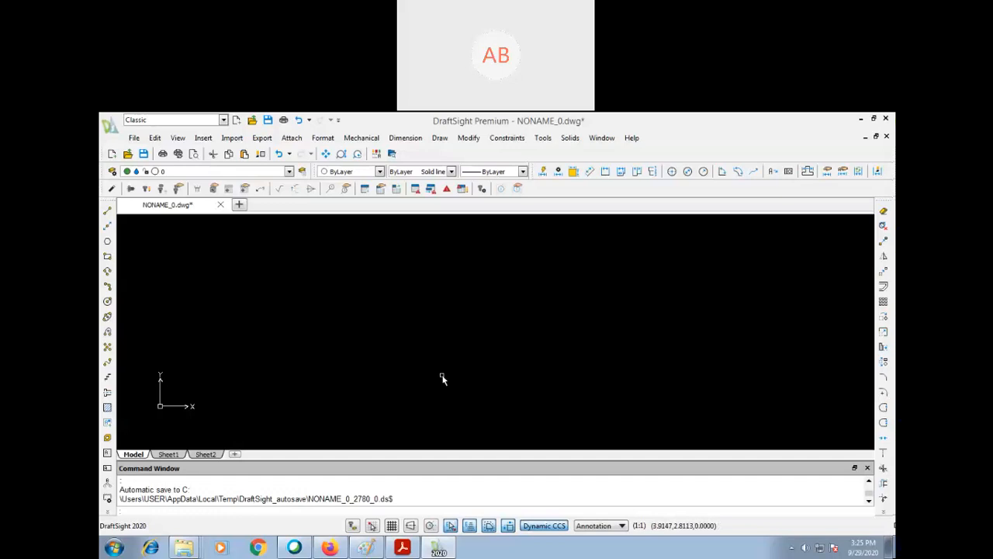
- Draw a rectangle about 8.57 units wide and 4.35 units high in the empty model space
type("rec")
key("Return")
left_click(343, 285)
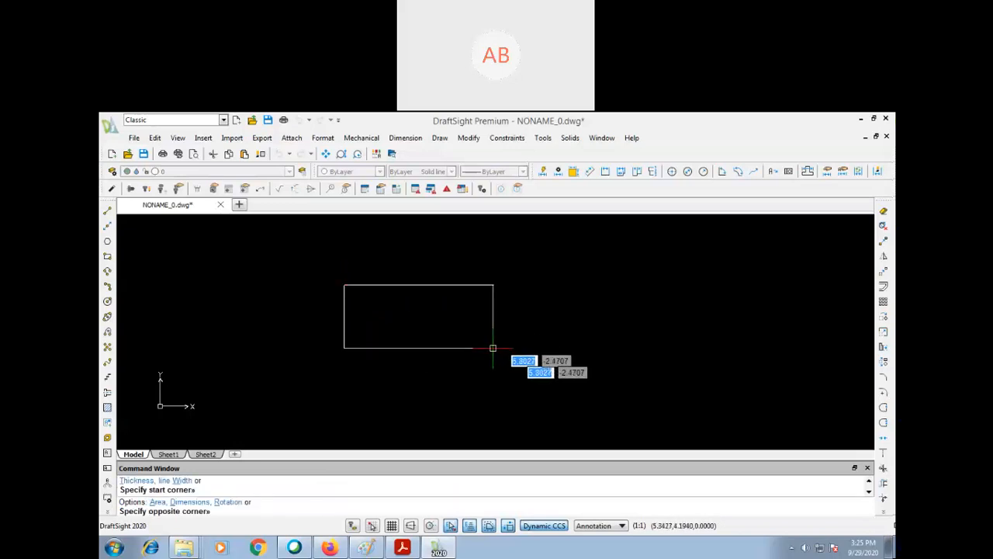
left_click(563, 397)
type("p")
key("Return")
left_click_drag(457, 341, 387, 333)
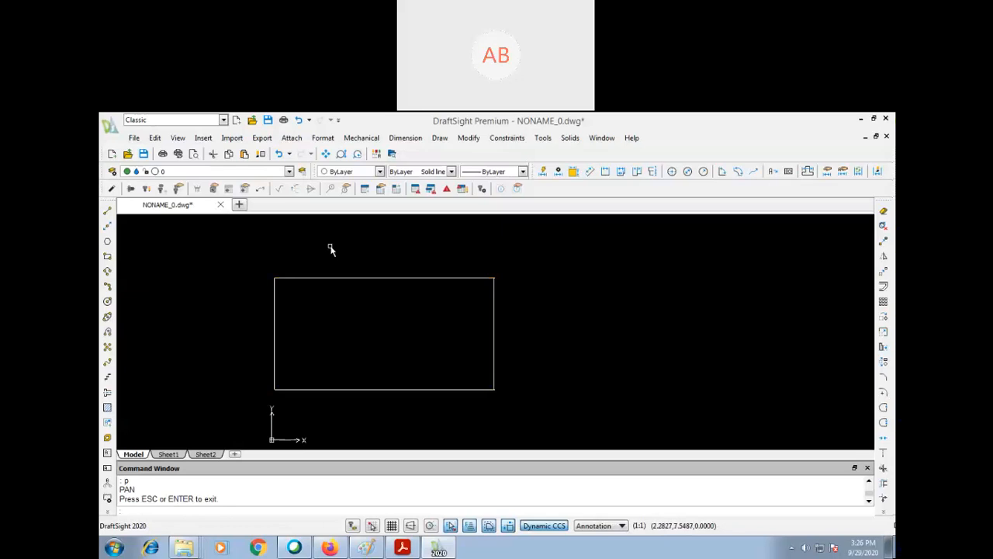
- Create a new layer named dim in the Layers Manager
type("a")
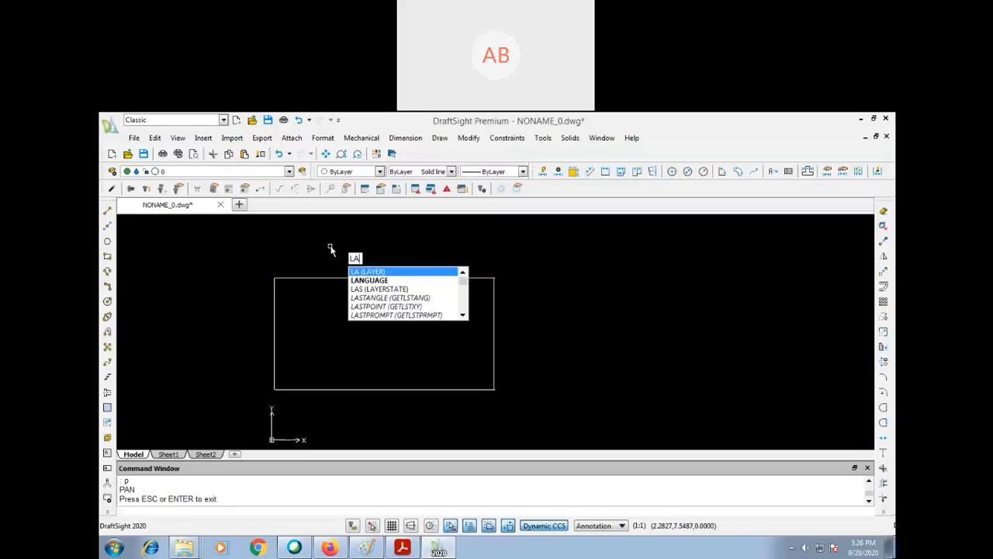
key("Return")
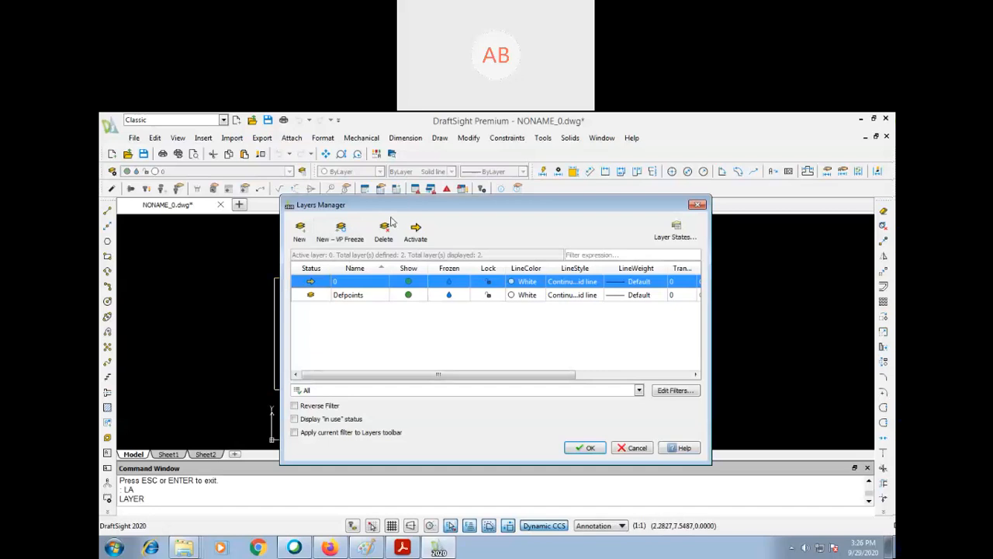
left_click_drag(302, 206, 182, 186)
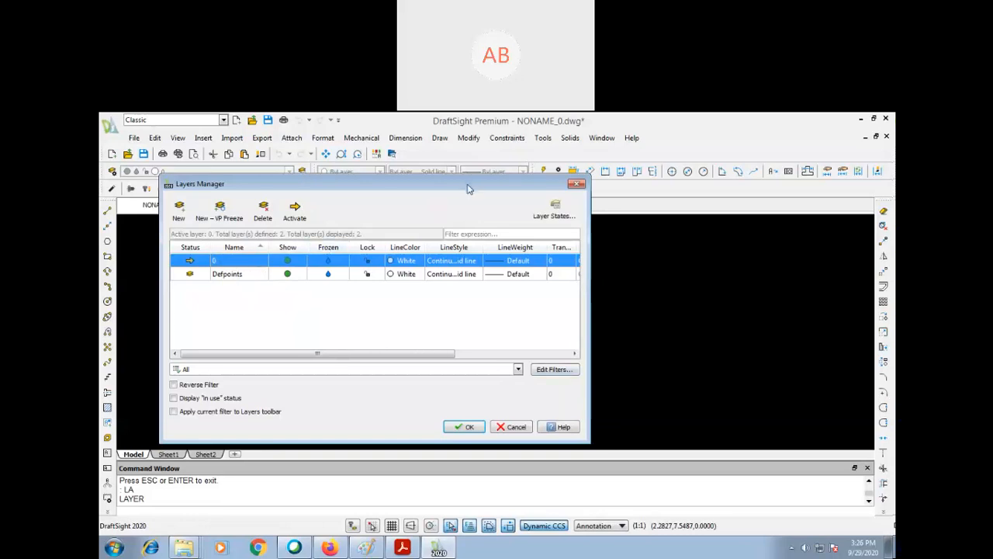
left_click_drag(467, 189, 440, 287)
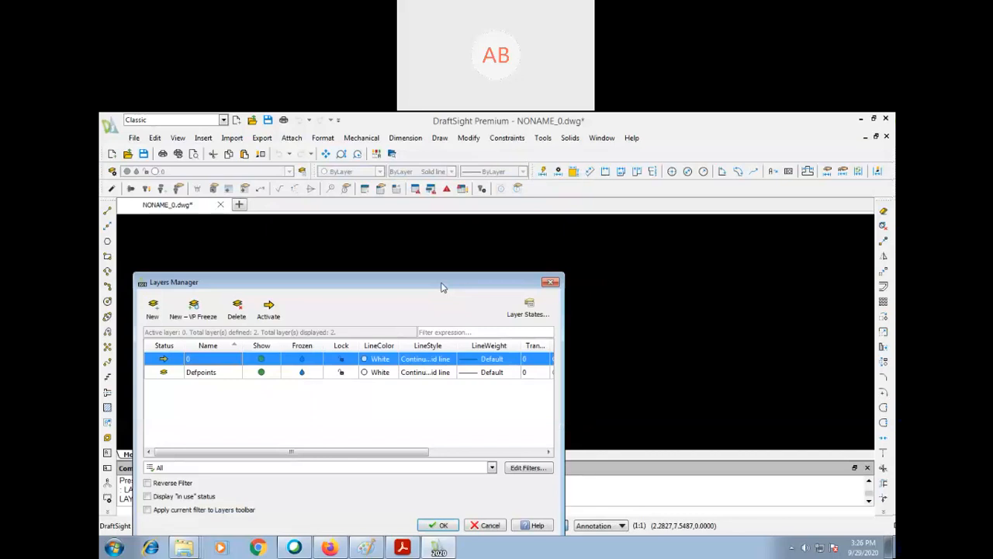
left_click_drag(487, 225, 501, 177)
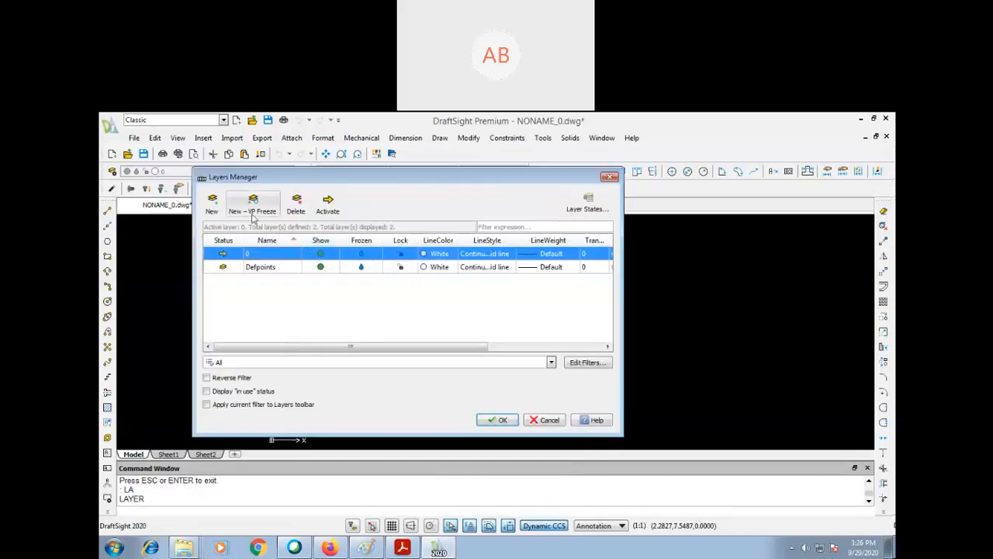
left_click(212, 204)
type("dim")
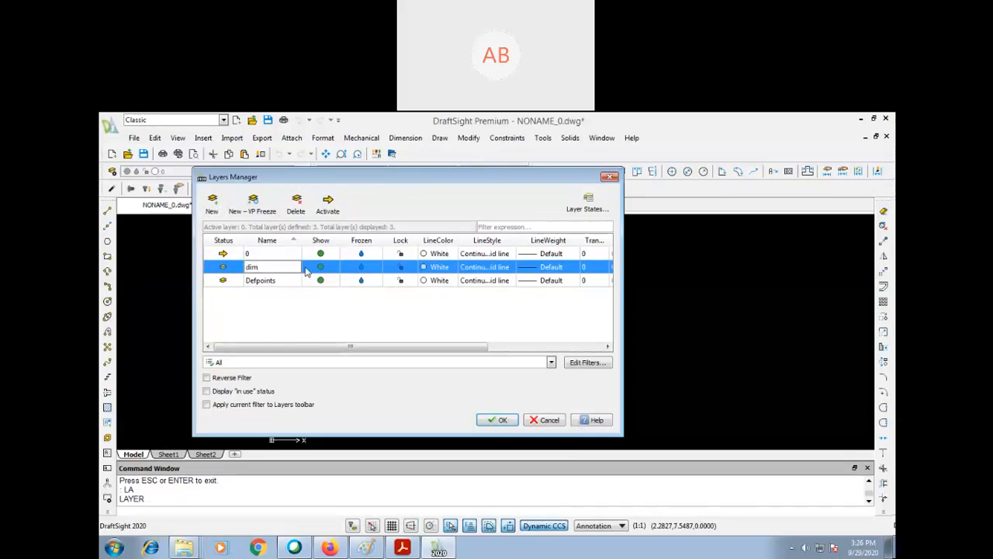
left_click(332, 315)
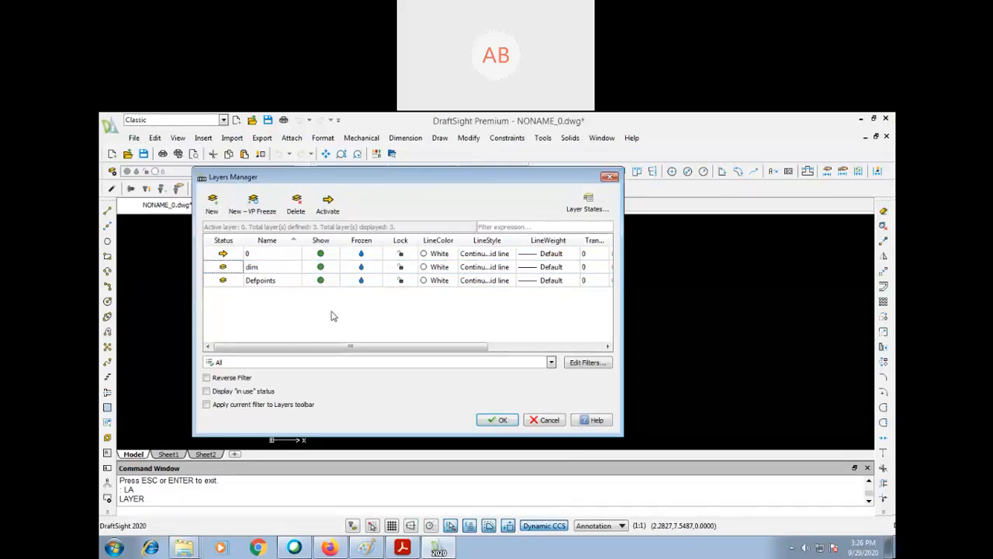
- Set the dim layer's line color to magenta and make dim the active layer
left_click(433, 266)
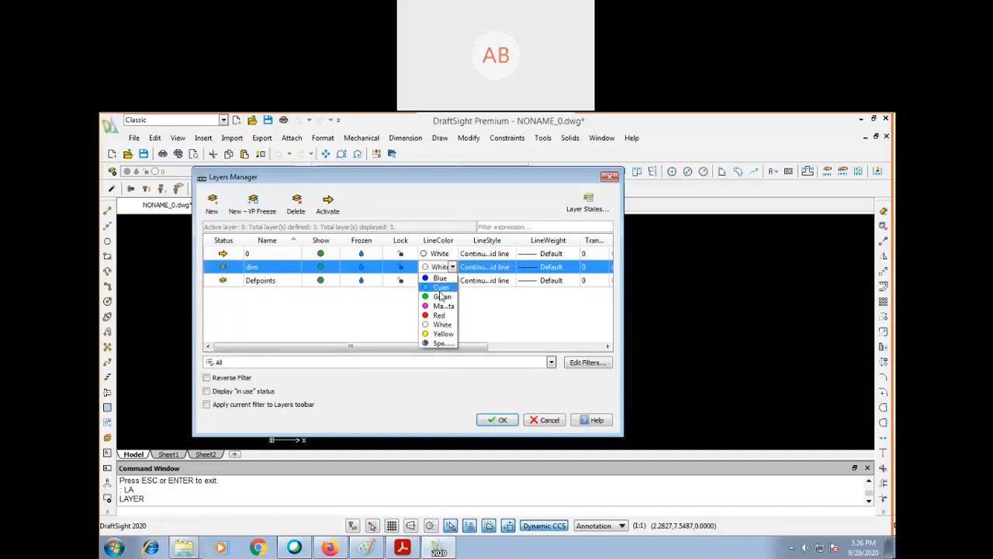
left_click(439, 287)
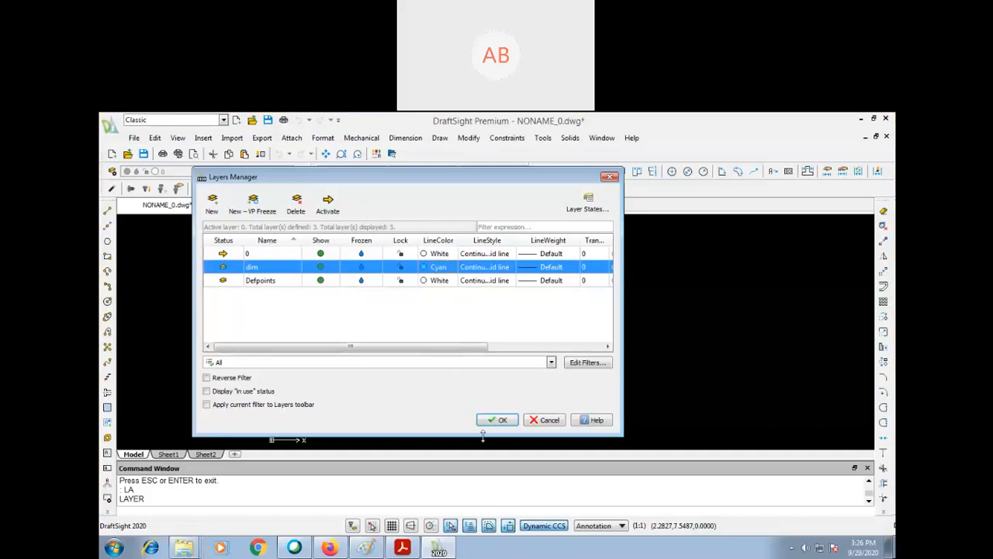
left_click(435, 267)
left_click(438, 309)
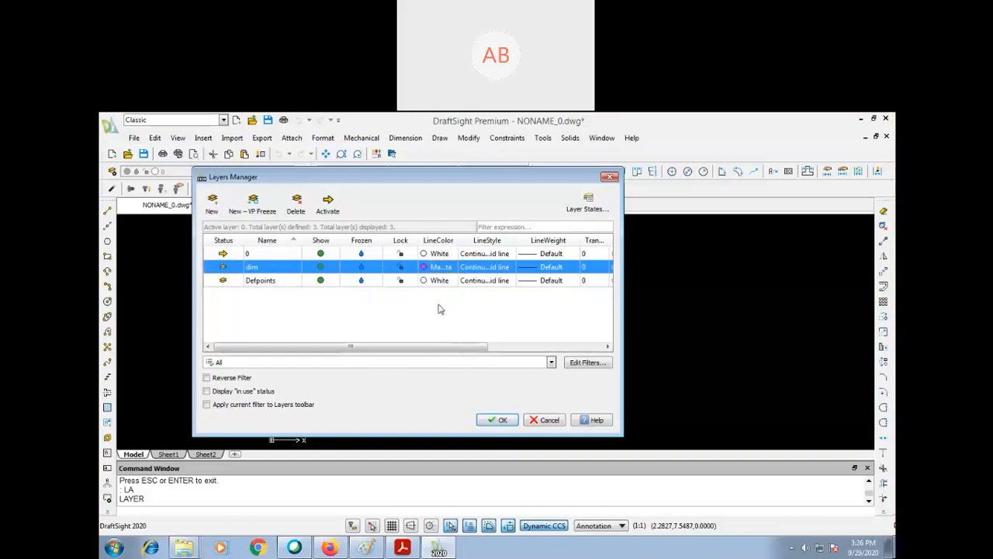
left_click(496, 420)
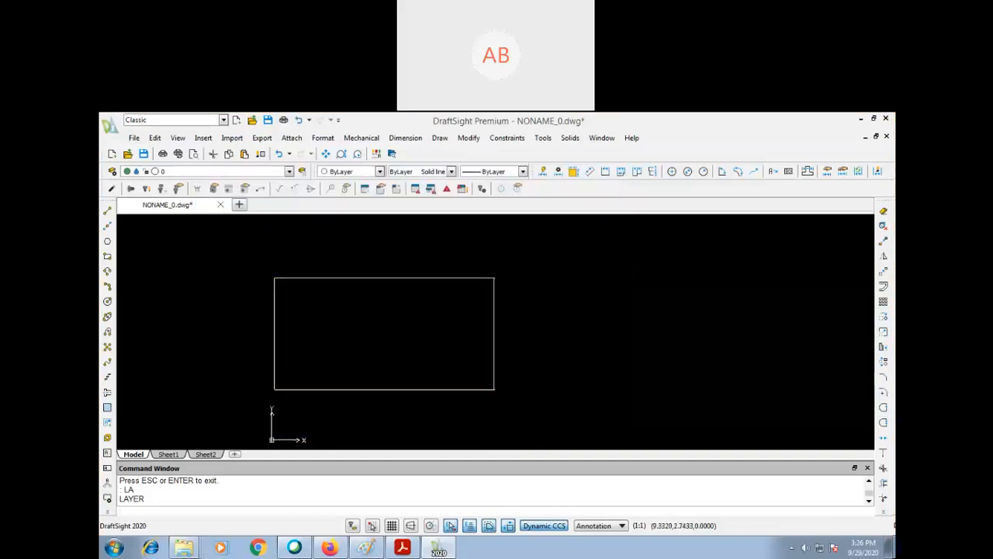
left_click(260, 171)
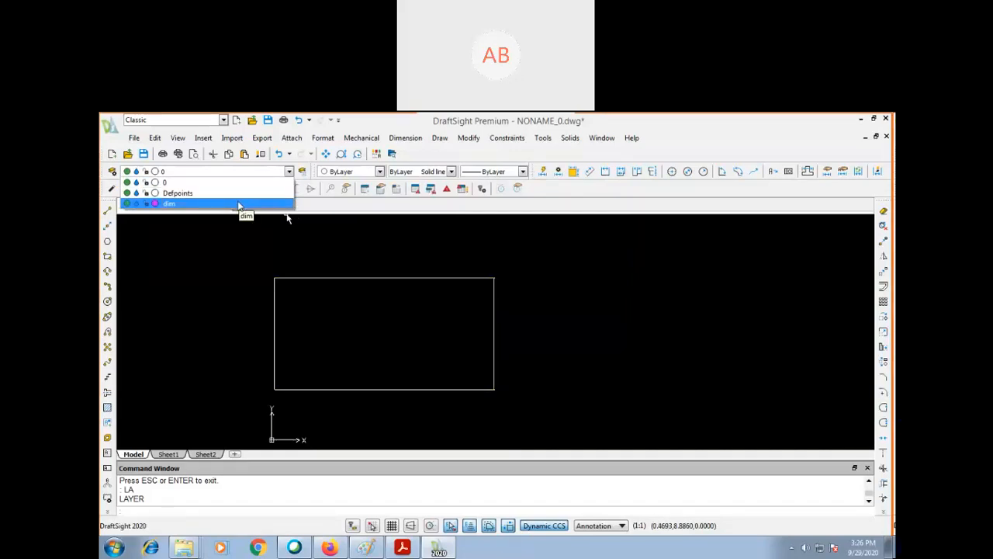
left_click(238, 203)
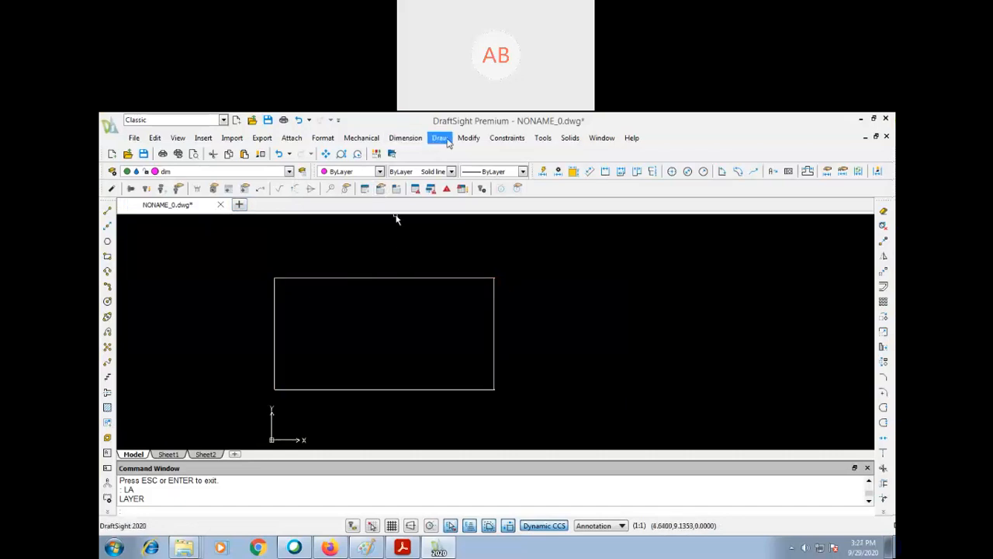
- Add a linear dimension for the rectangle's width, placed above its upper edge
left_click(417, 139)
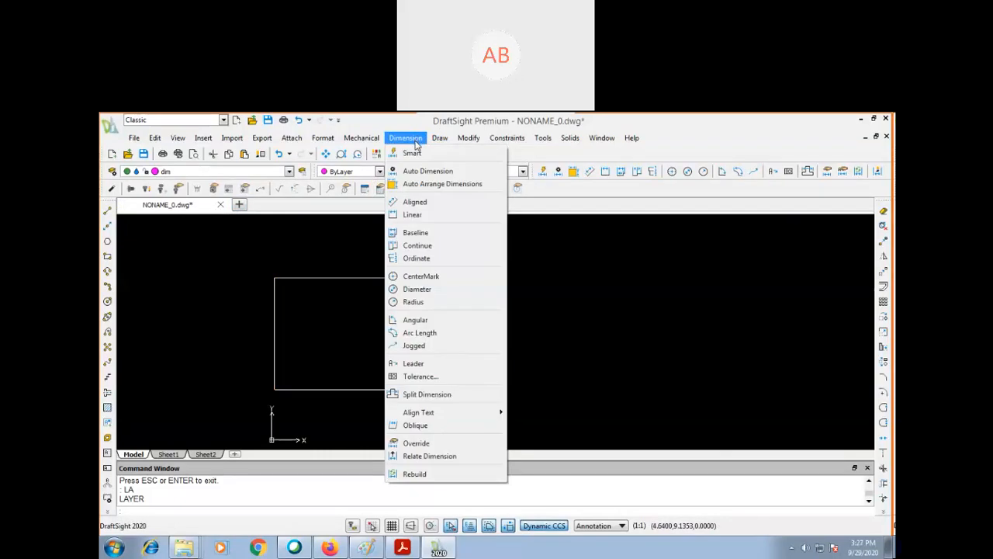
left_click(411, 216)
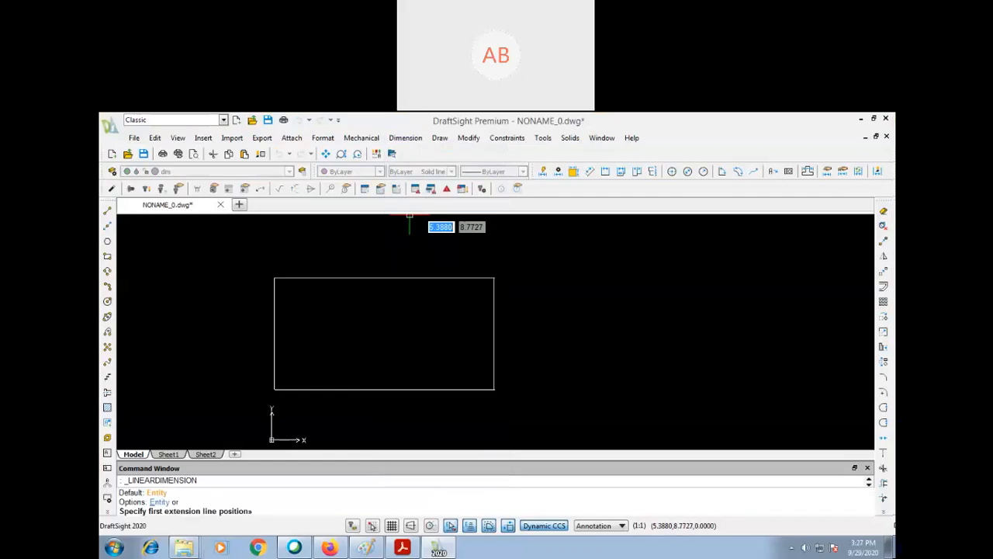
left_click(275, 278)
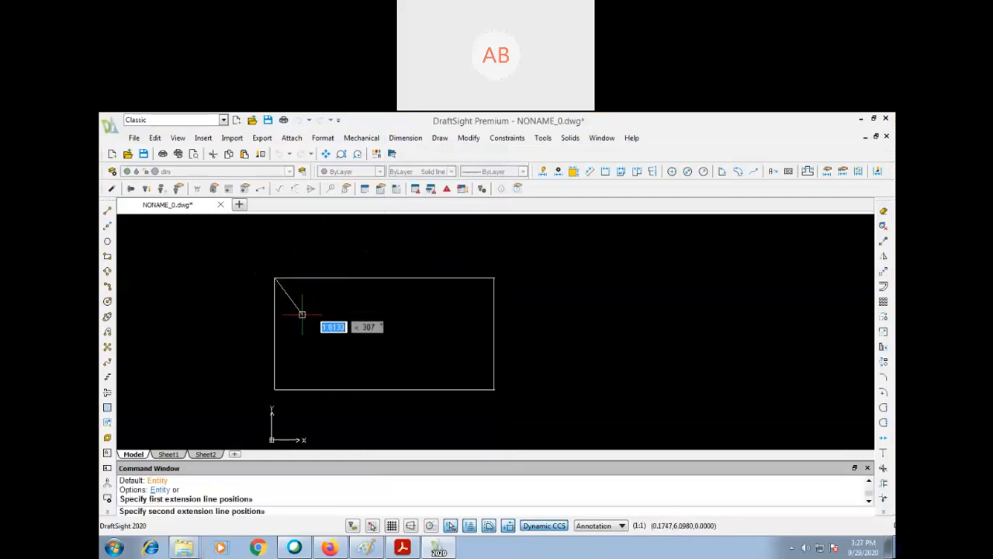
left_click(495, 279)
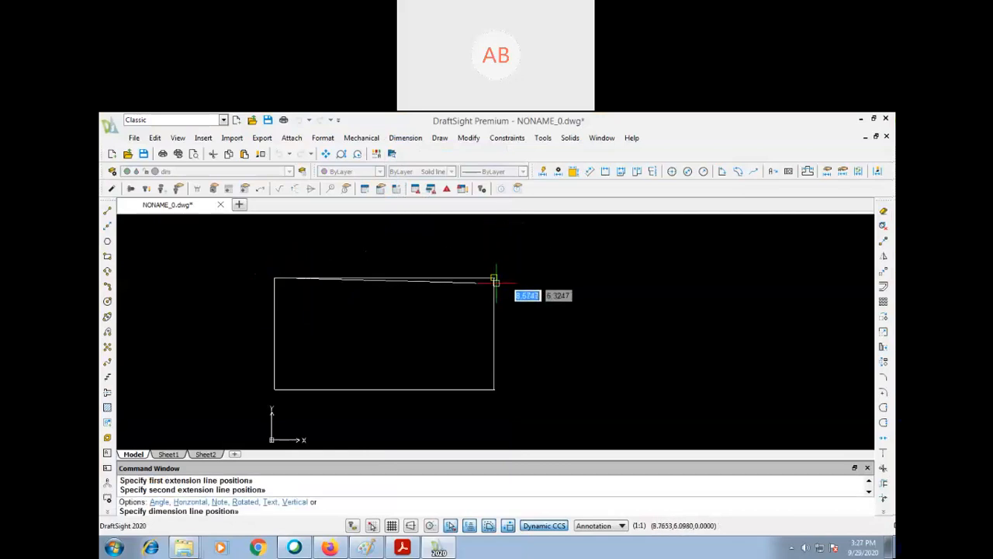
left_click(454, 253)
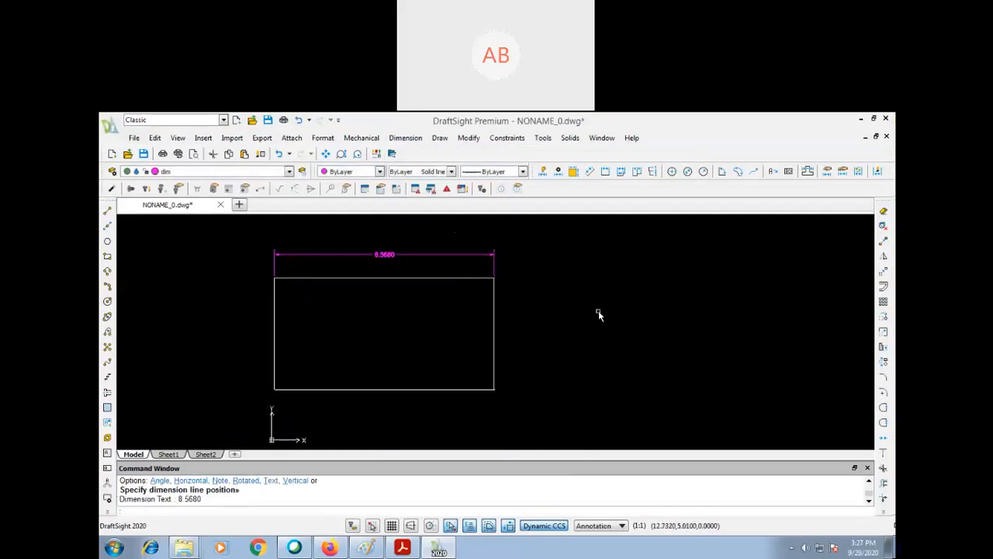
- Add a linear dimension for the rectangle's height, placed outside its left edge
key("Return")
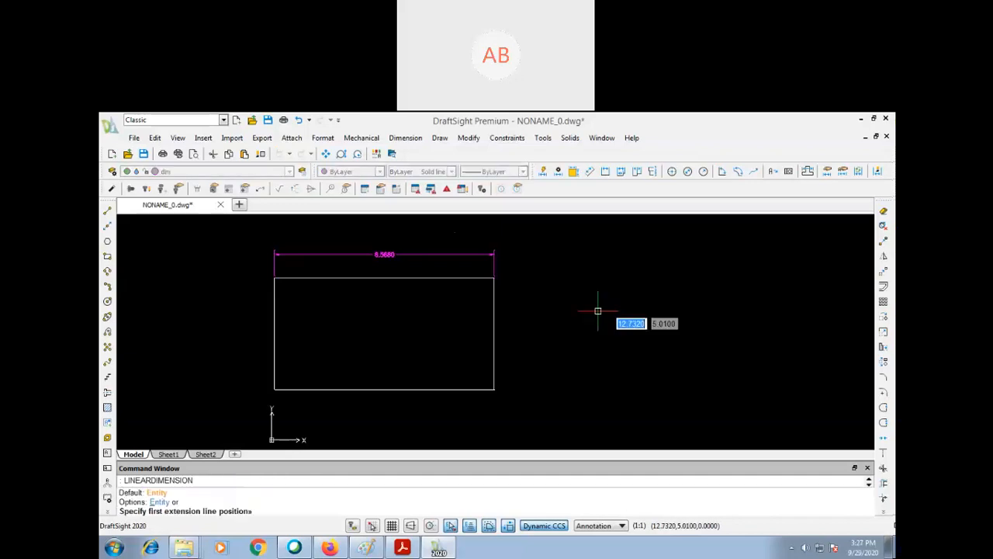
left_click(274, 277)
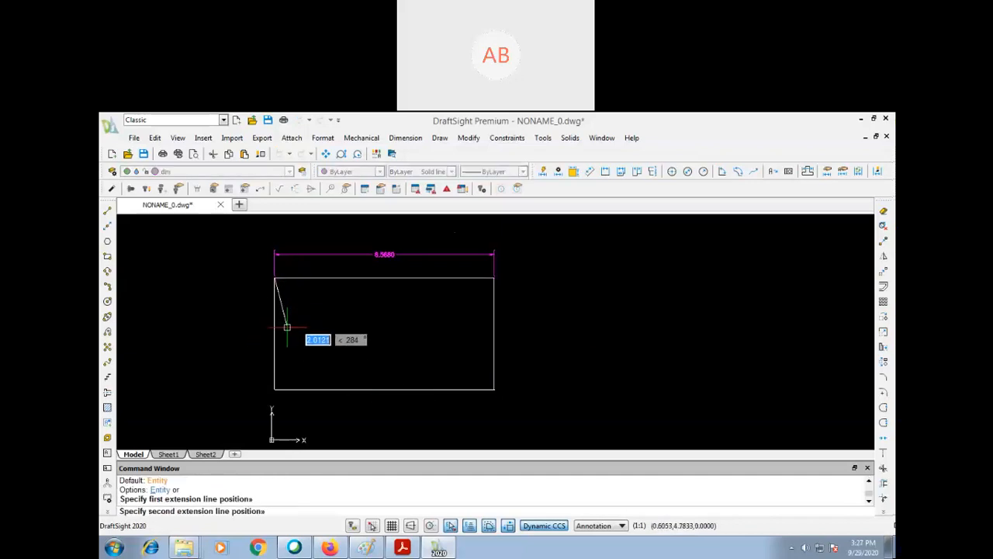
left_click(304, 390)
left_click(245, 364)
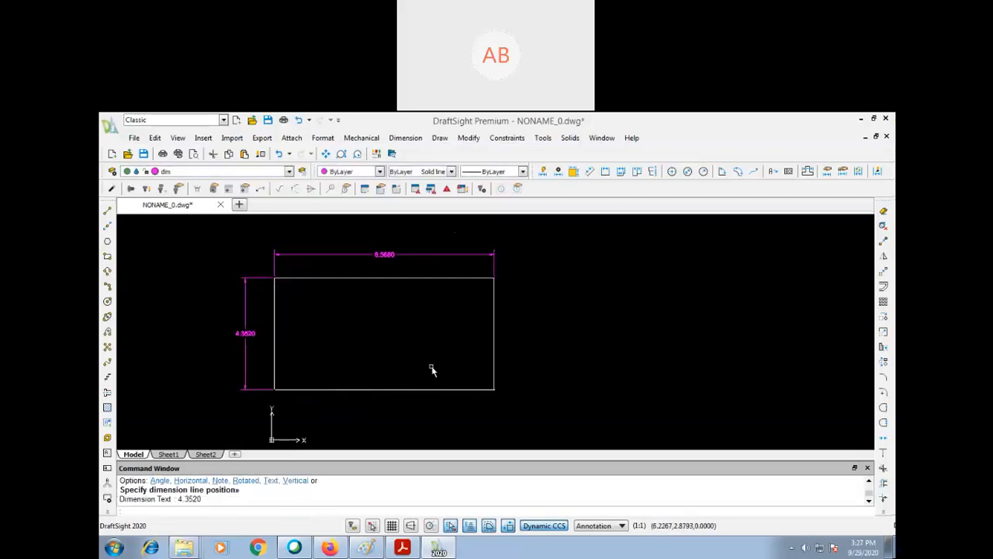
type("p")
key("Return")
left_click_drag(428, 348, 409, 347)
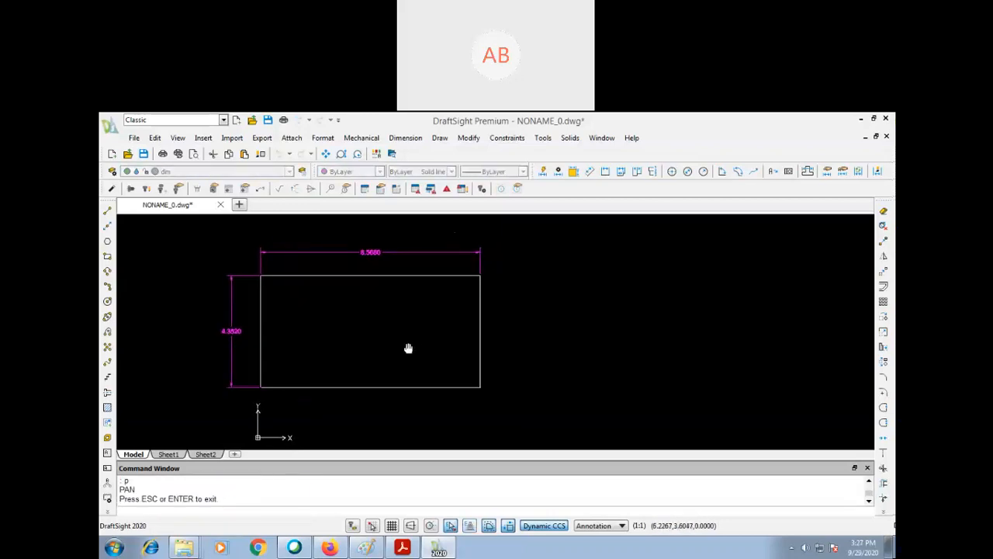
key("Escape")
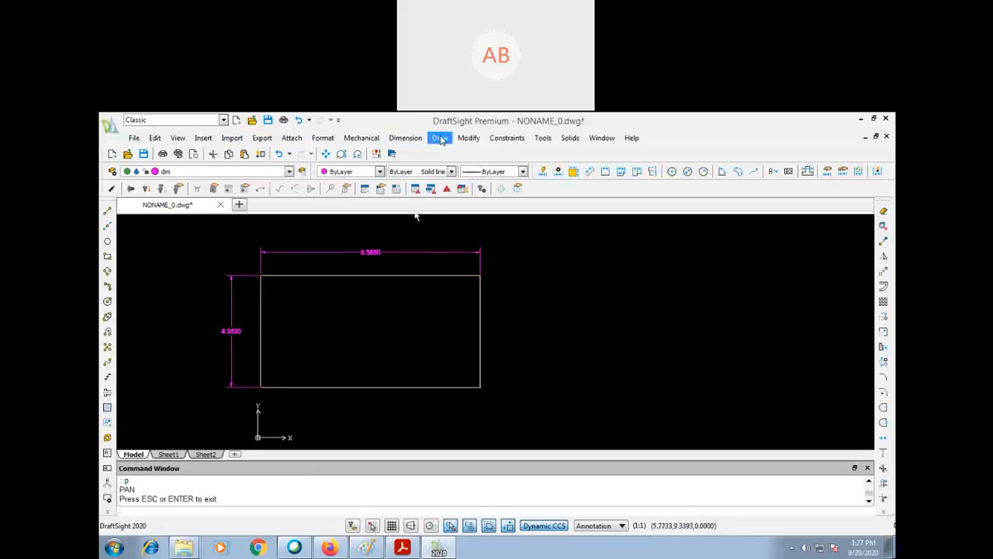
left_click(409, 139)
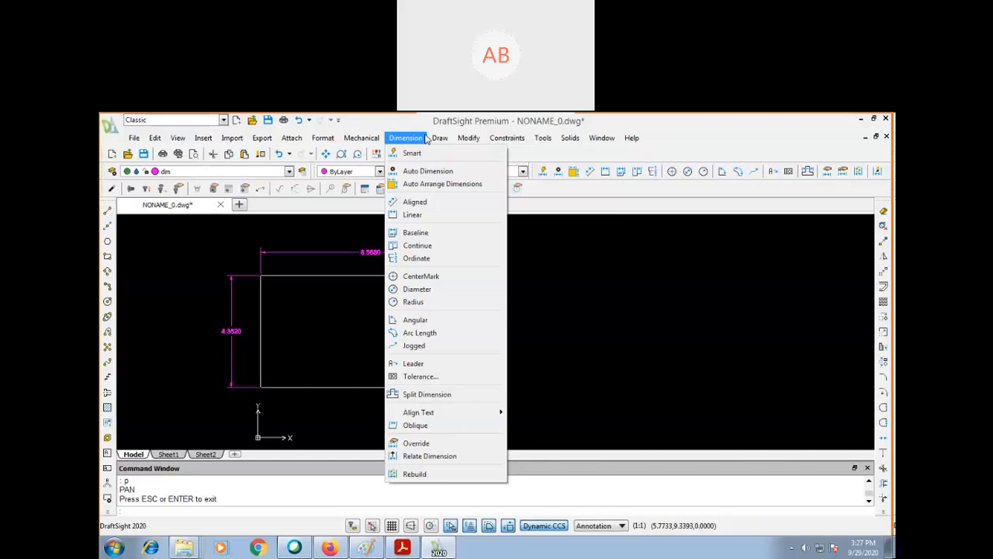
left_click(426, 138)
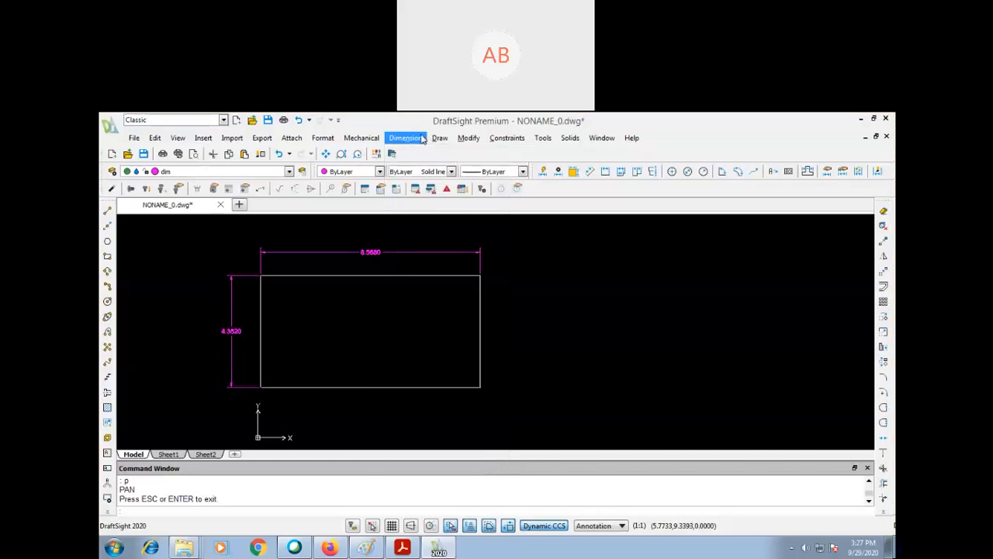
left_click(469, 137)
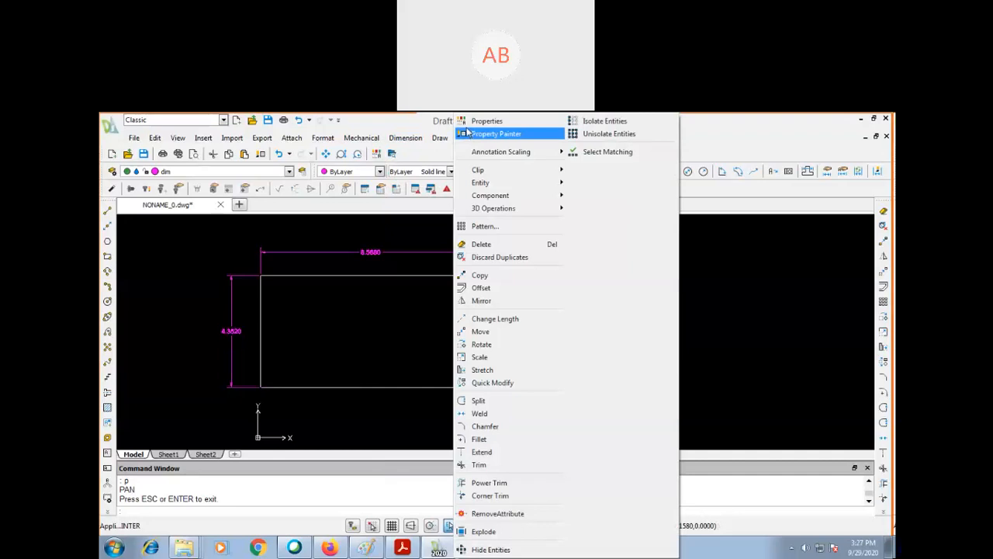
left_click(401, 133)
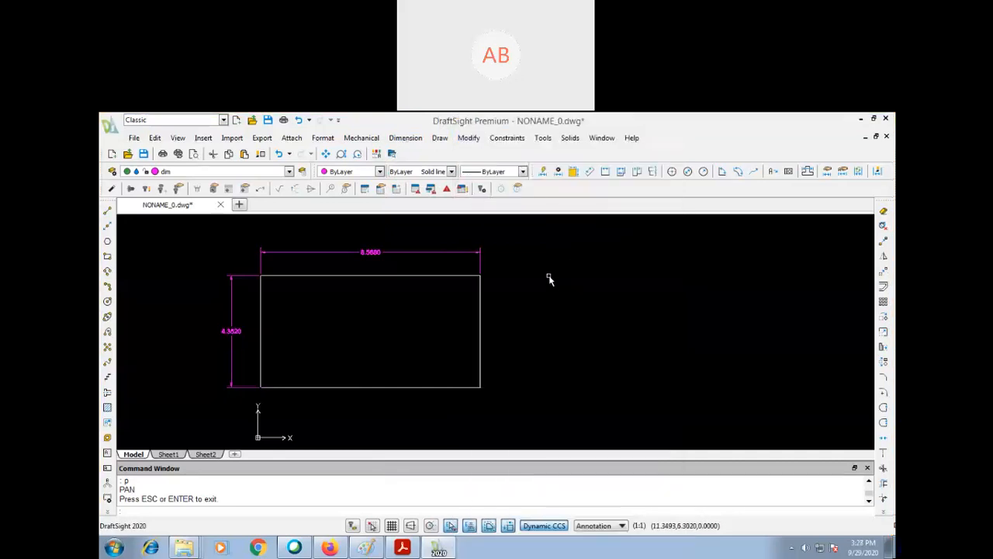
- Open the dimension style settings and choose the Standard dimension style
type("d")
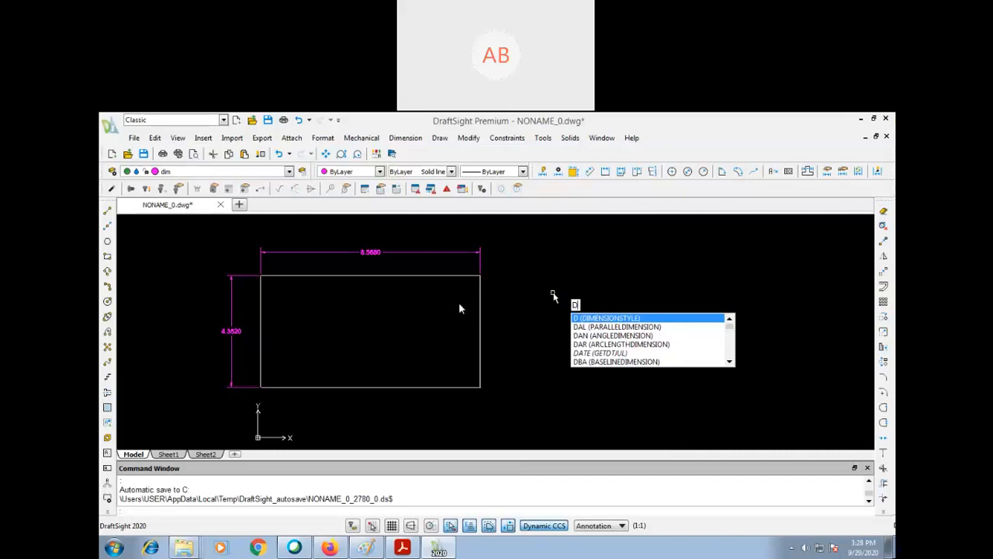
left_click(631, 319)
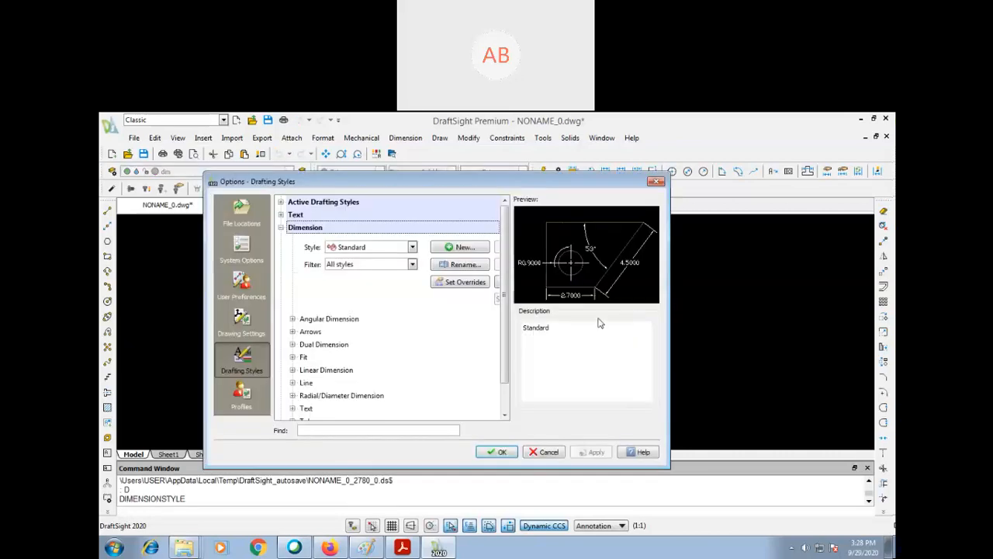
left_click_drag(429, 183, 568, 204)
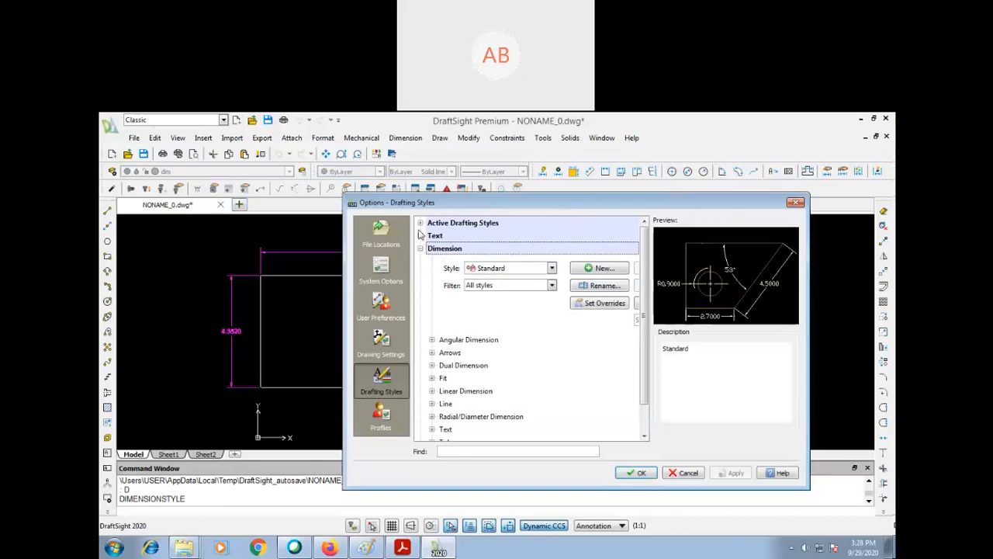
left_click(420, 248)
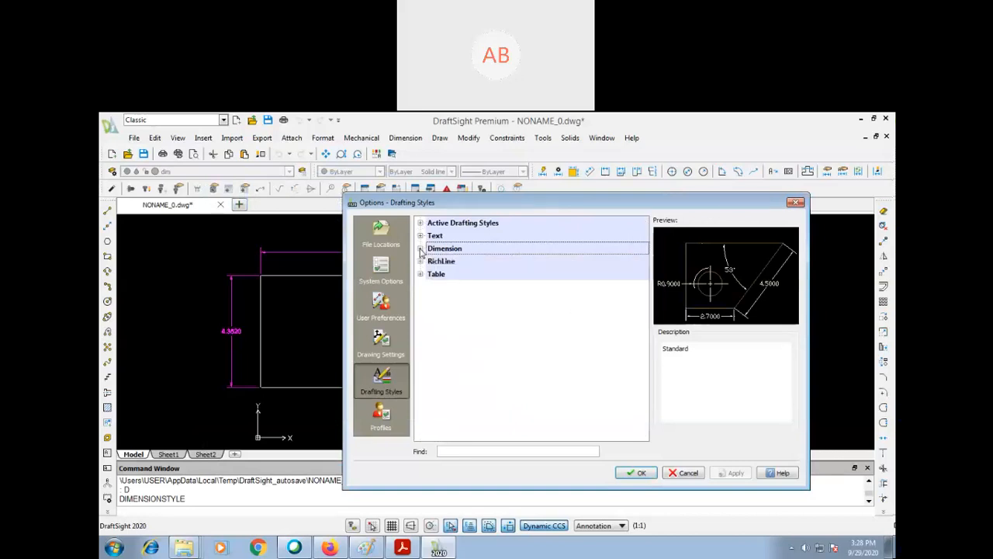
left_click(419, 248)
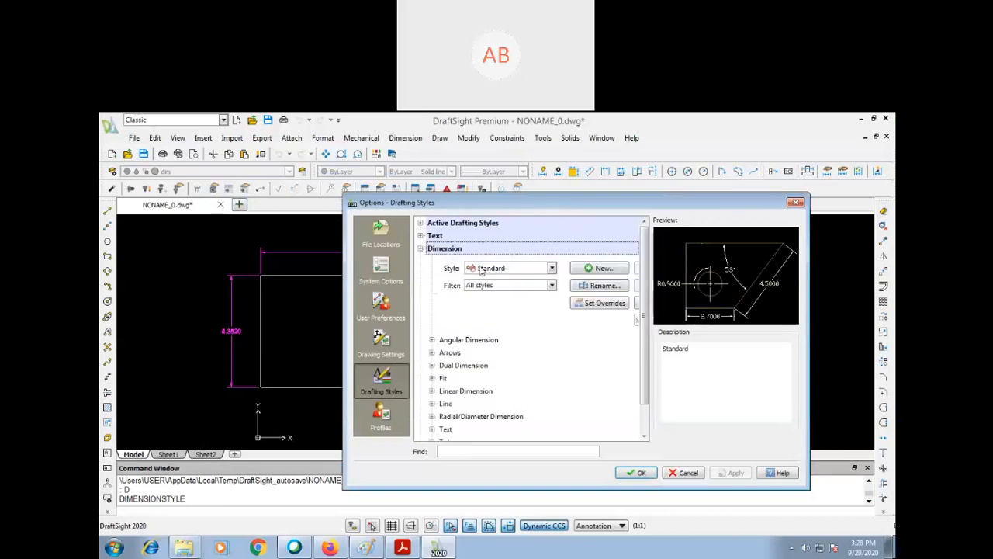
left_click(508, 268)
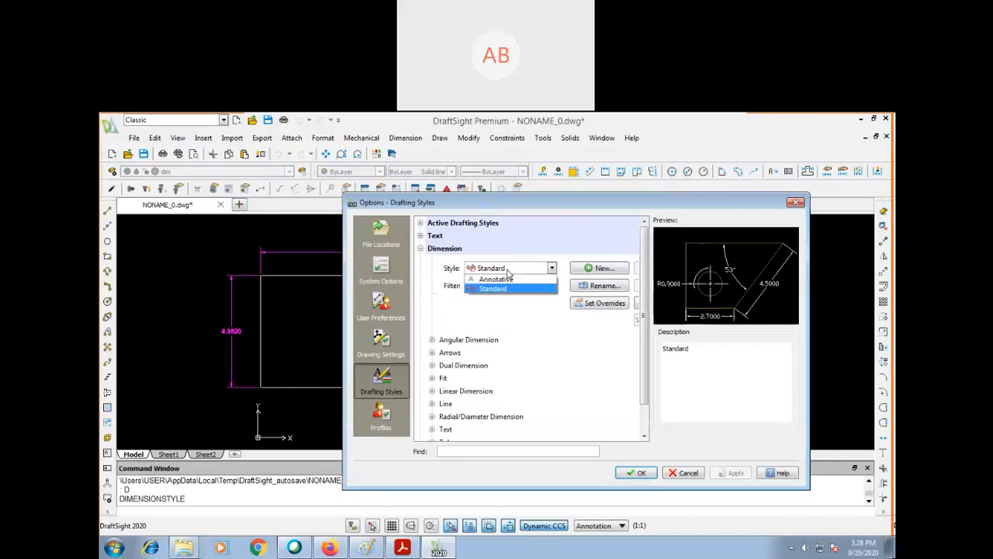
left_click(493, 288)
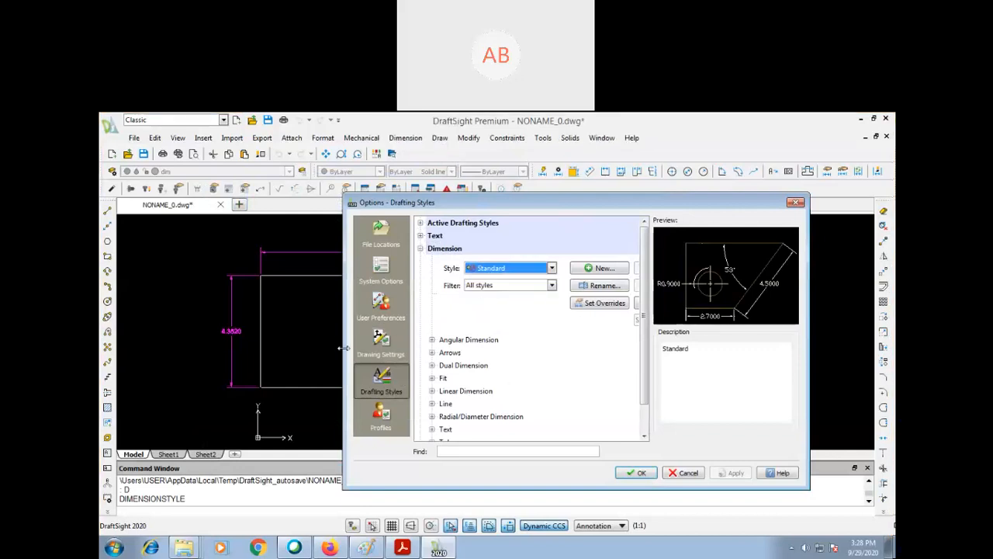
- Create a dimension style named dimstyle01 based on Standard for all dimensions, and activate it
left_click_drag(344, 333, 220, 327)
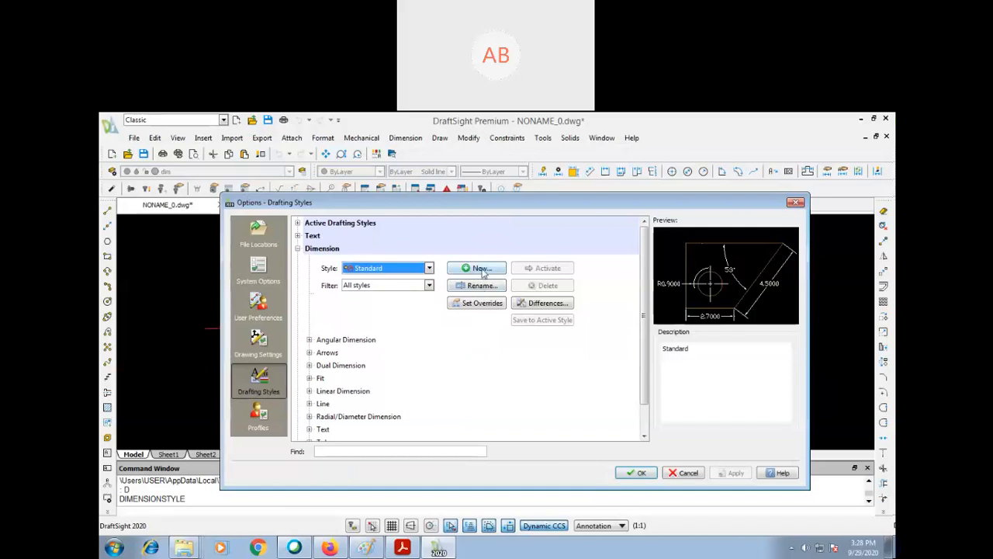
left_click(480, 268)
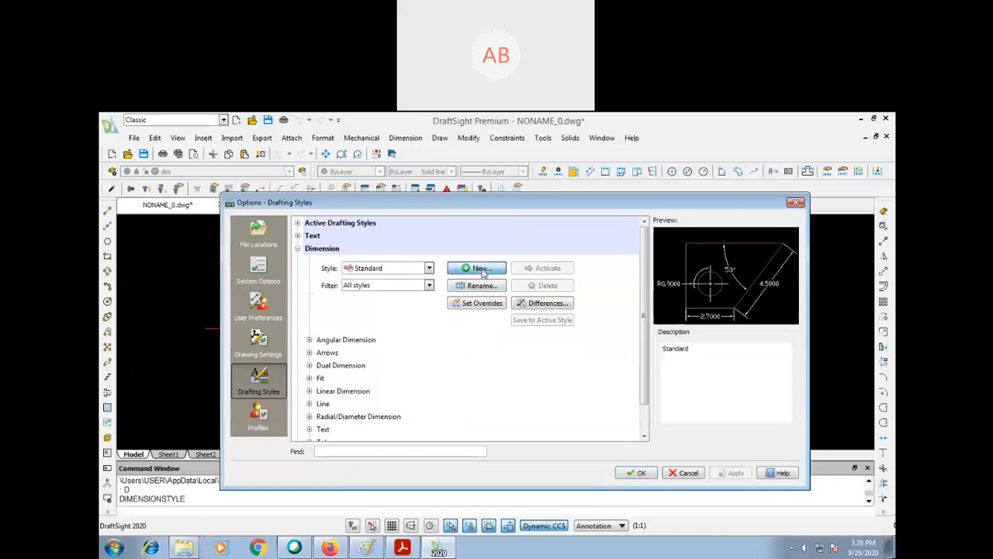
double_click(500, 322)
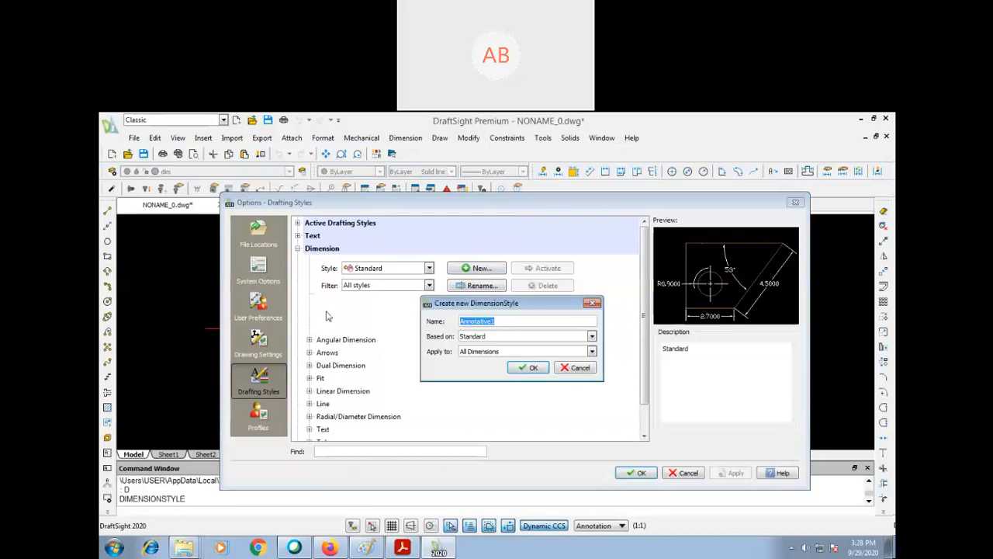
type("dimstyle01")
left_click(490, 339)
left_click(492, 338)
left_click(492, 338)
left_click(488, 353)
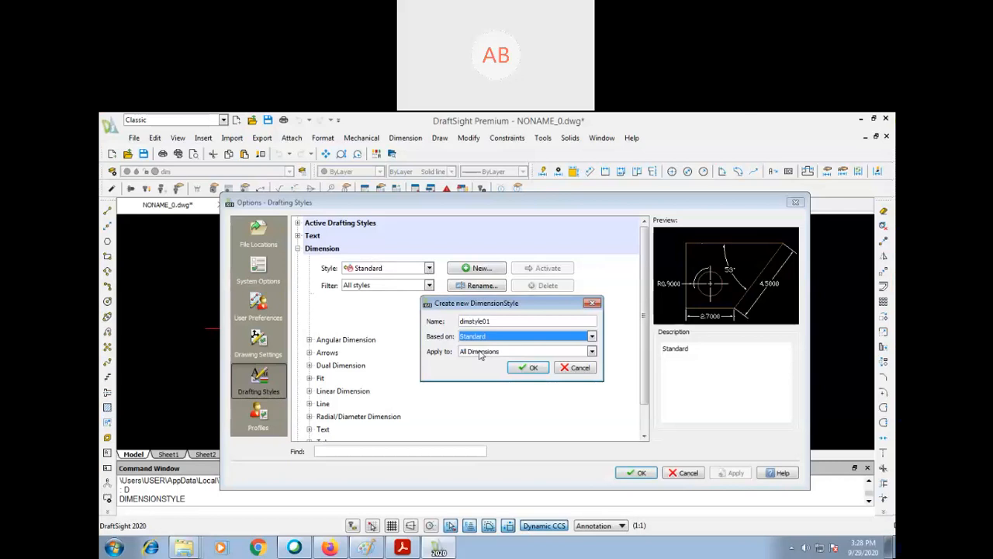
left_click(528, 367)
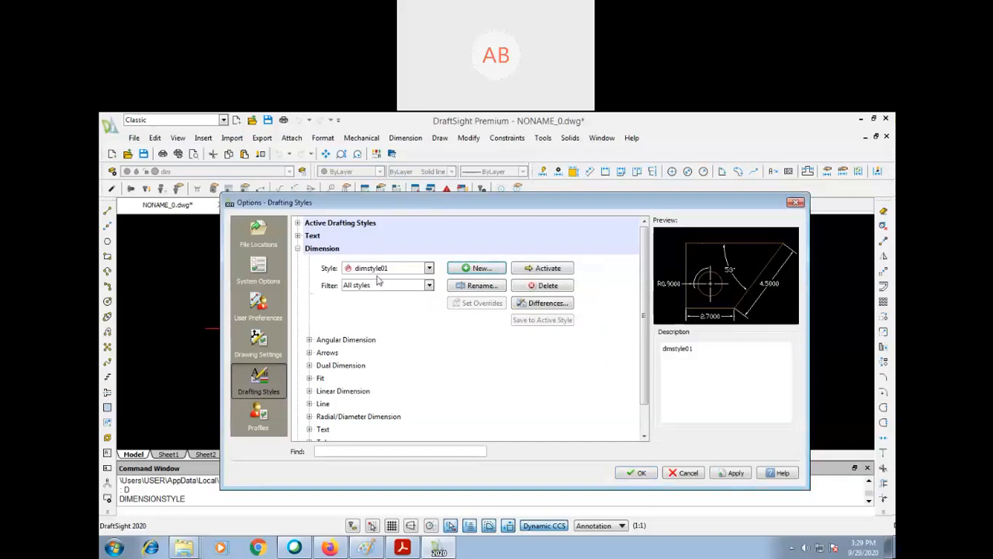
left_click(542, 268)
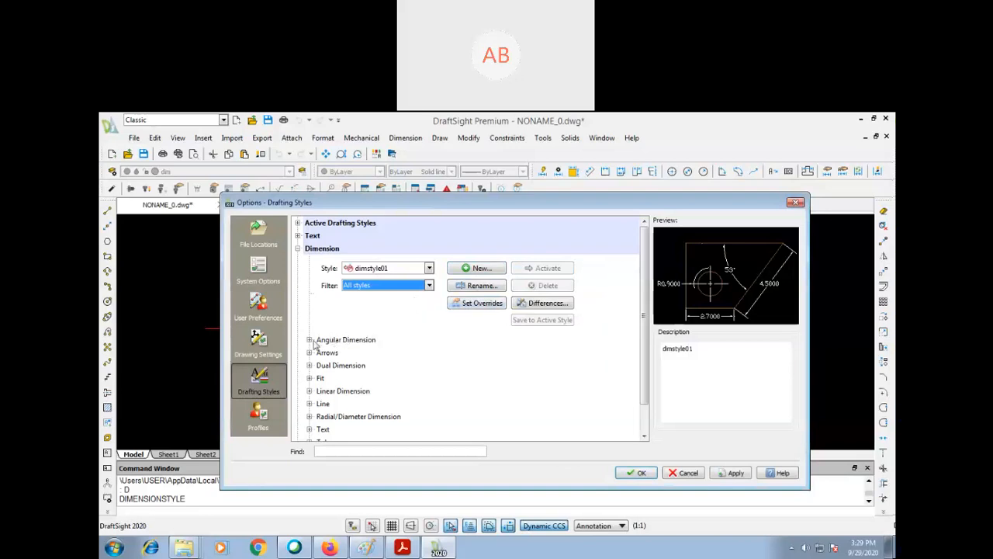
- Set the dimension style's start arrow to Closed filled and its arrow size to 2.5
left_click_drag(417, 204, 480, 201)
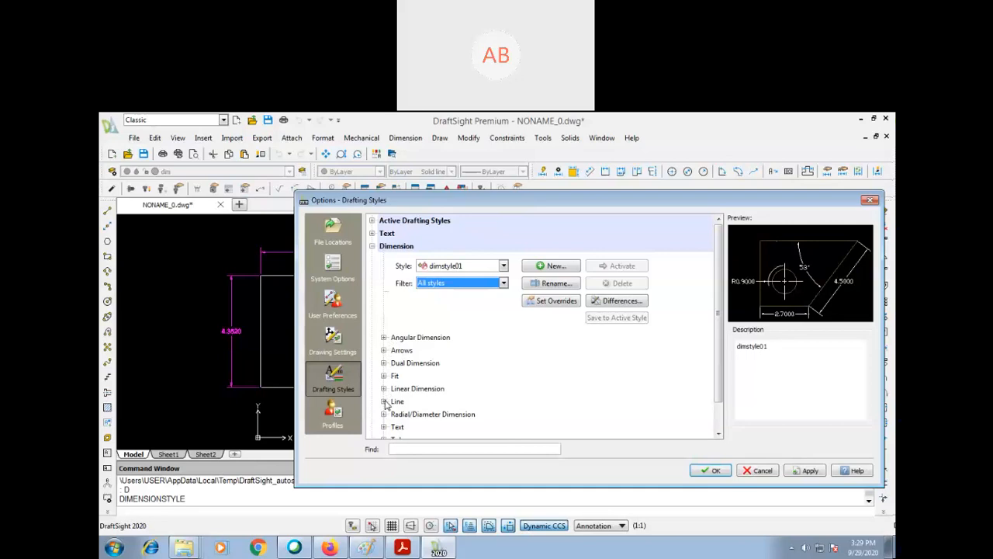
scroll(385, 406, "down", 1)
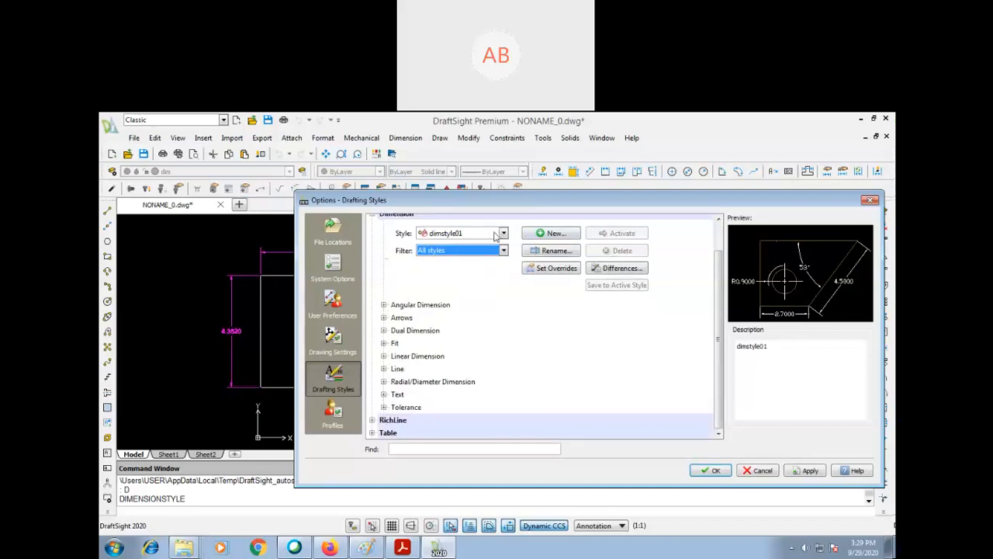
left_click(384, 305)
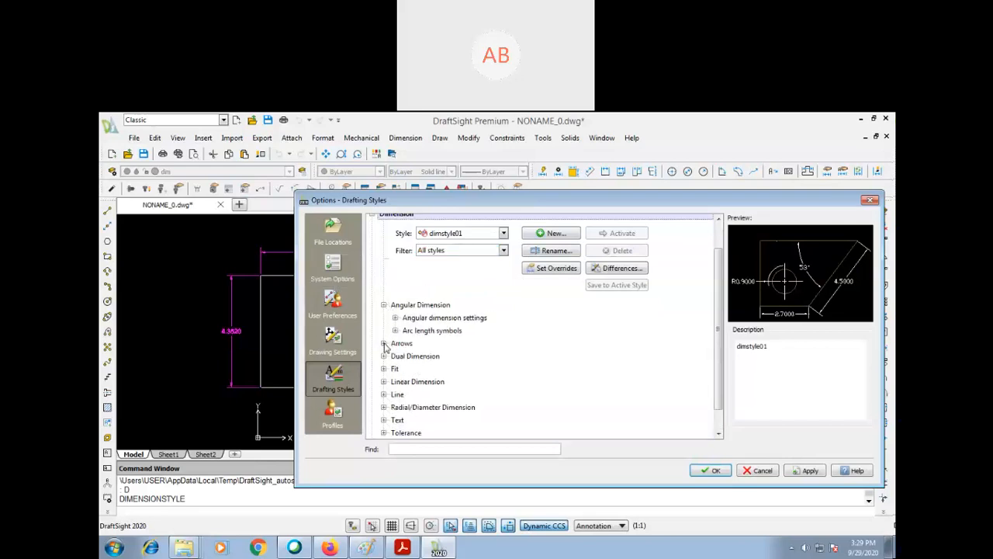
left_click(383, 343)
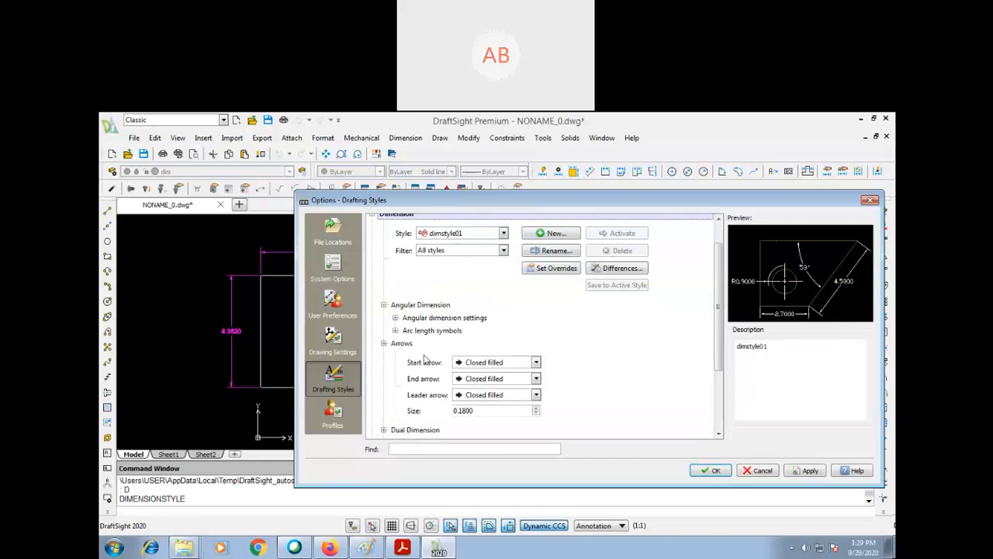
left_click(496, 362)
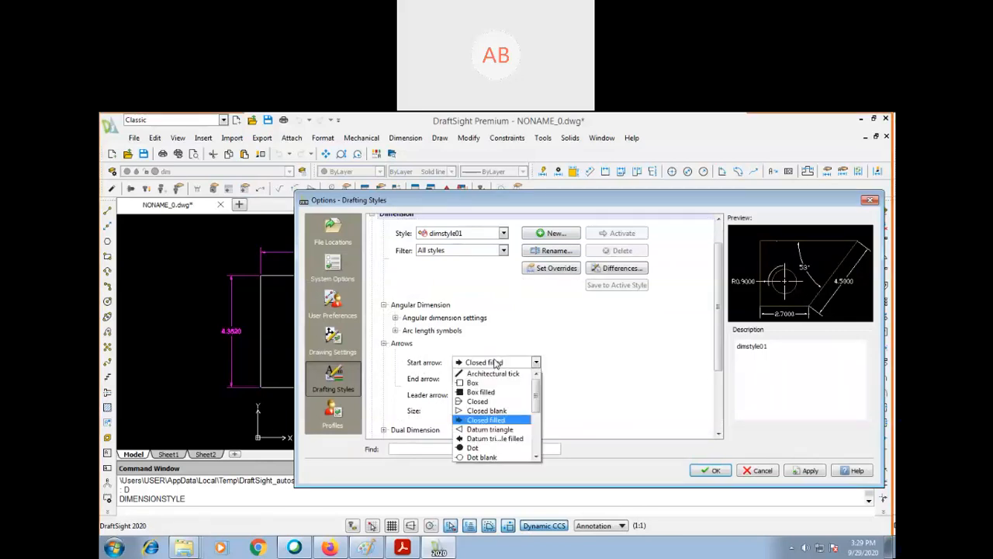
left_click(487, 420)
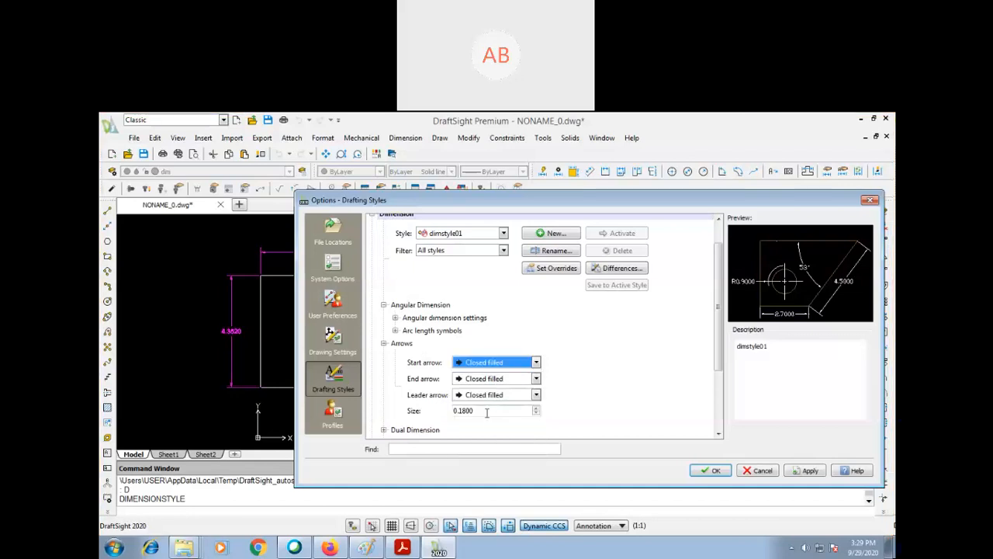
left_click_drag(476, 411, 414, 411)
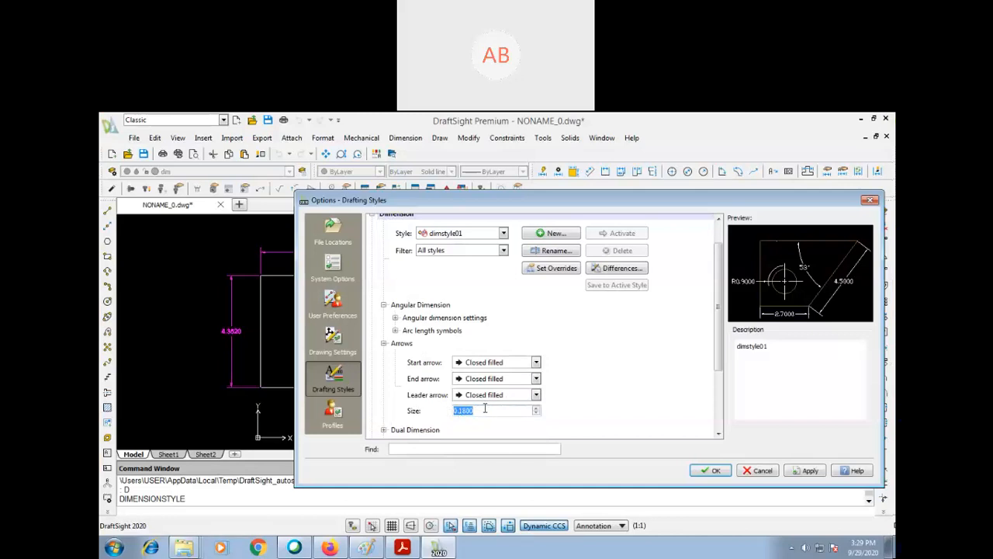
type("2.5")
left_click(623, 363)
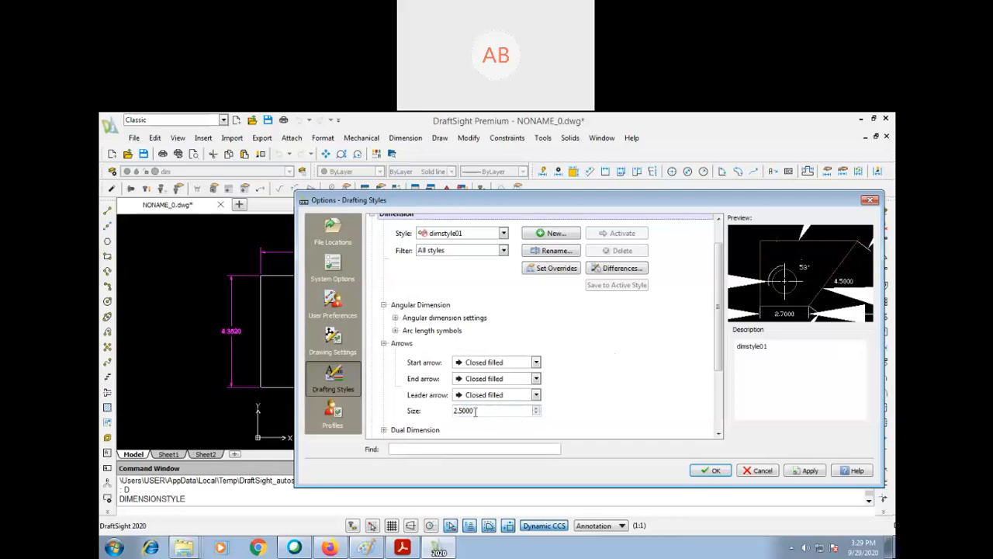
- Set the fit option that moves non-default dimension text above the dimension line without leader
left_click_drag(717, 316, 711, 370)
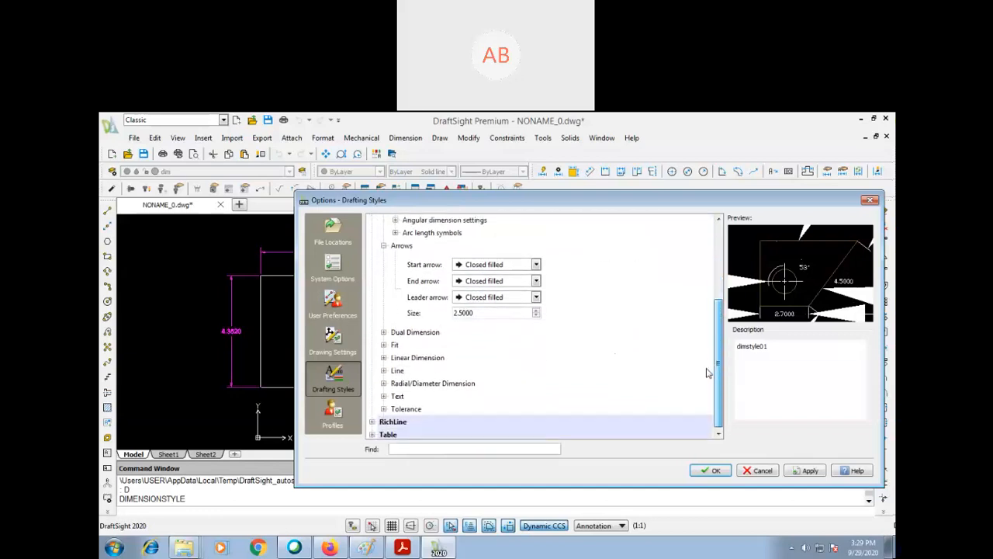
left_click(383, 331)
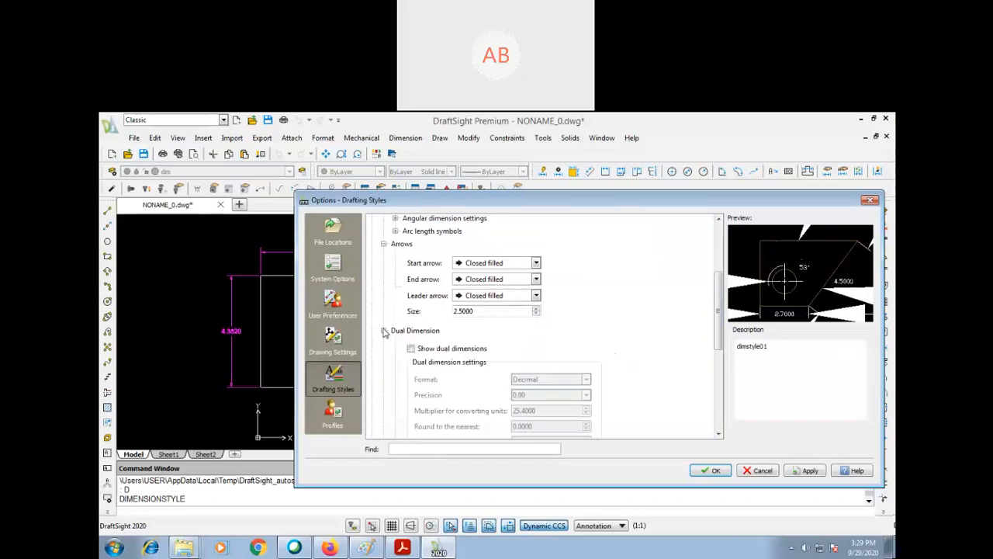
left_click(383, 330)
left_click(384, 343)
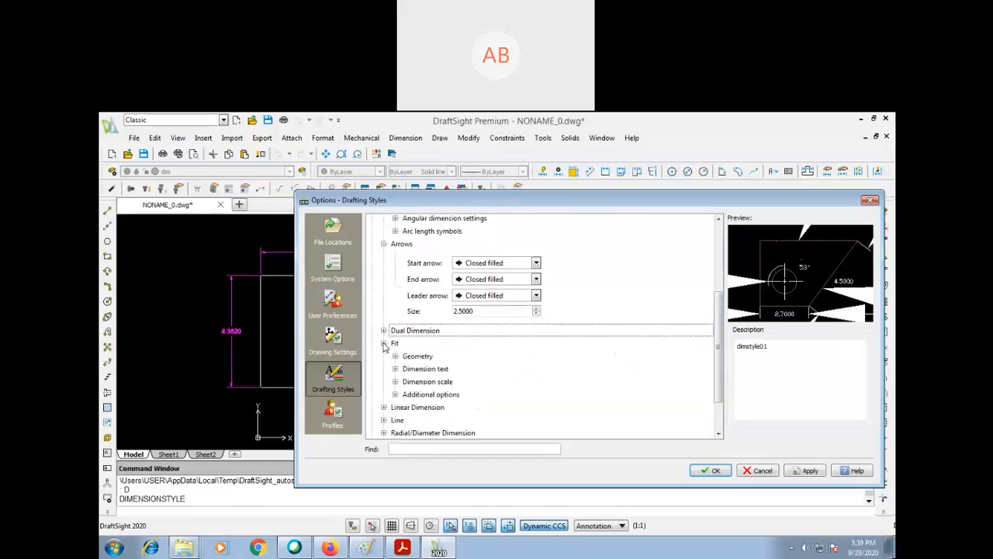
left_click(395, 356)
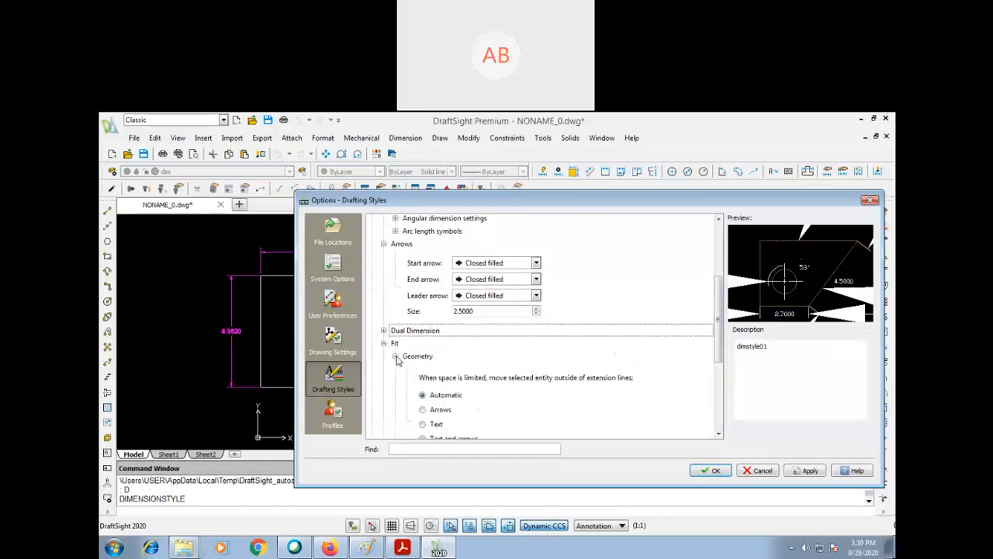
scroll(397, 359, "down", 1)
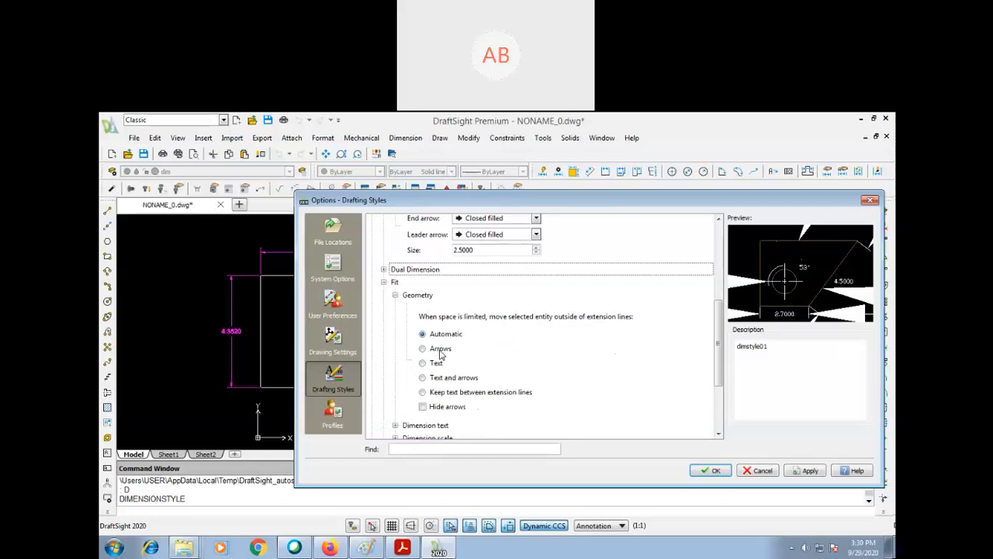
scroll(441, 353, "down", 2)
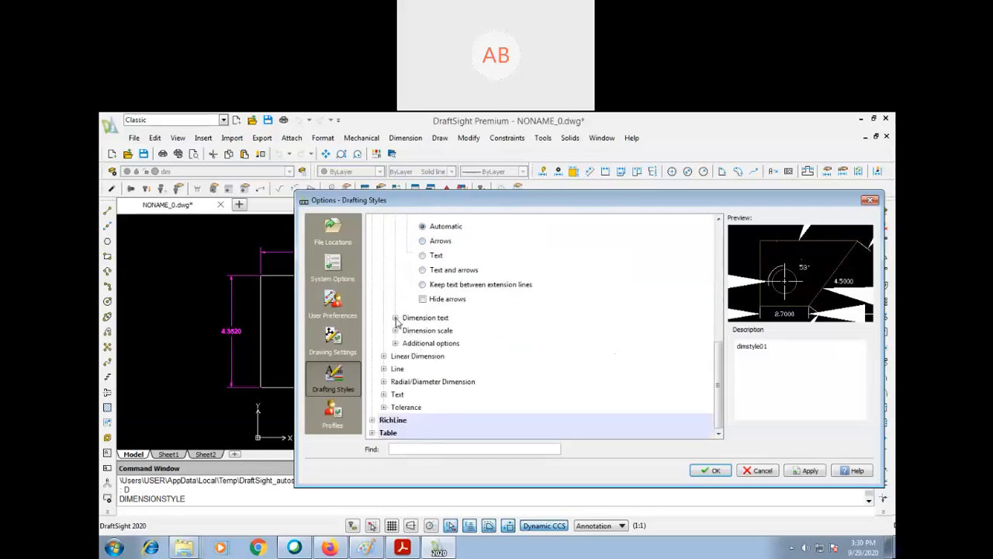
left_click(395, 318)
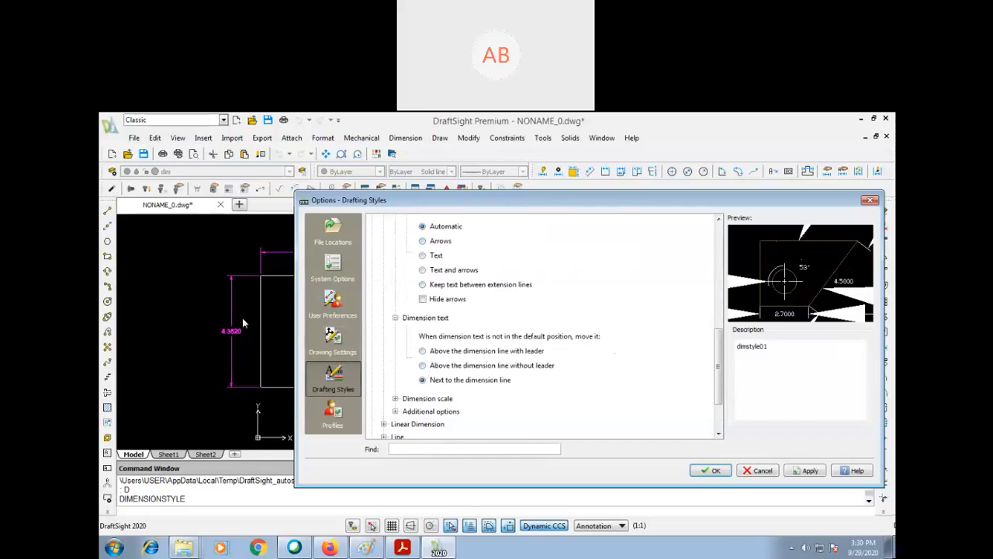
mouse_move(571, 203)
left_mouse_down()
mouse_move(559, 215)
mouse_move(713, 255)
left_mouse_up()
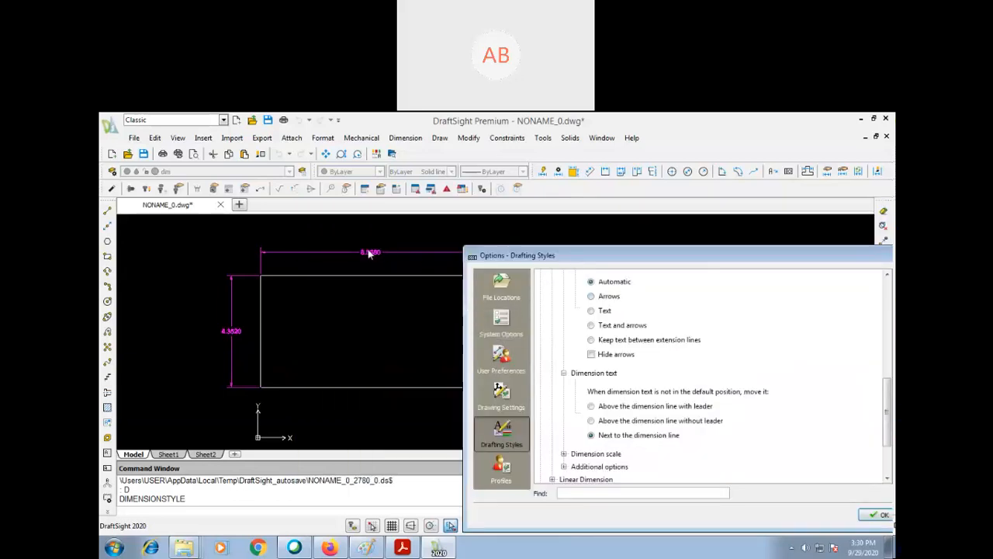
left_click_drag(613, 260, 478, 230)
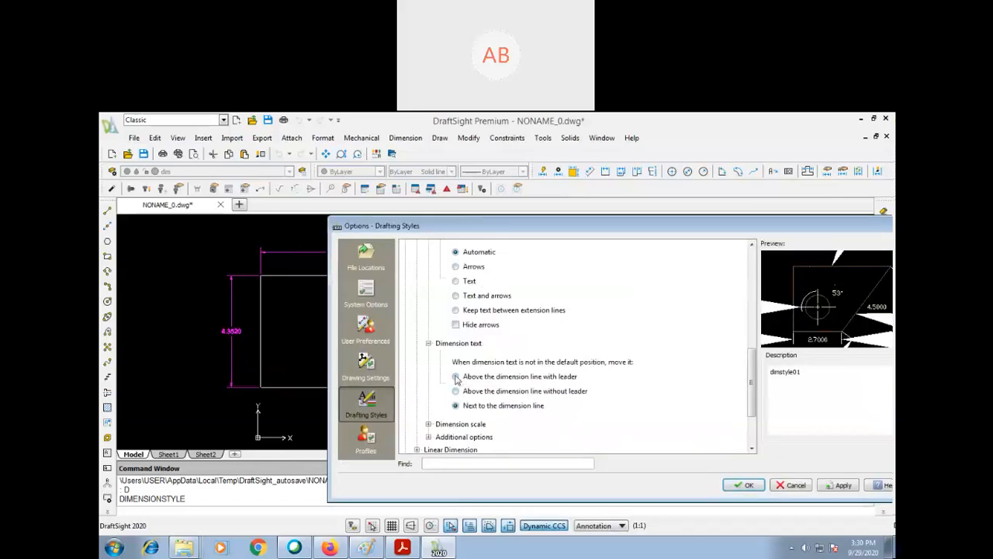
left_click(457, 391)
- Review the dimension scale and additional fit options, and set the linear dimension precision to 0.0
left_click(429, 424)
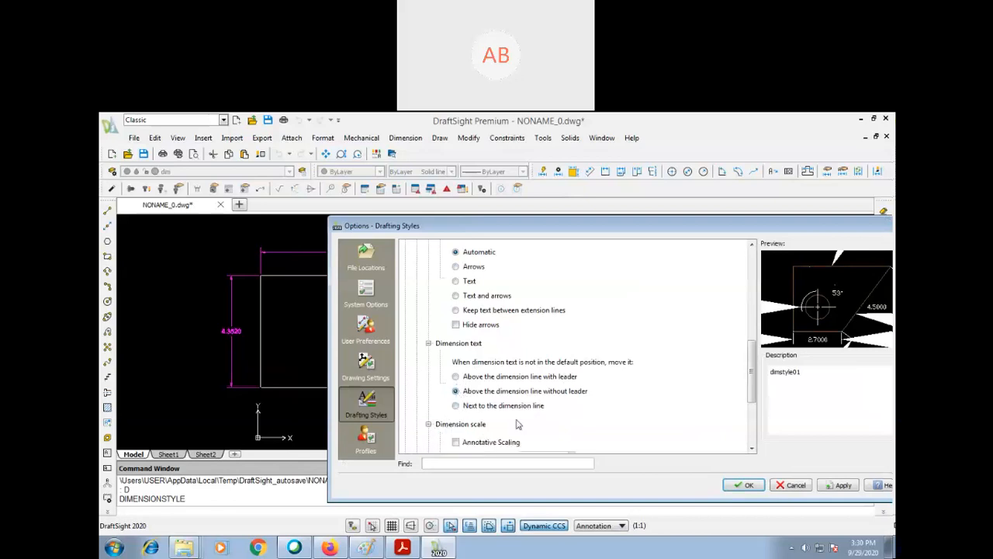
left_click_drag(752, 372, 751, 409)
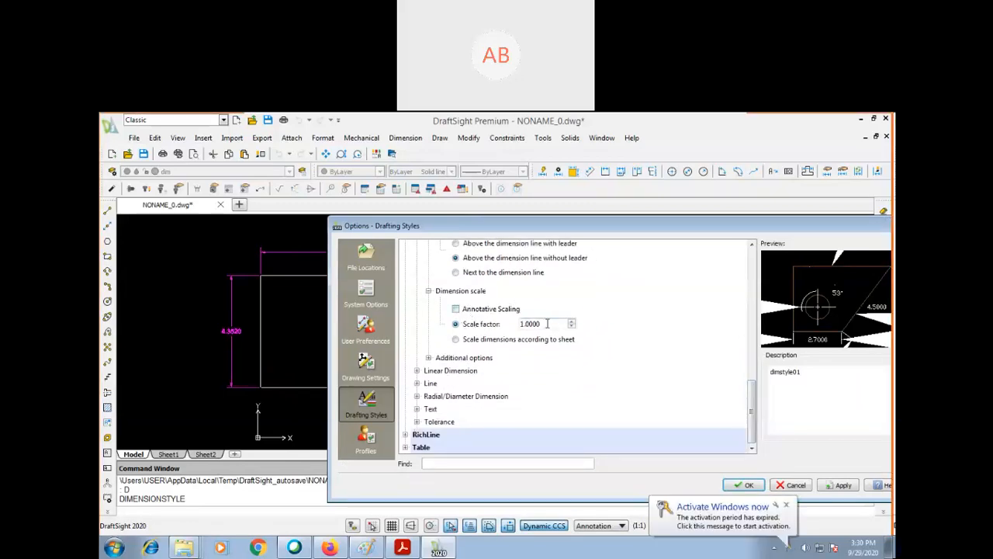
left_click(786, 505)
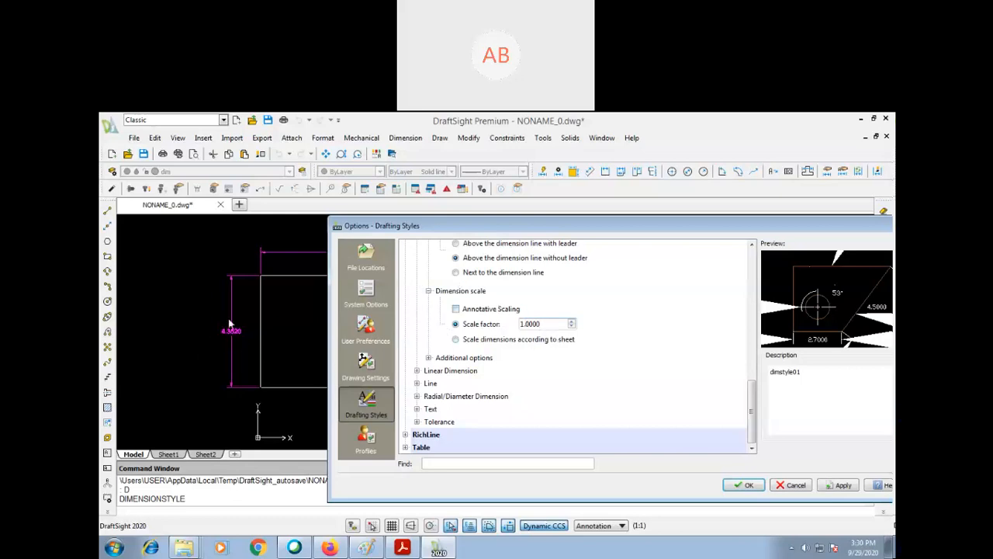
left_click(429, 358)
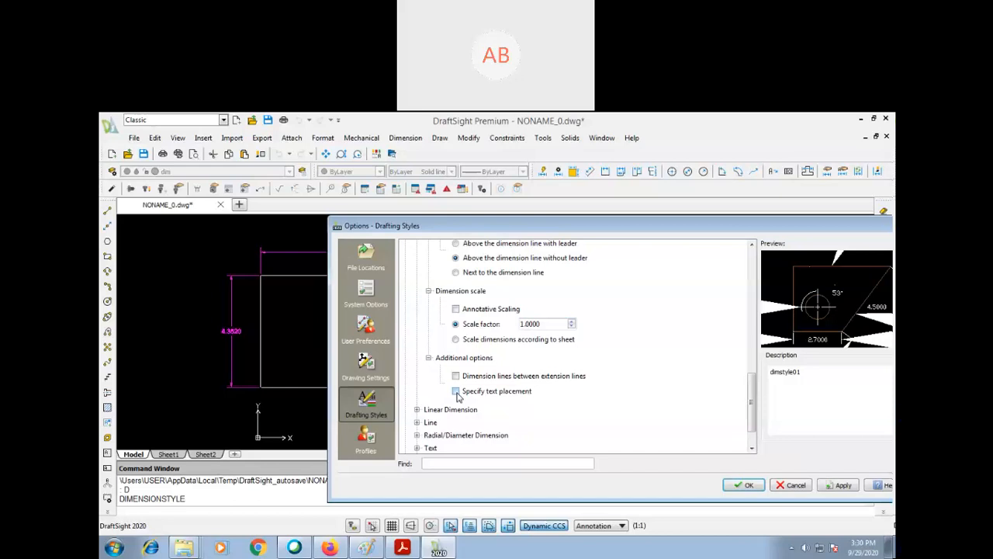
left_click(417, 409)
scroll(532, 394, "down", 3)
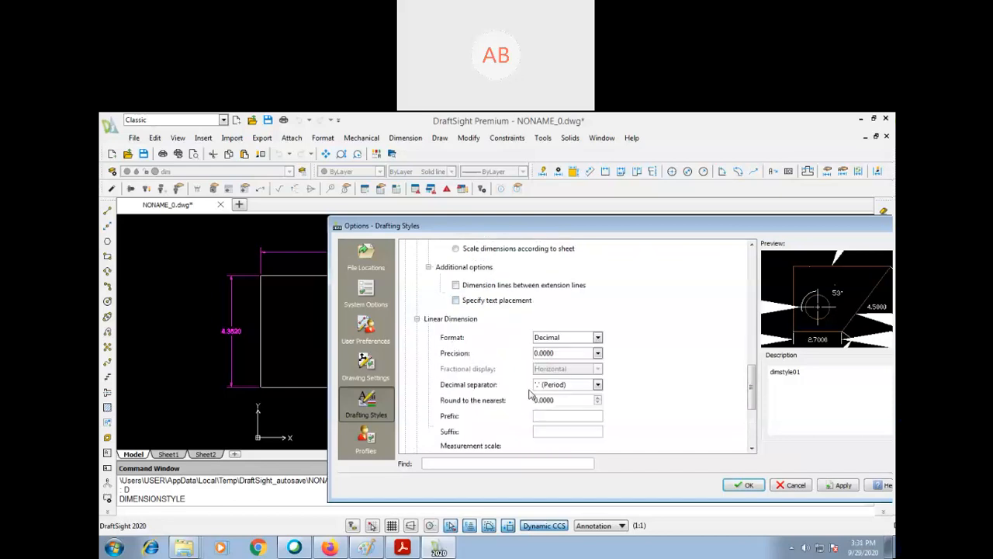
left_click(580, 353)
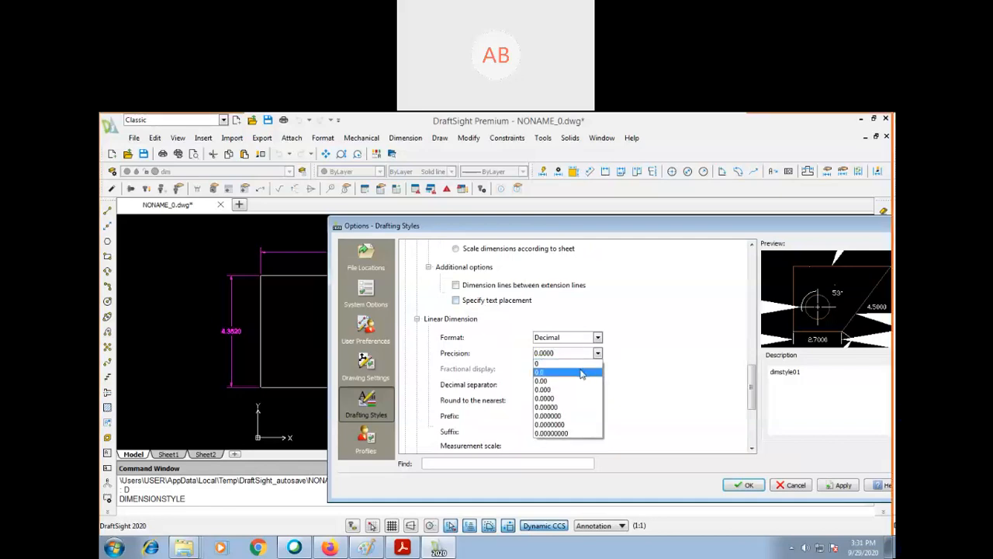
left_click(582, 372)
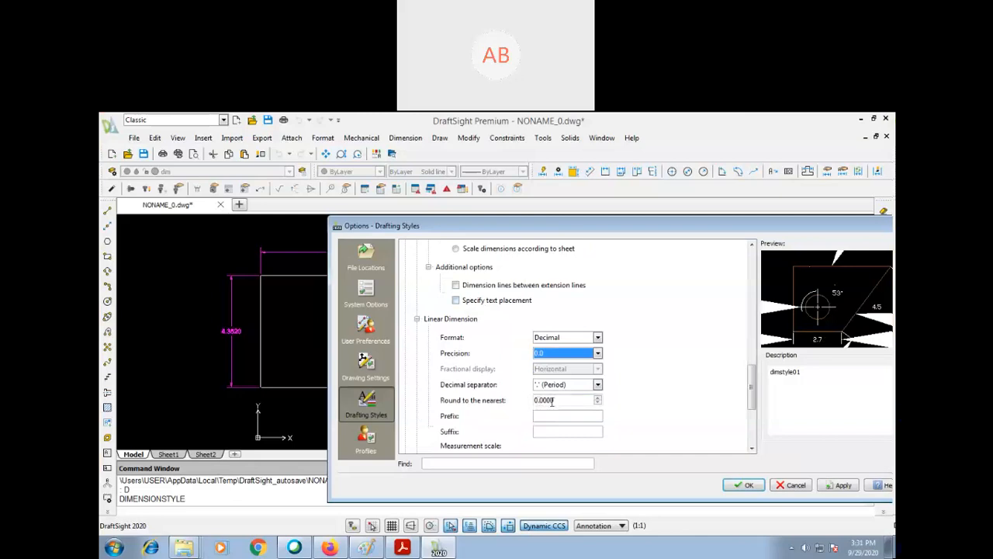
- Set the dimension line offset to 2.5 in the dimension line settings
scroll(500, 417, "down", 5)
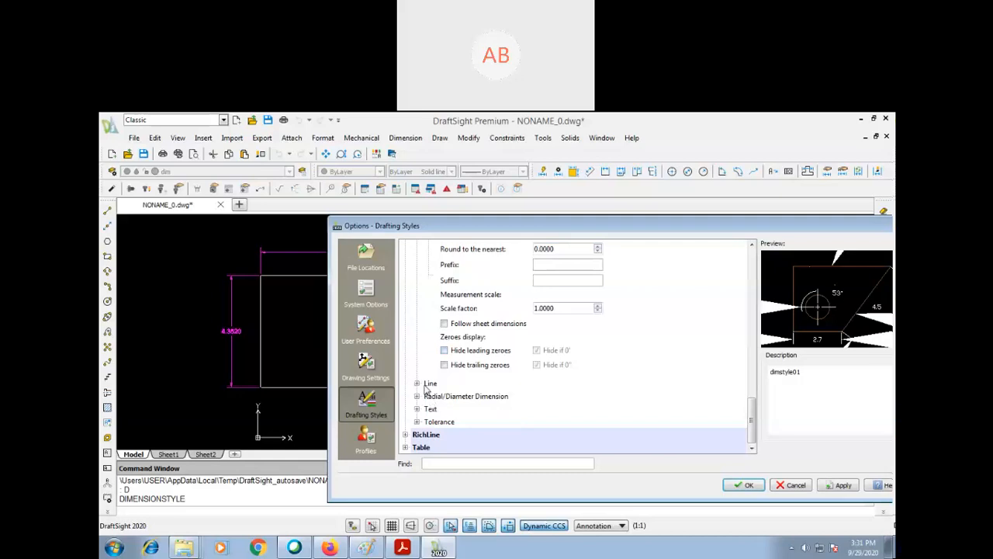
left_click(416, 383)
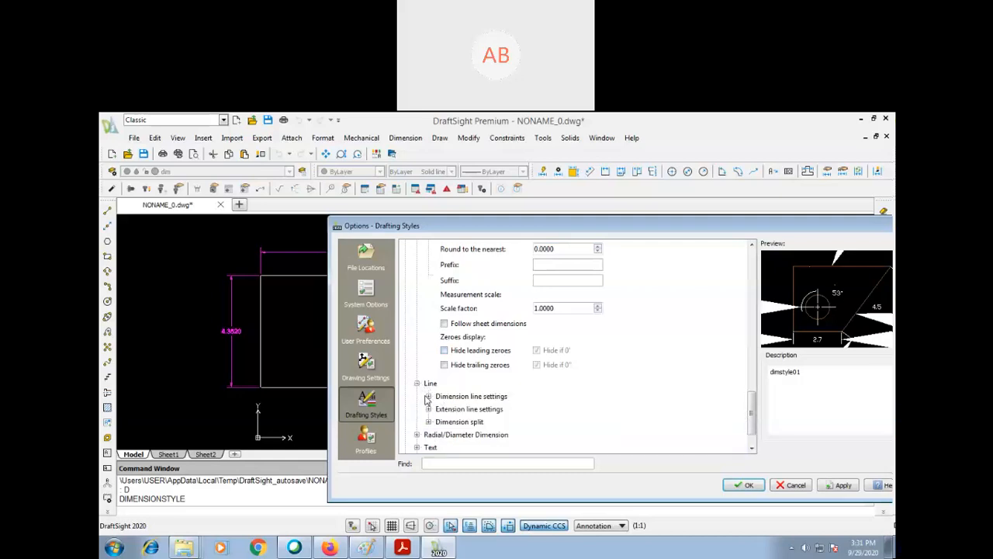
left_click(427, 396)
scroll(751, 397, "down", 3)
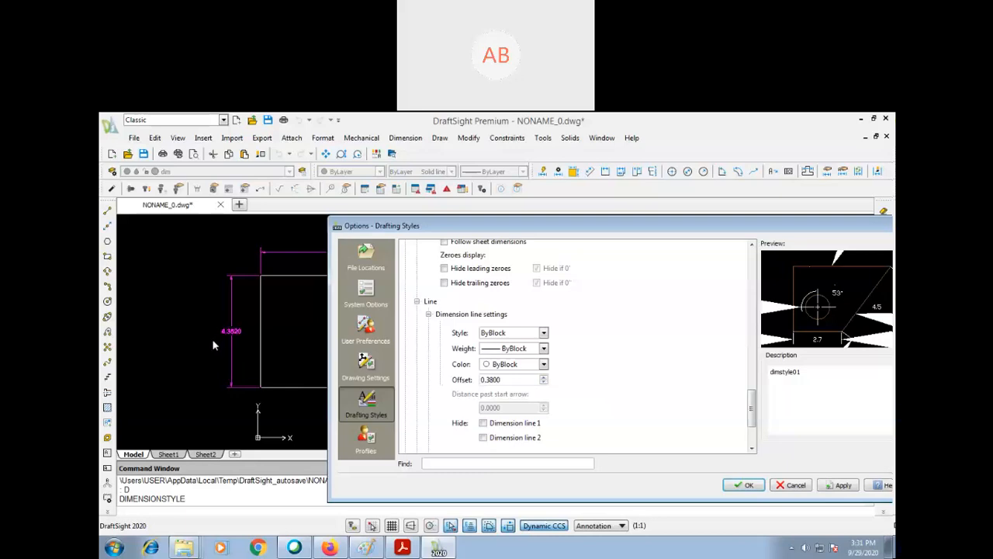
double_click(510, 379)
type("2.5")
left_click(589, 394)
- Set the extension line offset to 1.2 and the distance past dimension lines to 2.5 in the extension line settings
left_click_drag(749, 398, 751, 419)
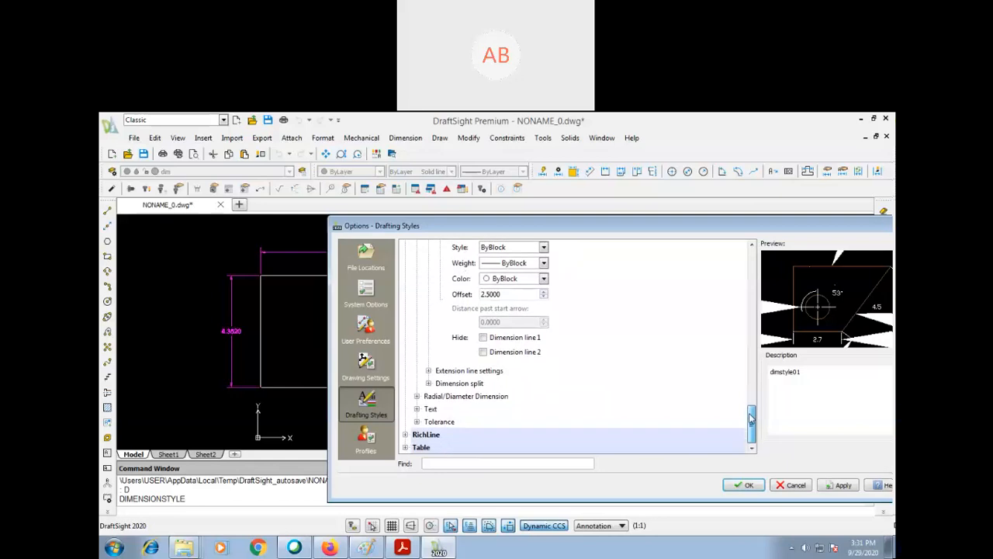
left_click(428, 370)
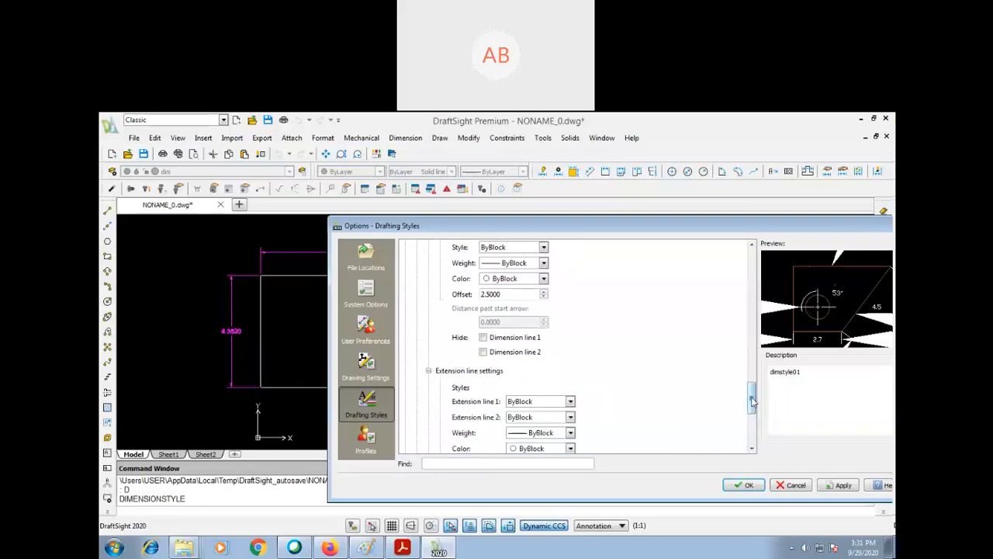
left_click_drag(752, 400, 751, 410)
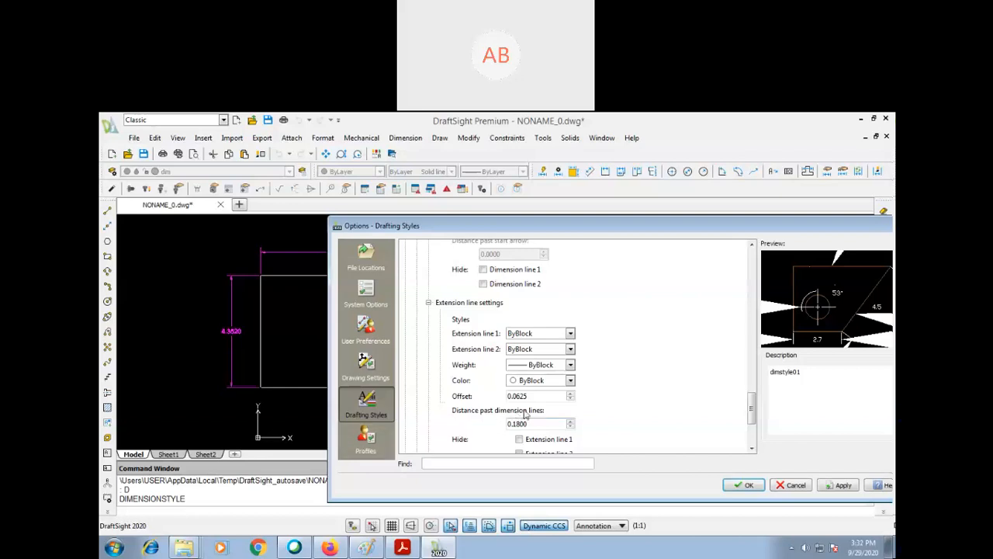
left_click_drag(531, 397, 484, 396)
type("1.2")
left_click_drag(546, 426, 453, 423)
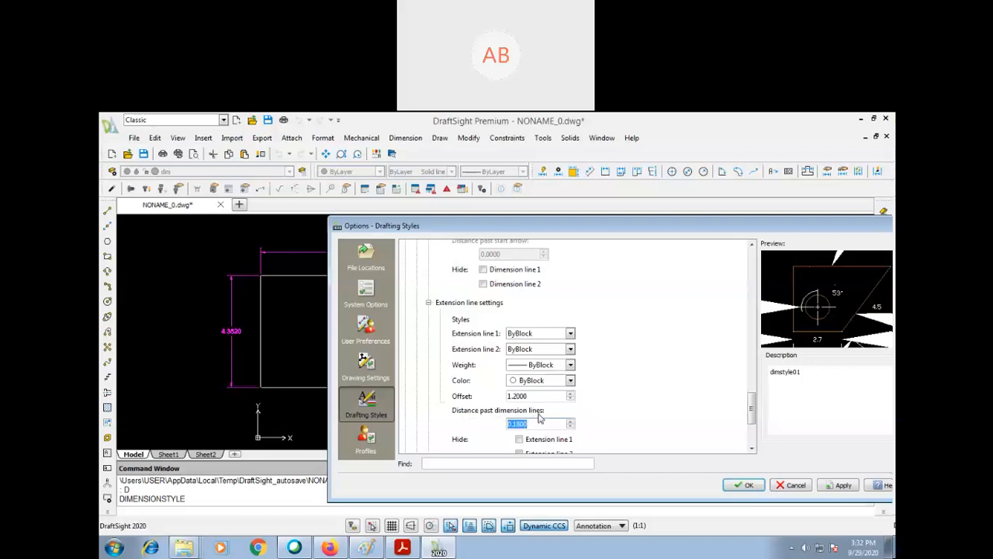
type("2.5")
- Set the dimension text height to 3.5 in the dimension style's text settings
left_click_drag(751, 410, 751, 427)
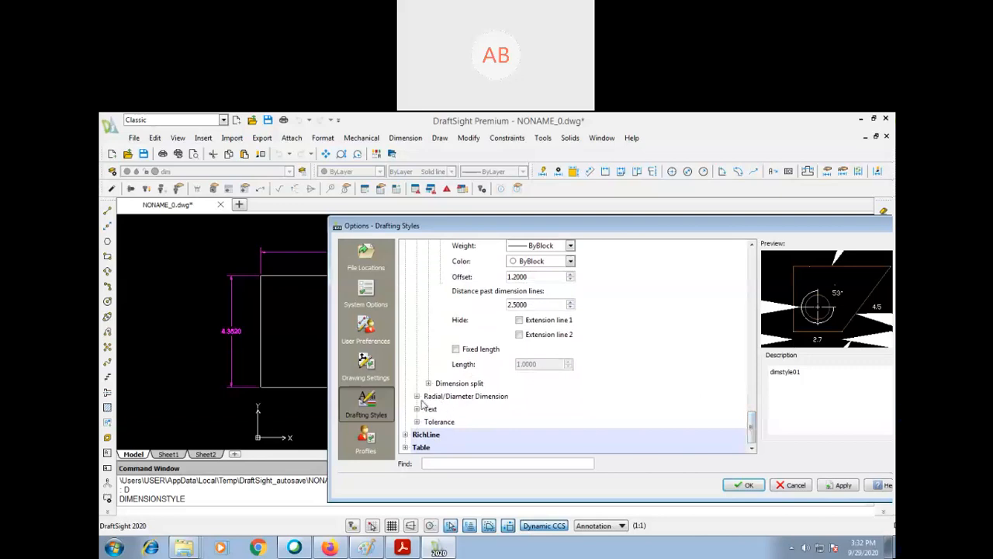
left_click(417, 395)
left_click(417, 434)
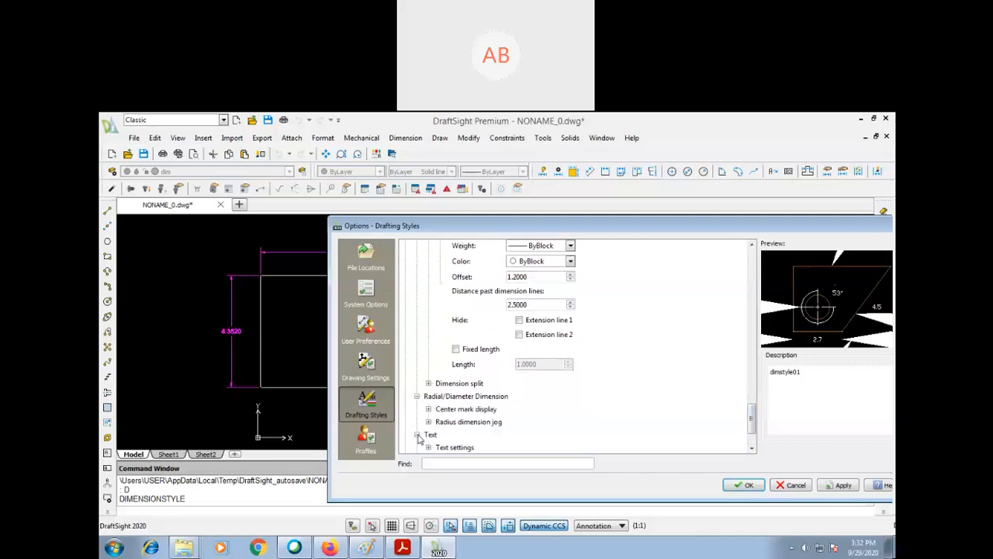
left_click_drag(751, 411, 751, 424)
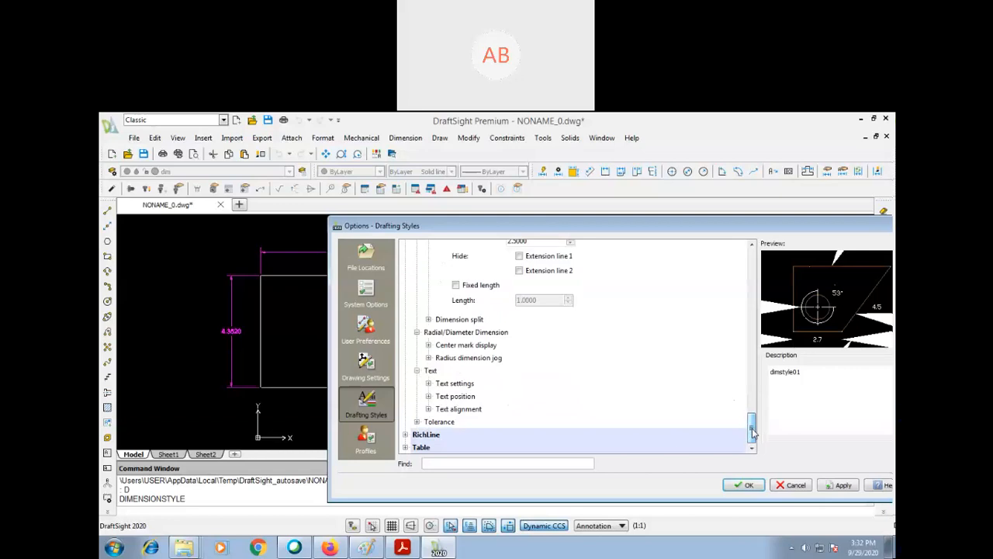
left_click(427, 384)
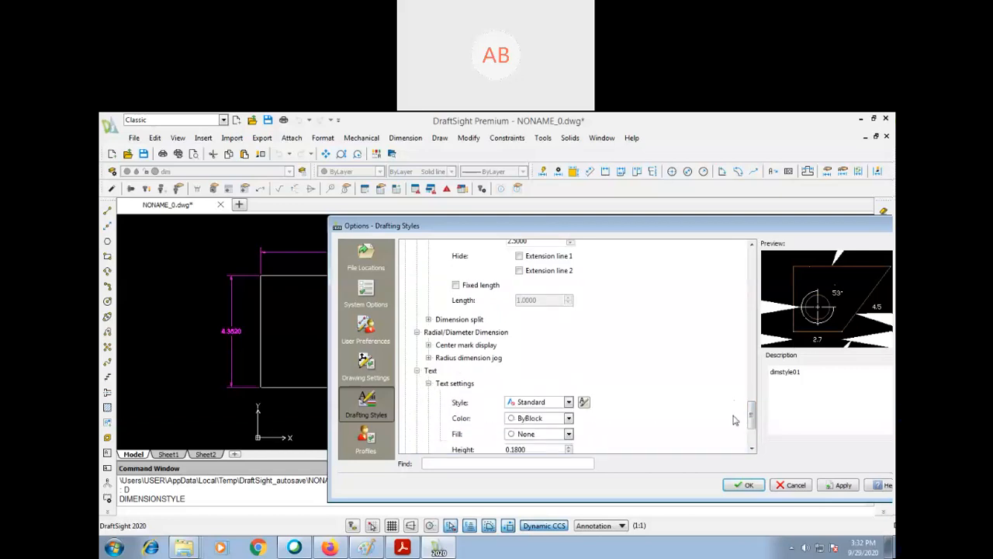
left_click_drag(750, 415, 751, 426)
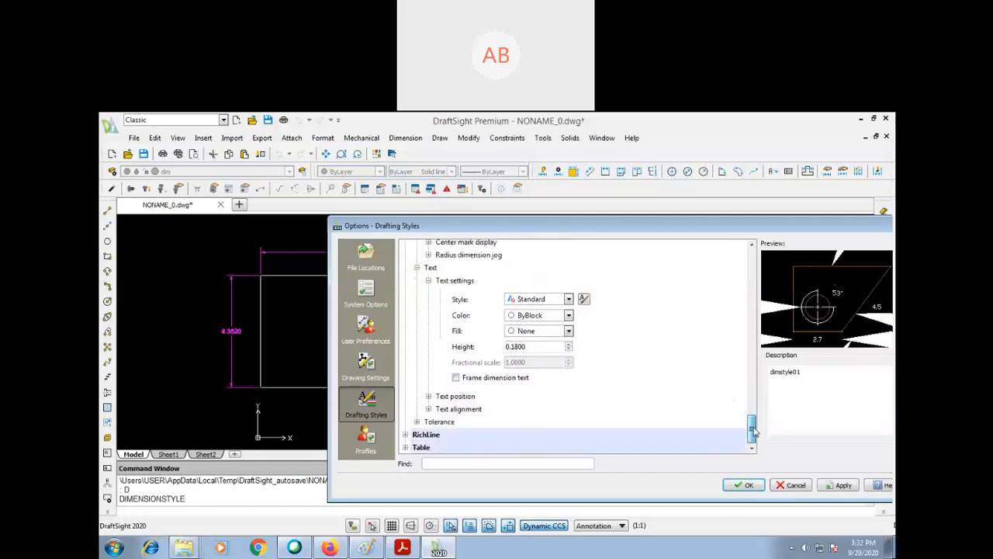
double_click(533, 347)
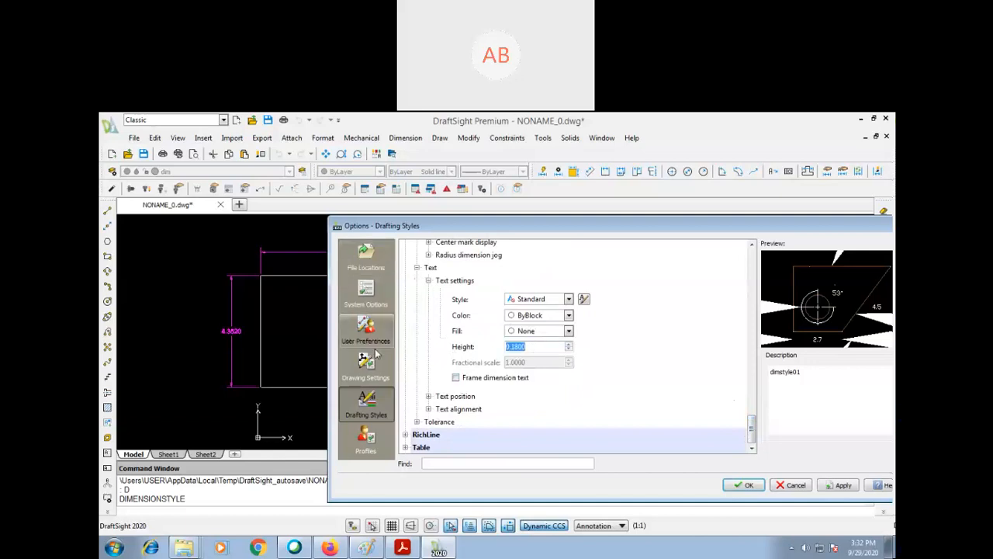
type("3")
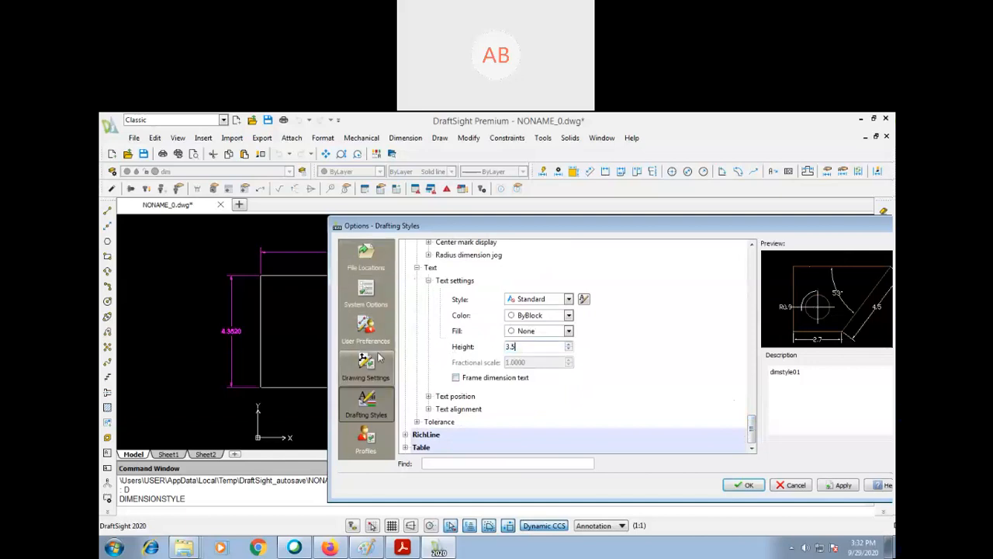
type(".5")
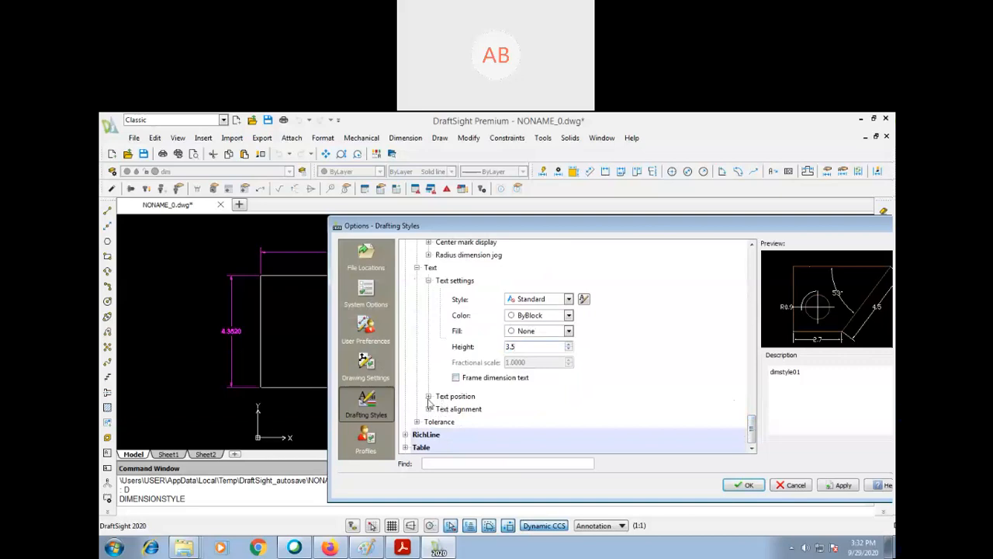
- Set the vertical text position to Above and the text offset from dimension lines to 2.5
left_click(428, 396)
left_click(564, 415)
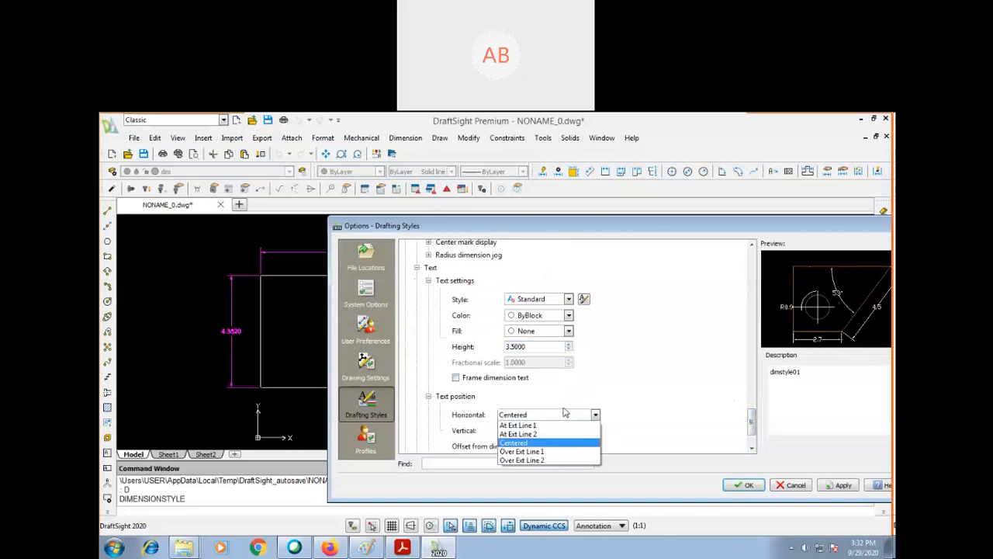
left_click(590, 388)
left_click(551, 431)
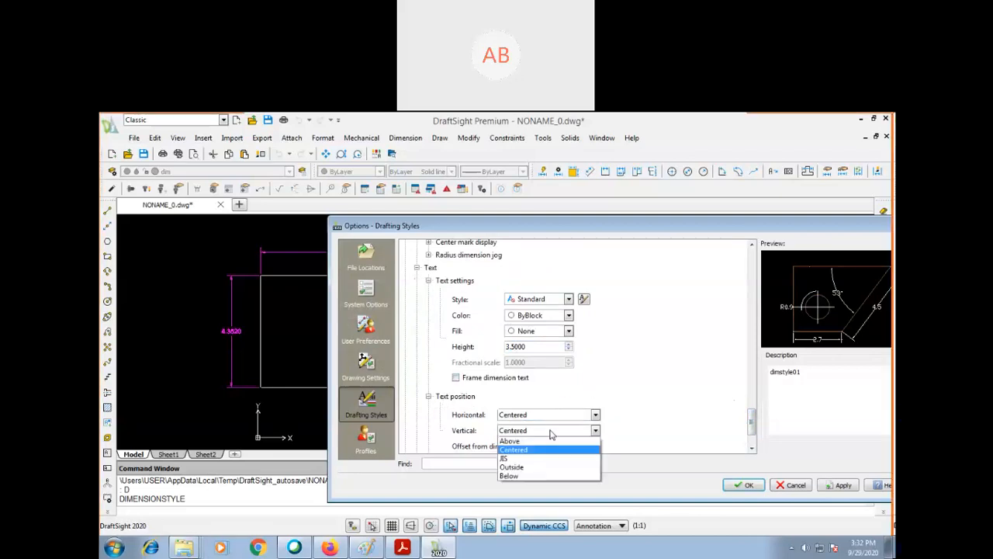
left_click(549, 441)
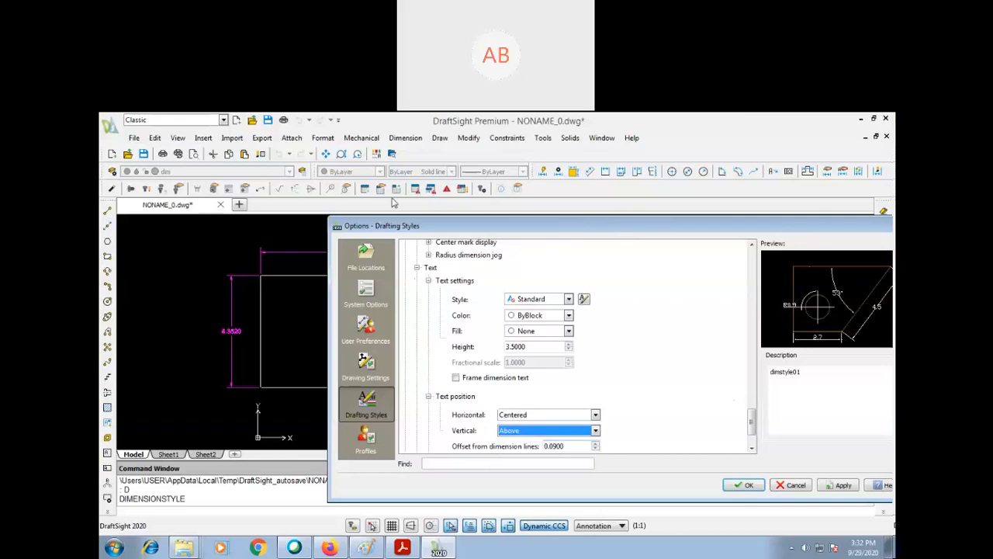
left_click_drag(392, 202, 164, 194)
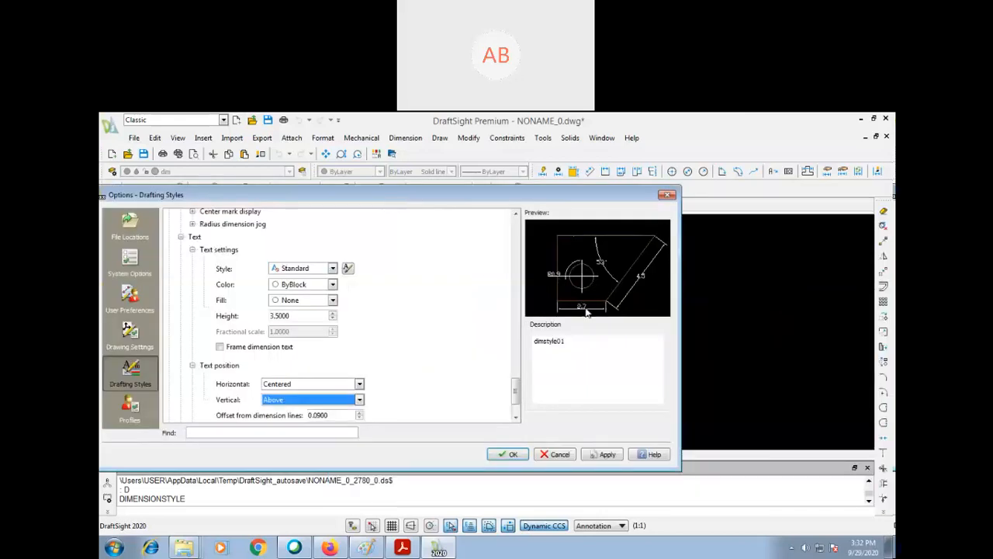
left_click(301, 414)
type("2.5")
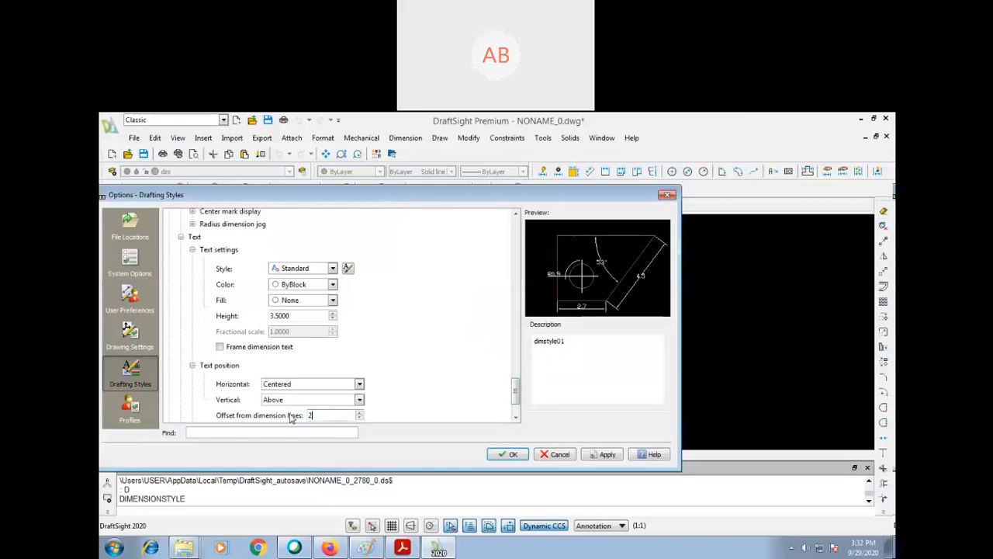
- Check the text alignment options, and apply and accept the dimension style settings
left_click(516, 416)
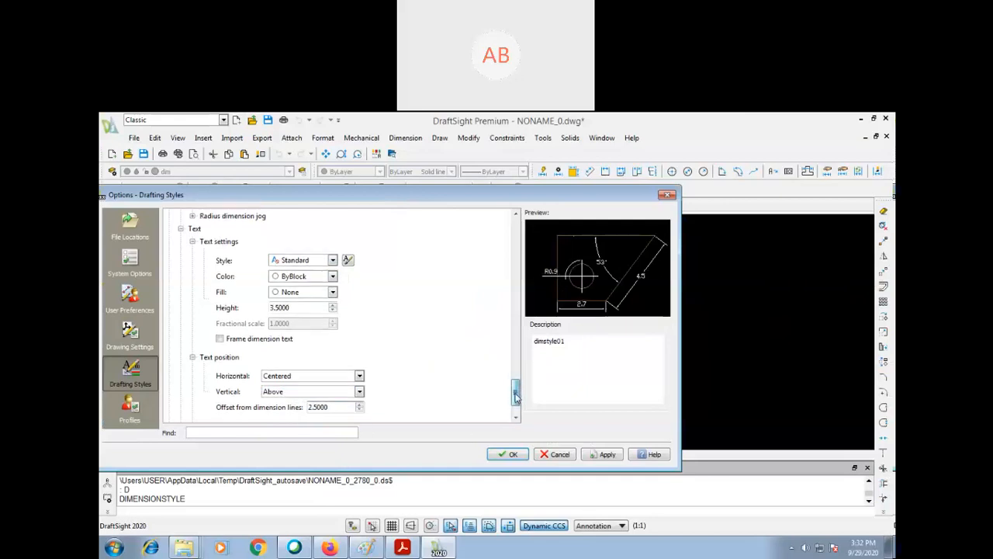
left_click(516, 416)
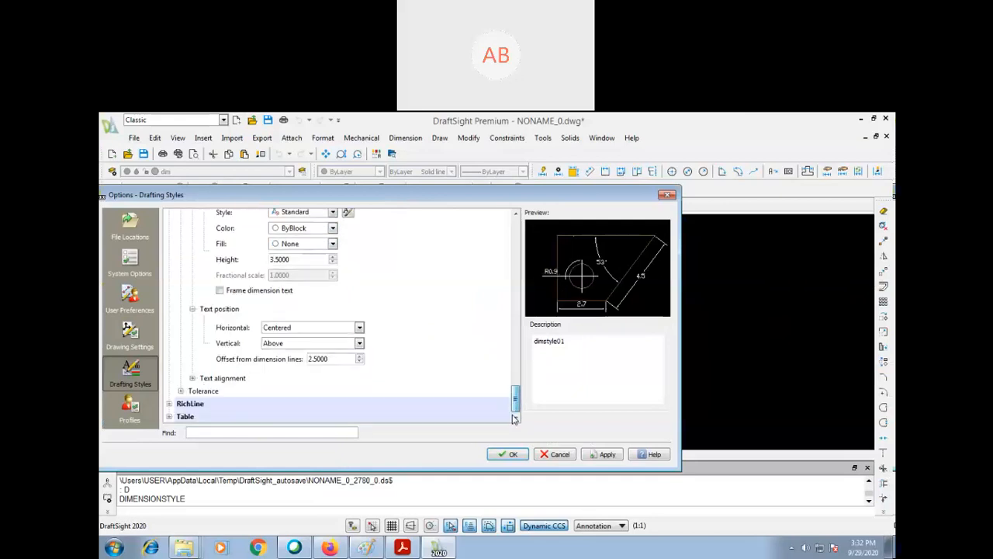
left_click(192, 378)
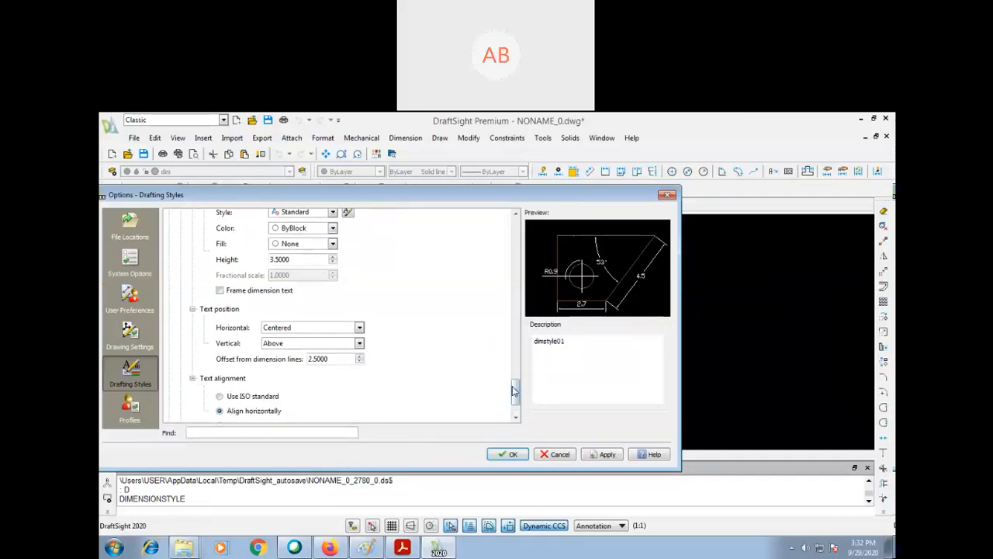
scroll(513, 392, "down", 2)
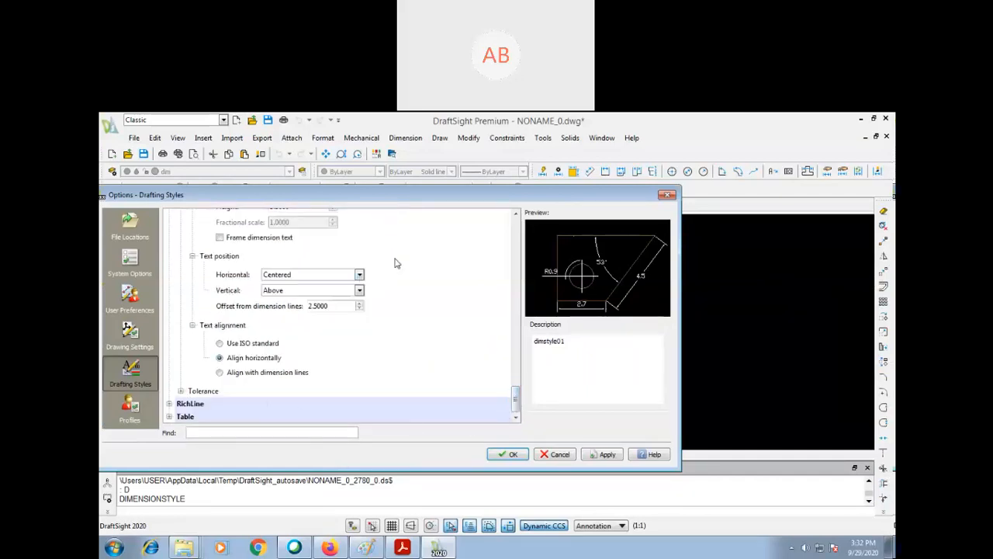
left_click(604, 458)
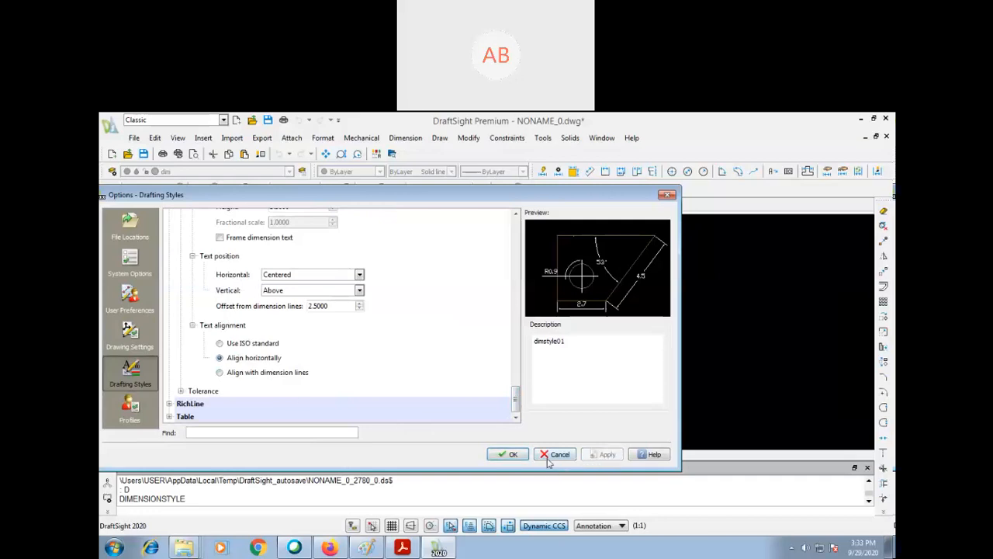
left_click(516, 454)
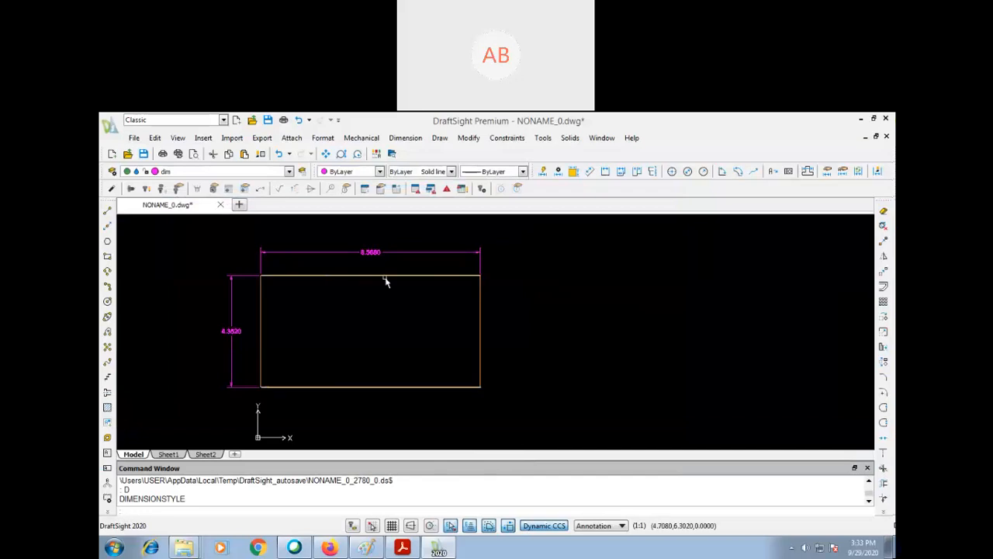
- Select the horizontal dimension above the rectangle and display its properties
left_click(420, 237)
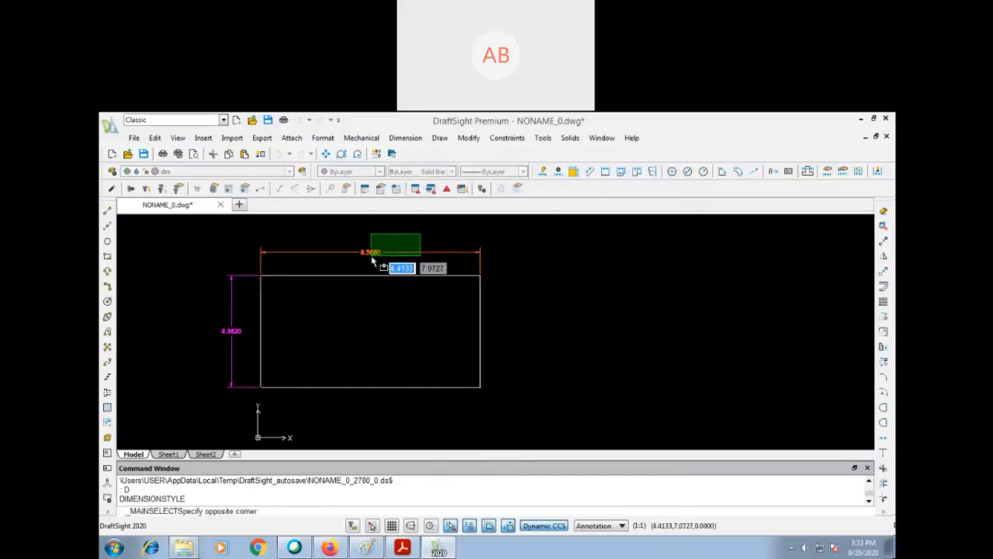
left_click(334, 276)
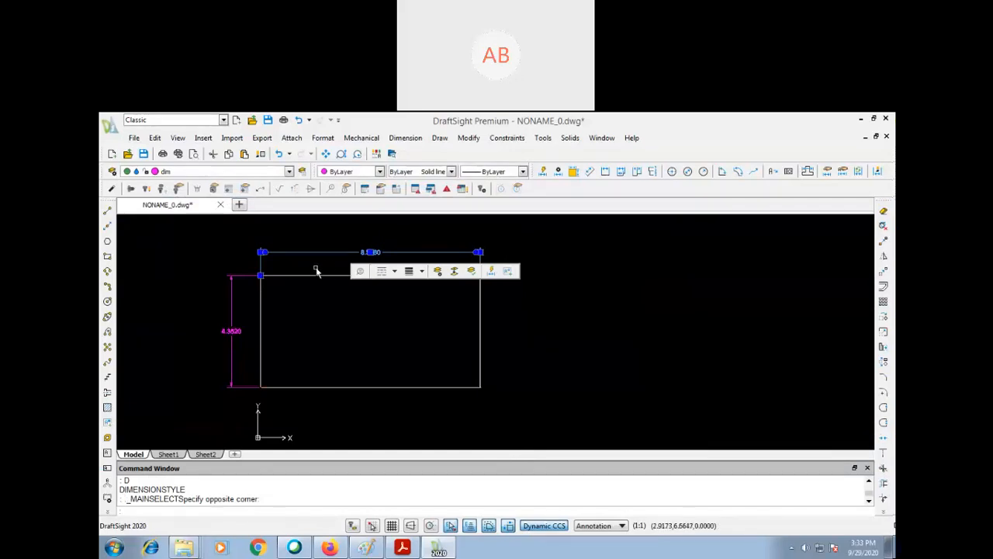
double_click(384, 250)
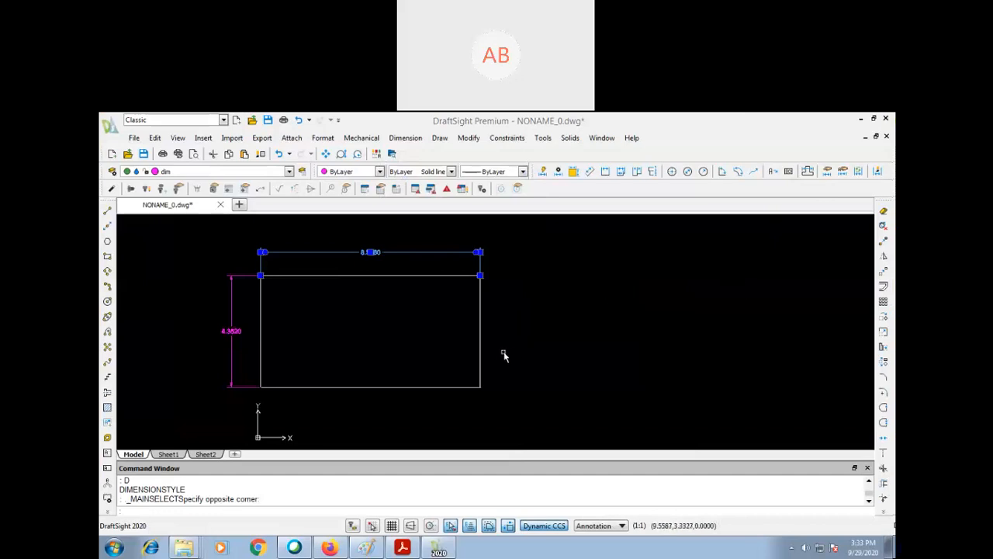
left_click(522, 276)
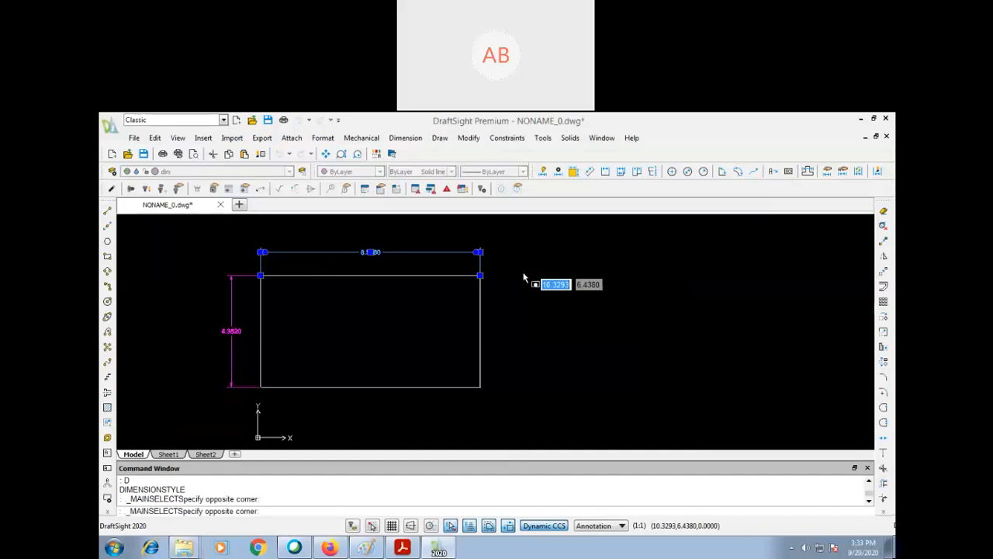
left_click(528, 306)
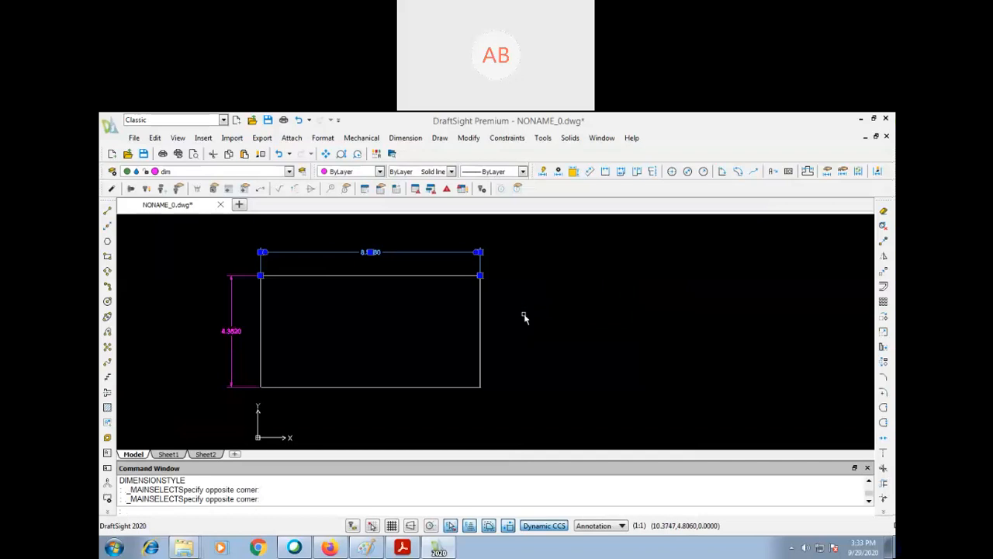
key("ctrl+1")
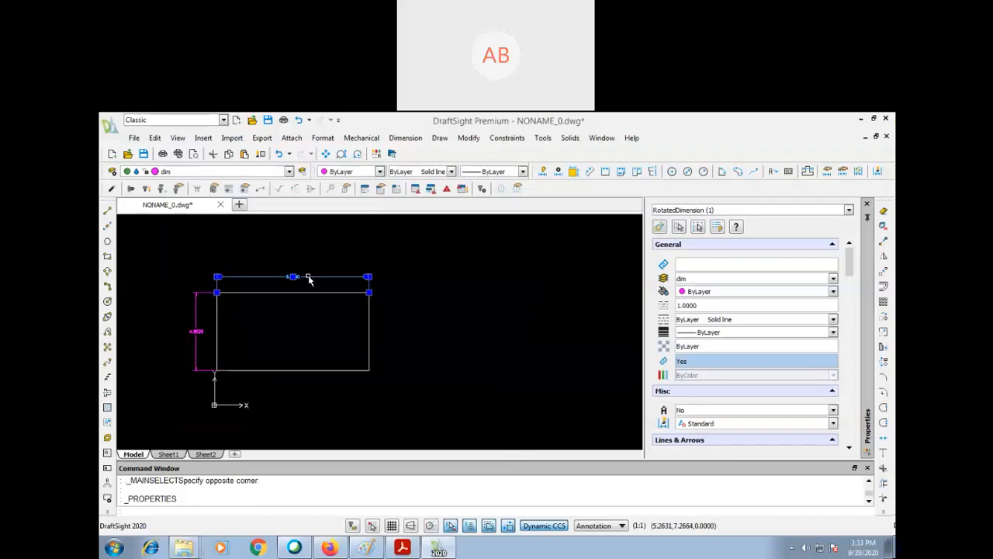
- Assign the dimension style dimstyle01 to the selected horizontal dimension and clear the selection
left_click(833, 279)
left_click(834, 281)
left_click(525, 290)
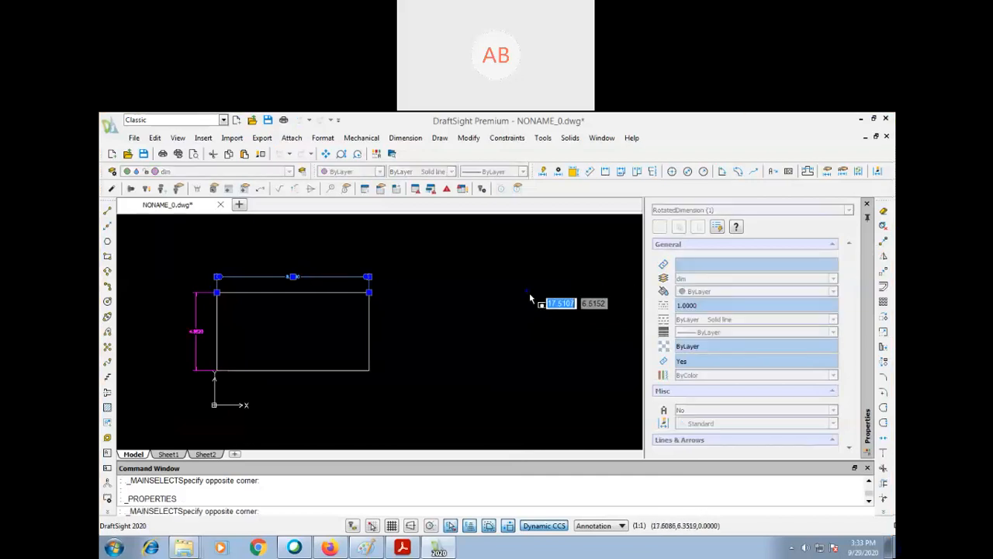
left_click(516, 311)
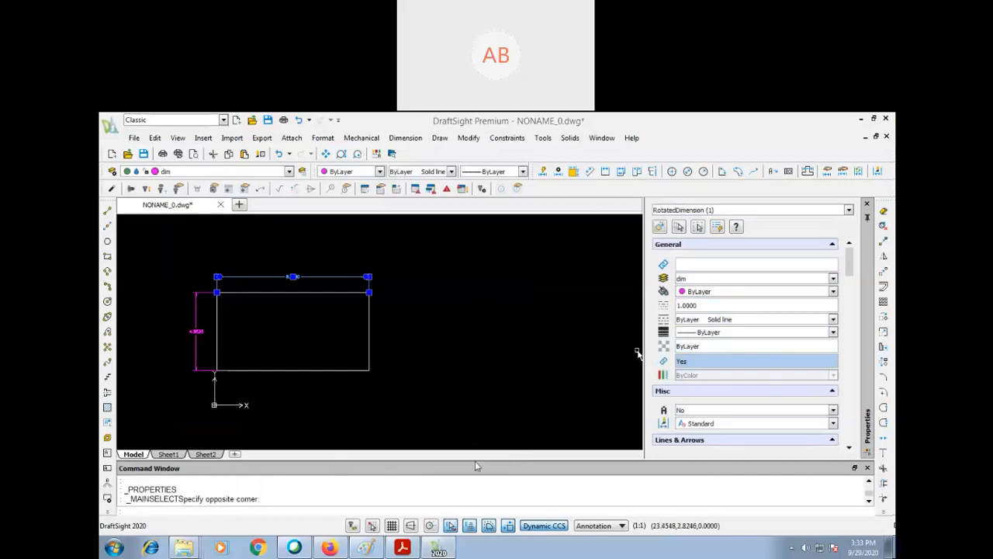
left_click(718, 424)
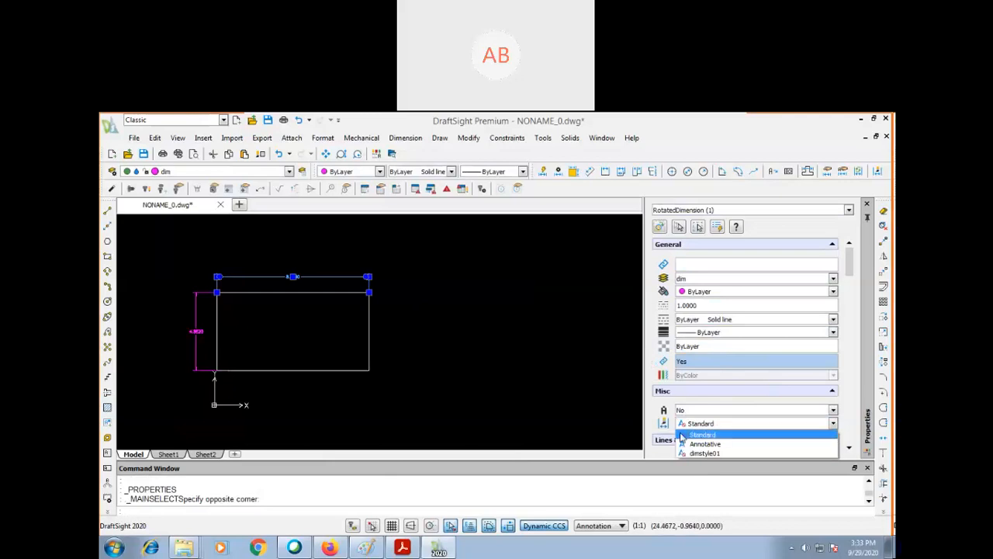
left_click(719, 454)
left_click(441, 330)
left_click(478, 359)
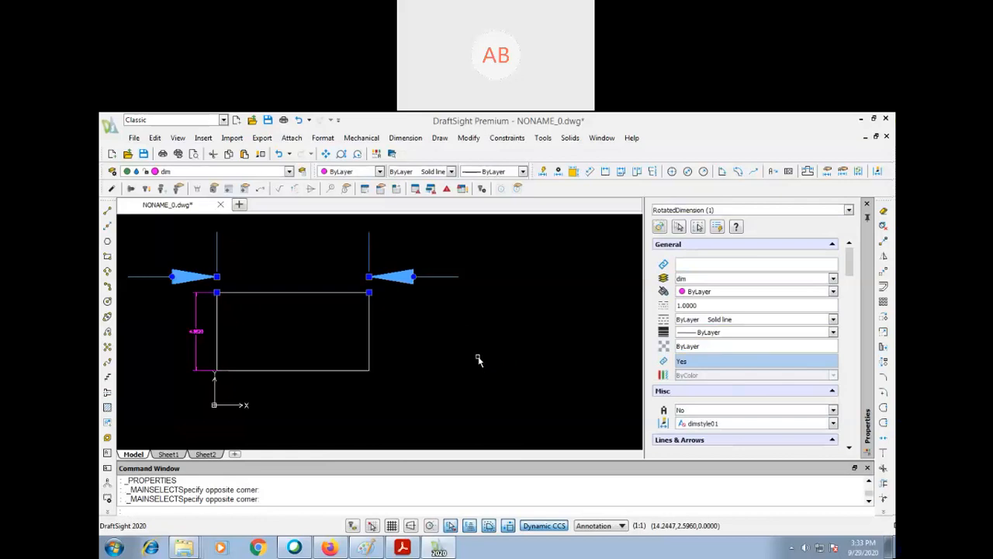
scroll(478, 357, "down", 3)
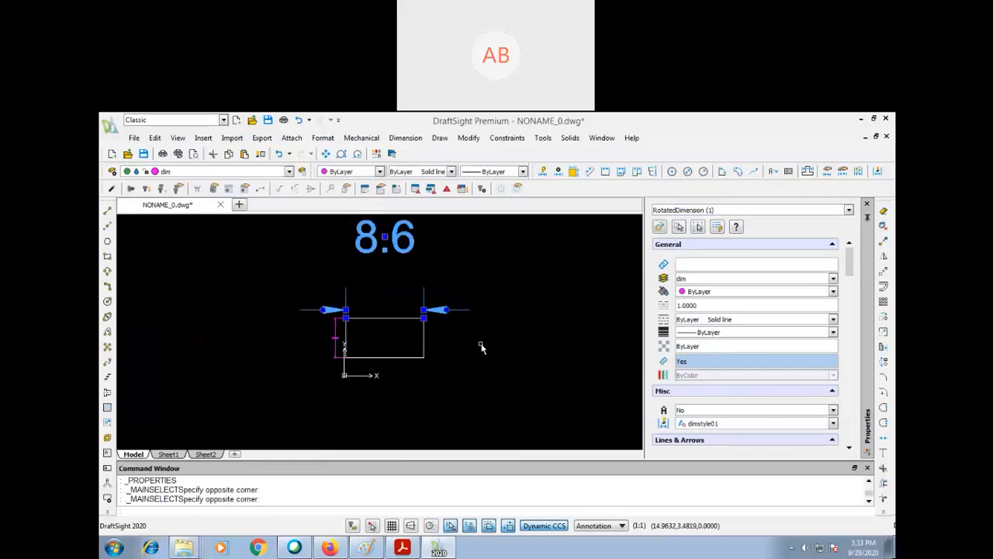
scroll(480, 347, "down", 2)
key("Escape")
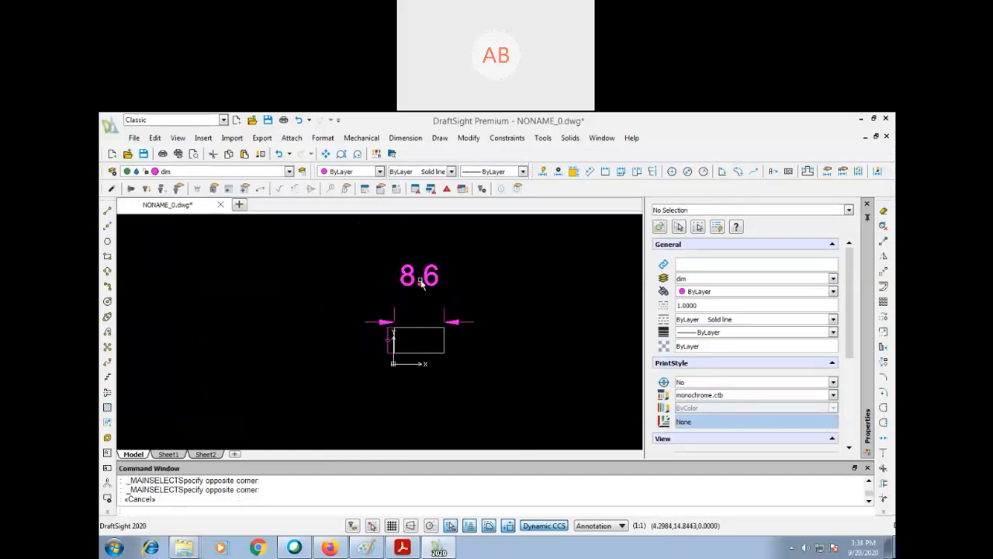
- Open the dimension style settings and check that dimstyle01 is the style being edited
type("D")
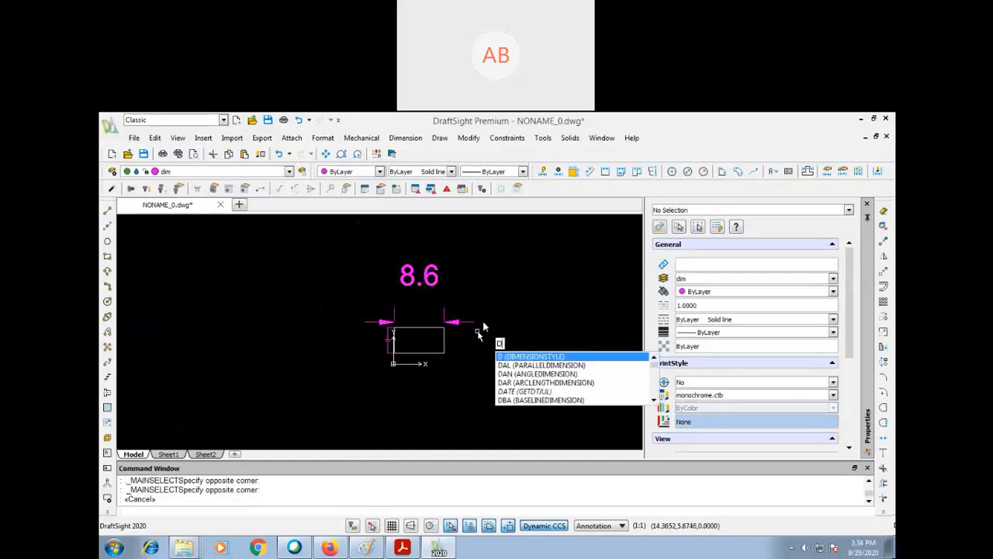
key("Return")
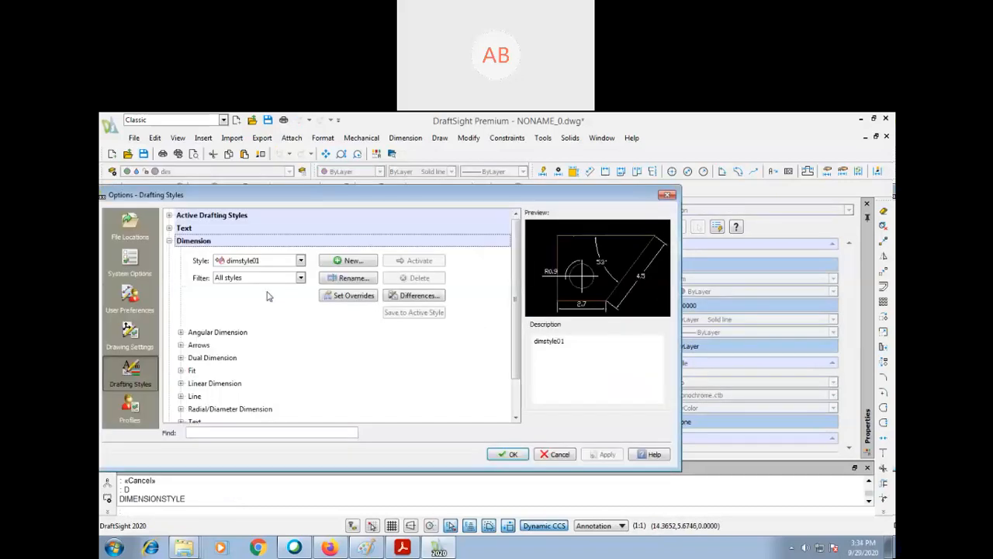
mouse_move(495, 196)
left_mouse_down()
mouse_move(504, 252)
mouse_move(568, 393)
left_mouse_up()
left_click_drag(577, 254, 685, 220)
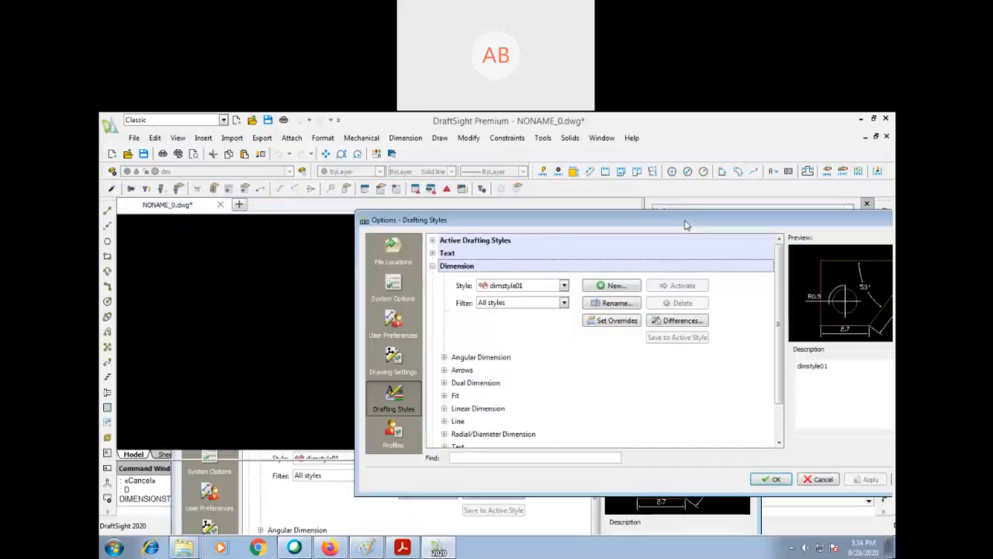
left_click(564, 285)
left_click(565, 287)
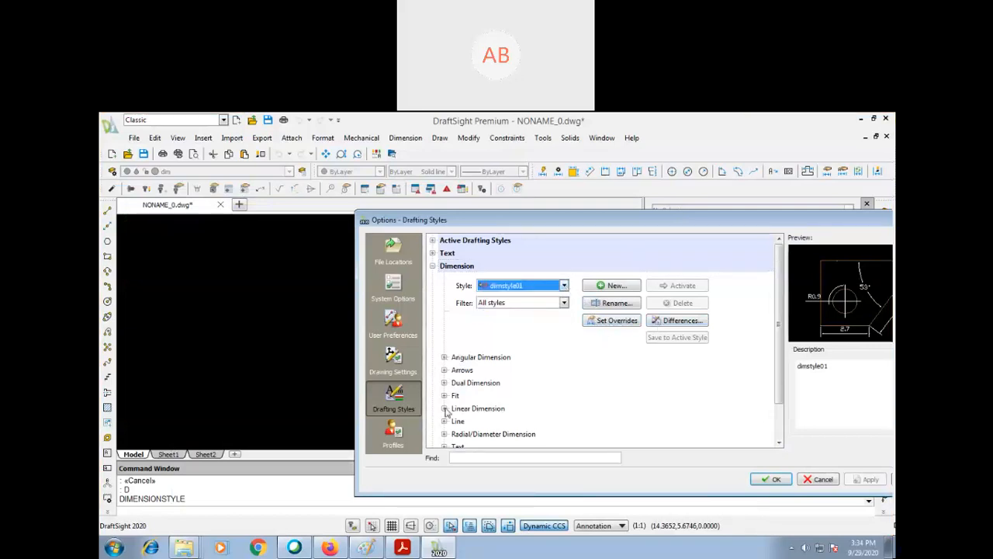
- Examine the Fit geometry and dimension scale options of dimstyle01
left_click(444, 395)
scroll(528, 385, "down", 1)
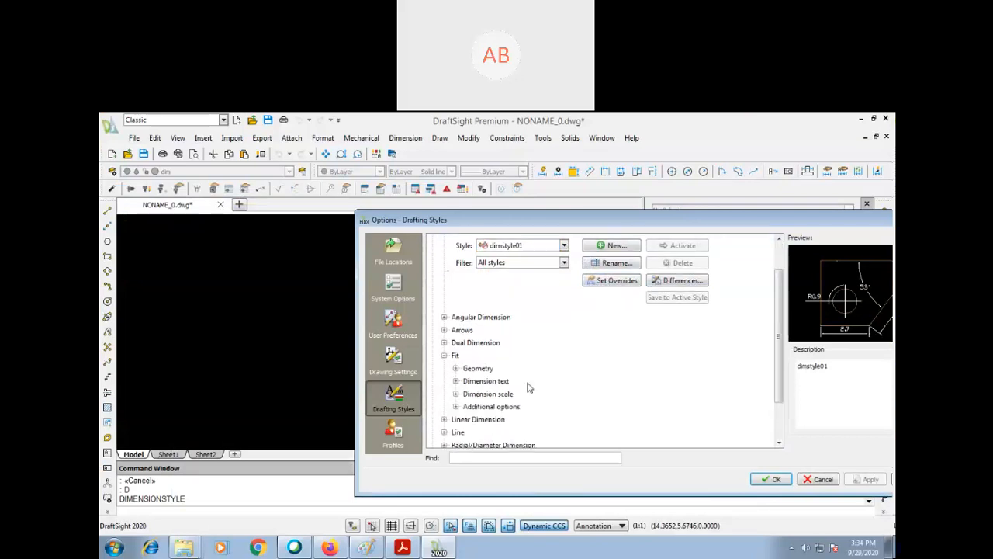
scroll(527, 386, "down", 1)
scroll(525, 386, "down", 1)
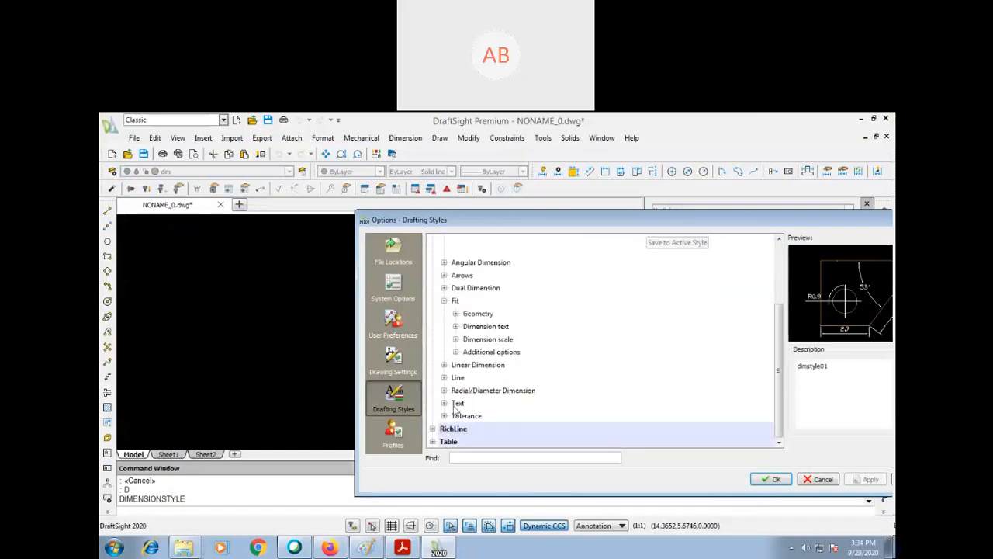
left_click(456, 313)
left_click_drag(777, 340, 772, 401)
left_click(456, 339)
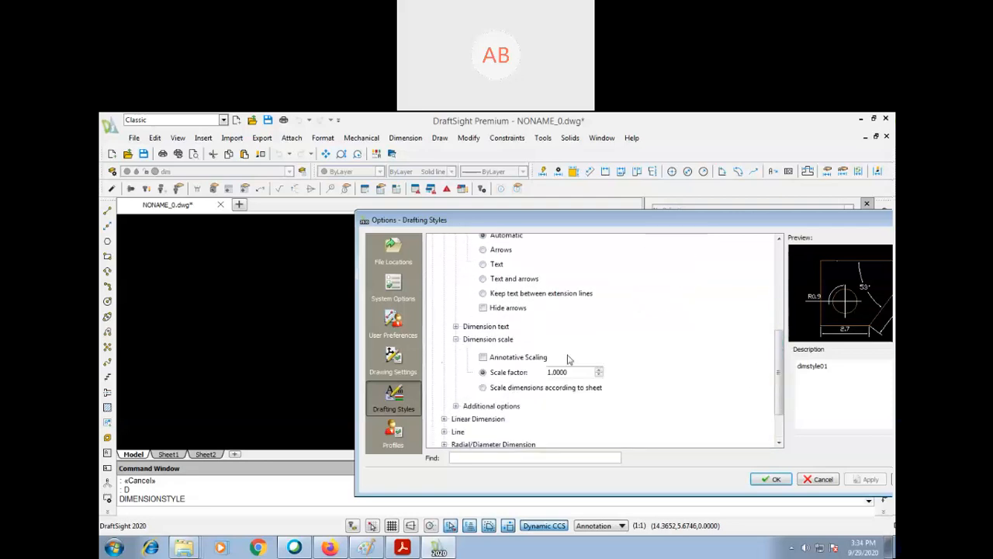
- Look through the linear dimension settings and the line, radial/diameter and text groups of dimstyle01
left_click(444, 419)
scroll(596, 351, "down", 4)
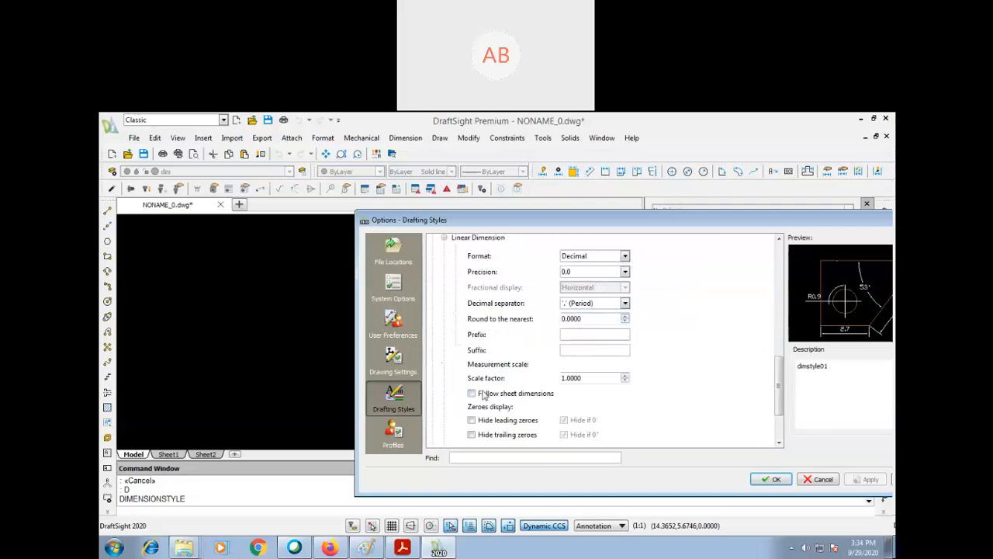
scroll(779, 388, "down", 2)
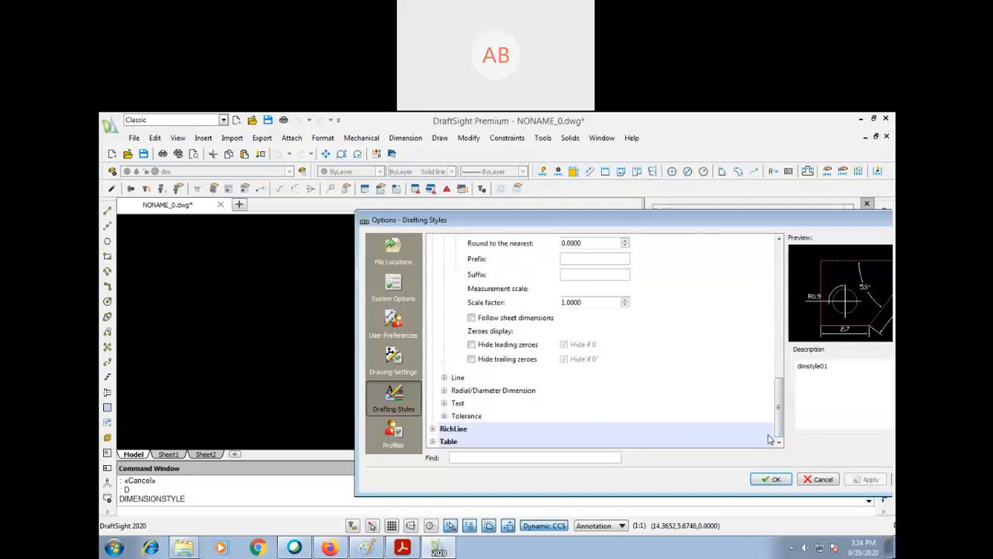
left_click(444, 404)
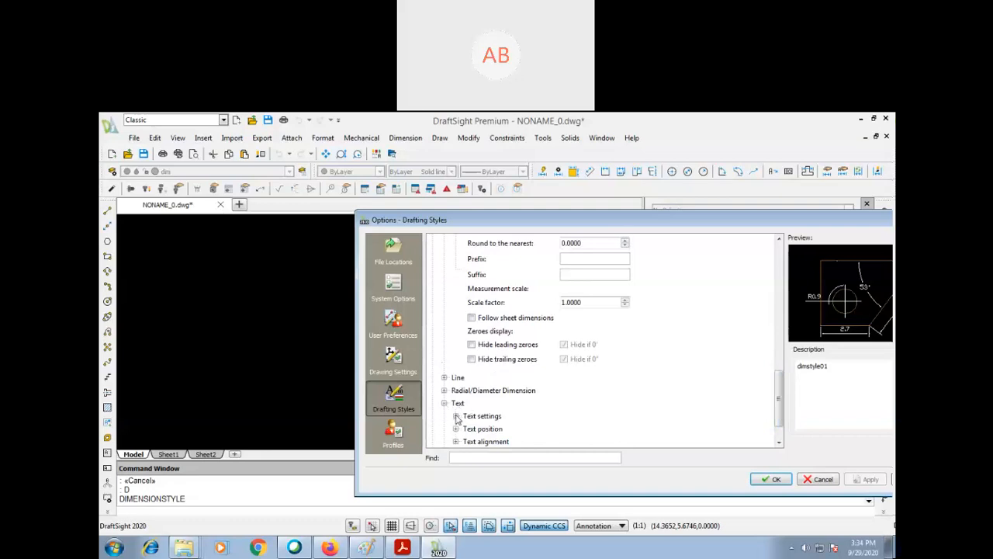
left_click(444, 390)
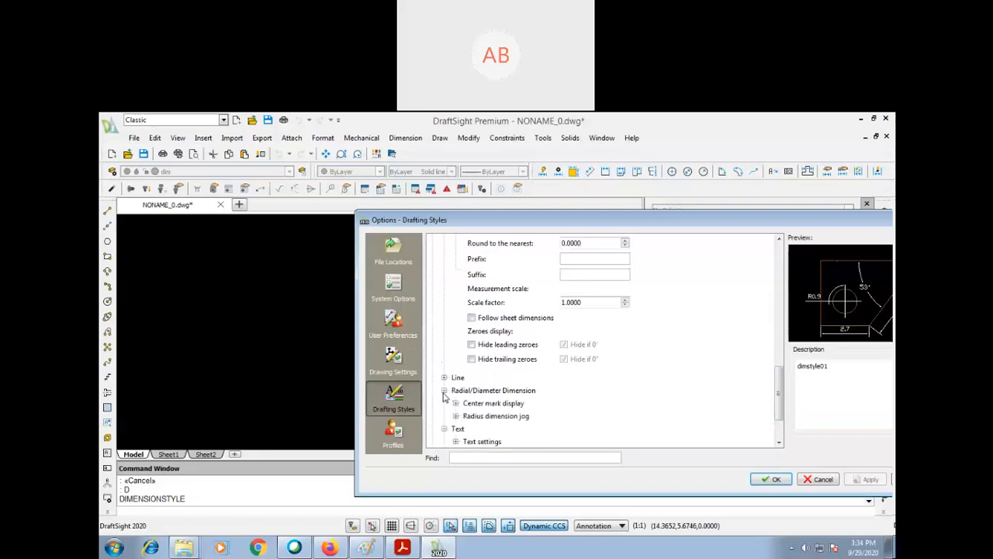
left_click(445, 378)
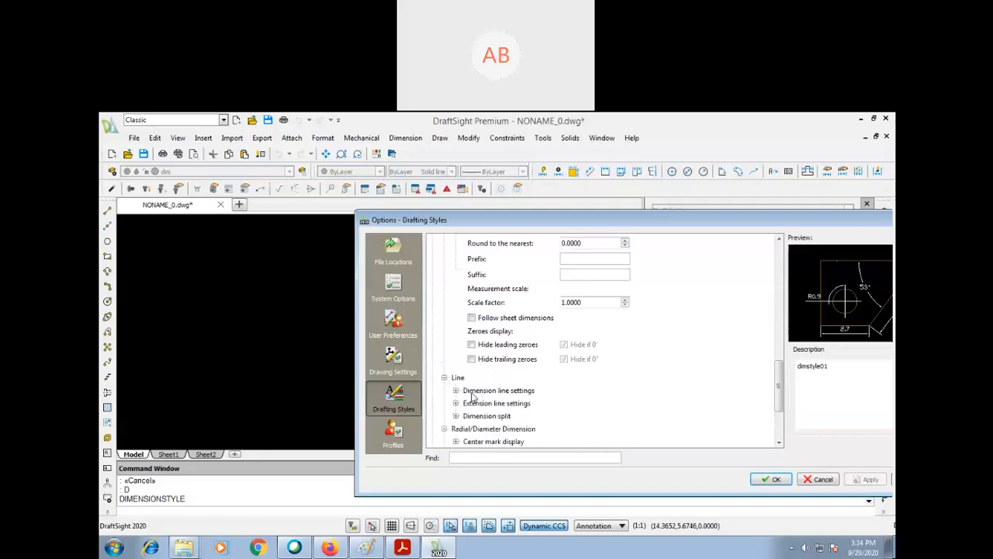
scroll(694, 332, "up", 5)
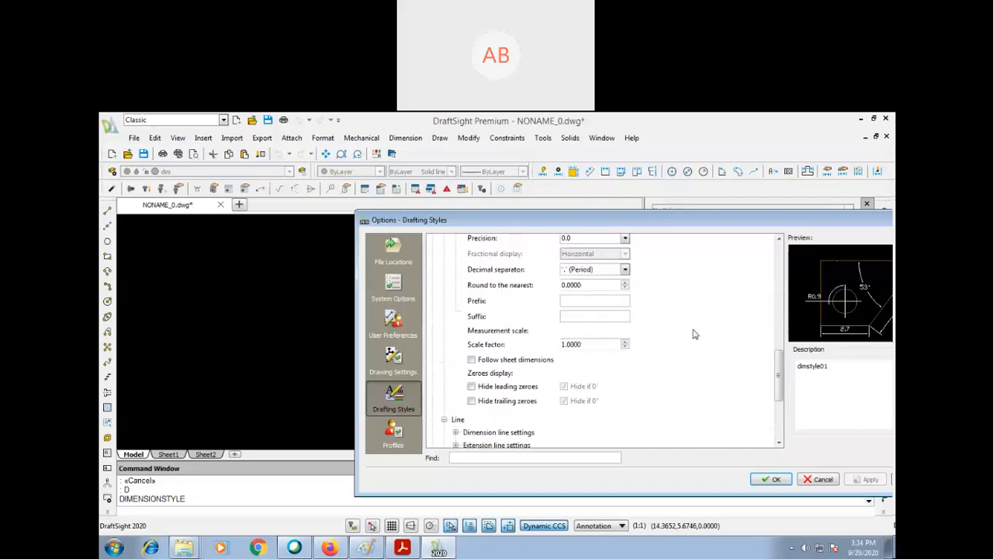
scroll(693, 333, "up", 8)
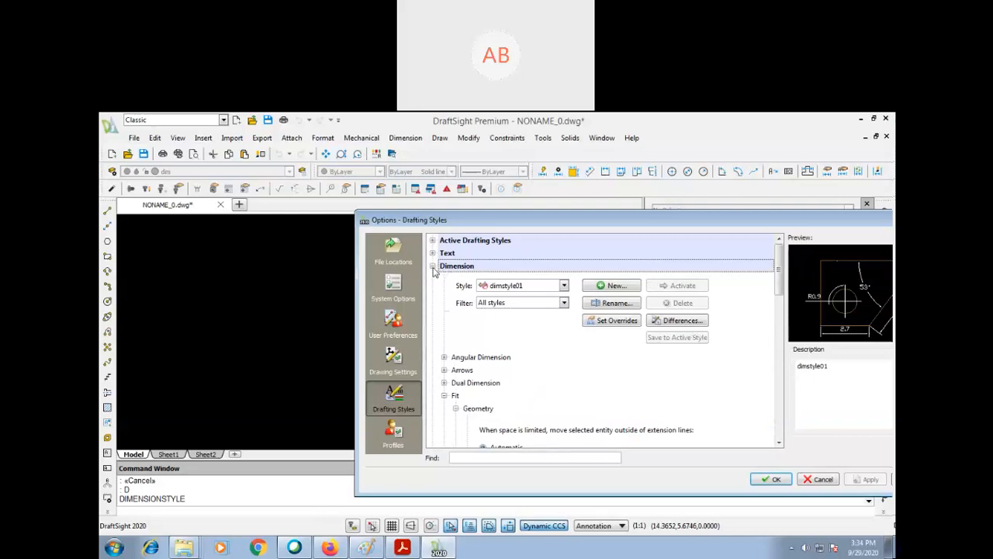
- Set the dimension text height of dimstyle01 to 1.5
scroll(468, 370, "down", 1)
scroll(467, 370, "down", 3)
scroll(468, 371, "down", 3)
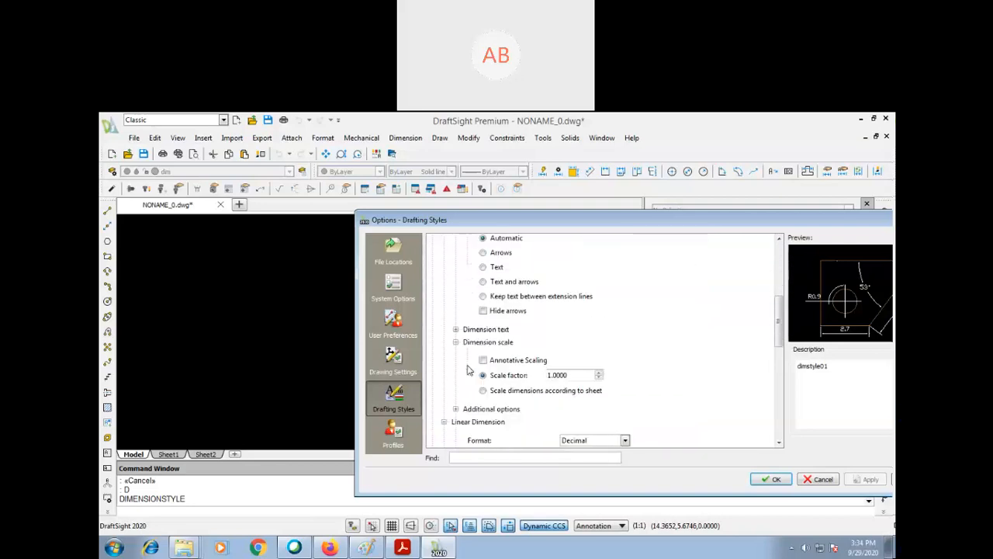
scroll(468, 370, "down", 3)
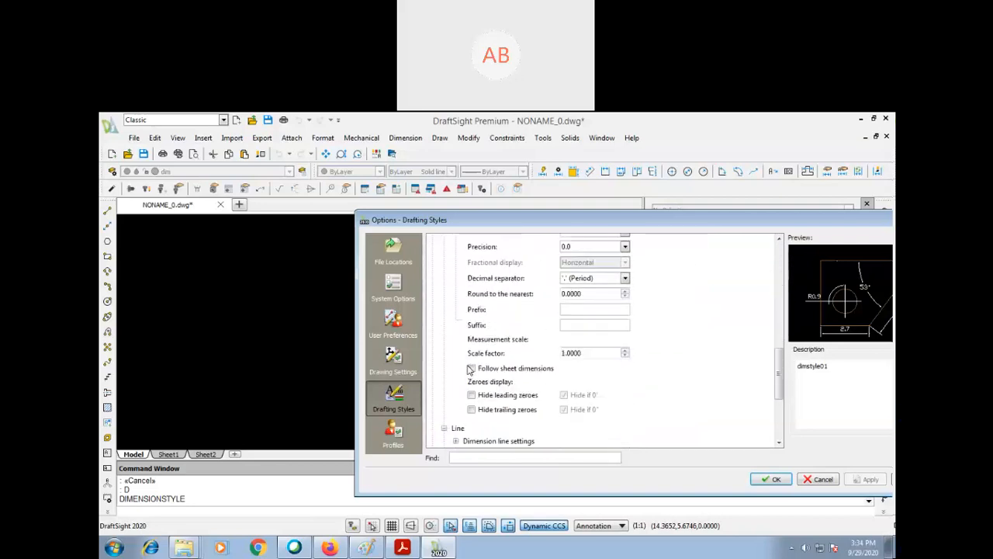
scroll(469, 369, "down", 4)
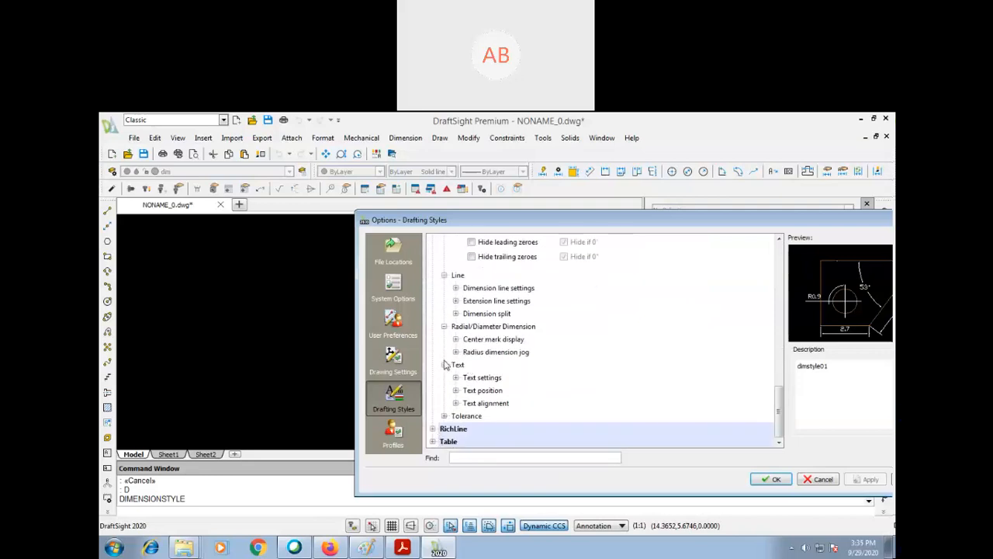
left_click(456, 378)
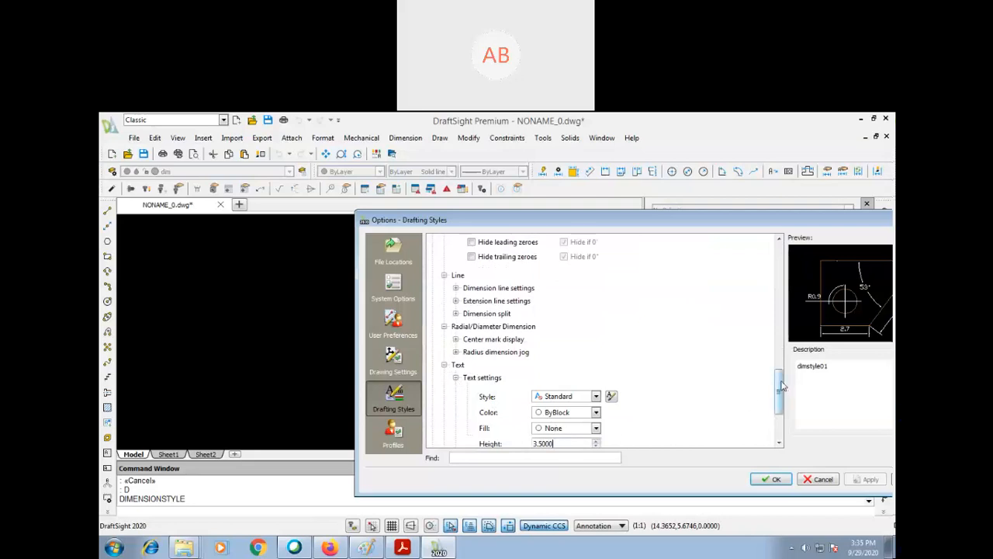
left_click_drag(779, 386, 778, 426)
left_click_drag(571, 338, 487, 342)
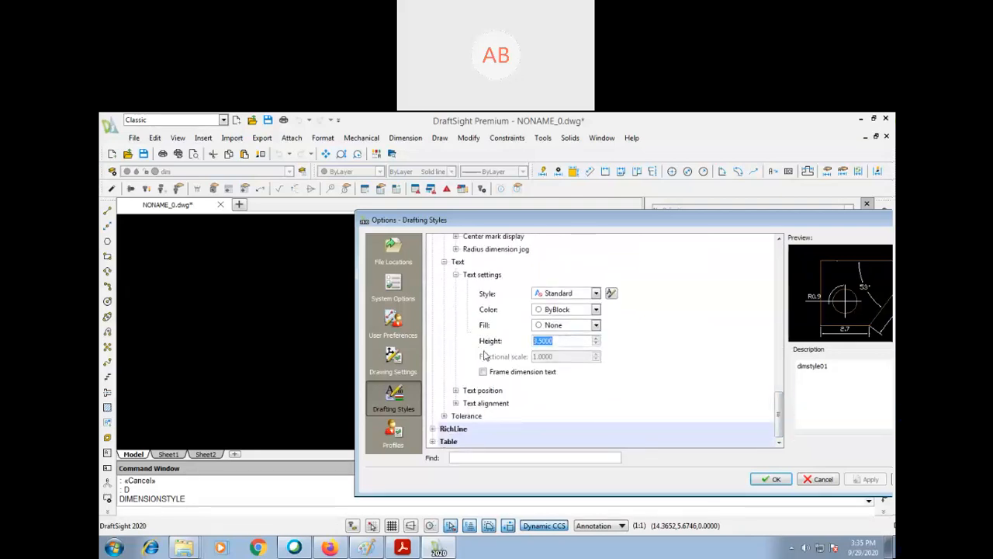
type("1.5")
left_click(689, 344)
- Set the arrow size of dimstyle01 to 1.5
scroll(647, 351, "up", 1)
scroll(646, 351, "up", 8)
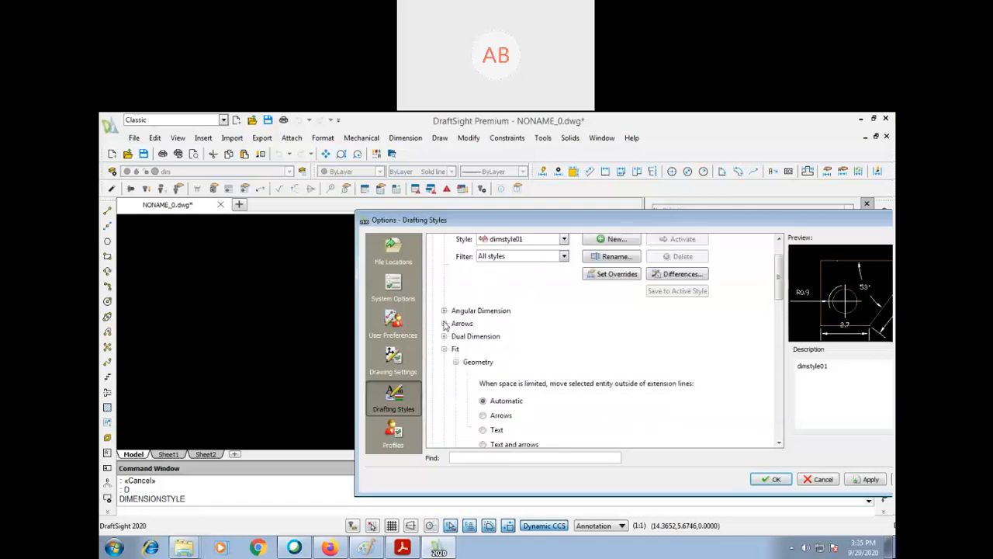
left_click(444, 323)
double_click(540, 391)
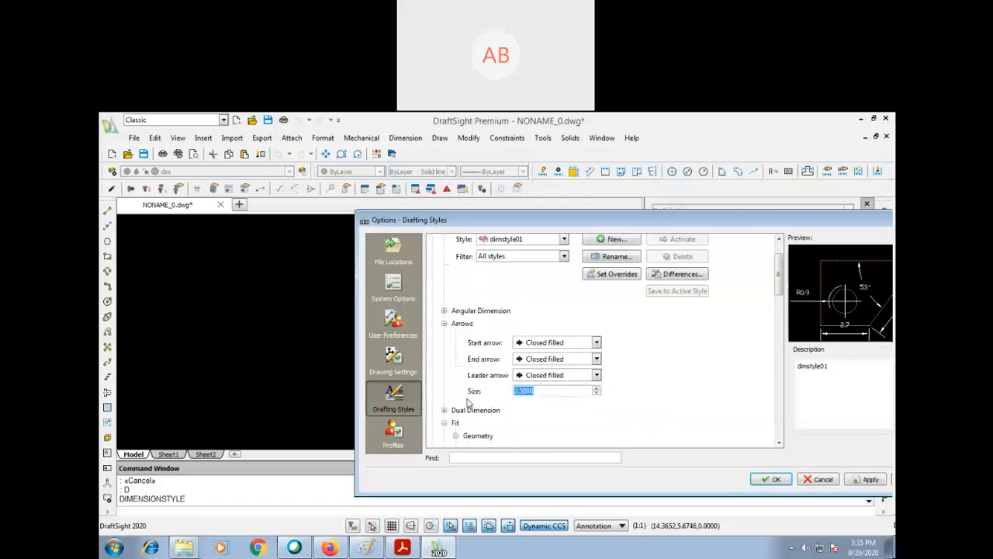
type("1.5")
- Uncover the drawing behind the dialog, then apply the dimension style changes and accept them
mouse_move(537, 224)
left_mouse_down()
mouse_move(607, 228)
mouse_move(707, 199)
mouse_move(765, 207)
left_mouse_up()
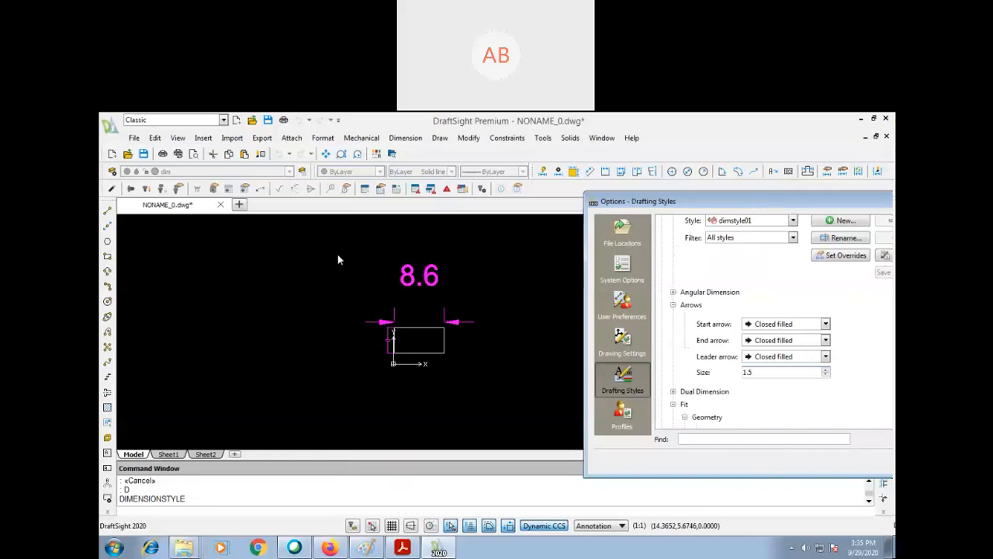
left_click_drag(660, 199, 355, 225)
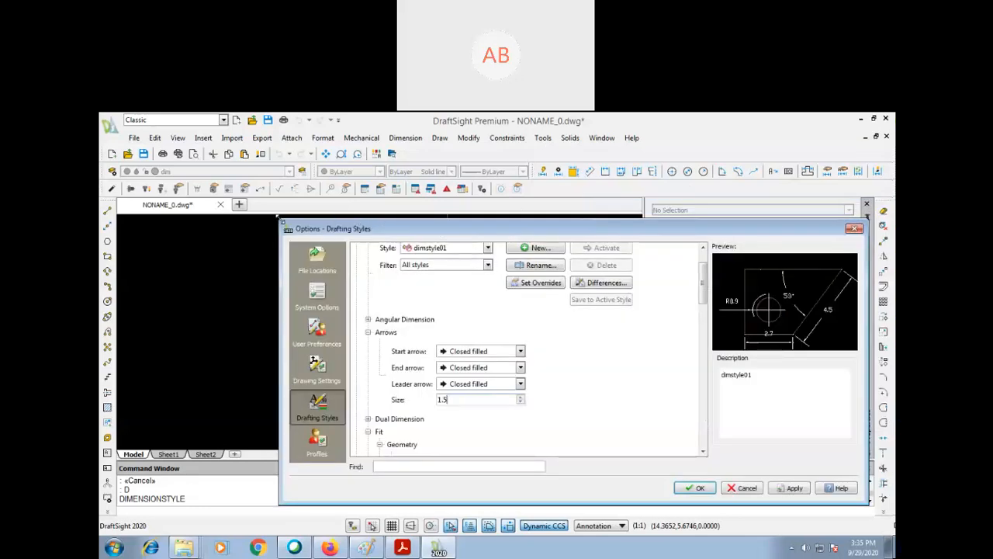
left_click_drag(498, 228, 672, 149)
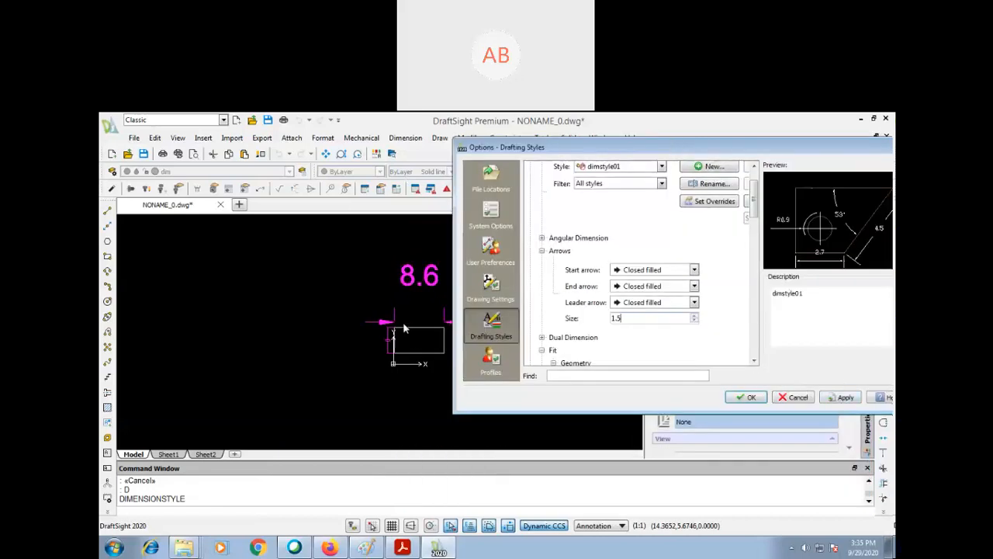
left_click(854, 399)
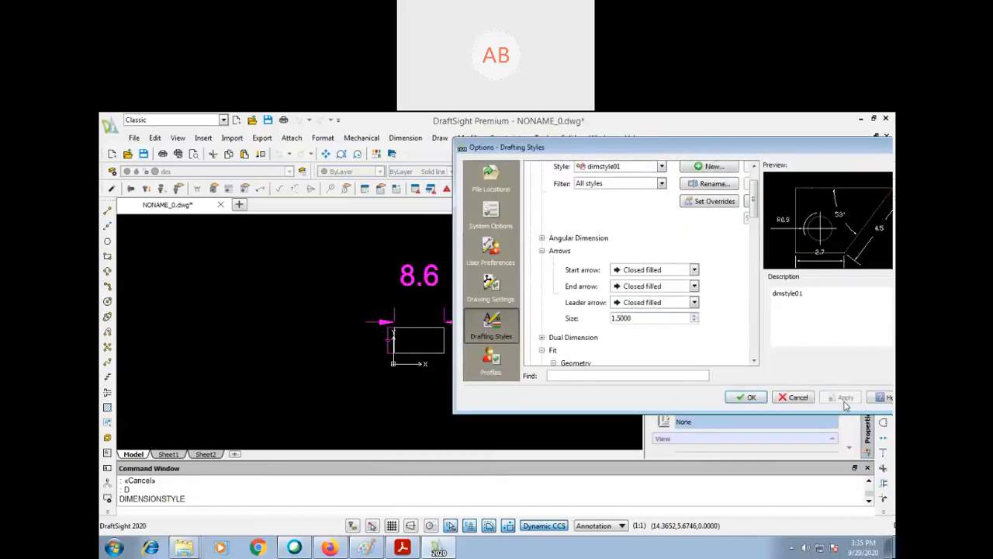
left_click(751, 397)
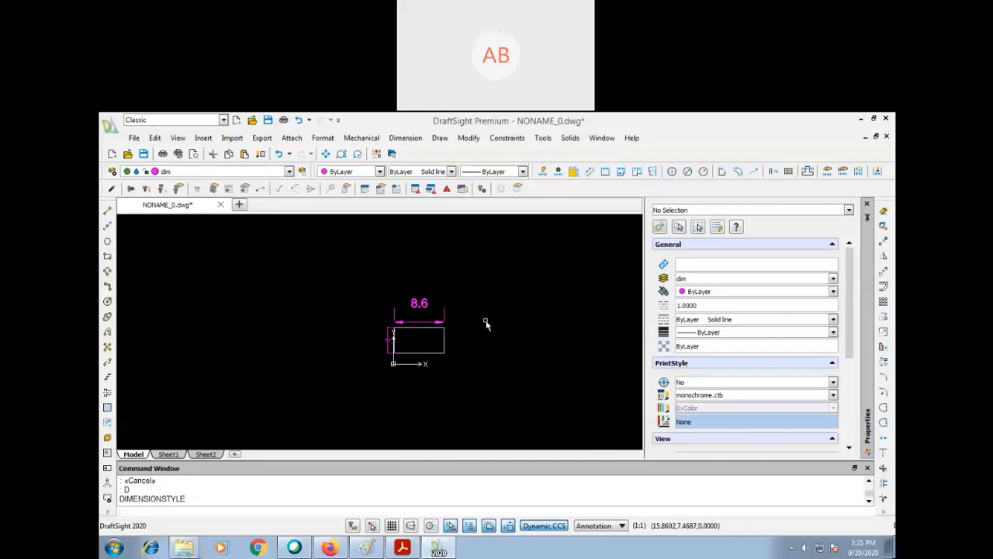
- Reopen the dimension style settings, widen the dialog, and display the arrow settings of dimstyle01
key("Return")
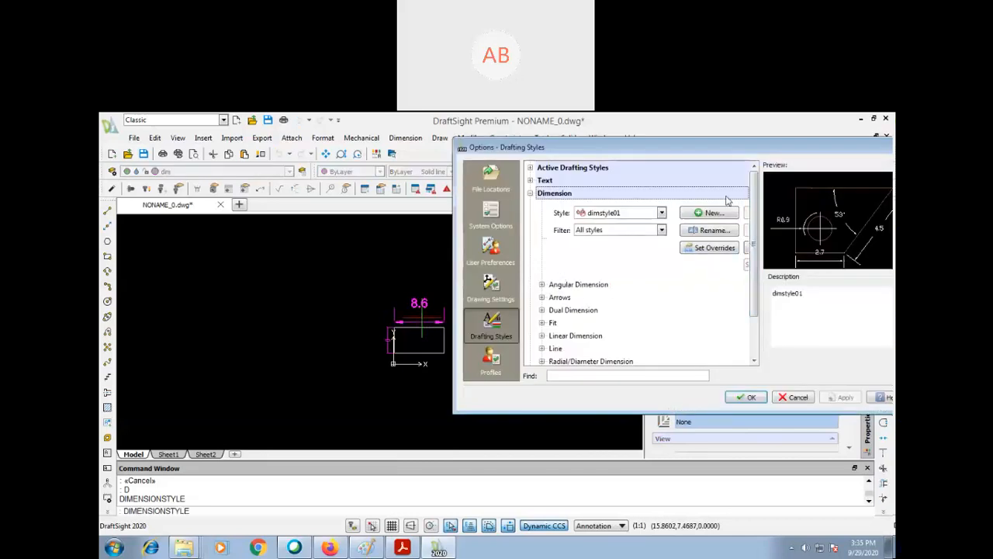
left_click_drag(721, 150, 749, 127)
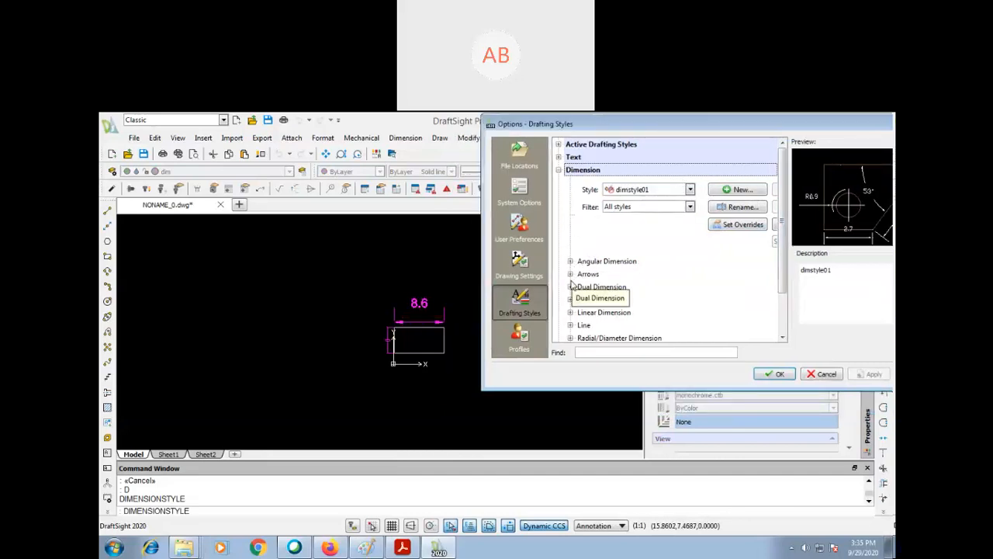
left_click_drag(693, 127, 453, 187)
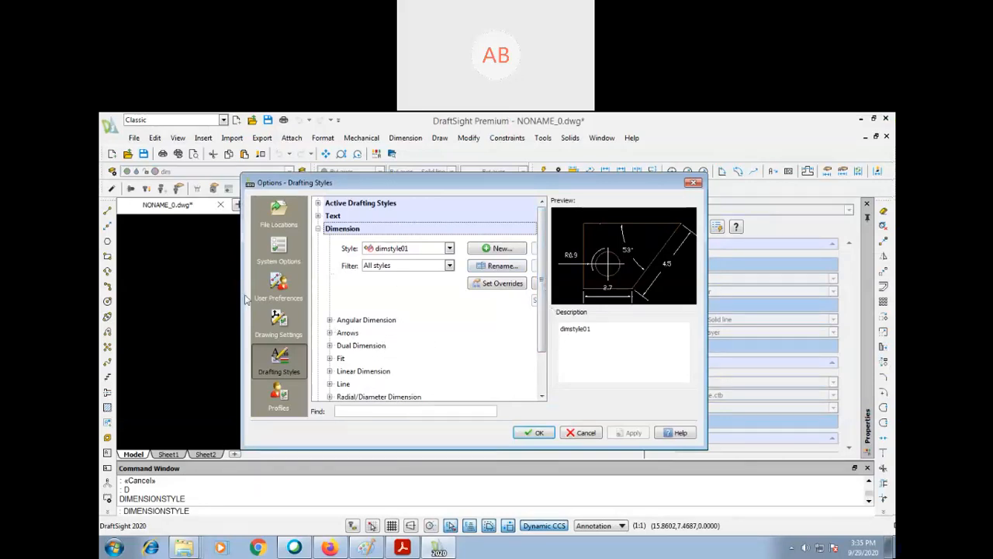
left_click_drag(240, 298, 124, 295)
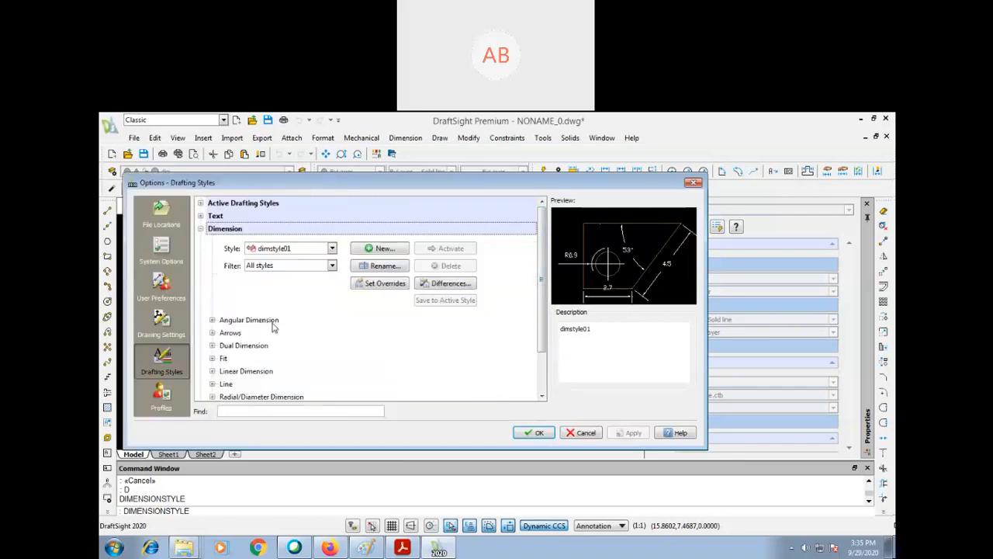
left_click(213, 333)
mouse_move(542, 188)
left_mouse_down()
mouse_move(553, 459)
mouse_move(644, 261)
left_mouse_up()
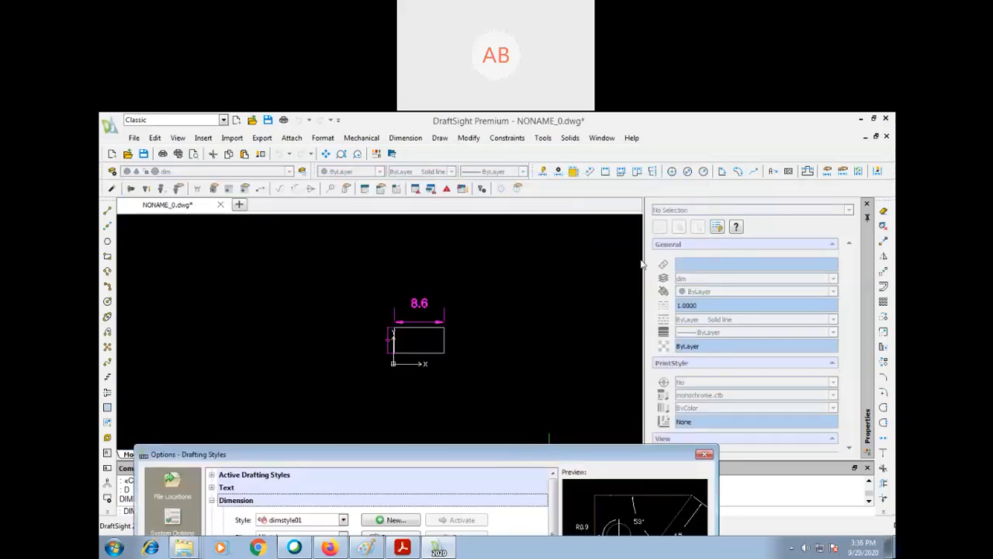
- Set the dimension line offset of dimstyle01 to 1
scroll(534, 427, "down", 2)
scroll(534, 424, "down", 2)
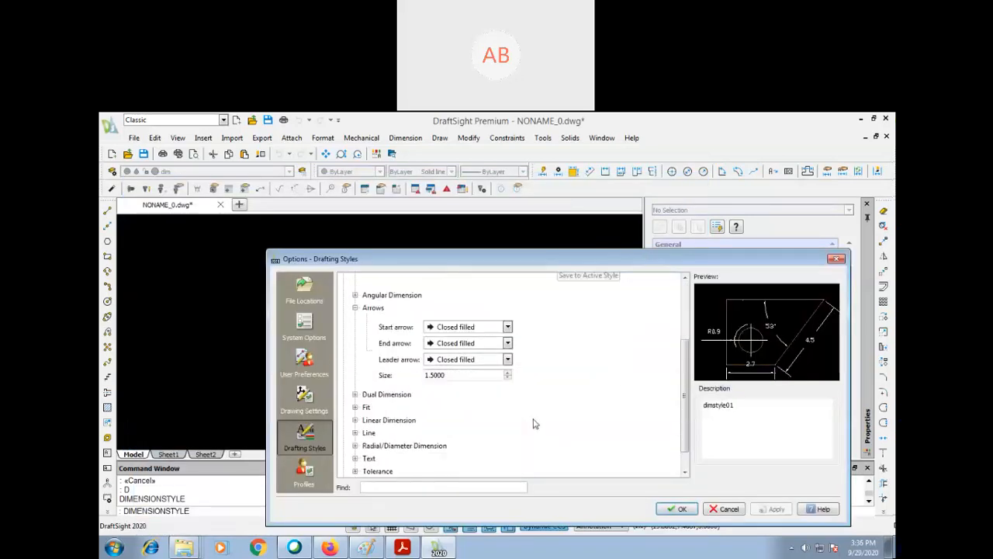
left_click(355, 433)
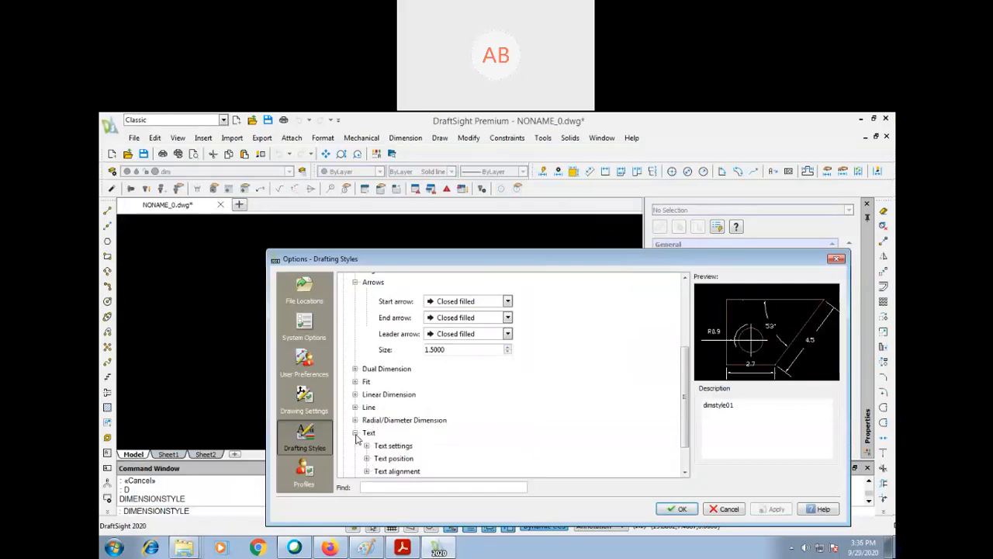
left_click_drag(549, 262, 663, 176)
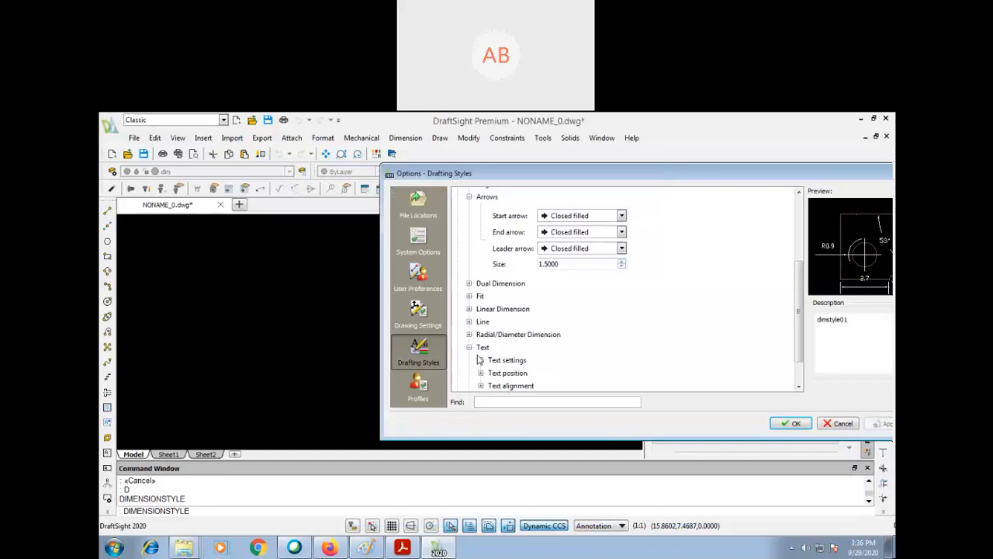
left_click(468, 321)
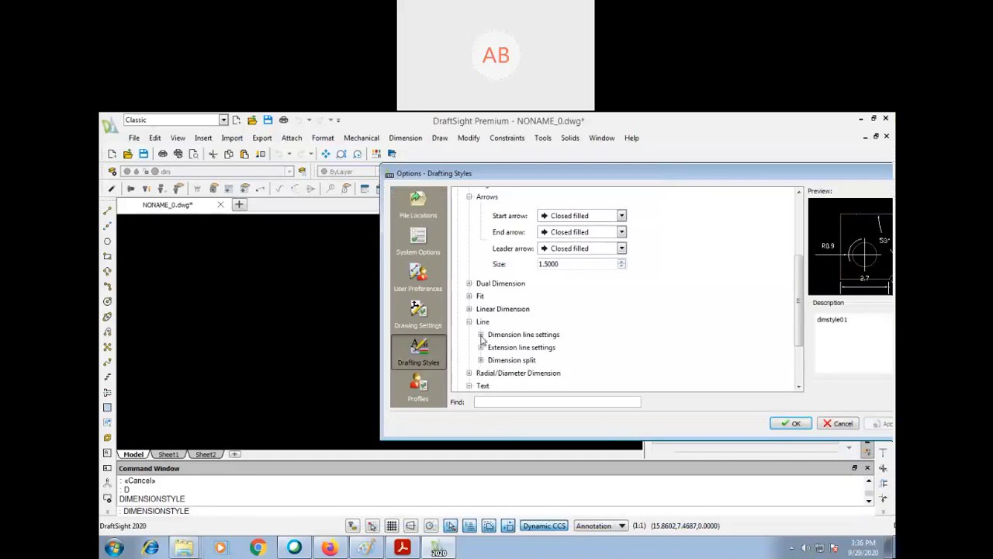
left_click(480, 334)
scroll(799, 327, "down", 2)
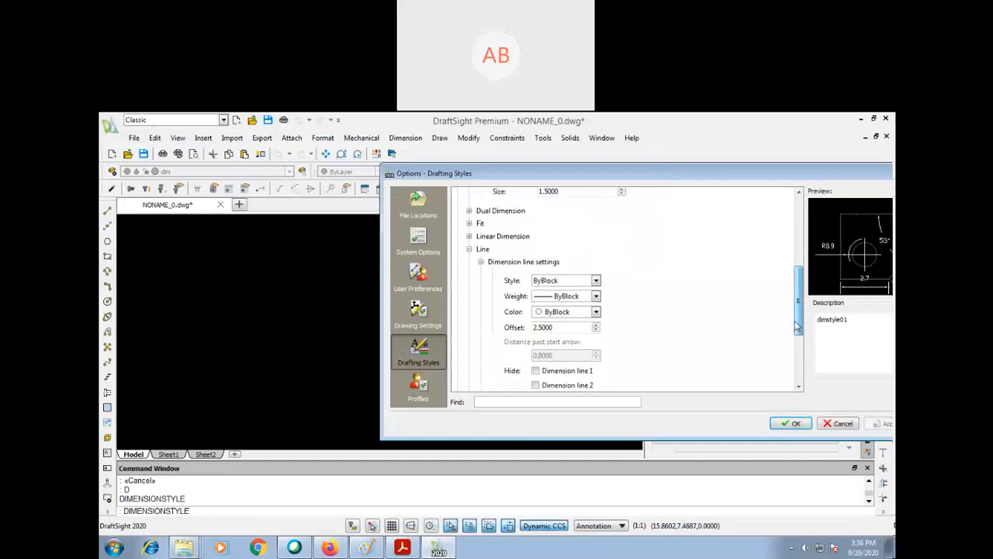
scroll(798, 328, "down", 1)
left_click_drag(580, 303, 491, 305)
type("1")
left_click(669, 307)
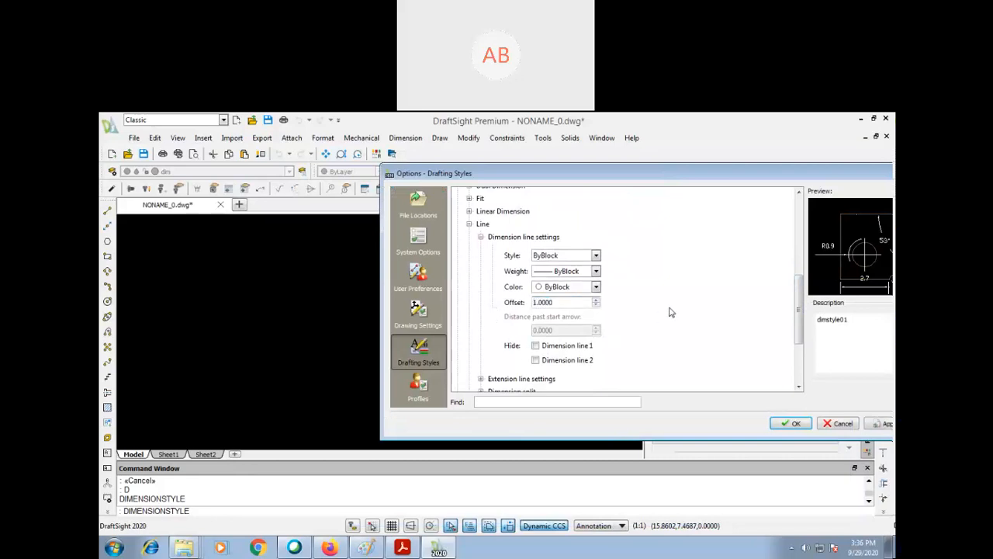
- Set the extension lines' distance past the dimension lines to 0.06 in dimstyle01, then apply and accept the changes
left_click(480, 379)
scroll(787, 305, "down", 5)
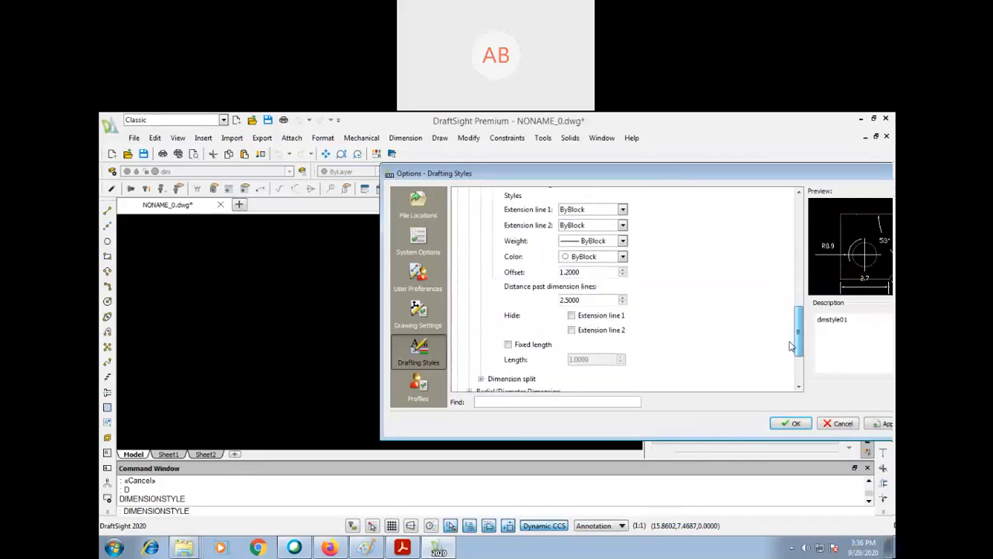
left_click_drag(585, 298, 554, 299)
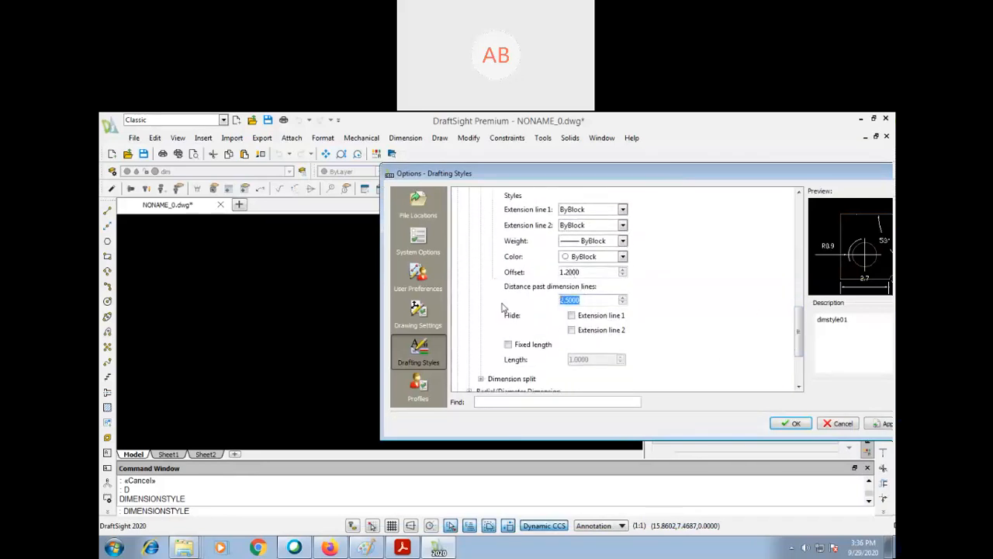
type(".06")
left_click(878, 424)
left_click(793, 423)
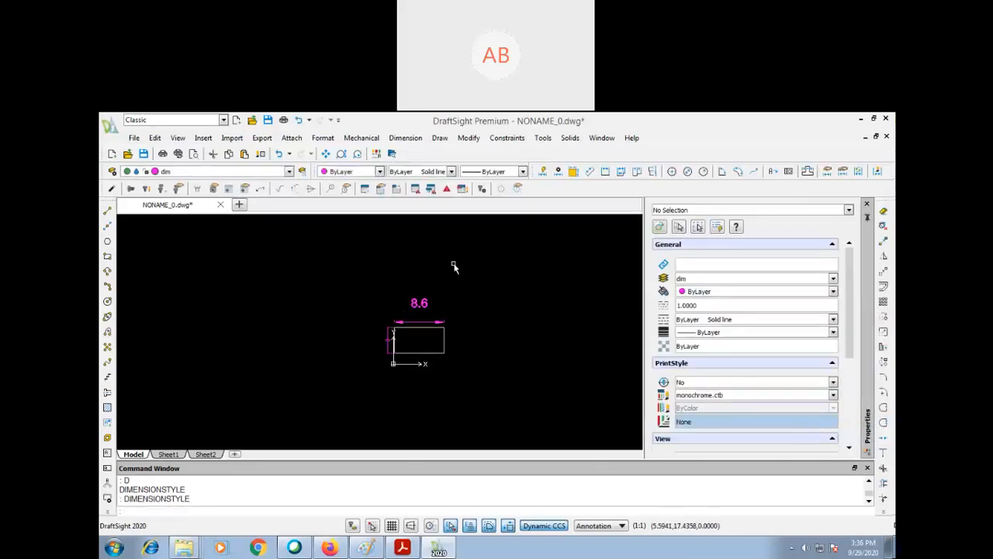
- Add a vertical linear dimension to the rectangle's right edge, placing it outside to the right
type("Dli")
key("Return")
key("Return")
left_click(444, 341)
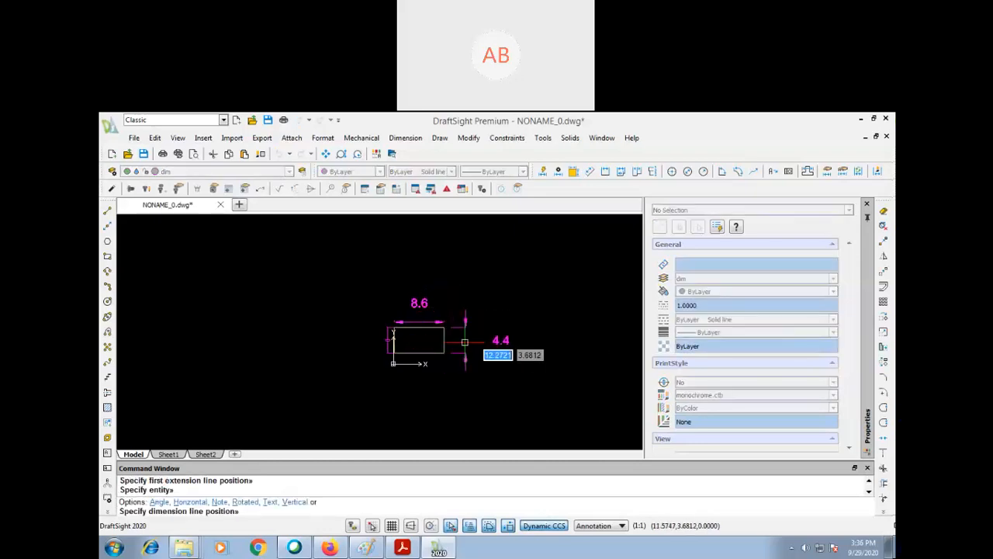
left_click(479, 350)
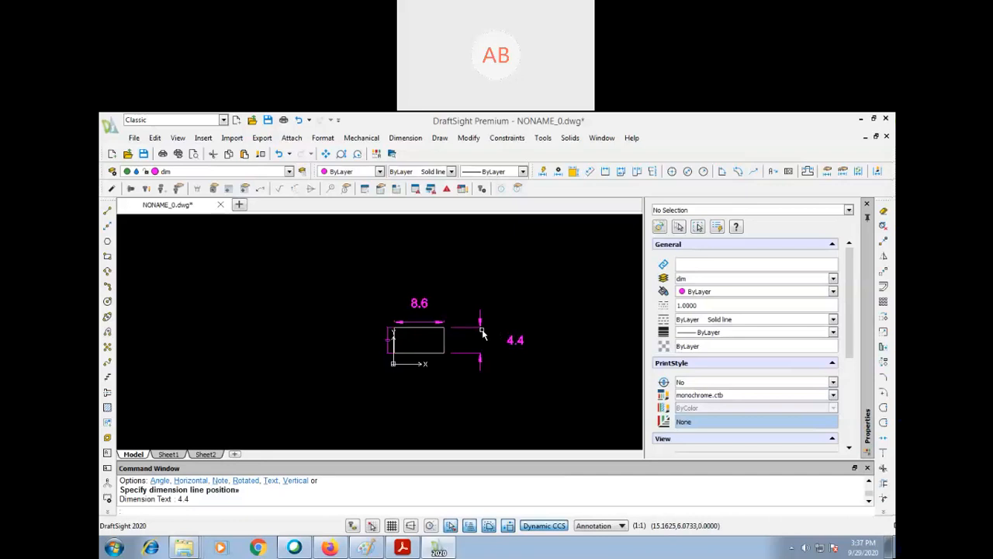
- Select the new vertical dimension and examine its style, line, arrow, text, fit and unit properties
left_click(485, 311)
left_click(482, 334)
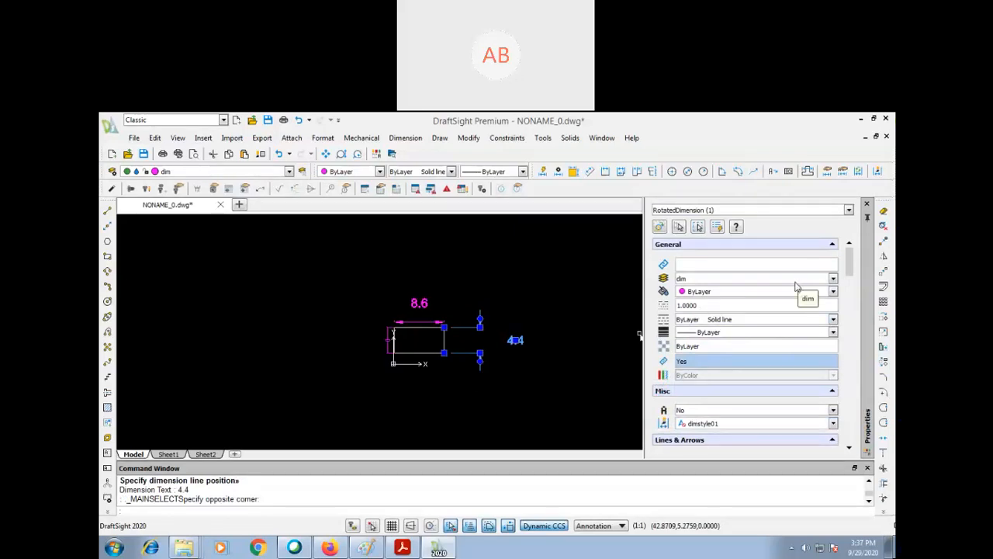
scroll(797, 286, "down", 4)
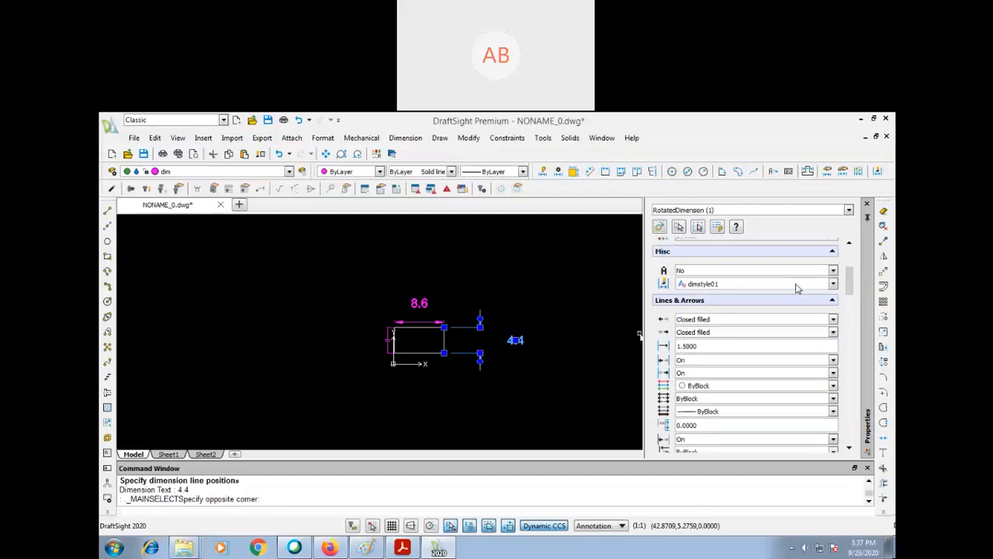
scroll(796, 287, "down", 4)
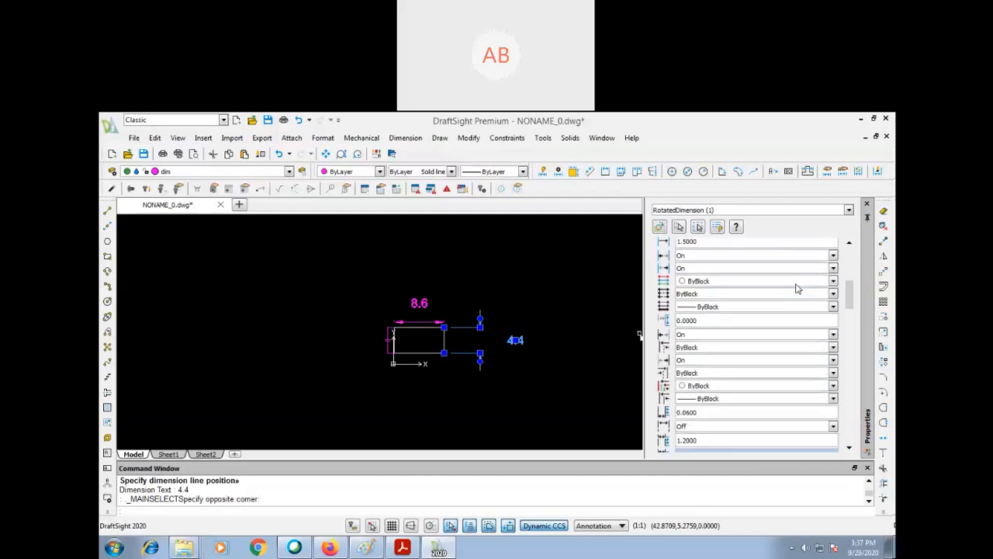
scroll(796, 287, "down", 4)
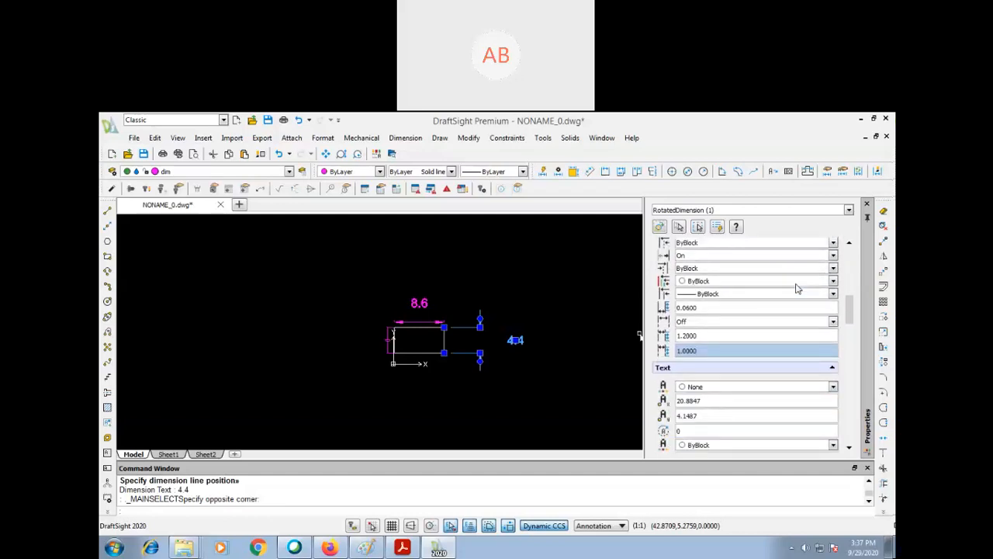
scroll(797, 288, "down", 4)
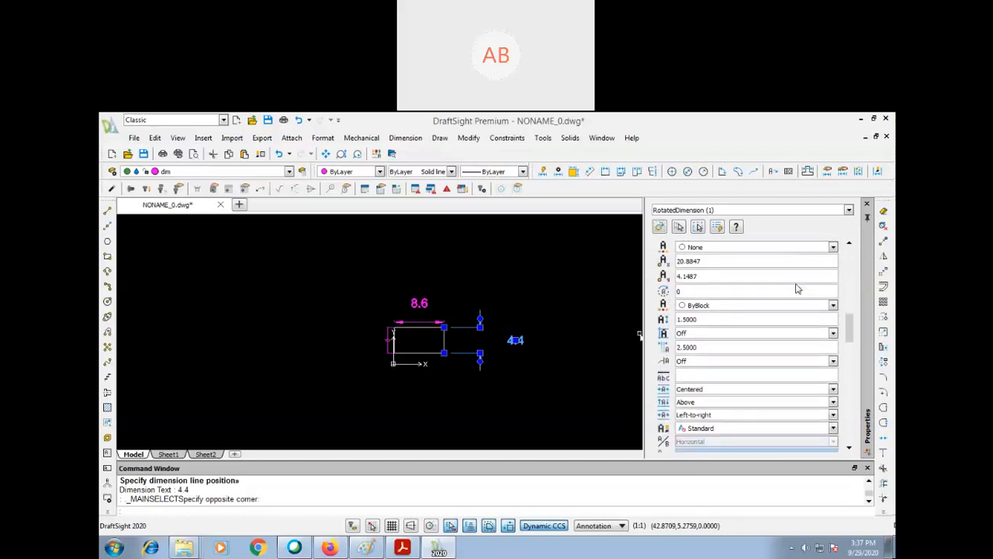
scroll(797, 288, "down", 4)
scroll(797, 288, "down", 8)
scroll(797, 288, "down", 6)
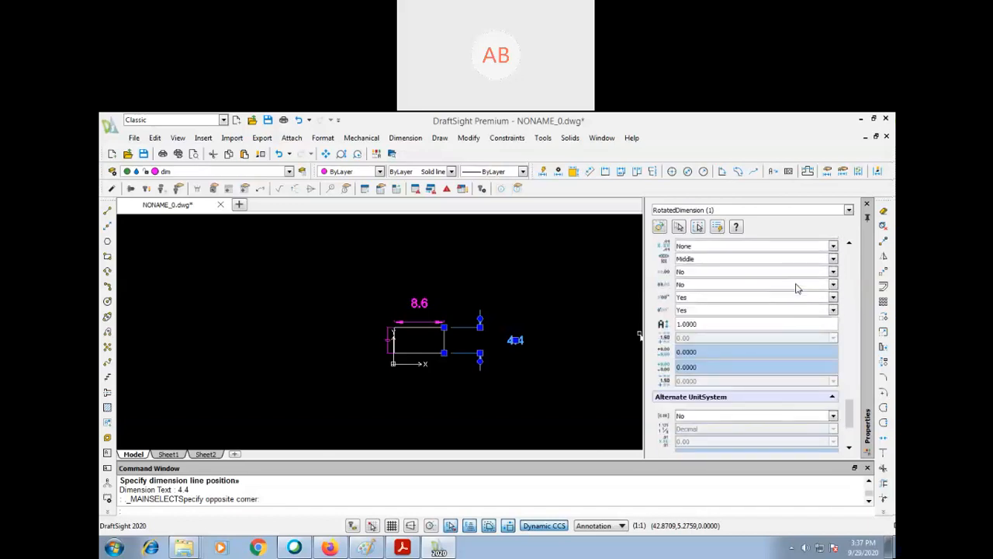
scroll(796, 288, "down", 6)
scroll(796, 287, "down", 1)
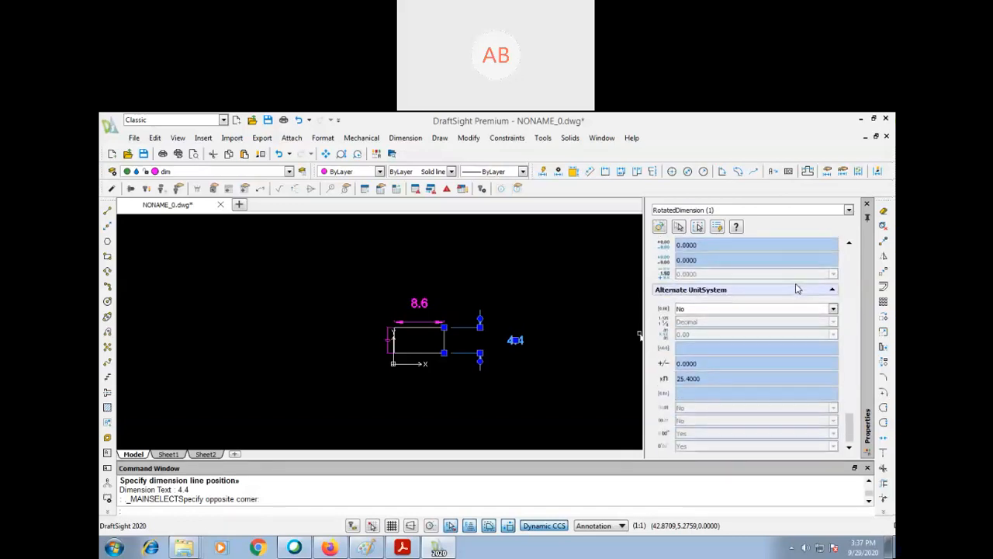
scroll(796, 288, "up", 10)
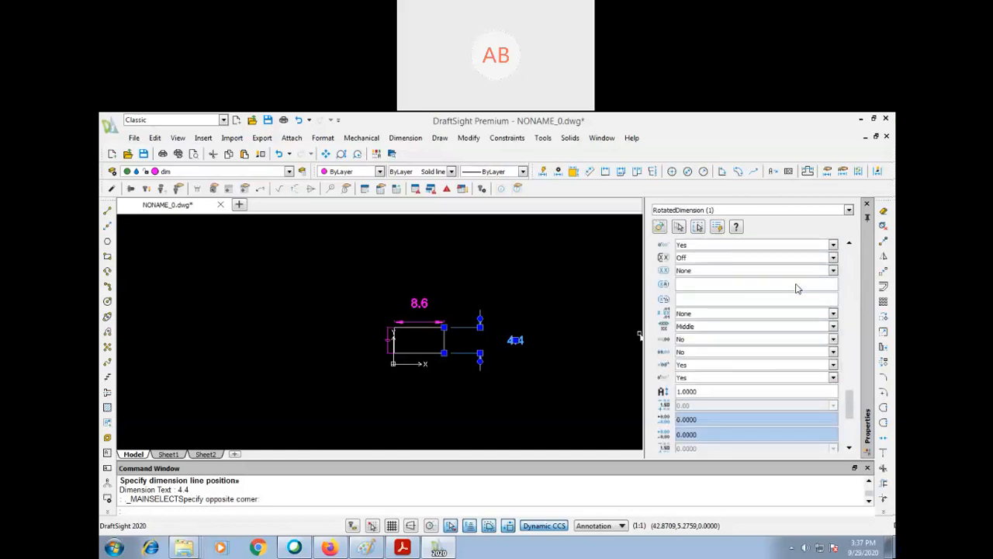
scroll(795, 290, "up", 10)
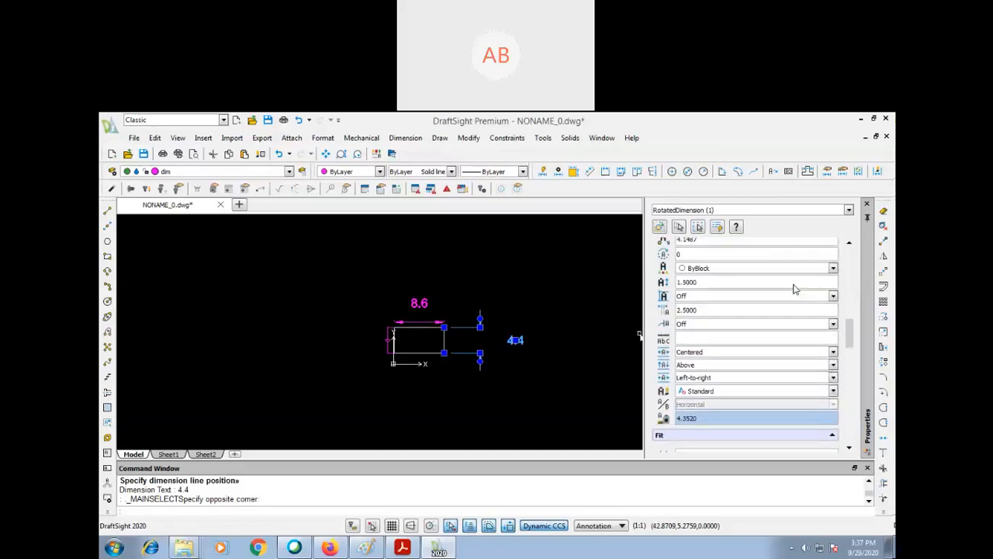
scroll(793, 291, "up", 10)
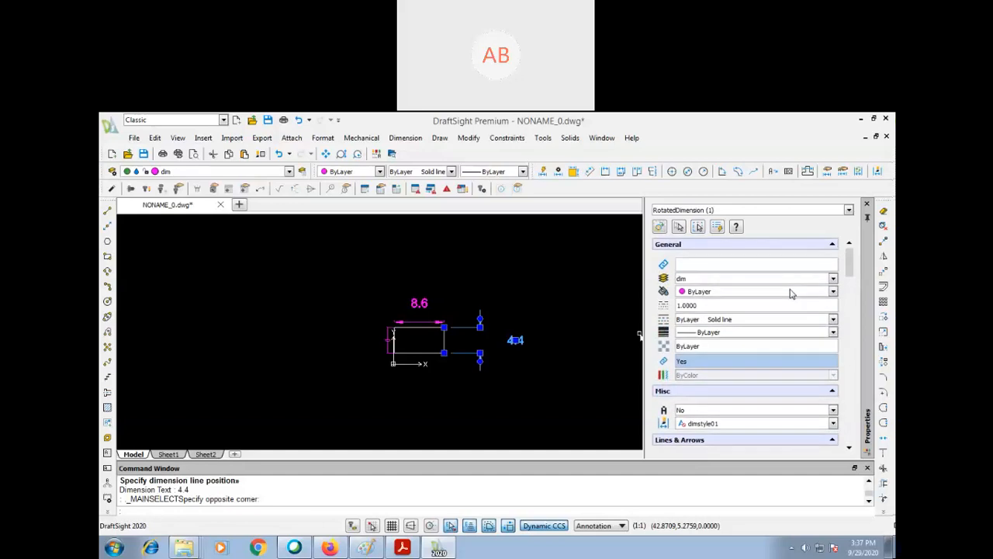
left_click(523, 171)
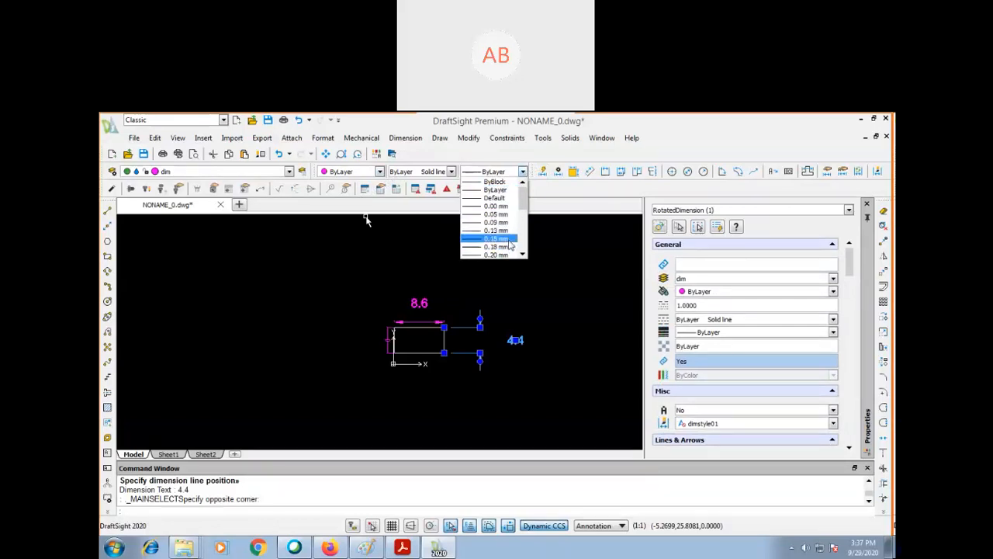
left_click(542, 191)
left_click(541, 252)
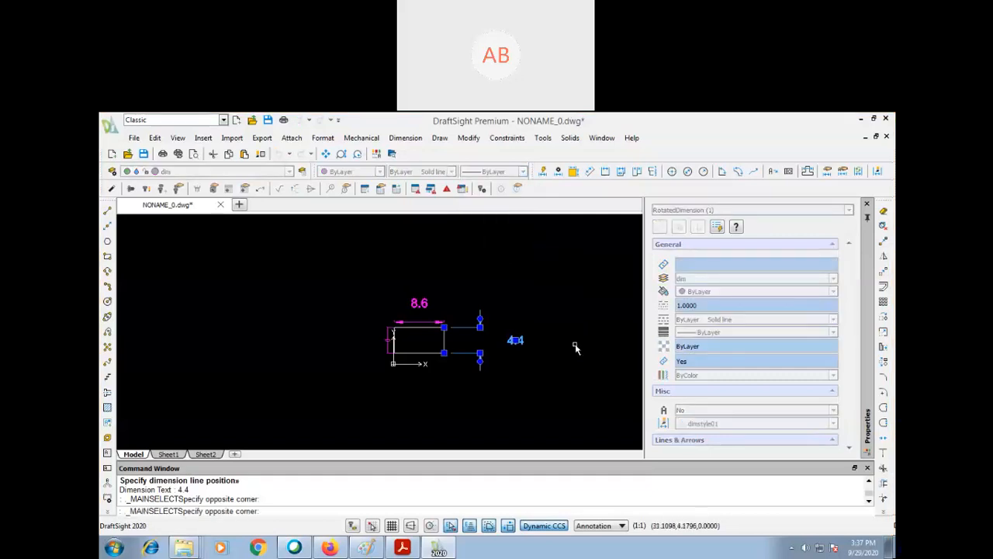
left_click(575, 339)
key("Escape")
key("Escape")
key("Escape")
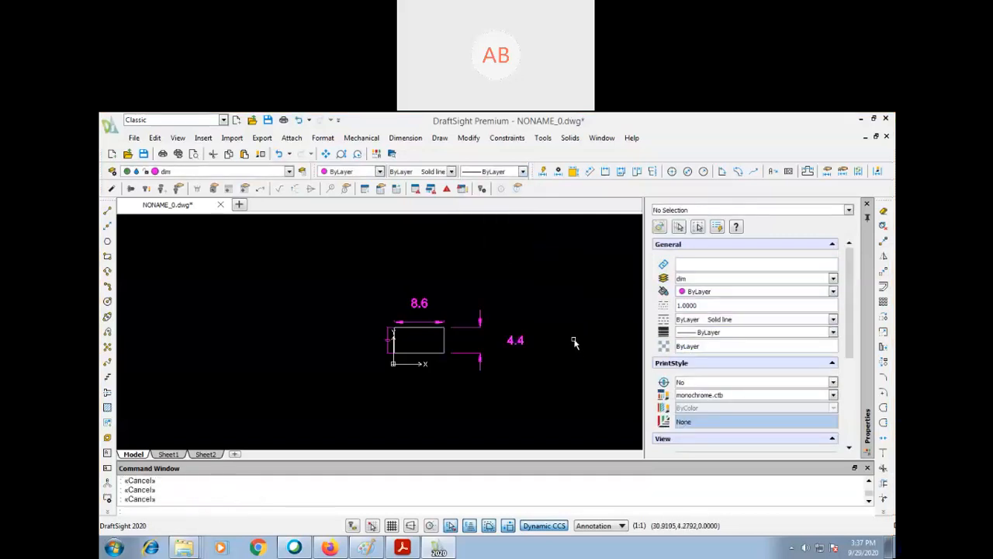
- Delete the rectangle together with all of its dimensions
type("z")
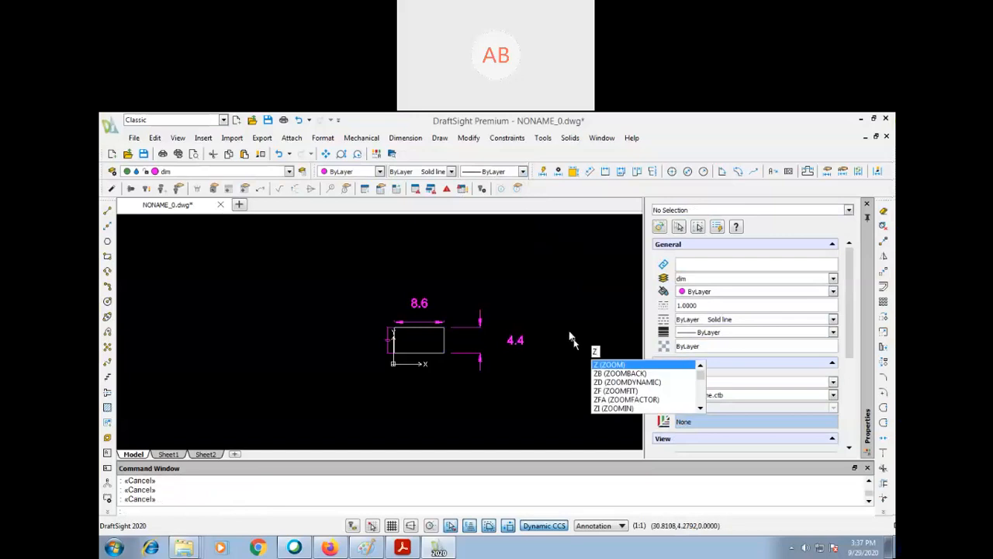
key("Return")
type("e")
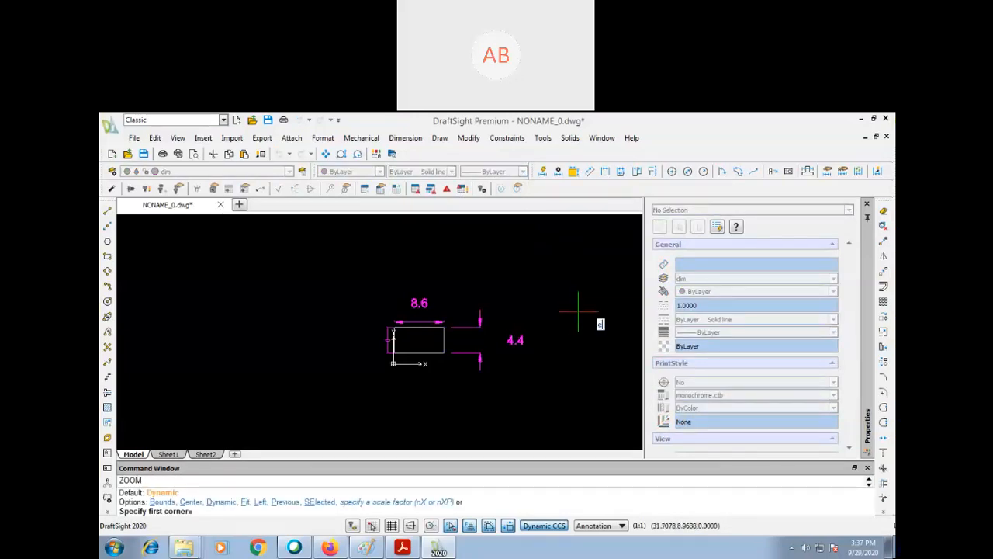
key("Return")
key("Return")
key("Return")
left_click_drag(547, 241, 513, 429)
key("Escape")
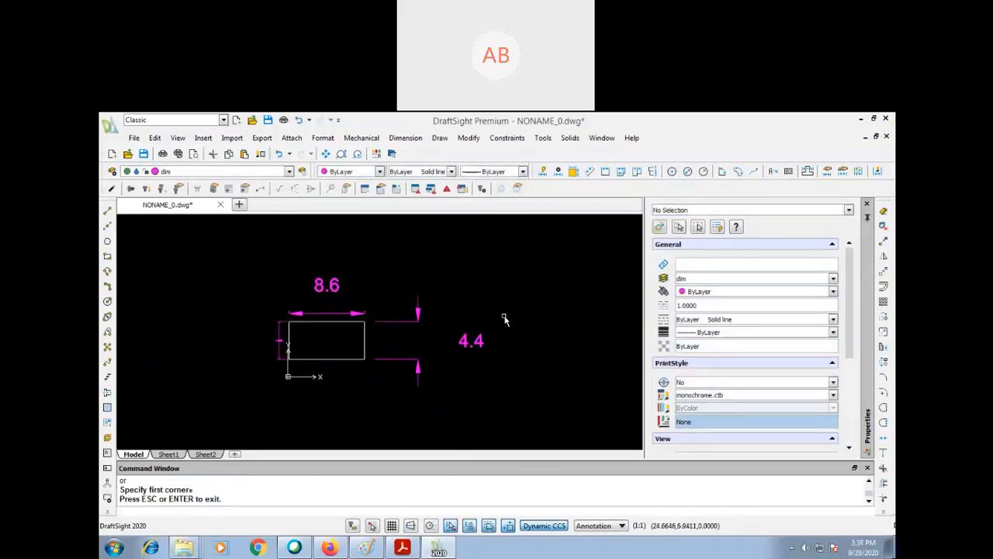
key("Delete")
left_click(532, 253)
left_click(256, 399)
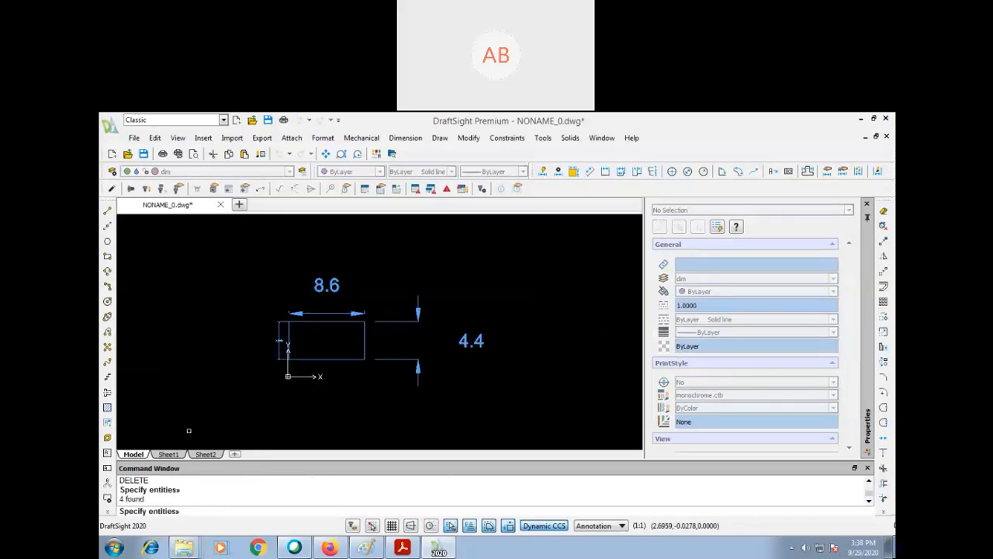
key("Return")
- Open the layer manager and create a new layer named walls
type("la")
key("Return")
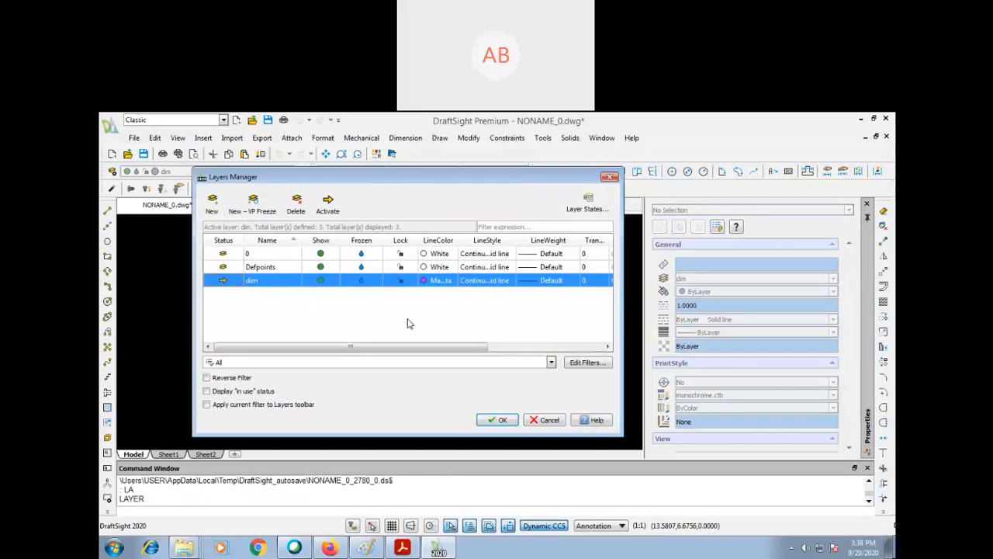
left_click(212, 203)
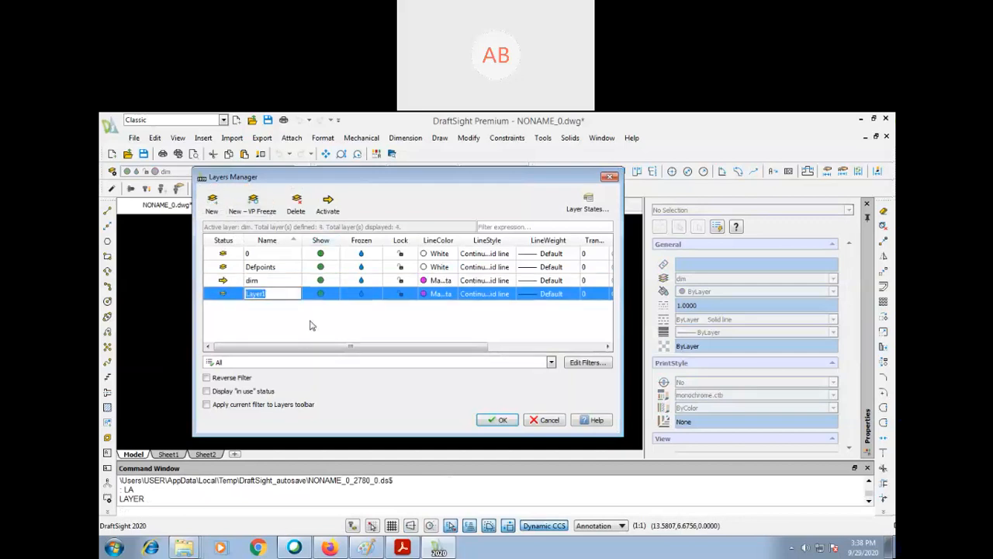
type("walls")
left_click(316, 324)
- Create another new layer named doorandwindows
left_click(212, 203)
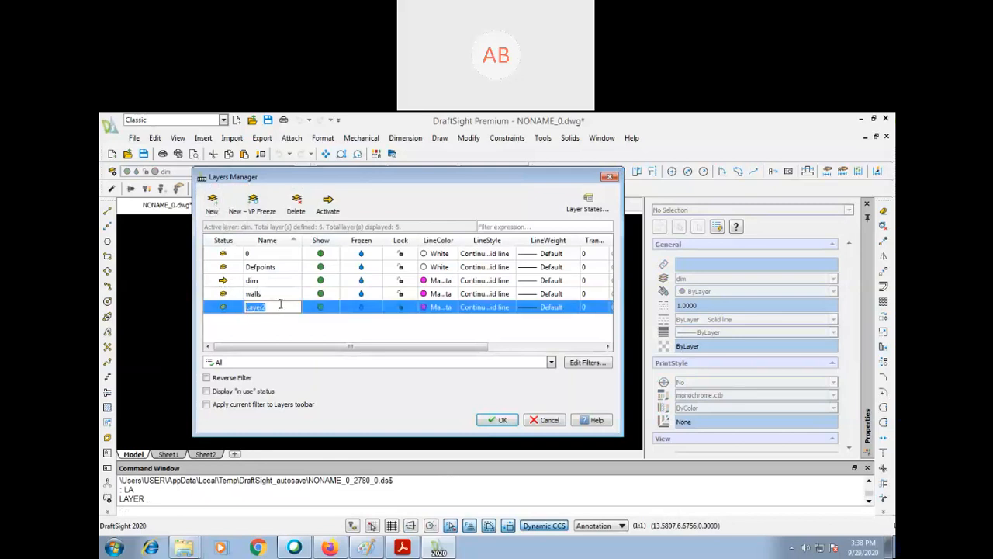
type("doorand")
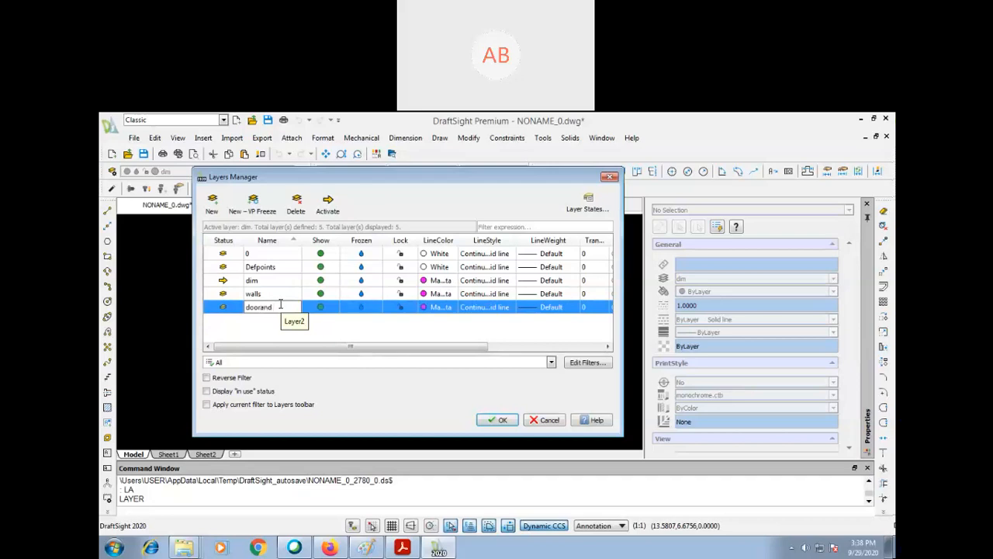
type("windows")
key("BackSpace")
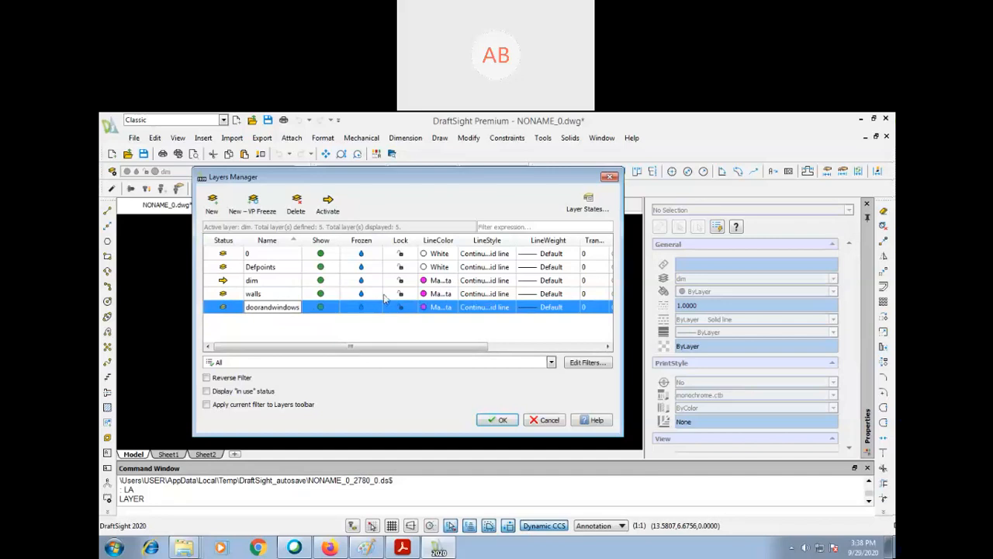
- Try green and cyan as the line colour of the doorandwindows layer
left_click(424, 308)
left_click(427, 336)
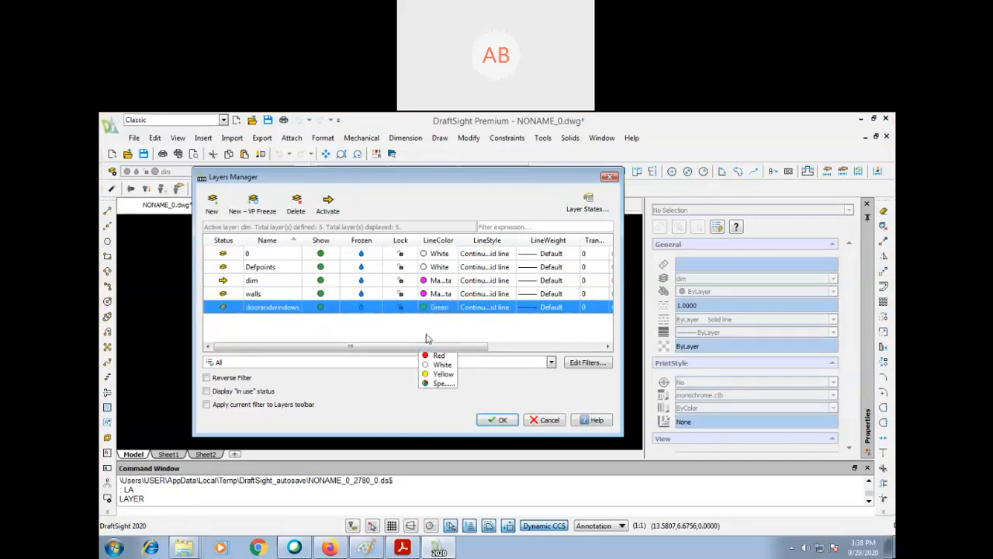
left_click(423, 308)
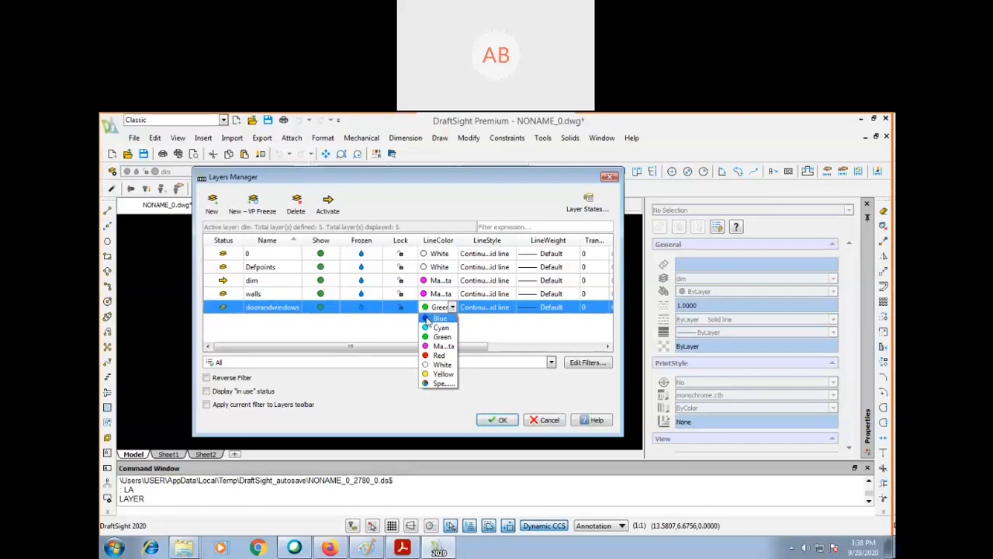
left_click(432, 328)
- Set the line colour of the walls layer to cyan and of doorandwindows to yellow, and apply the layer settings
left_click(437, 295)
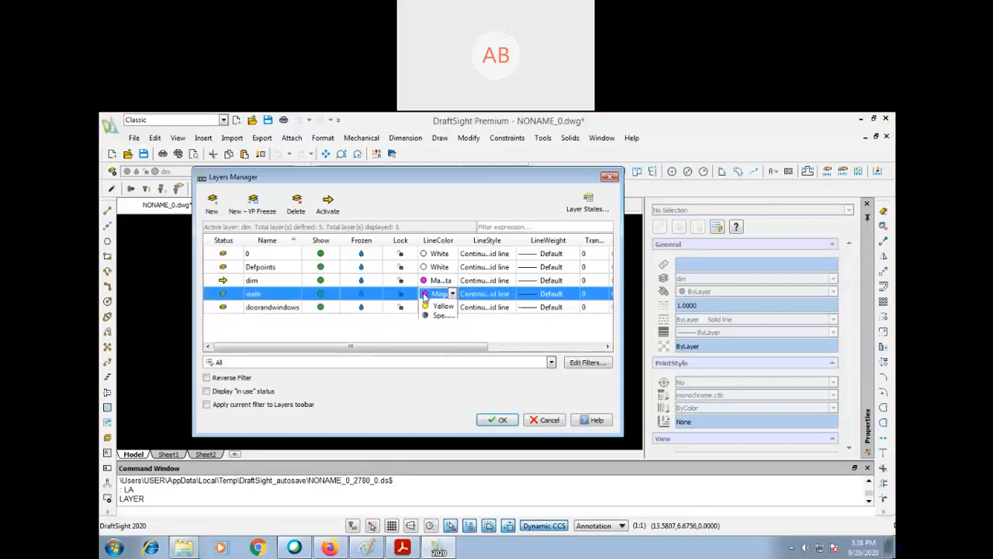
left_click(437, 295)
left_click(429, 314)
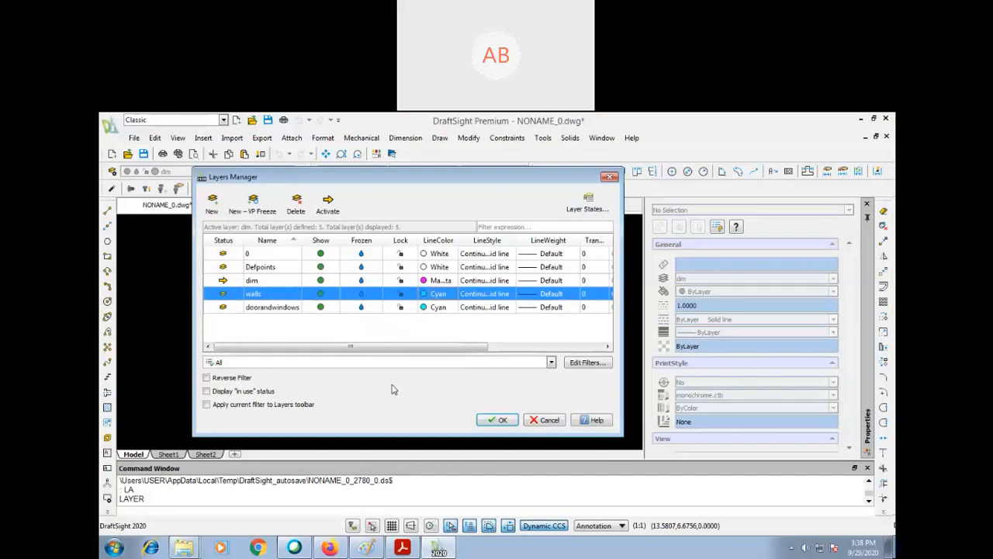
left_click(433, 307)
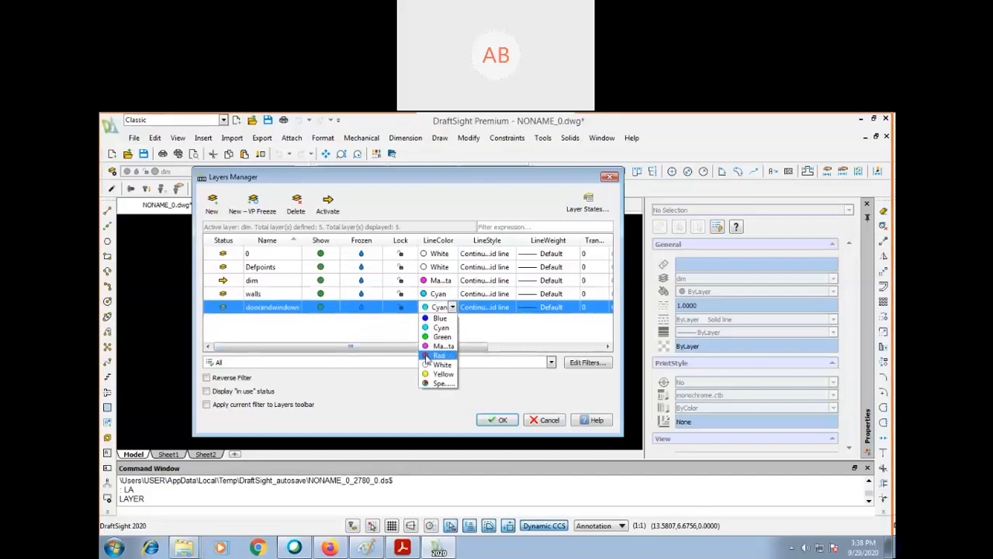
left_click(431, 375)
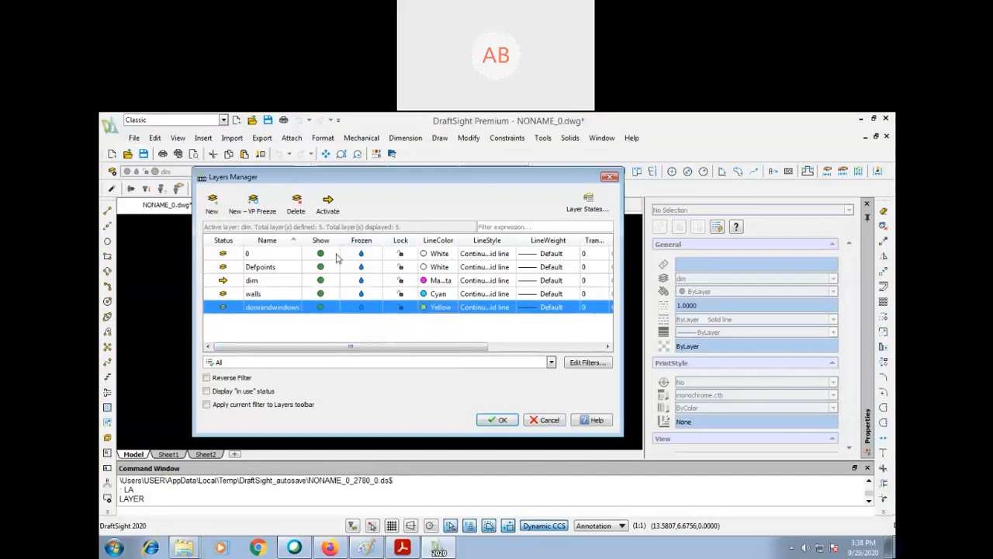
left_click(498, 420)
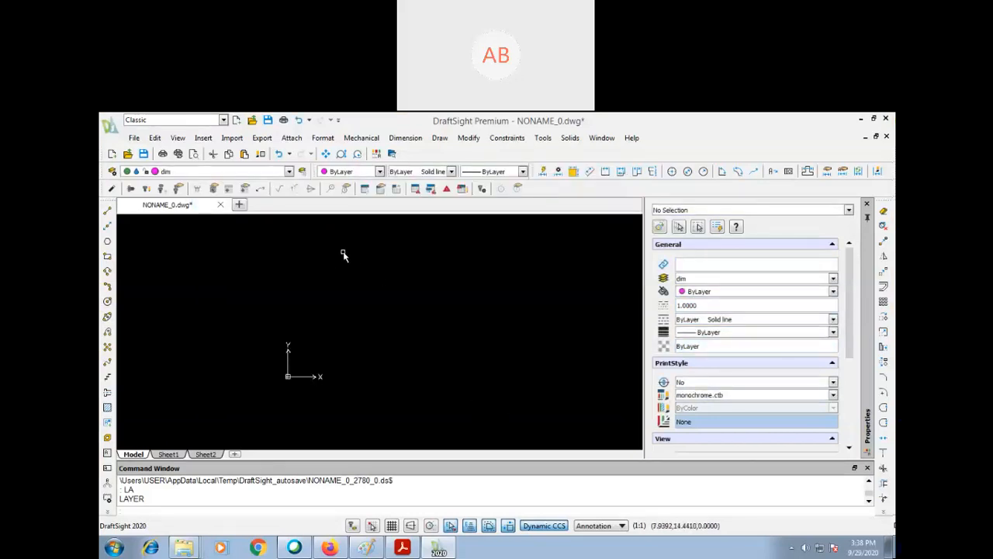
- Make walls the active layer after briefly activating doorandwindows
left_click(233, 172)
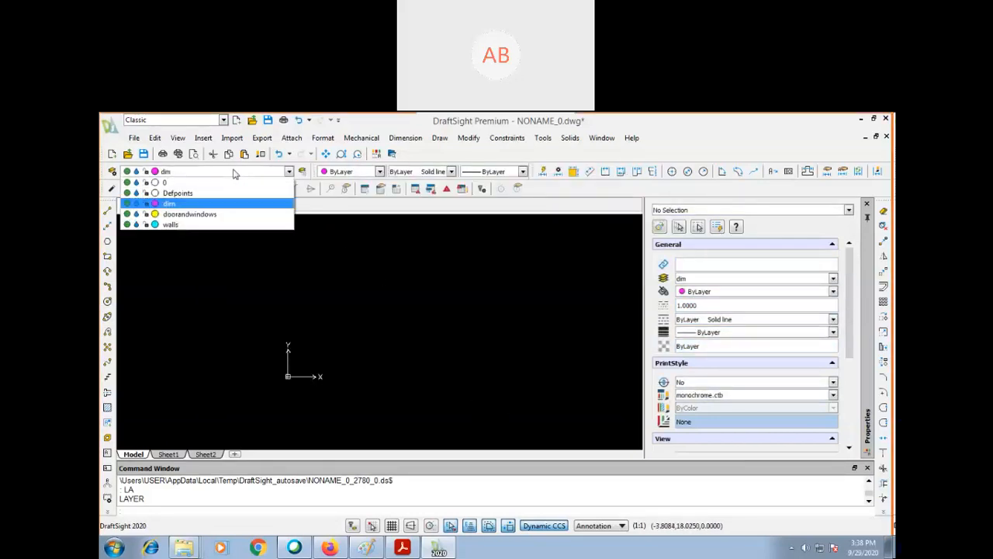
left_click(222, 215)
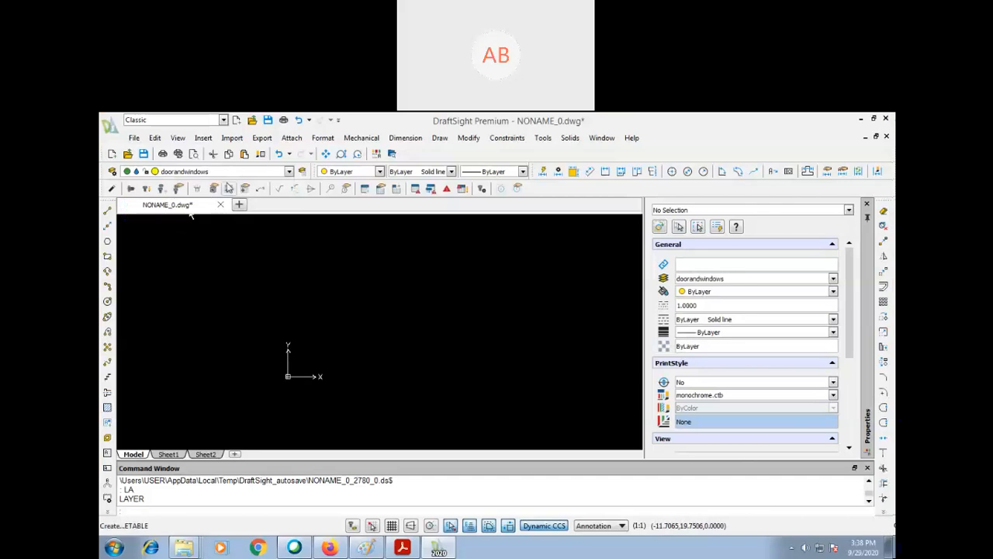
left_click(238, 171)
left_click(202, 225)
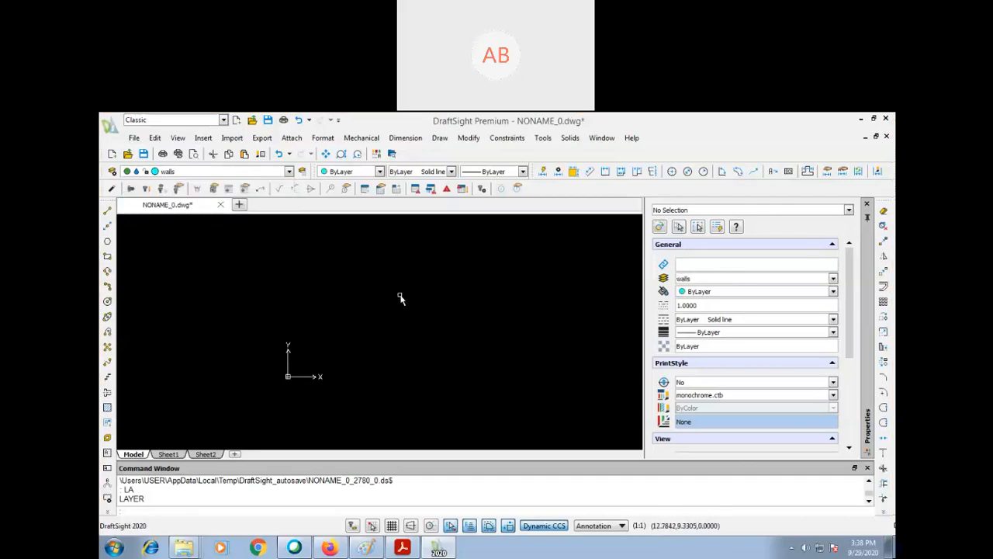
- Open the drawing's unit settings and examine the unit system, coordinate system and drawing scale list, keeping everything as set
type("units")
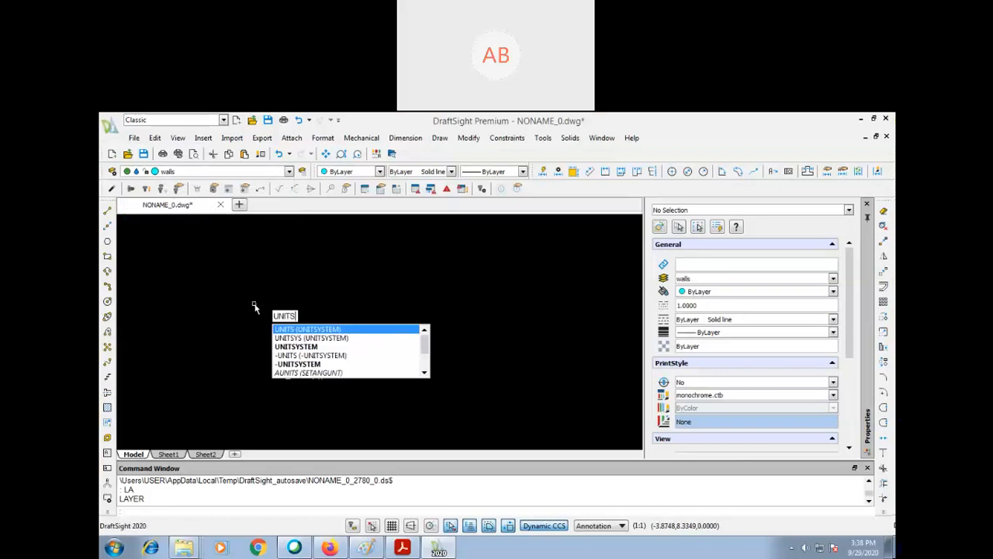
key("Return")
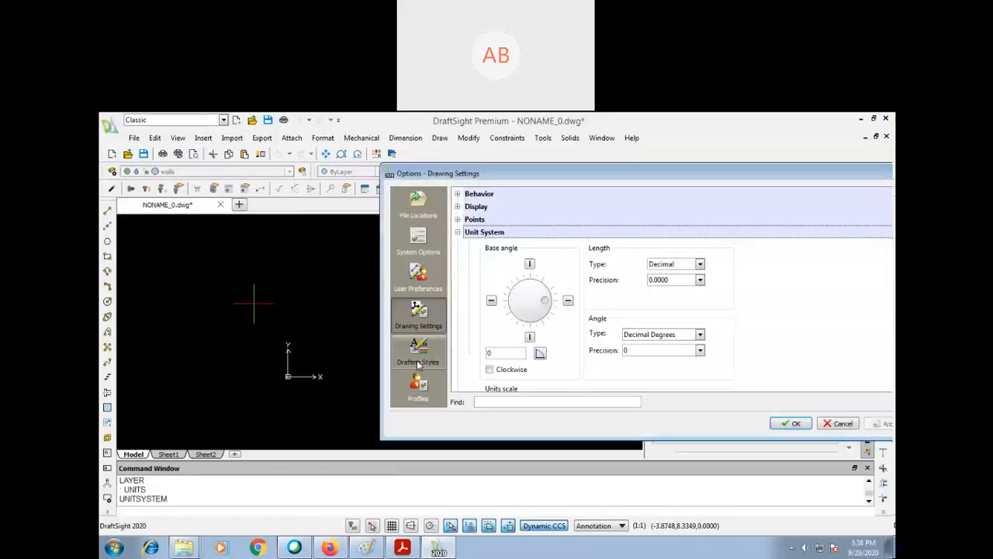
left_click_drag(600, 175, 438, 164)
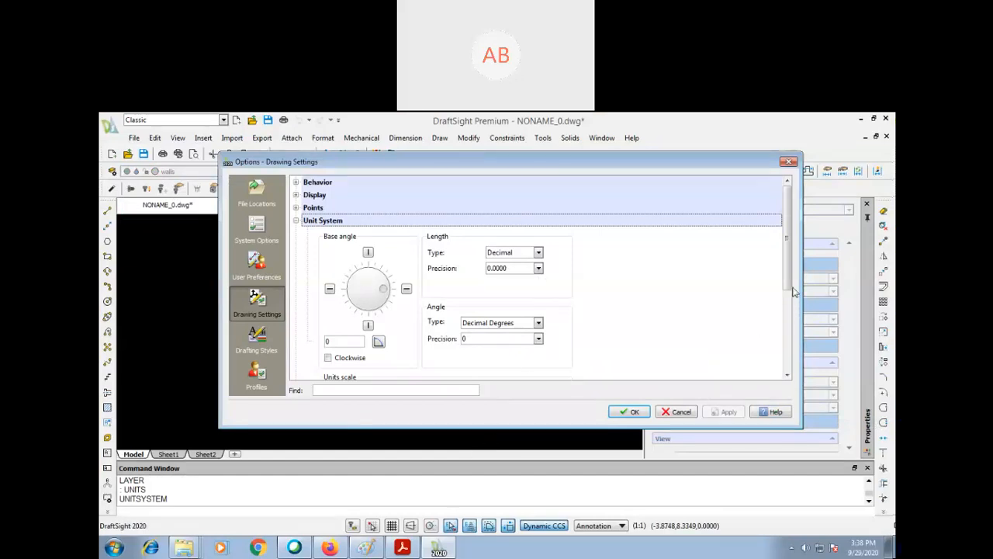
scroll(787, 289, "down", 1)
scroll(787, 288, "down", 5)
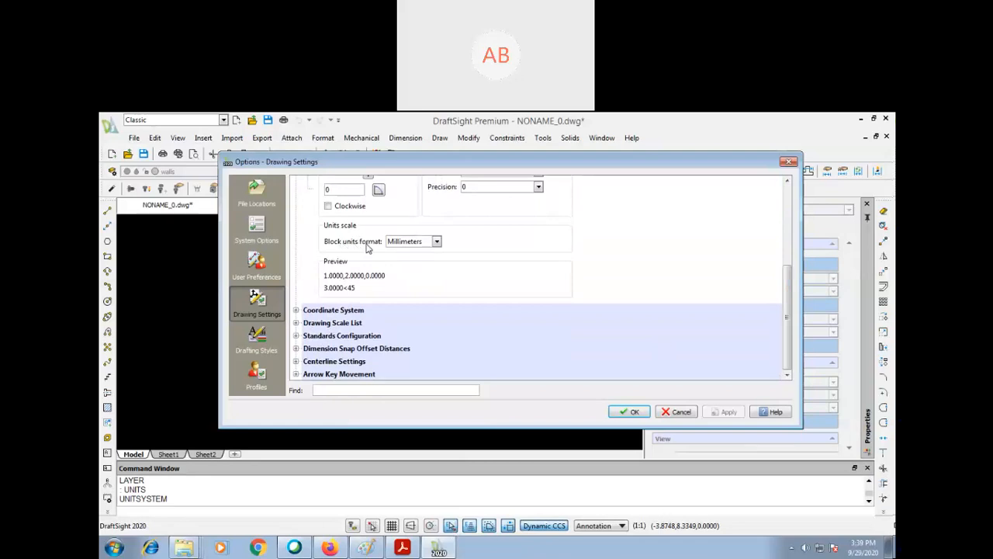
left_click(296, 311)
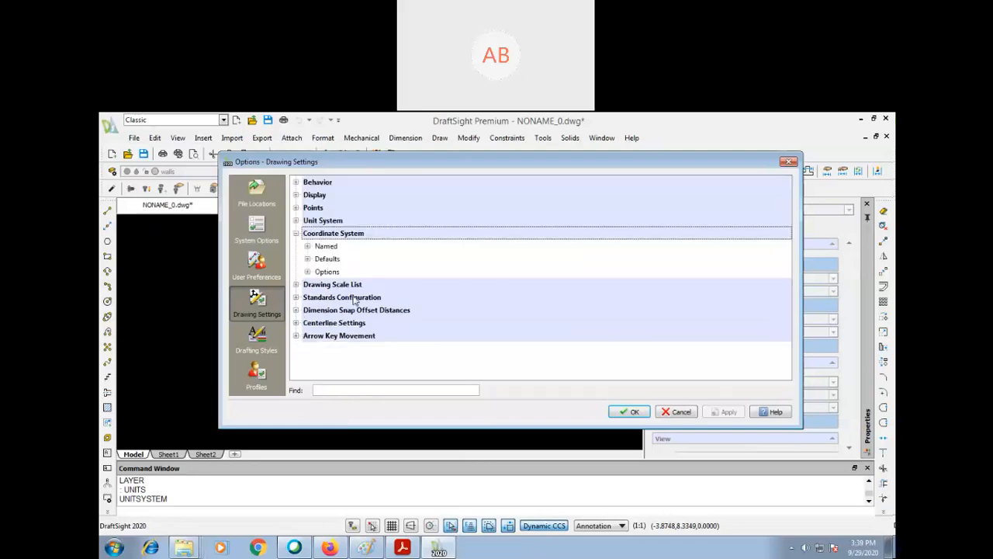
left_click(295, 285)
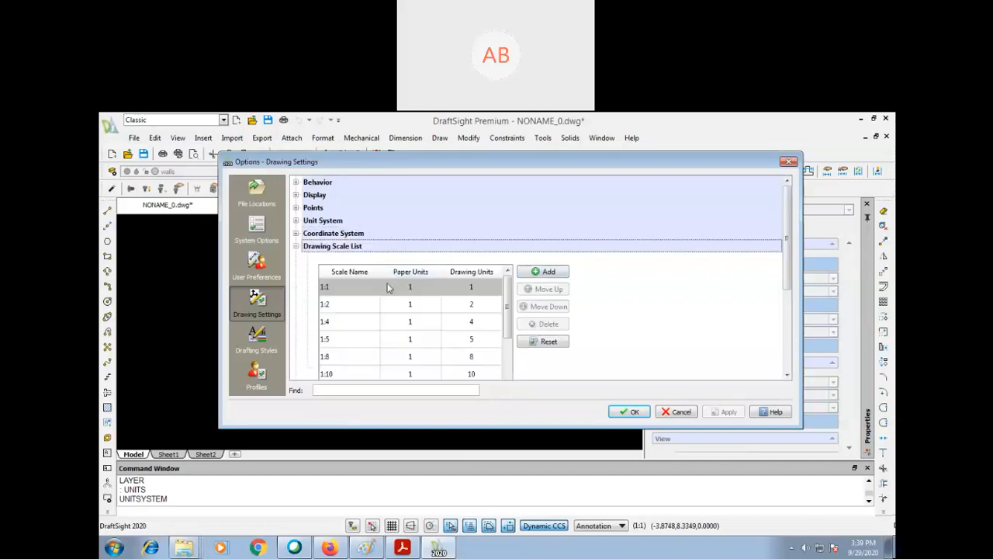
scroll(613, 295, "down", 3)
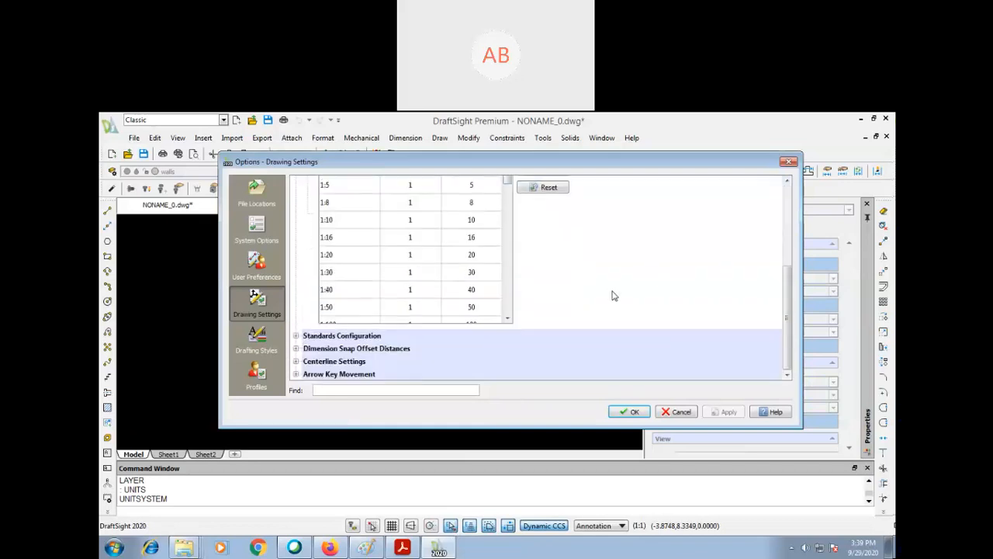
scroll(382, 338, "up", 3)
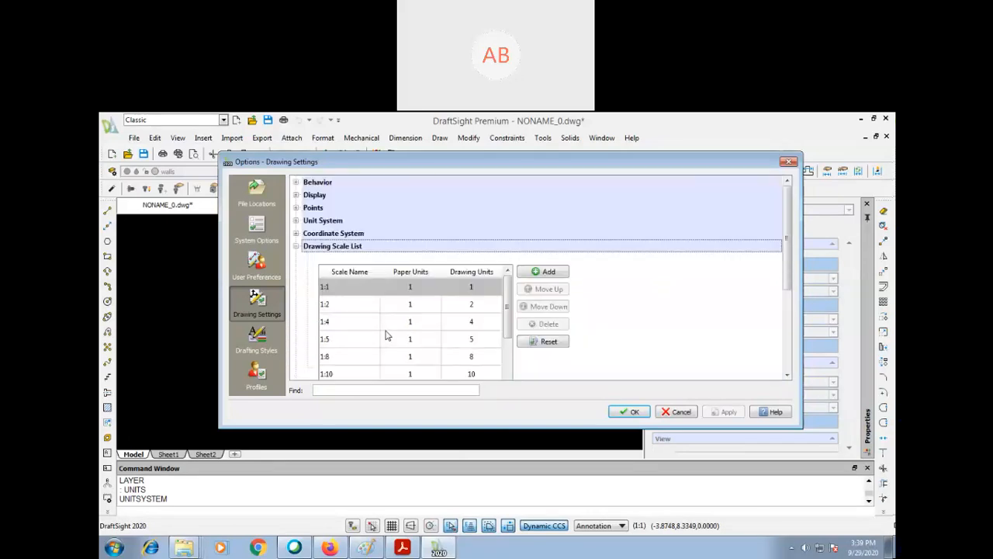
left_click(296, 247)
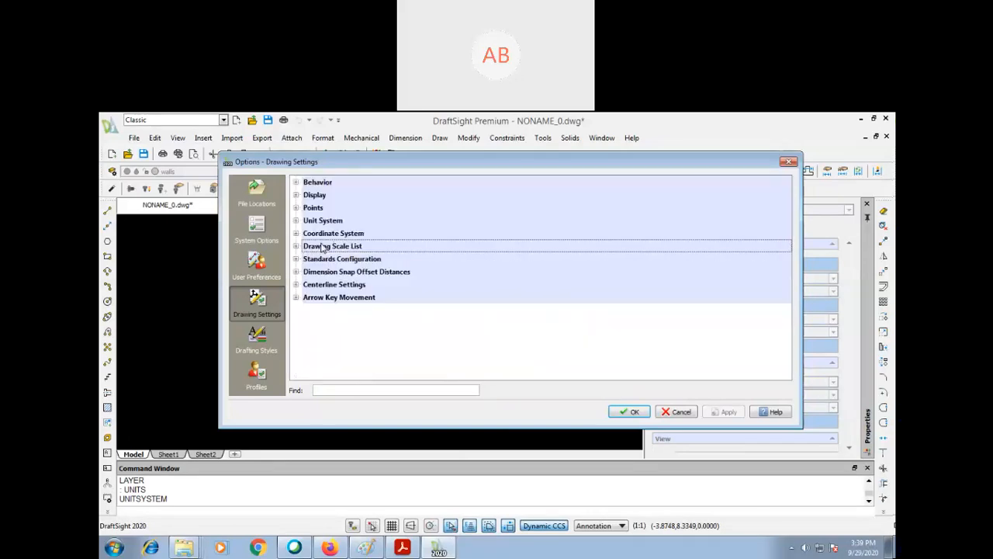
left_click(630, 411)
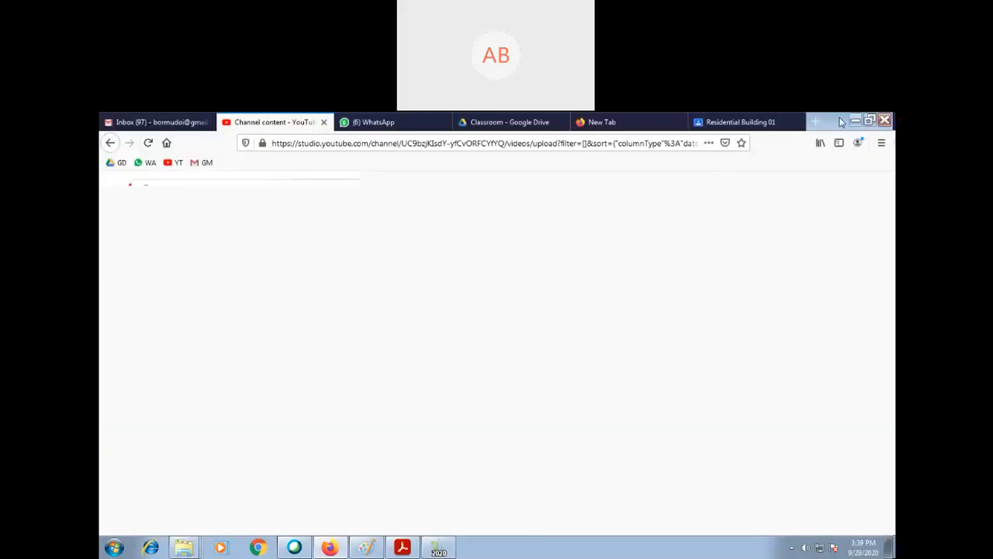
- Return to DraftSight and save the drawing as residential_001 on Local Disk (D:)
left_click(854, 122)
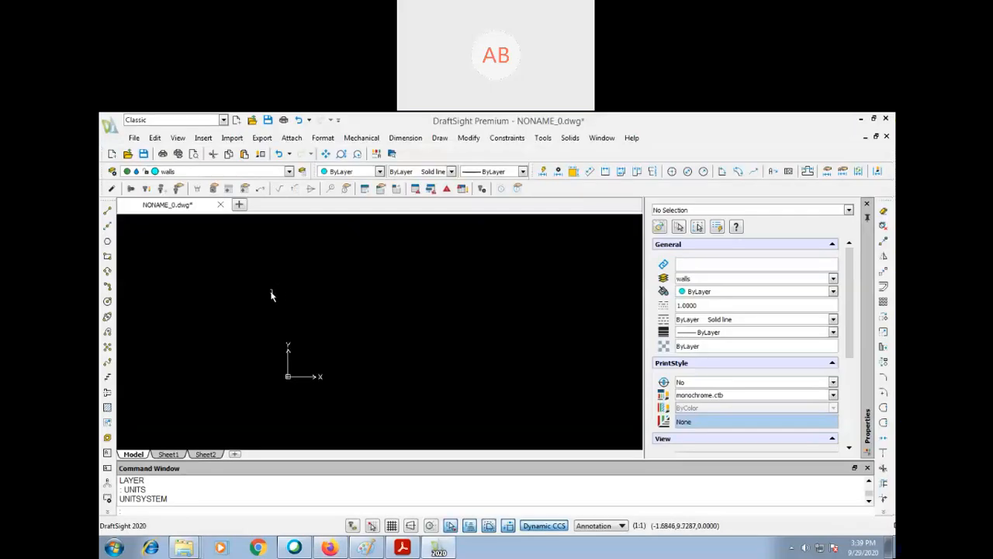
left_click(133, 136)
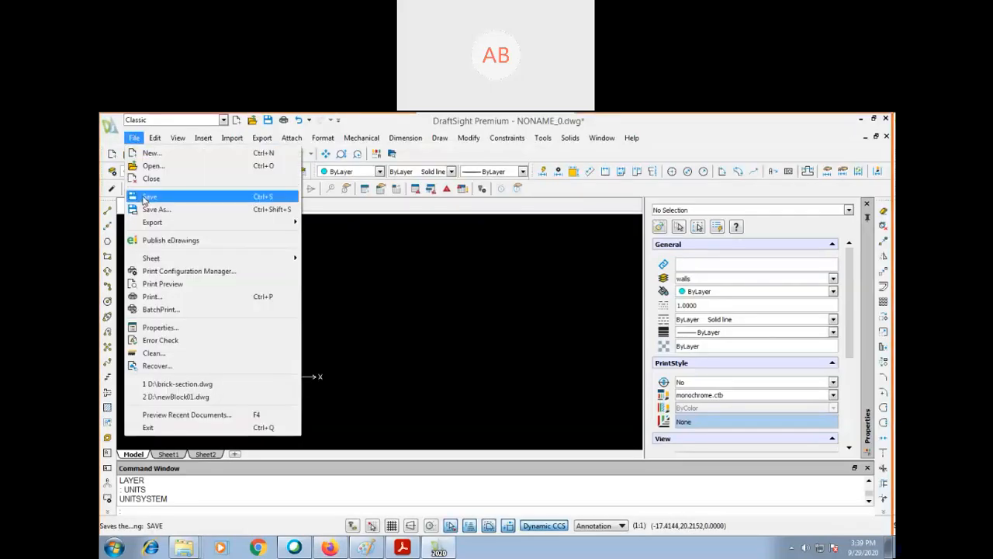
left_click(153, 198)
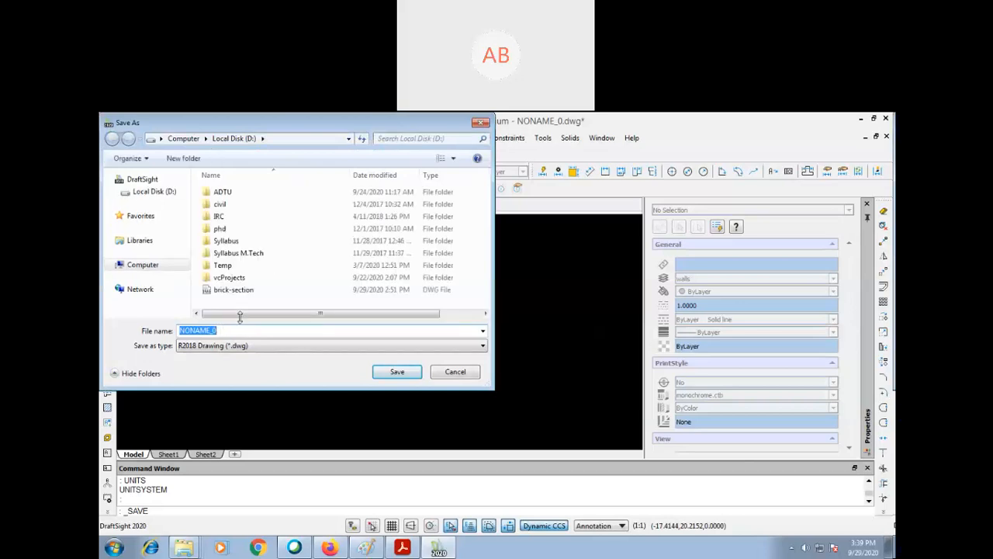
type("resid")
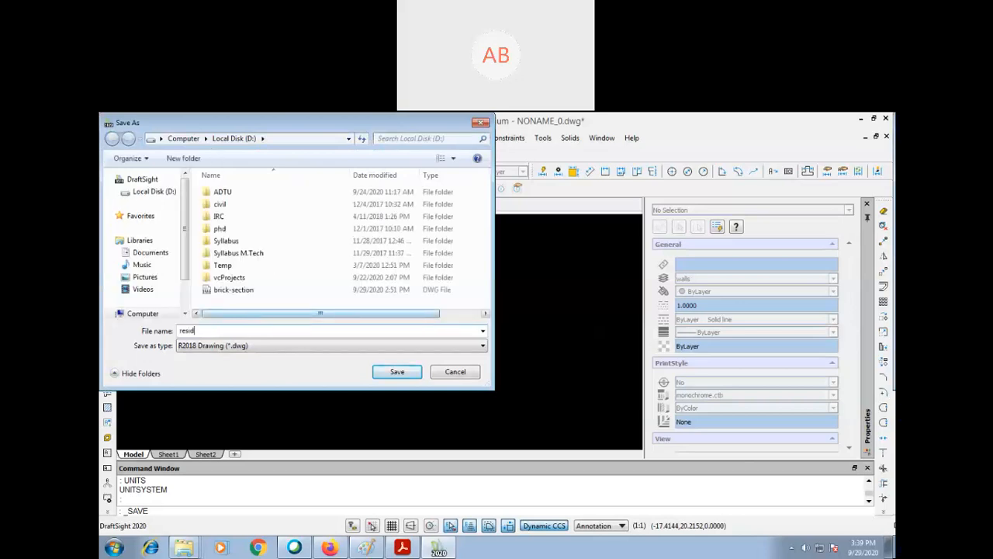
type("ential_001")
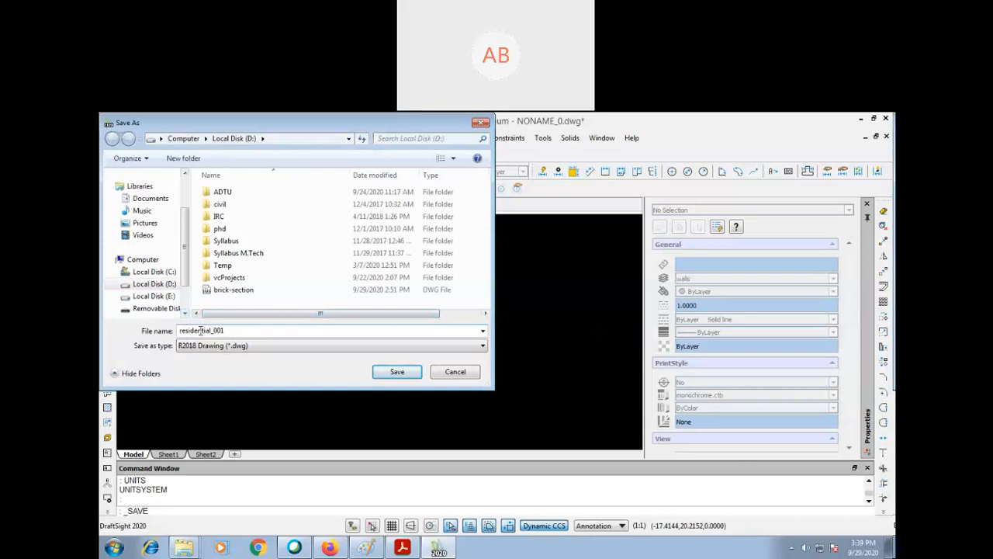
left_click(418, 370)
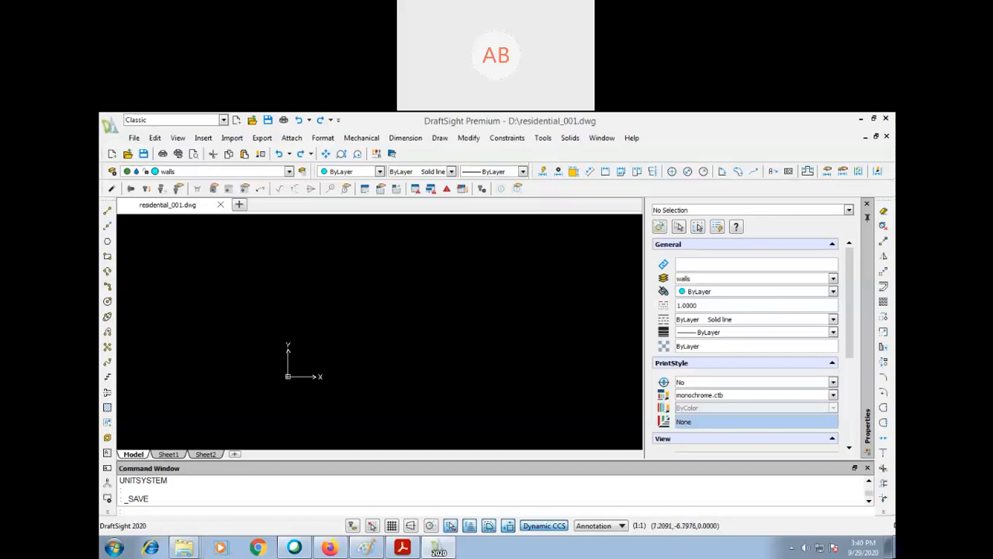
- Switch to Firefox to look at the Residential Building 01 assignment in Google Classroom, and return to DraftSight
left_click(329, 548)
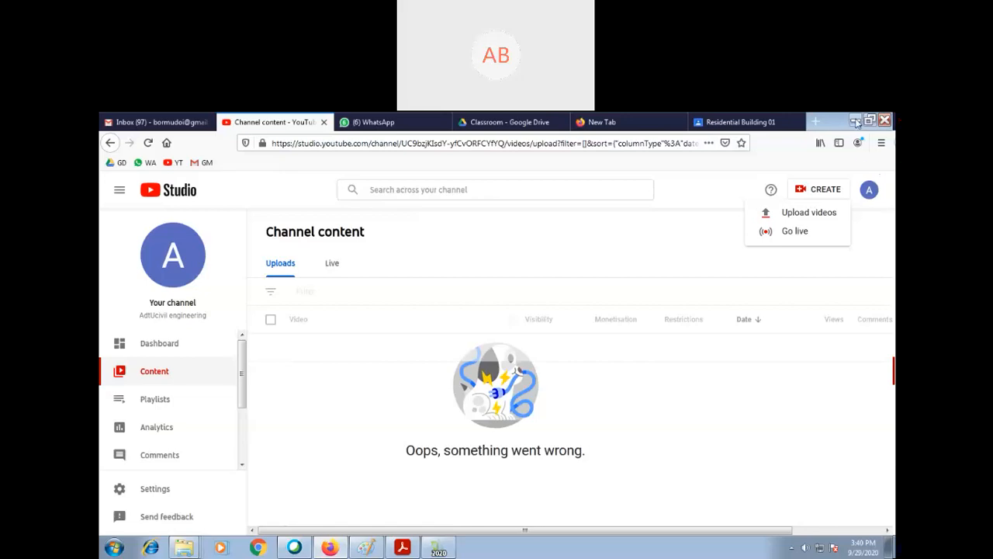
key("ctrl+Tab")
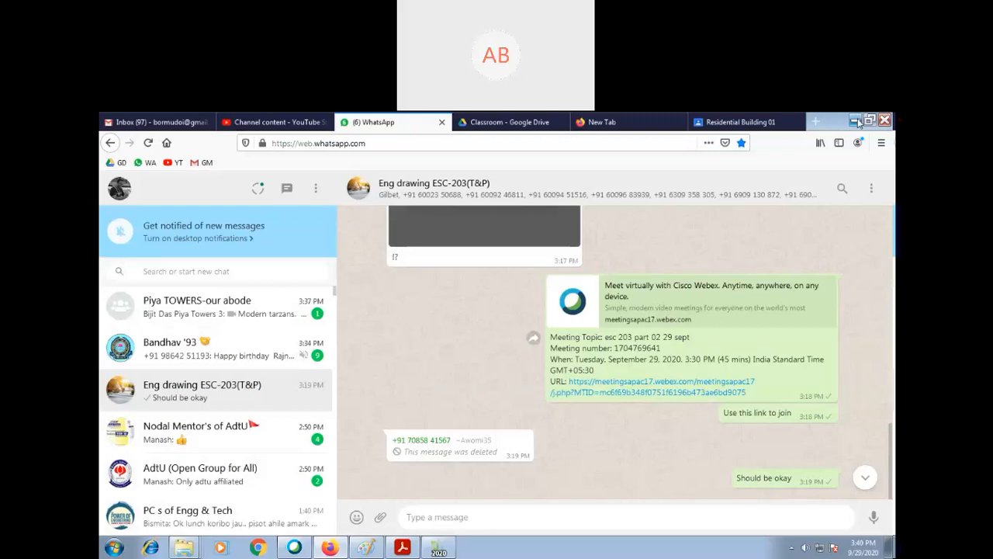
left_click(748, 122)
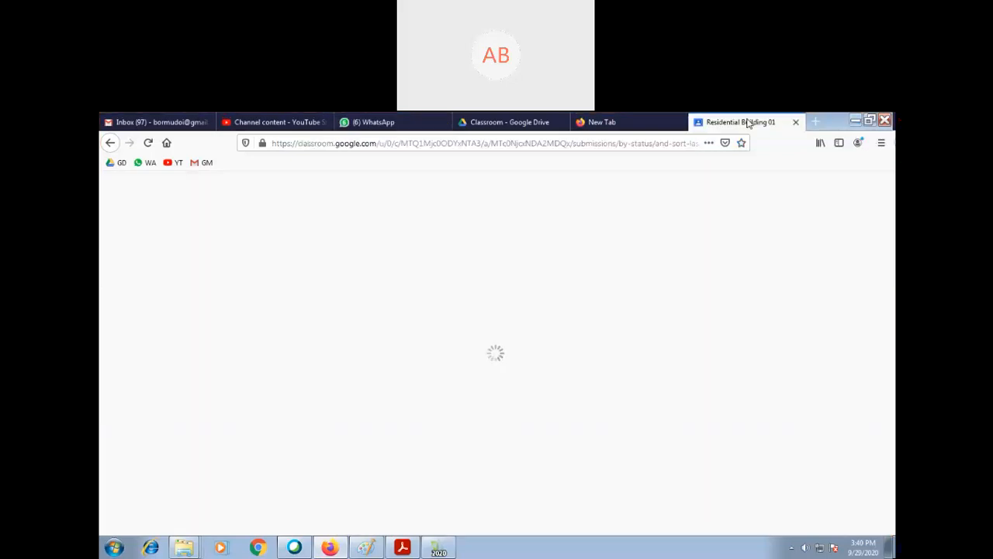
left_click(855, 120)
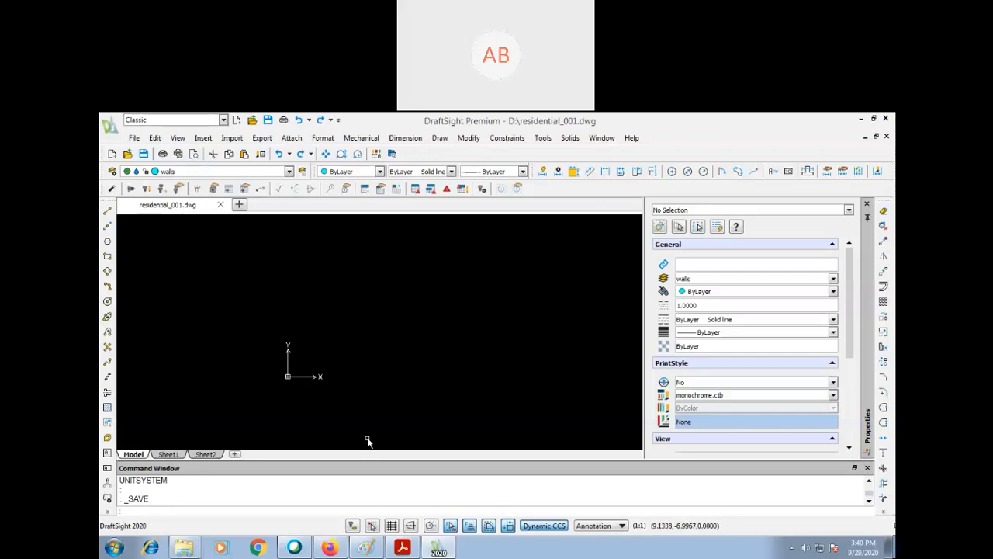
- Draw a rectangle 4200 wide and 3500 high on the walls layer
type("REC")
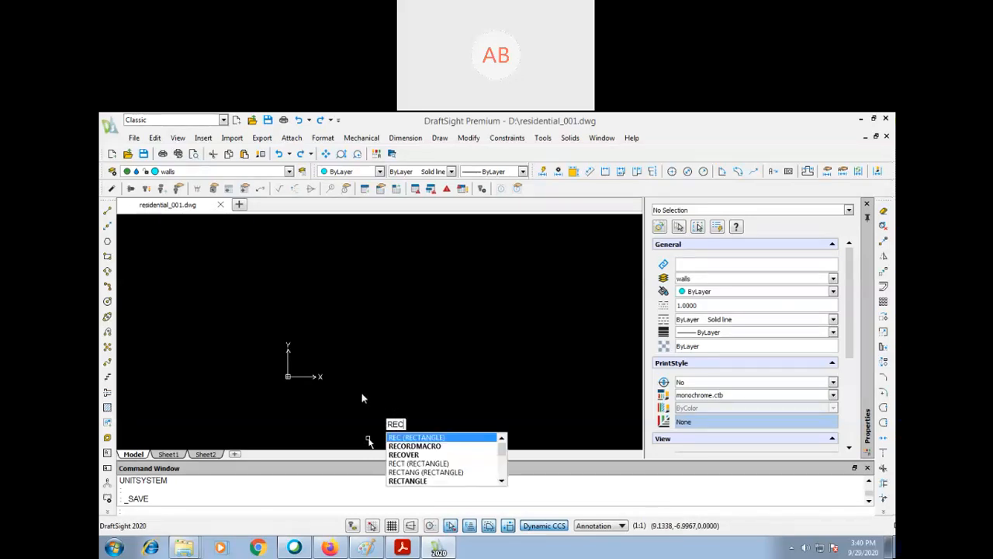
key("Return")
left_click(336, 414)
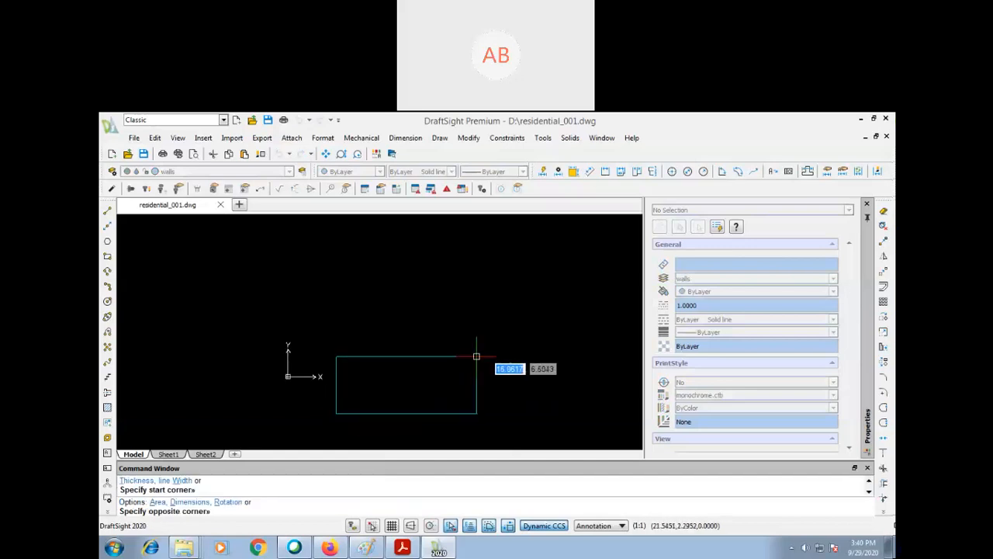
type("4200")
key("Tab")
type("3500")
key("Return")
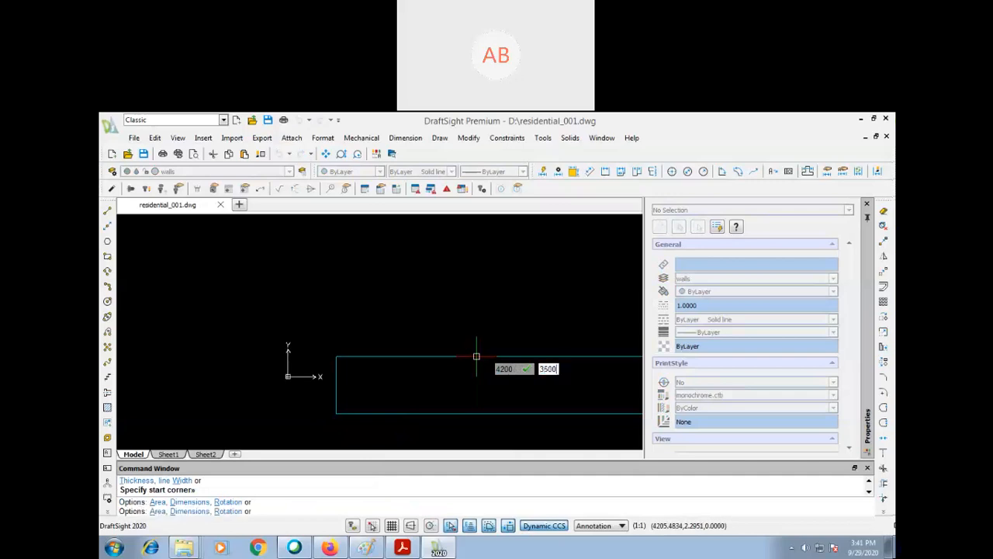
- Fit the rectangle in view with some margin and place a linear dimension on its left edge
type("ze")
key("Return")
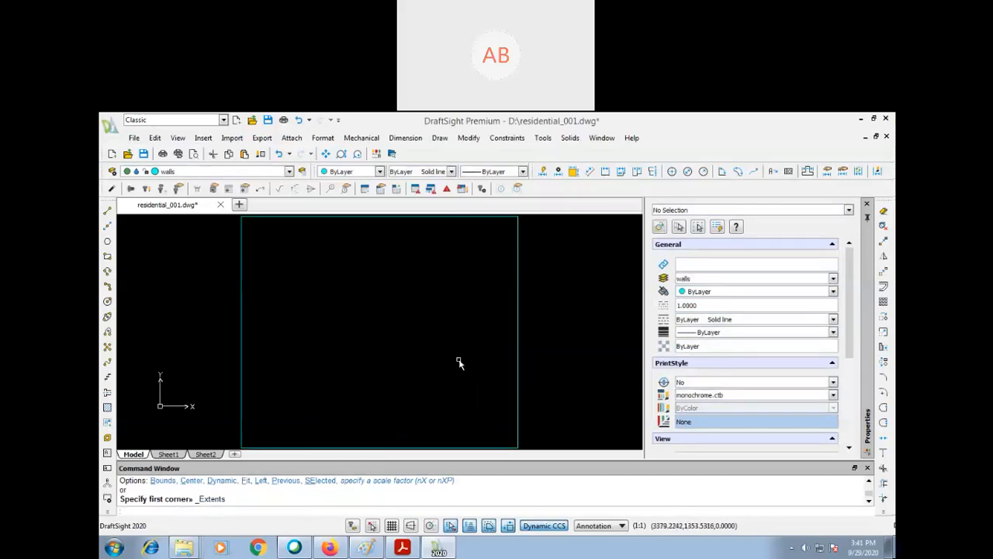
key("Return")
key("Return")
left_click_drag(457, 274, 454, 377)
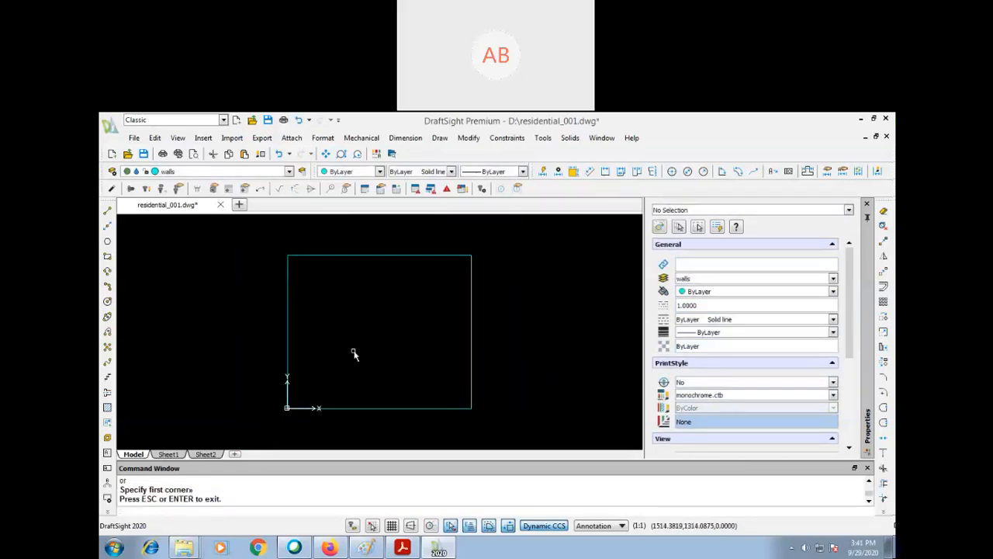
type("dli")
key("Return")
key("Return")
left_click(291, 307)
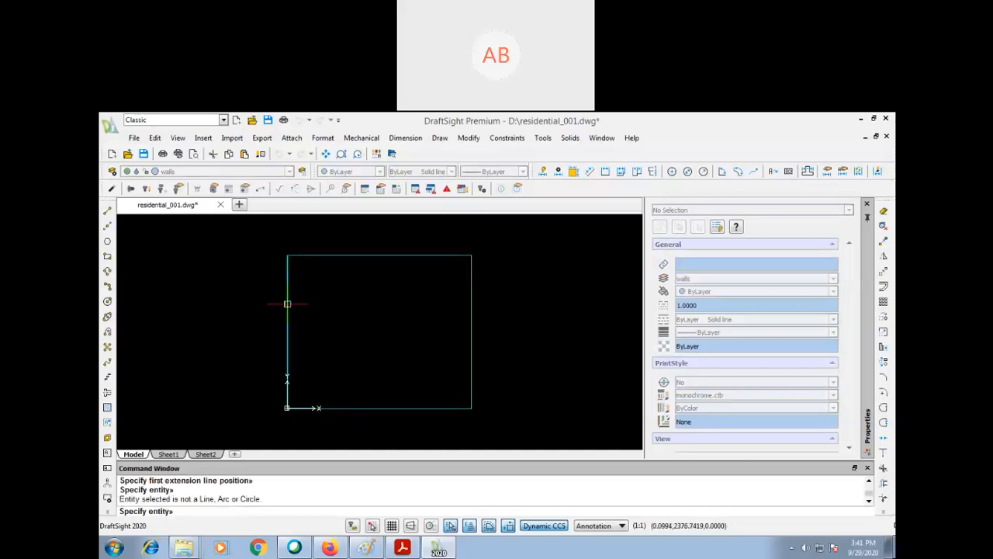
left_click(287, 303)
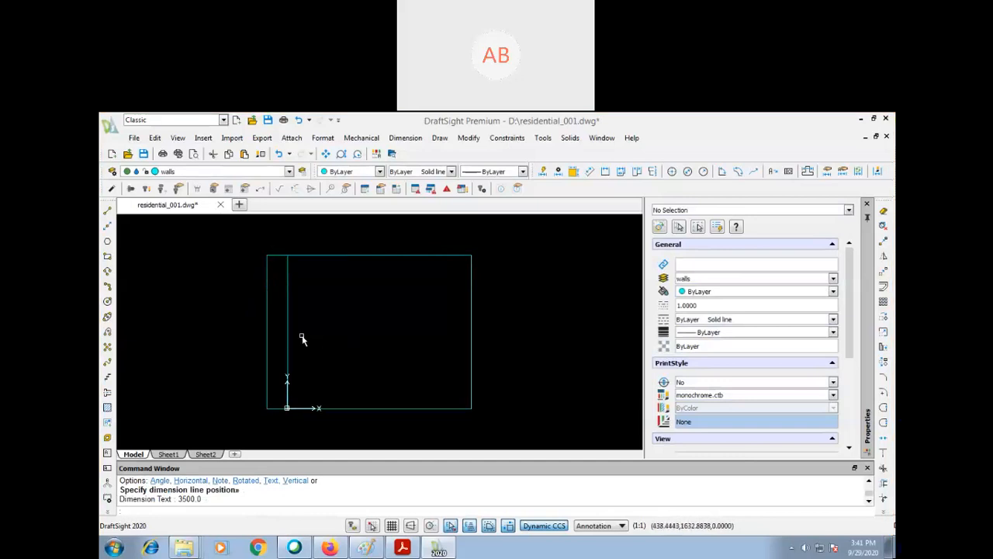
key("Escape")
key("Escape")
key("Escape")
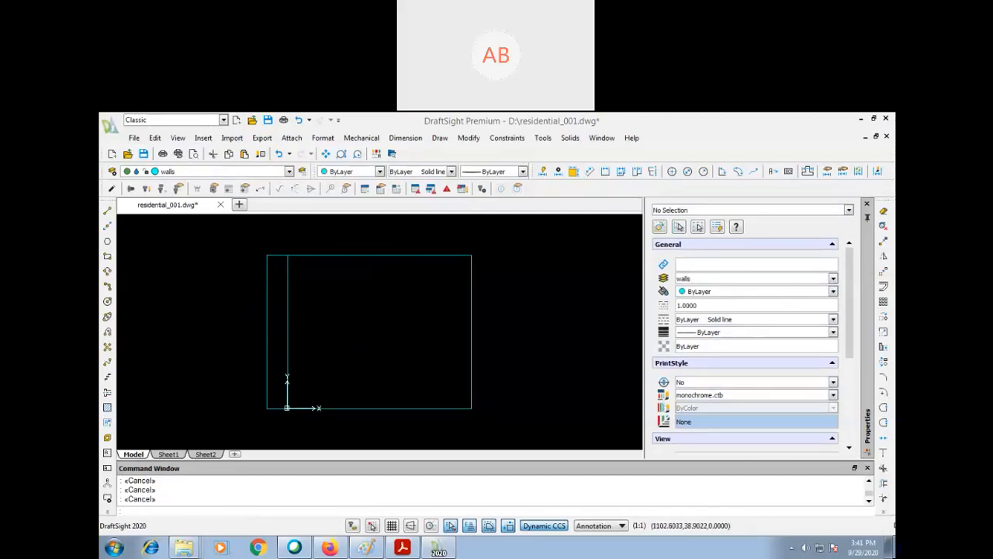
- Look through the properties of the drawing and close the Properties palette
left_click(267, 277)
key("Delete")
key("ctrl+z")
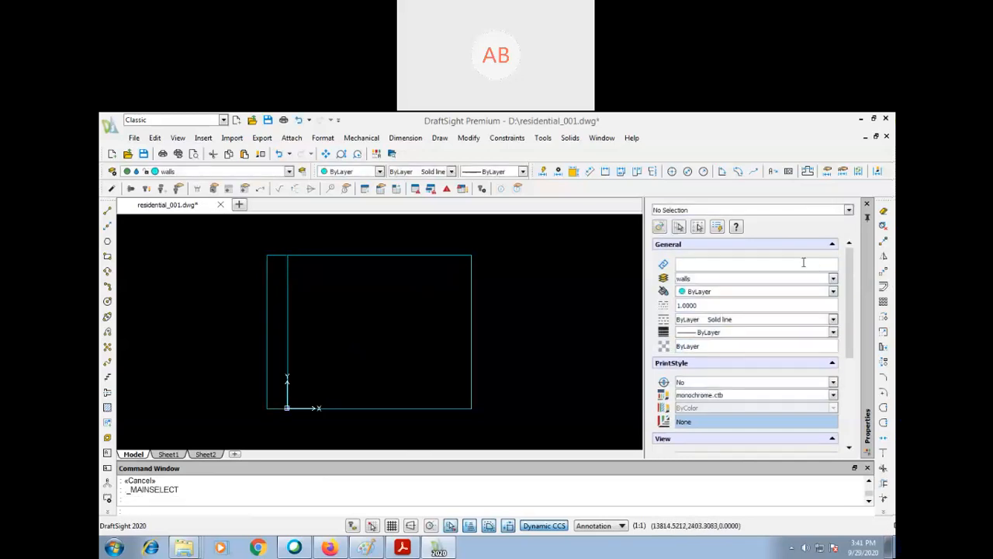
left_click_drag(848, 284, 854, 240)
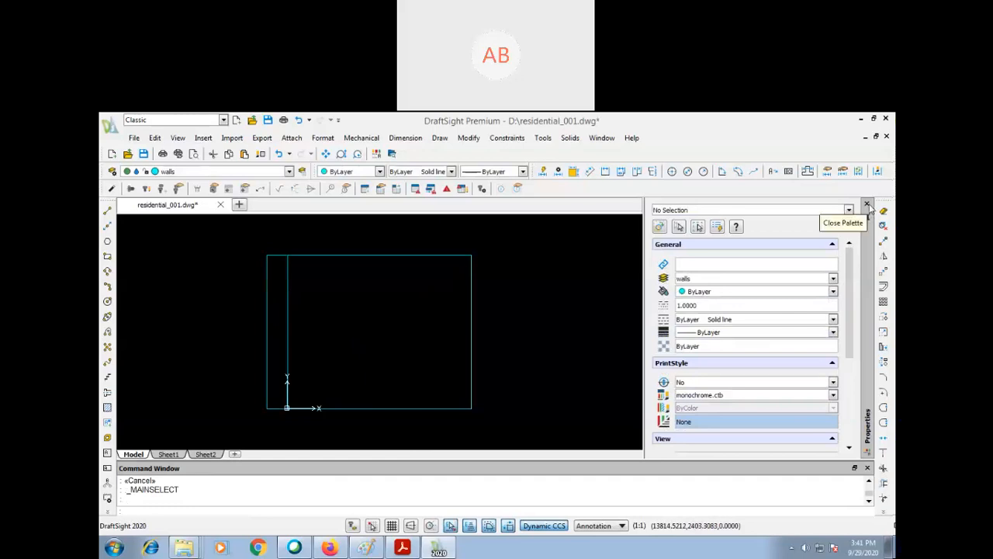
left_click(867, 204)
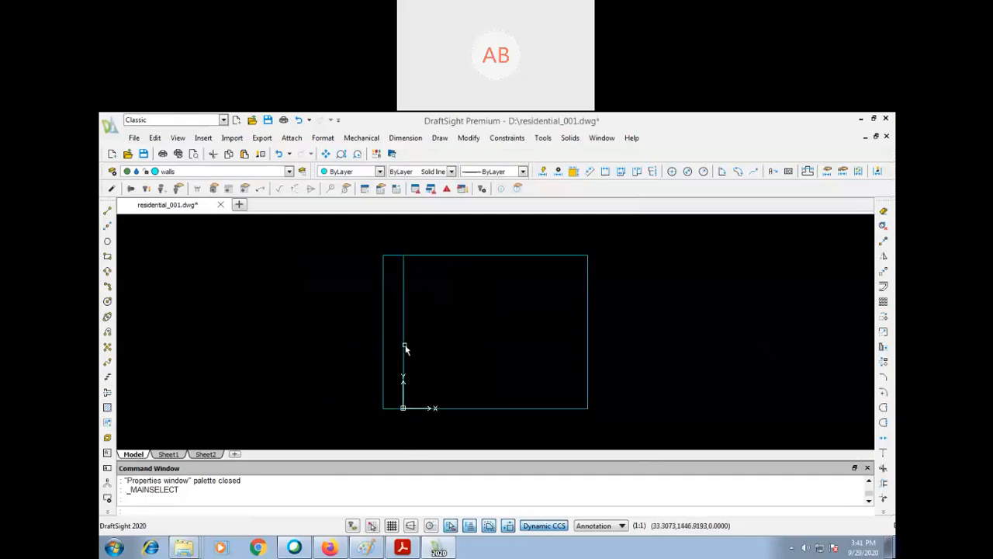
key("ctrl+1")
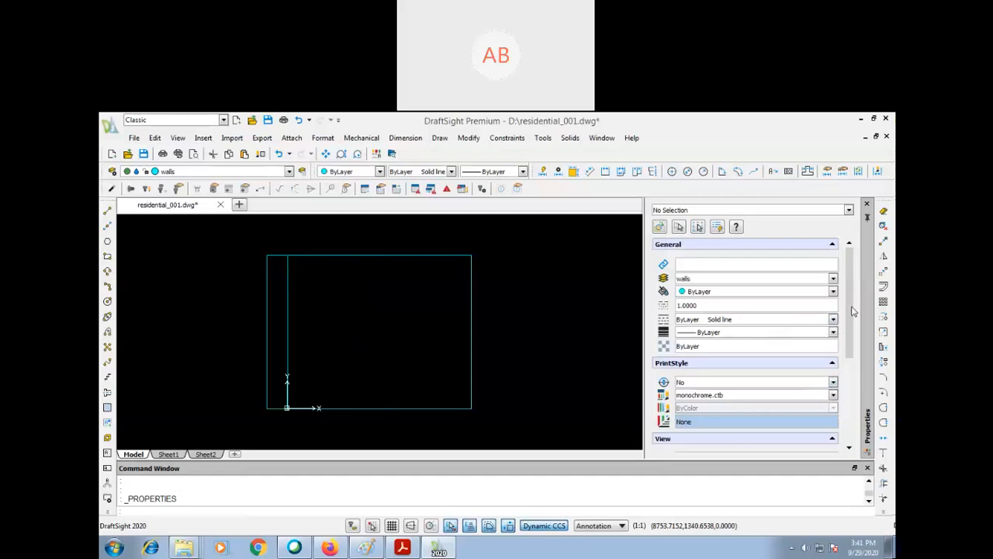
left_click_drag(858, 303, 846, 422)
left_click(868, 204)
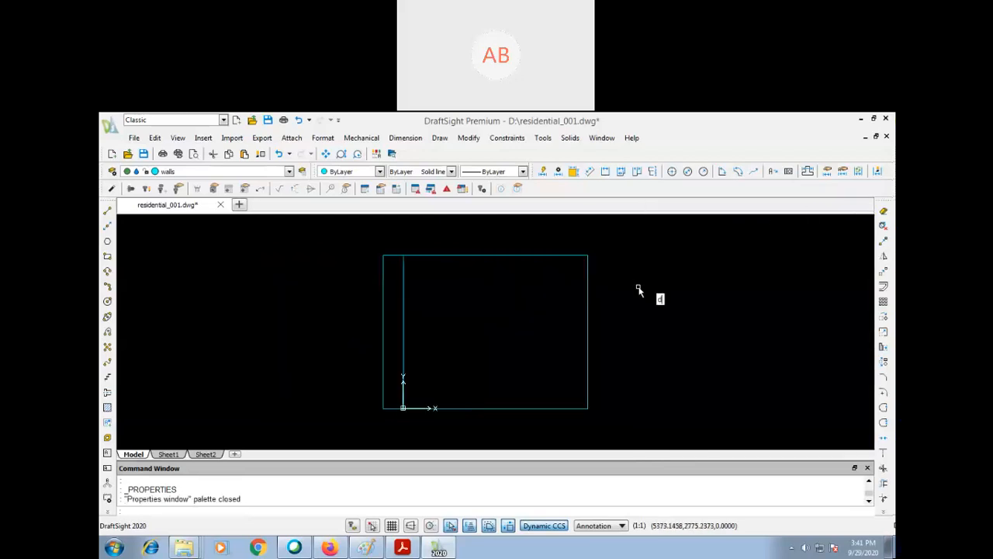
- Select dimstyle01 as the dimension style in the drafting style options and accept
key("Return")
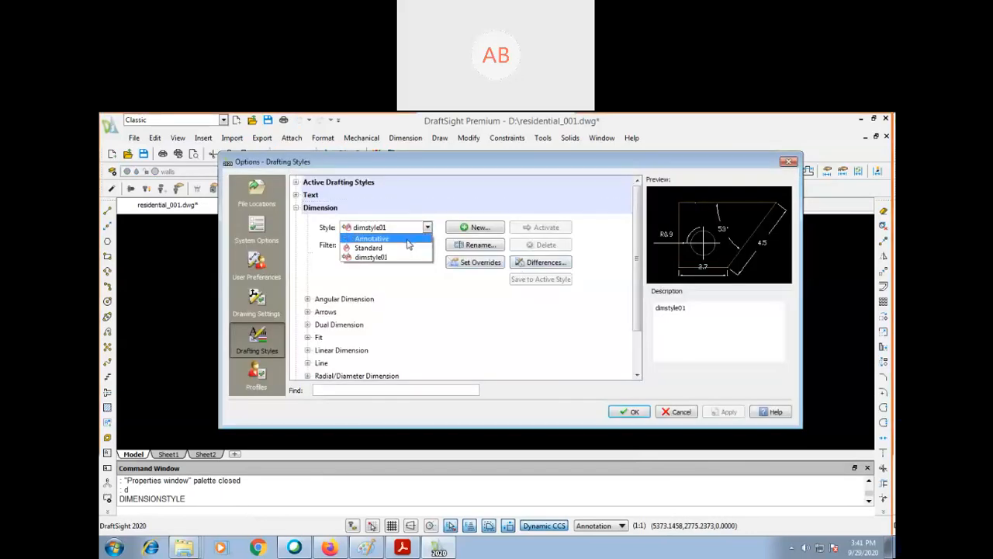
left_click(370, 257)
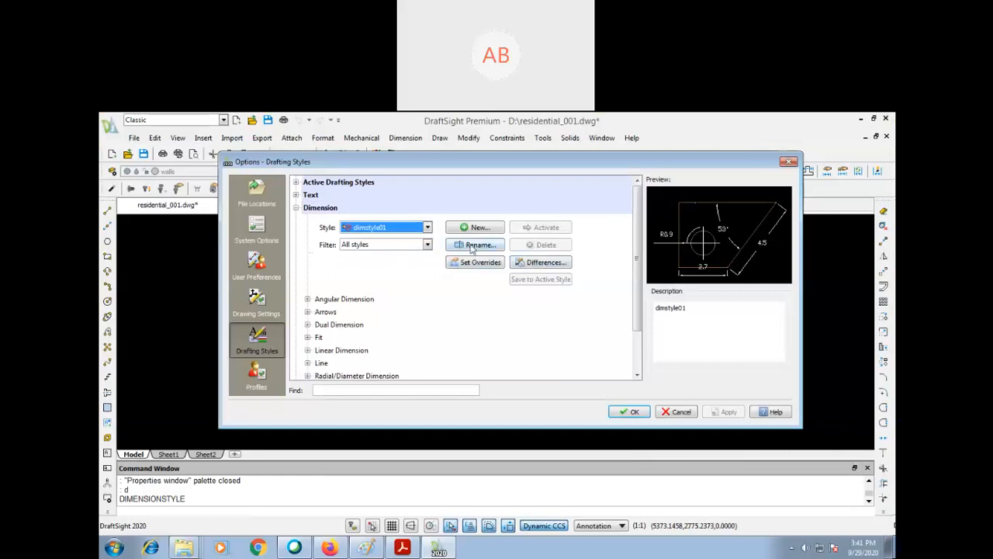
left_click(631, 410)
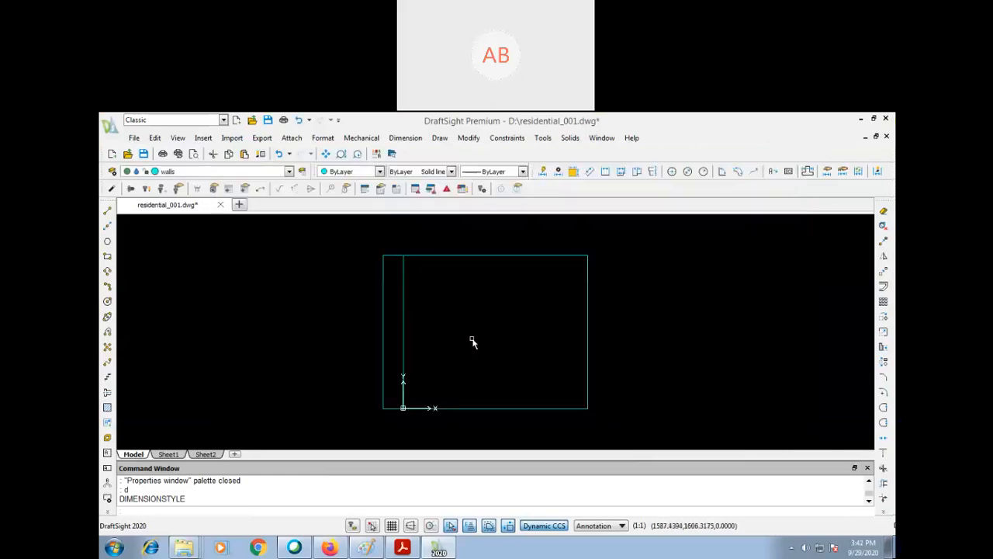
type("dli")
key("Return")
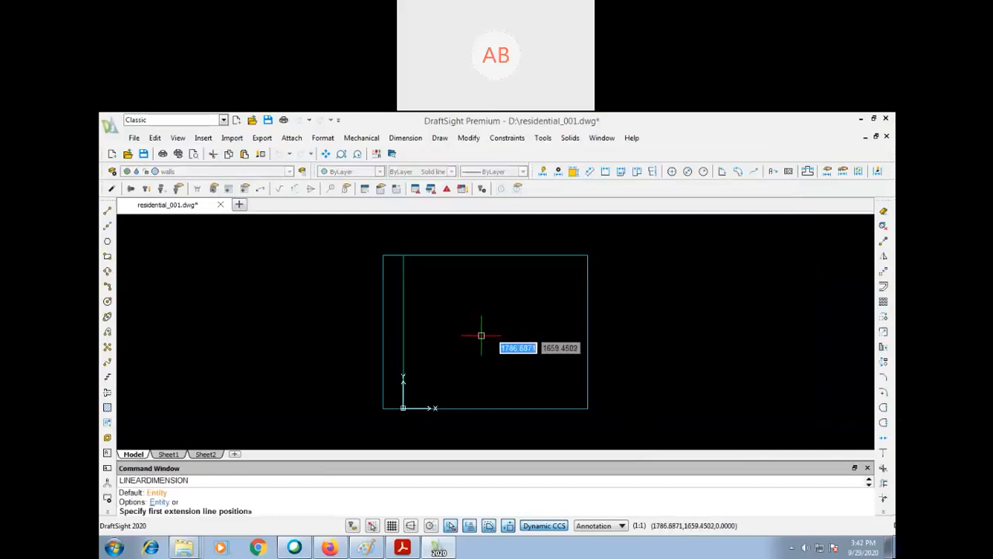
key("Escape")
key("Escape")
key("Escape")
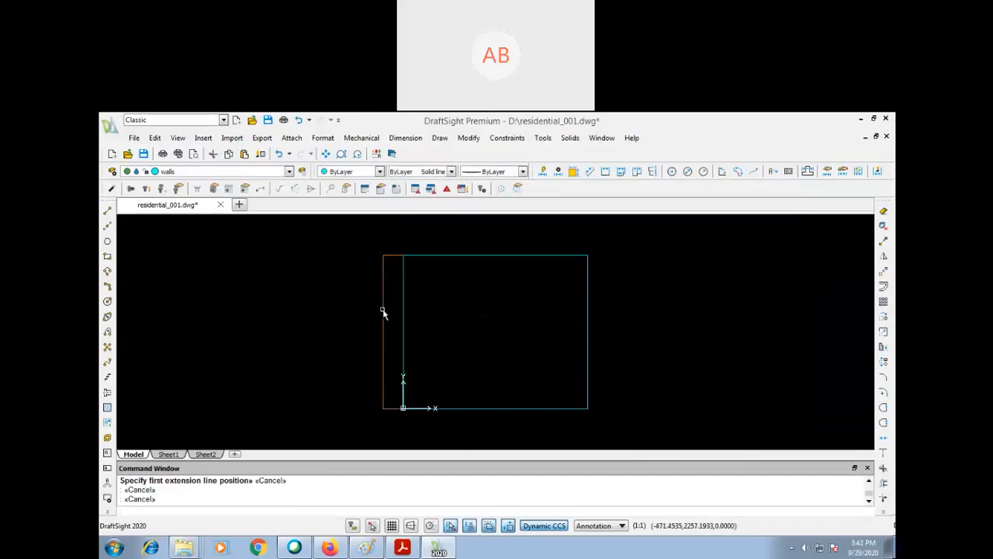
- Reopen the dimension style options and examine the fit geometry and linear dimension settings of dimstyle01
type("d")
key("Return")
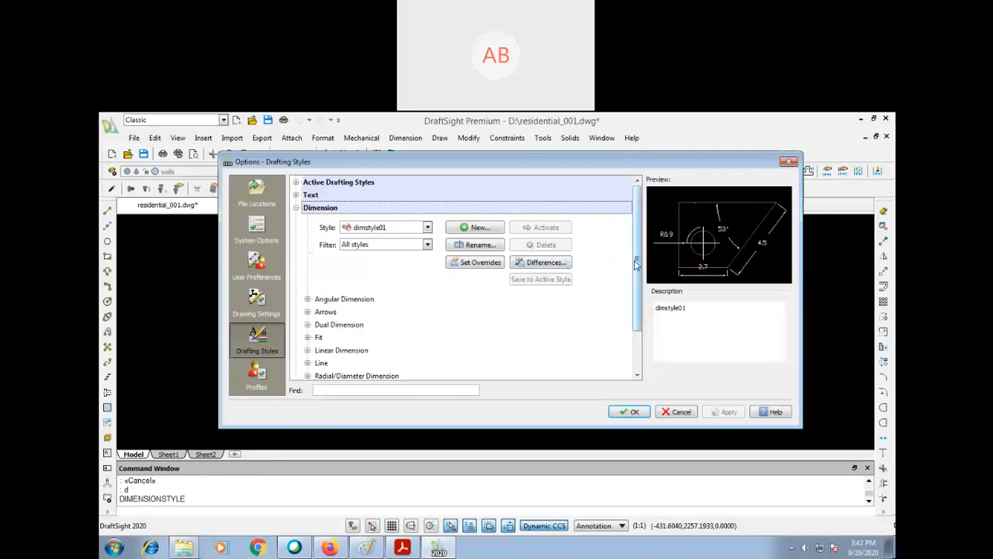
scroll(630, 249, "down", 3)
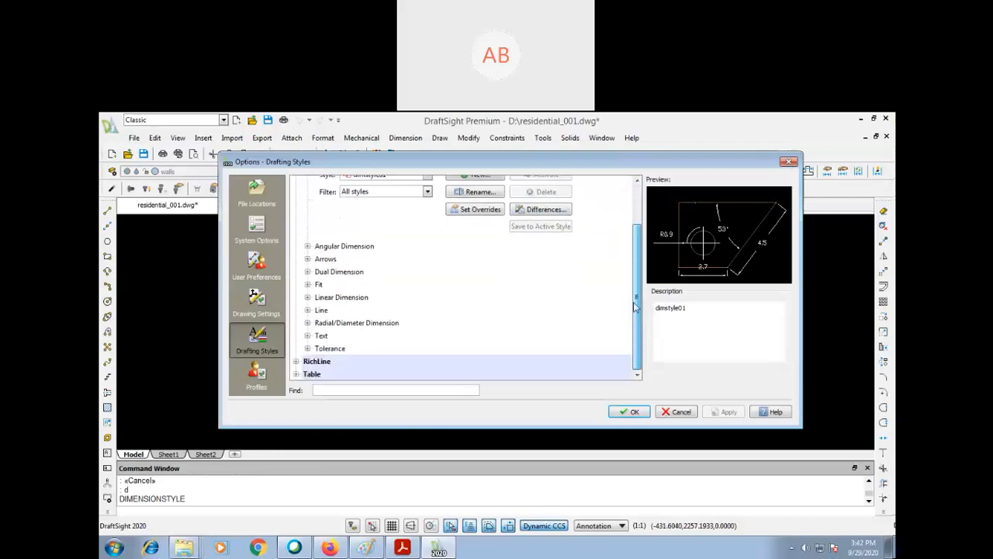
left_click(307, 284)
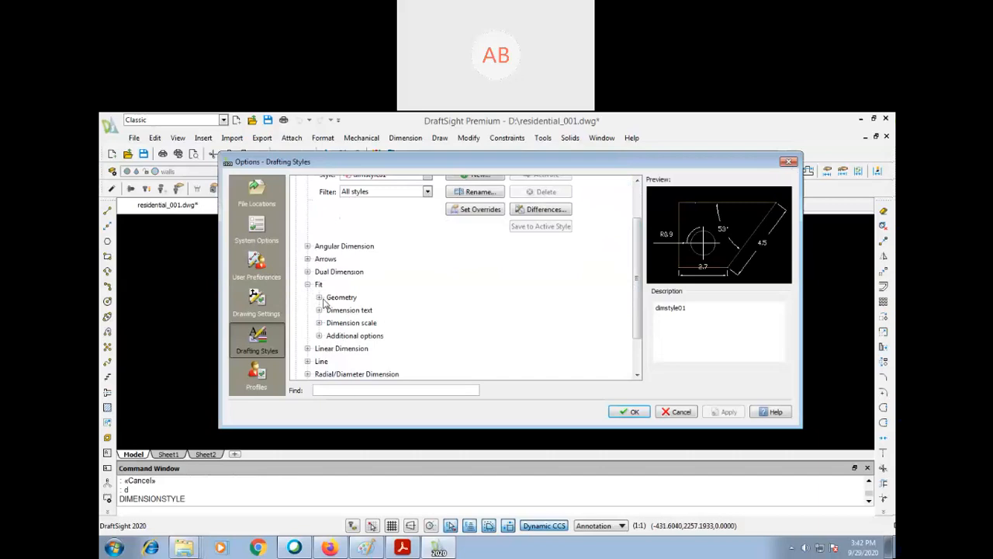
left_click(319, 297)
scroll(630, 295, "down", 4)
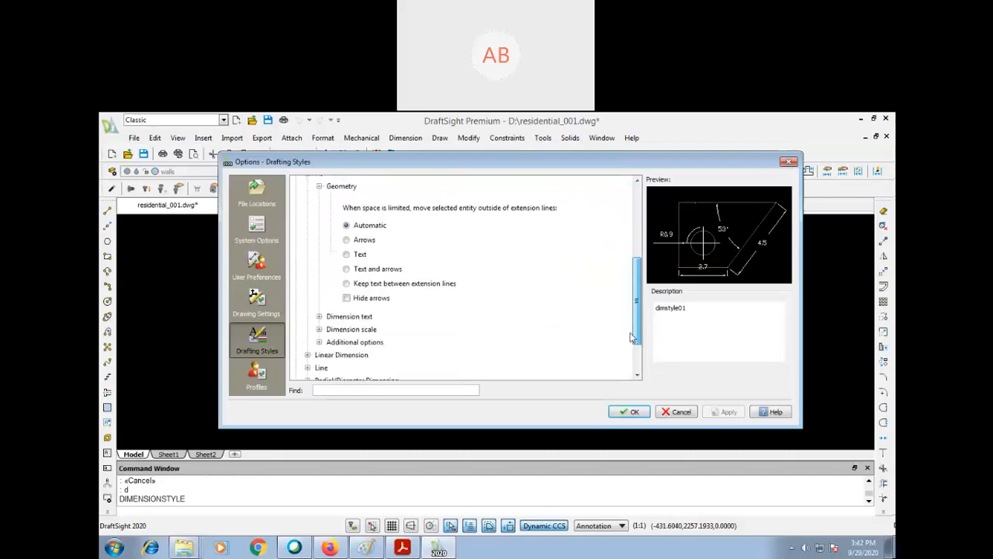
left_click(307, 298)
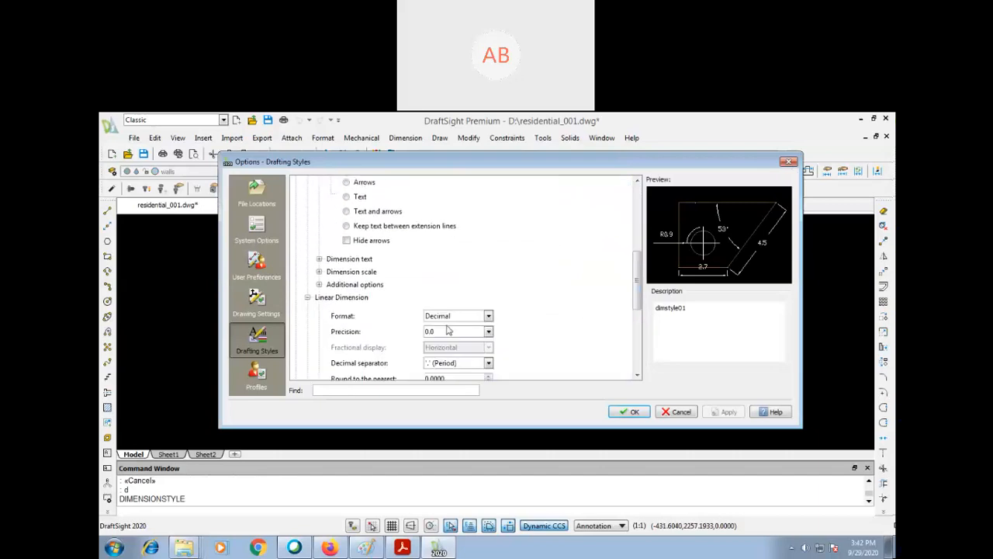
scroll(629, 342, "down", 5)
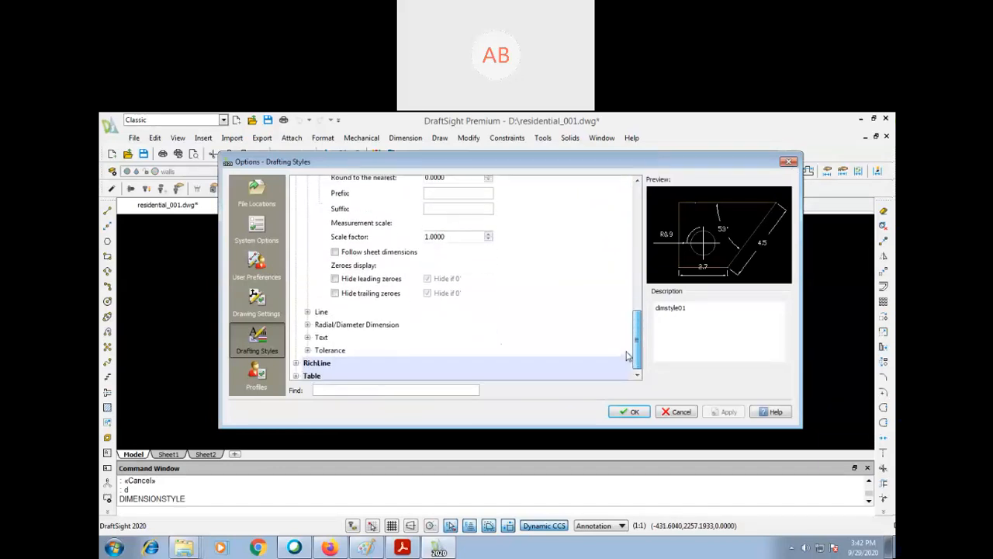
- Set the dimension text height of dimstyle01 to 3.5
left_click(308, 310)
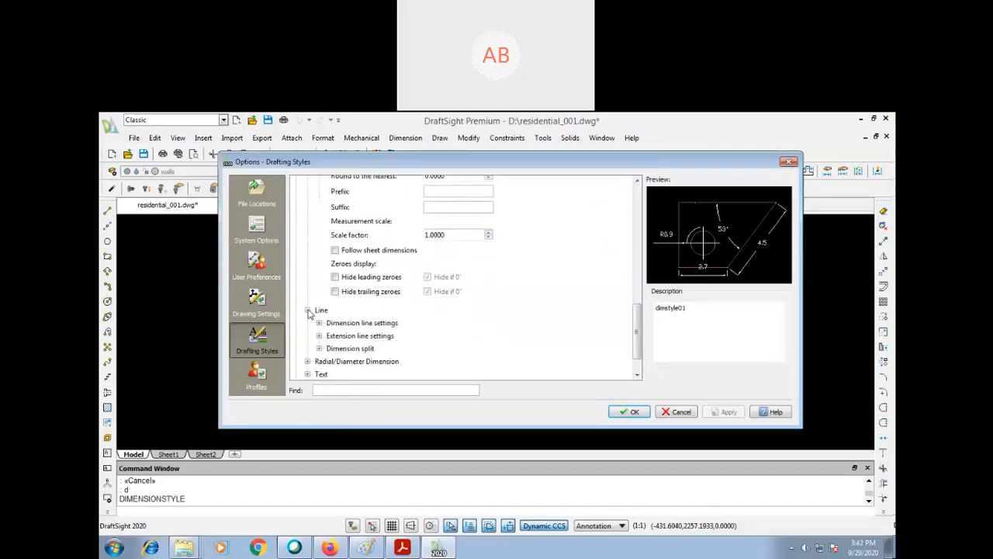
left_click(308, 374)
scroll(635, 365, "down", 2)
left_click(319, 336)
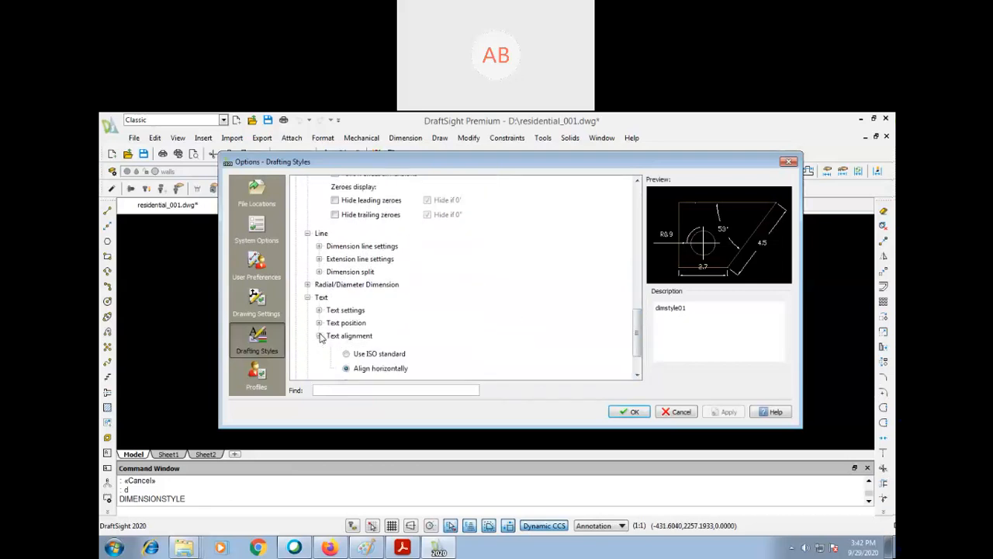
left_click(318, 309)
left_click_drag(434, 375, 391, 376)
type("3.5")
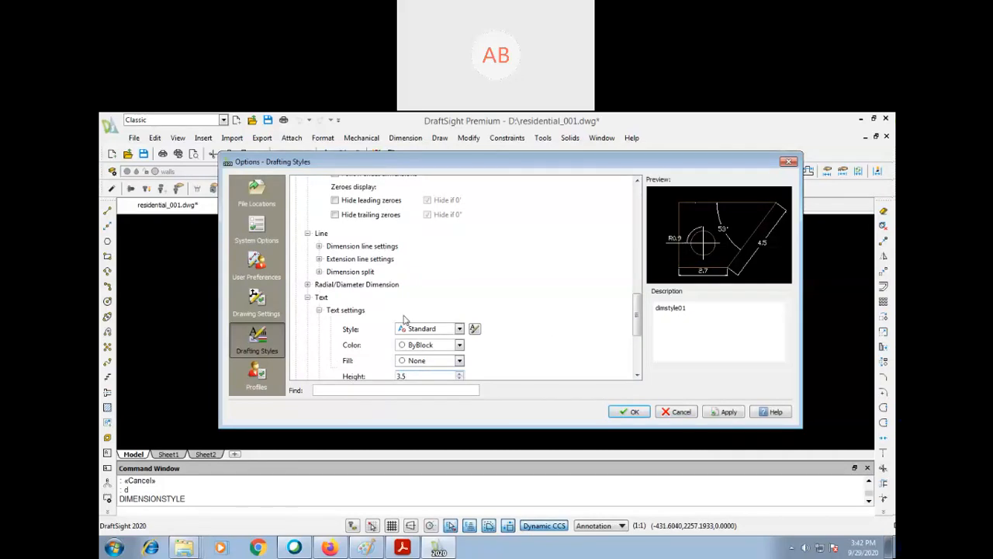
- Examine the text position, radial/diameter, fit text and dimension line settings of dimstyle01
scroll(349, 318, "down", 3)
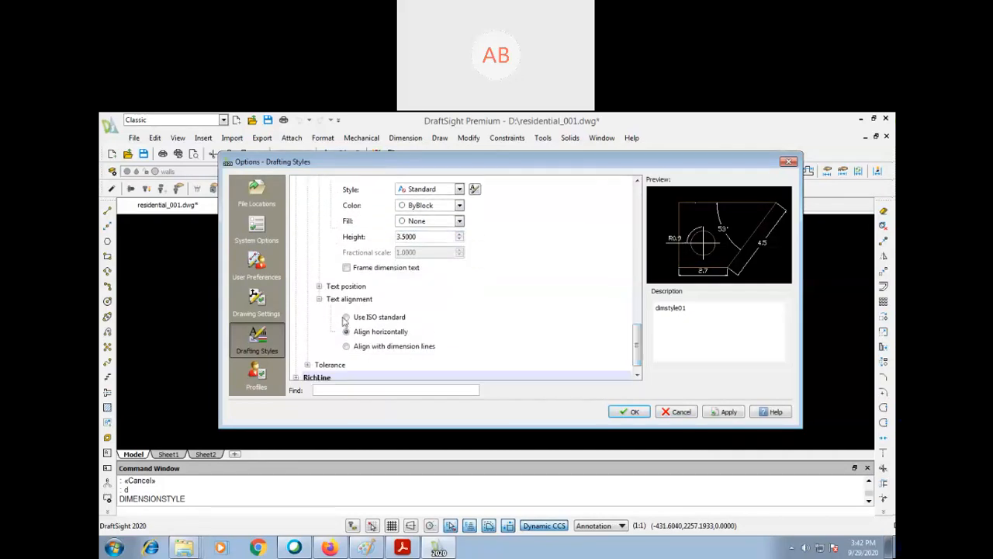
left_click(318, 287)
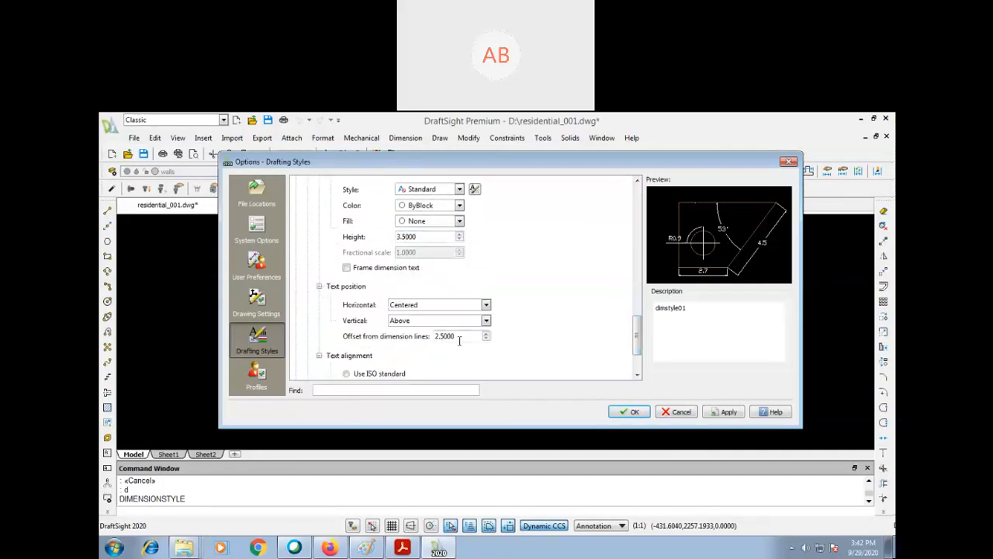
left_click_drag(460, 340, 370, 334)
scroll(442, 267, "up", 2)
left_click(308, 222)
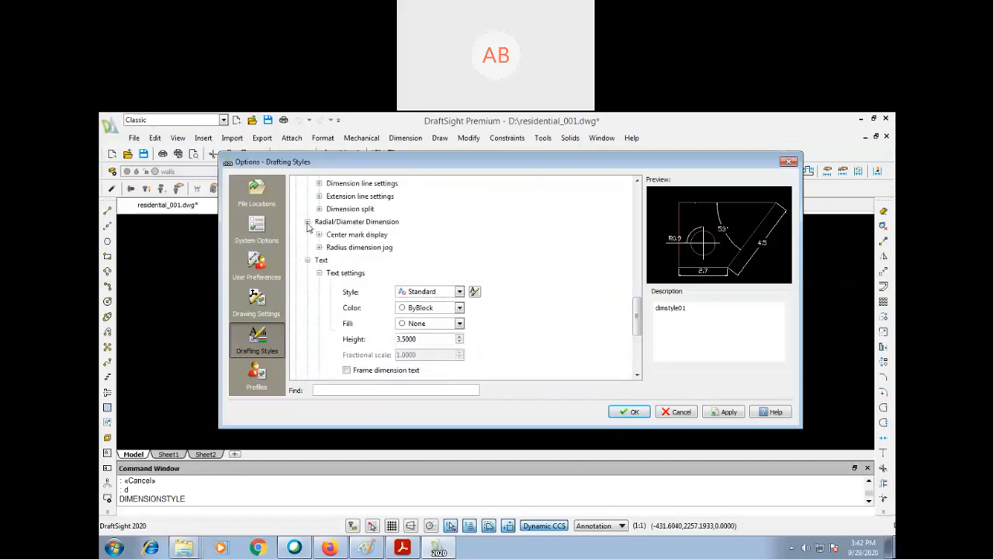
left_click_drag(638, 324, 638, 240)
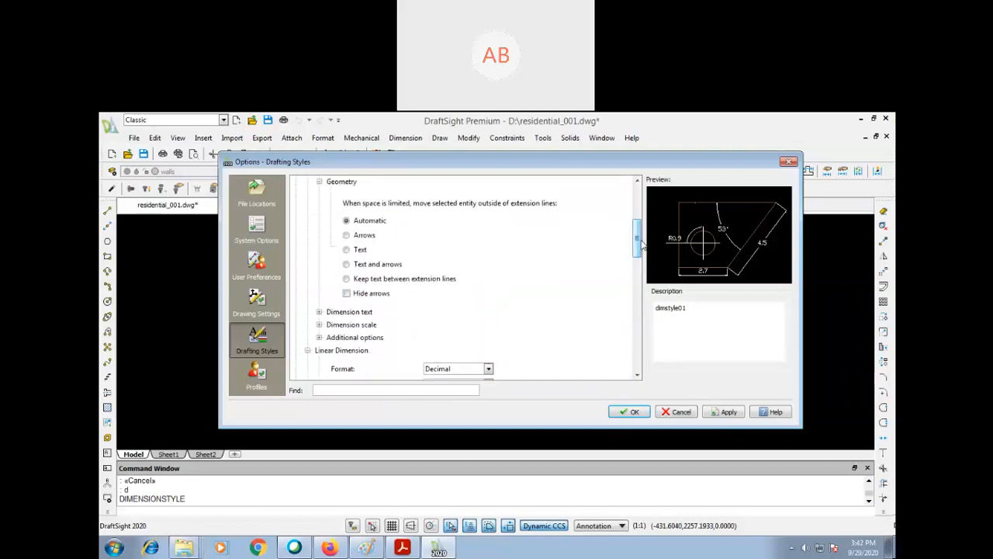
left_click(319, 312)
left_click_drag(639, 244, 639, 321)
left_click(319, 244)
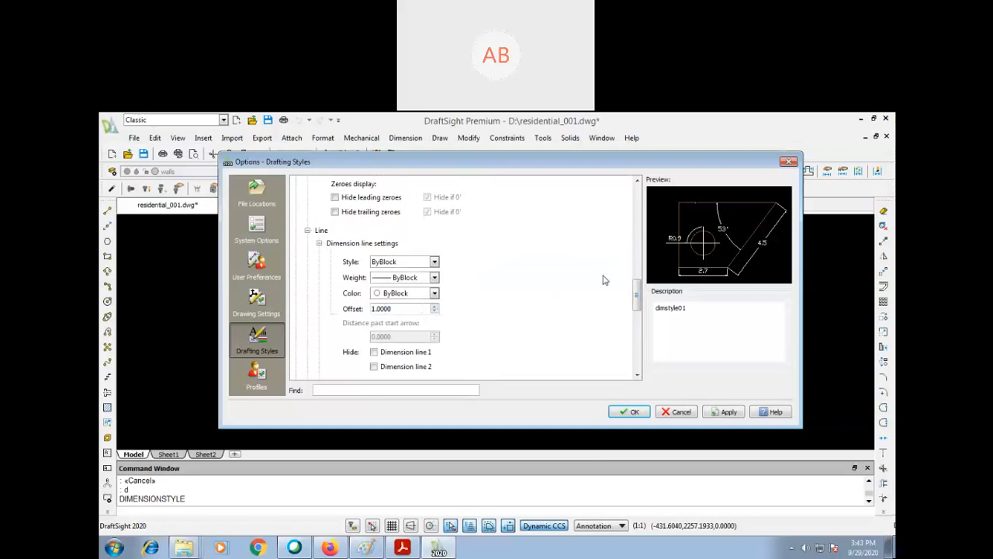
- Set the extension line offset of dimstyle01 to 3
scroll(636, 291, "down", 3)
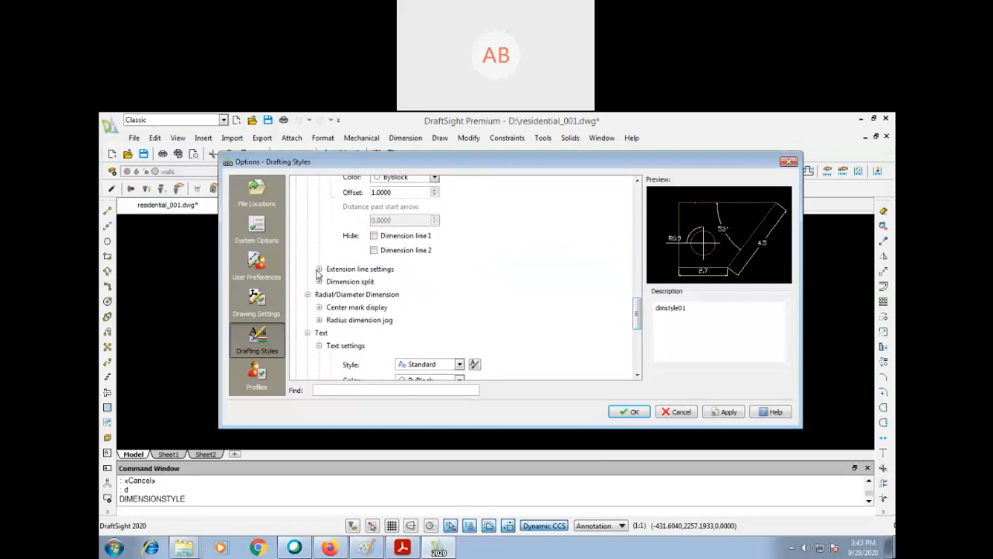
left_click(319, 269)
left_click_drag(429, 361, 361, 360)
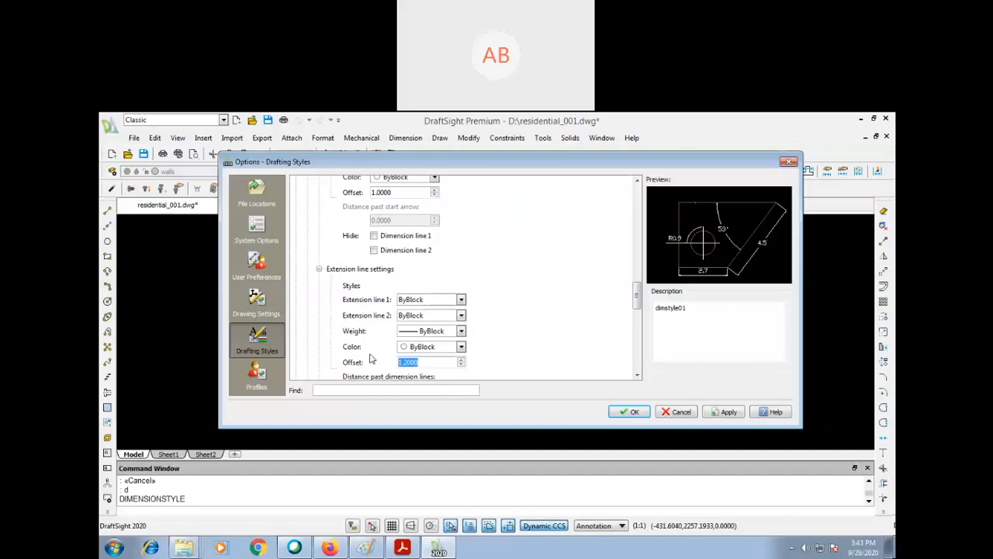
type("3.5")
left_click_drag(637, 297, 636, 350)
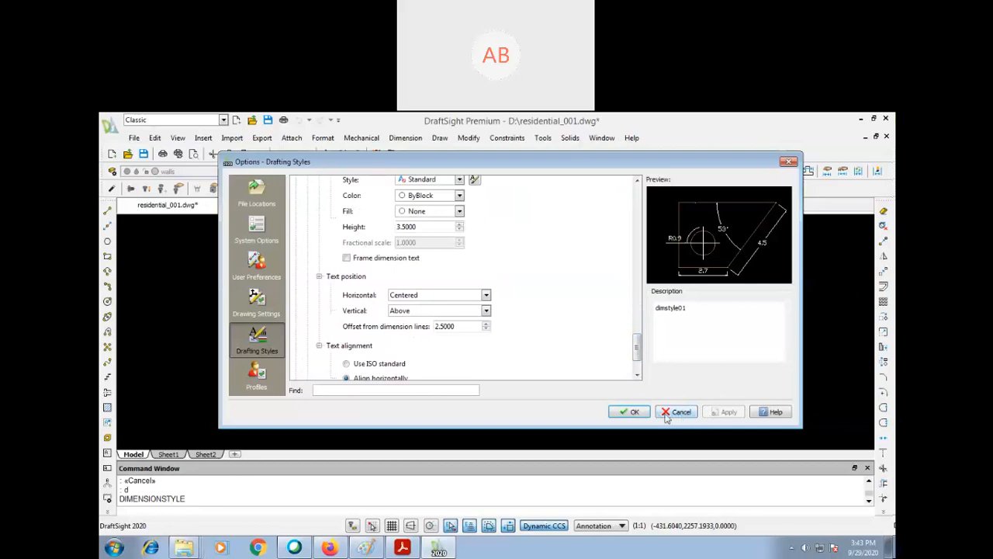
- Close the dimension style options and zoom around the room outline to examine the dimension text at its left wall
left_click(627, 412)
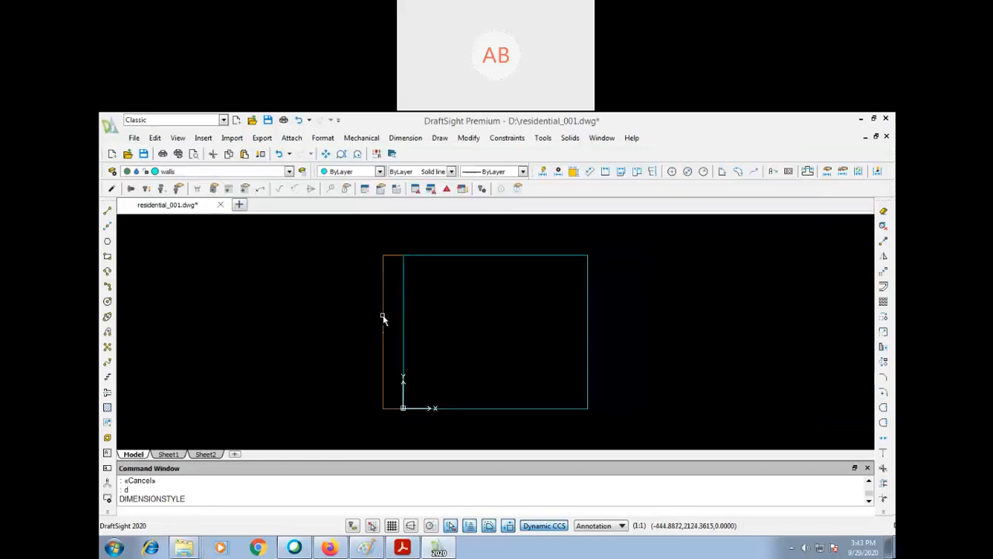
type("z")
key("Return")
left_click(452, 303)
left_click(373, 357)
key("Return")
left_click(397, 330)
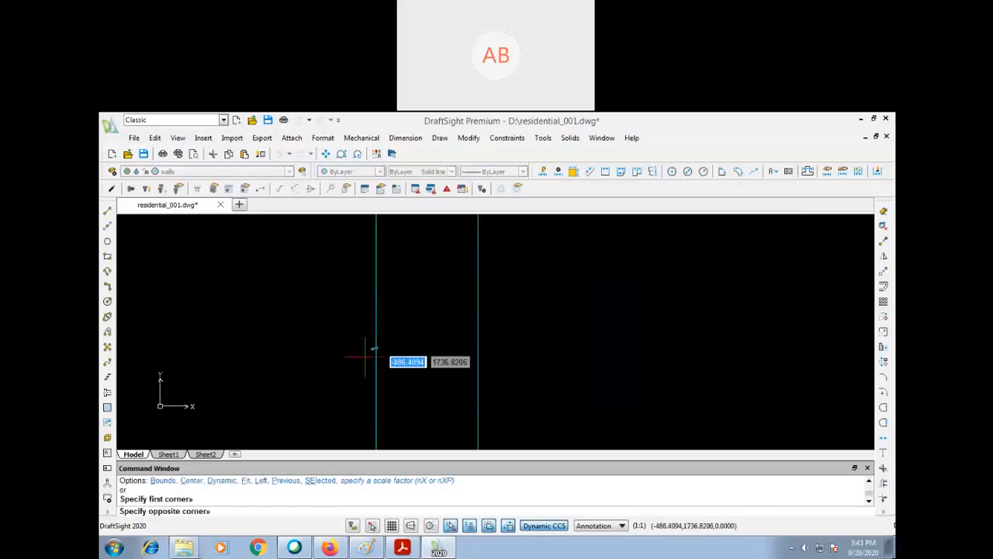
left_click(381, 355)
type("p")
key("Return")
left_click_drag(576, 330, 407, 465)
scroll(477, 342, "down", 4)
scroll(479, 348, "down", 5)
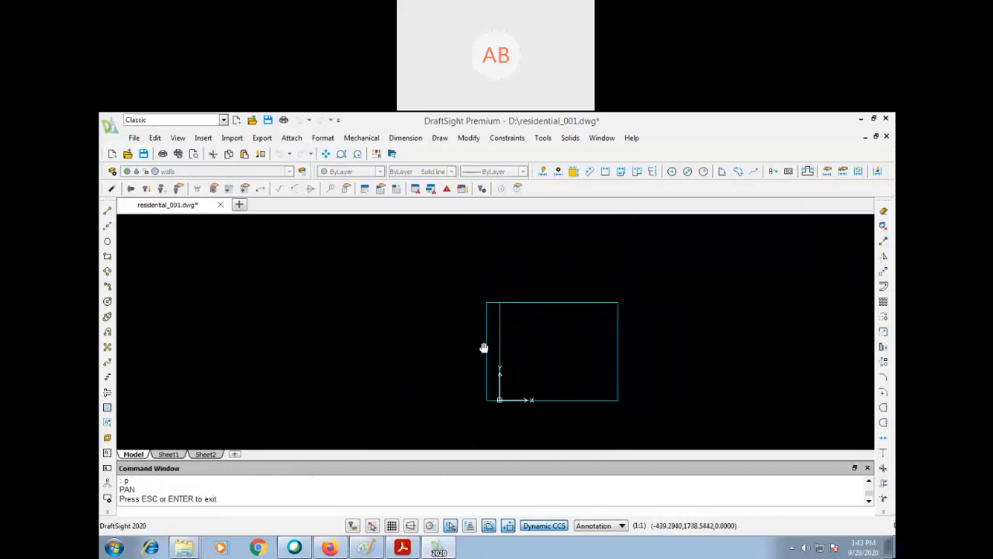
scroll(483, 348, "down", 2)
left_click_drag(525, 346, 433, 333)
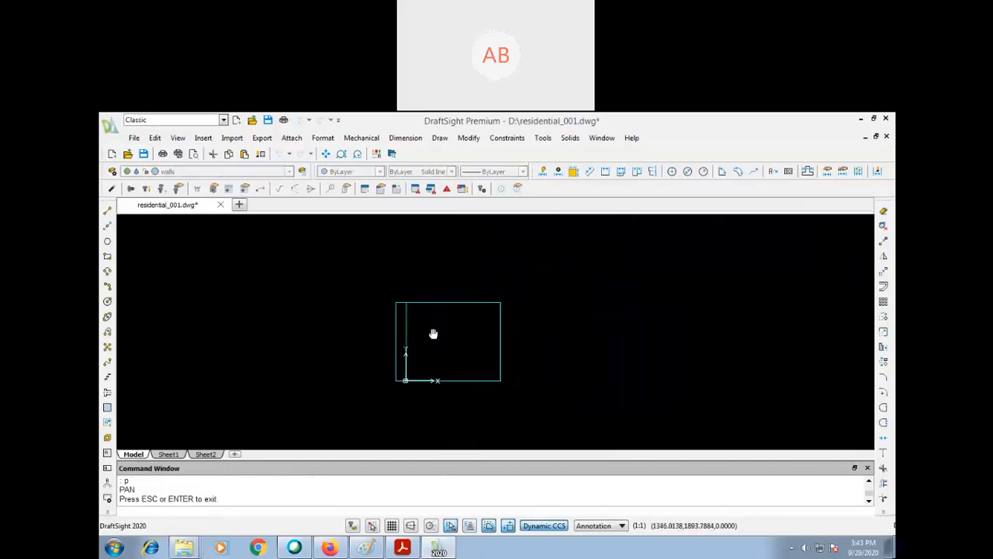
key("Escape")
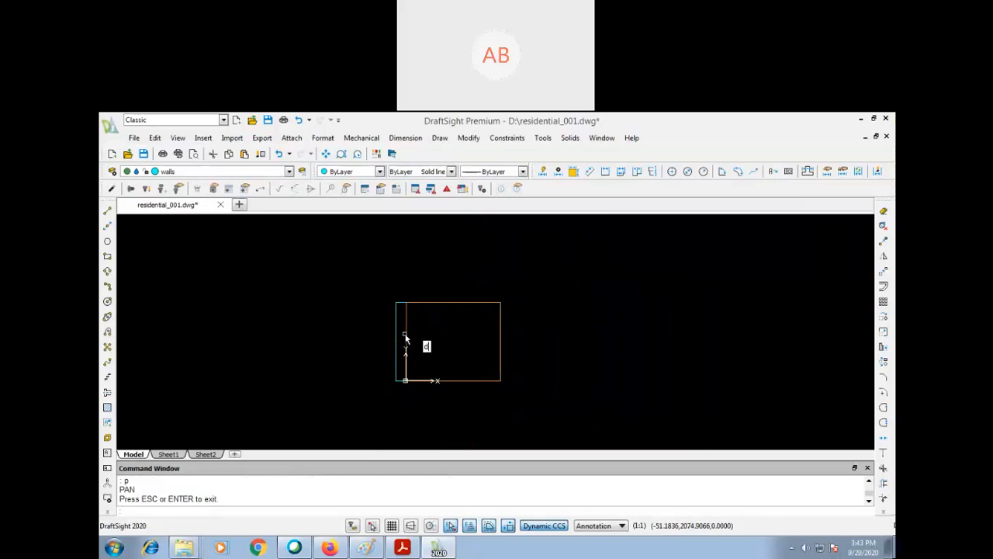
- Try a measurement scale factor of 30 for the linear dimensions of dimstyle01 and accept the options
key("Return")
left_click(307, 337)
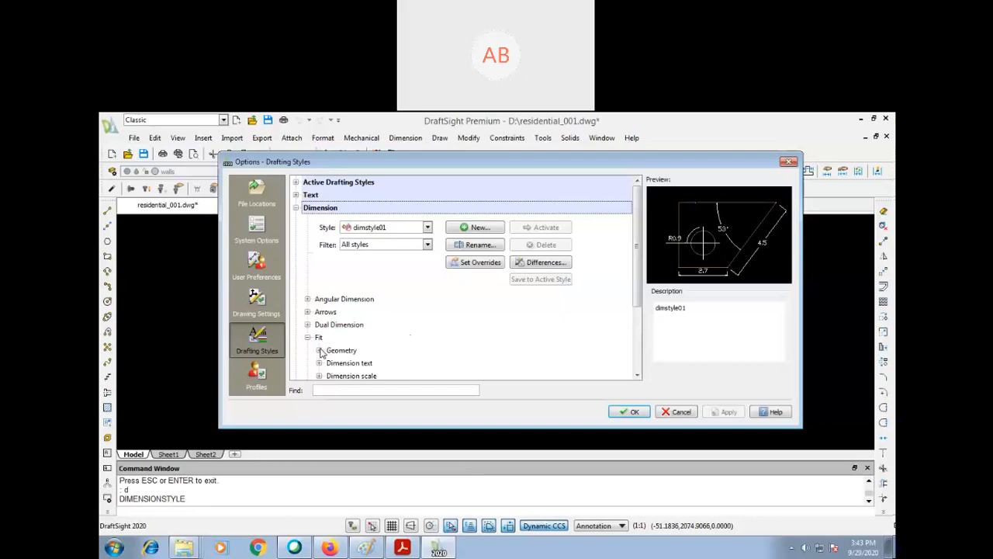
left_click(319, 351)
left_click_drag(637, 264, 634, 348)
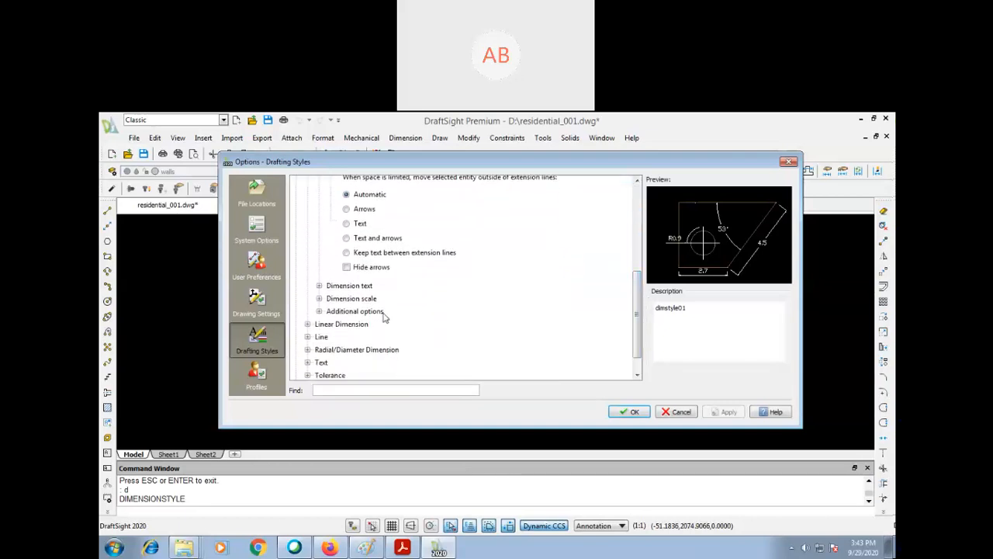
left_click(319, 286)
left_click(318, 367)
left_click_drag(631, 296, 629, 352)
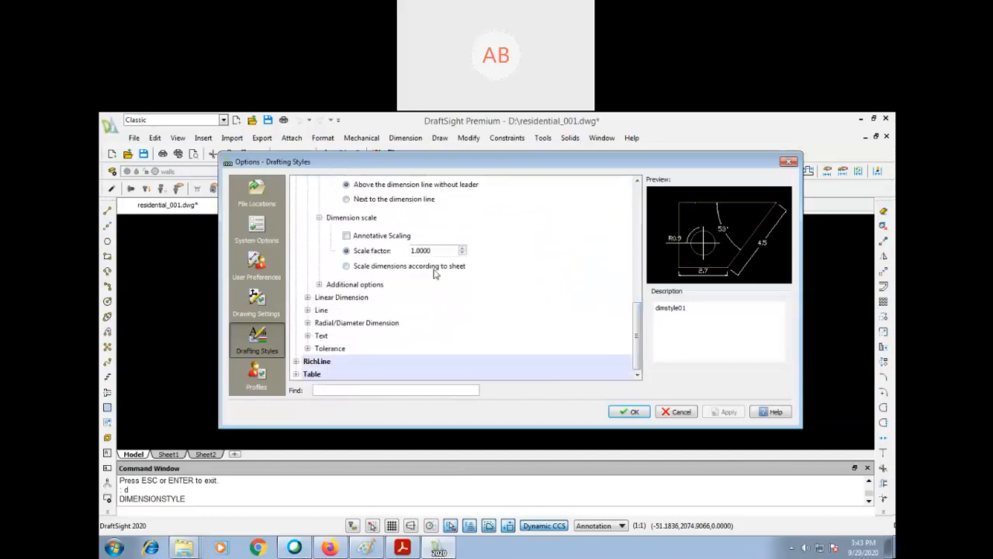
left_click(308, 298)
mouse_move(634, 303)
left_mouse_down()
mouse_move(625, 336)
mouse_move(635, 315)
left_mouse_up()
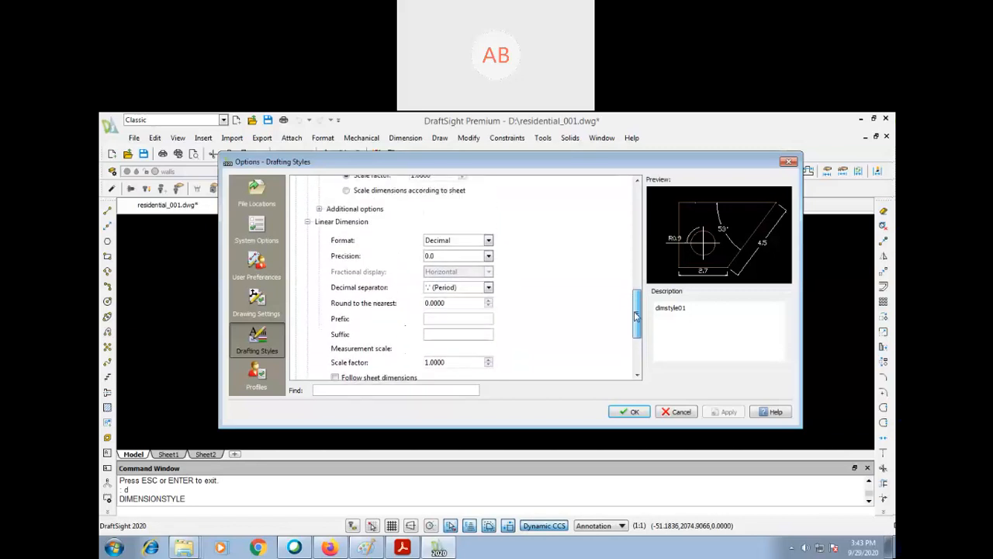
left_click_drag(454, 365, 360, 363)
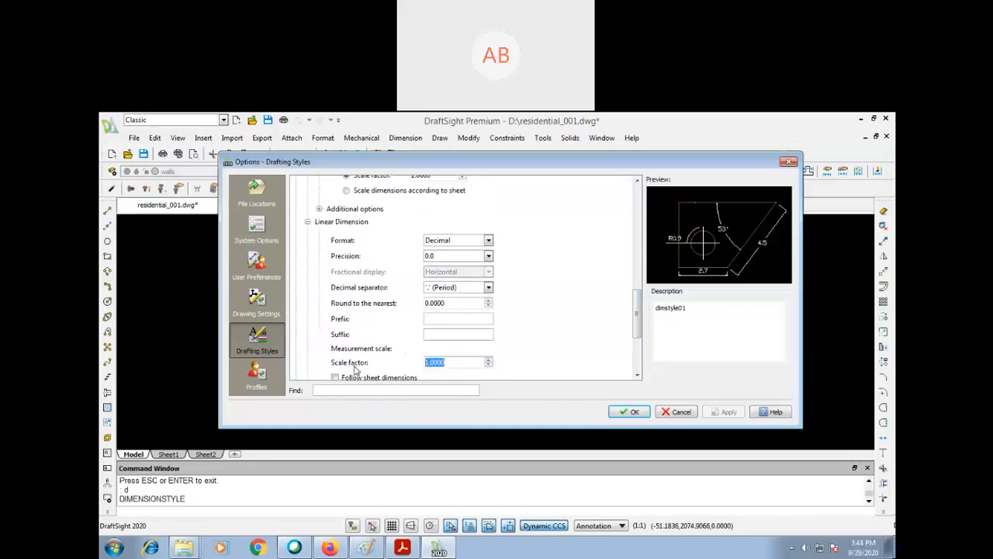
type("30")
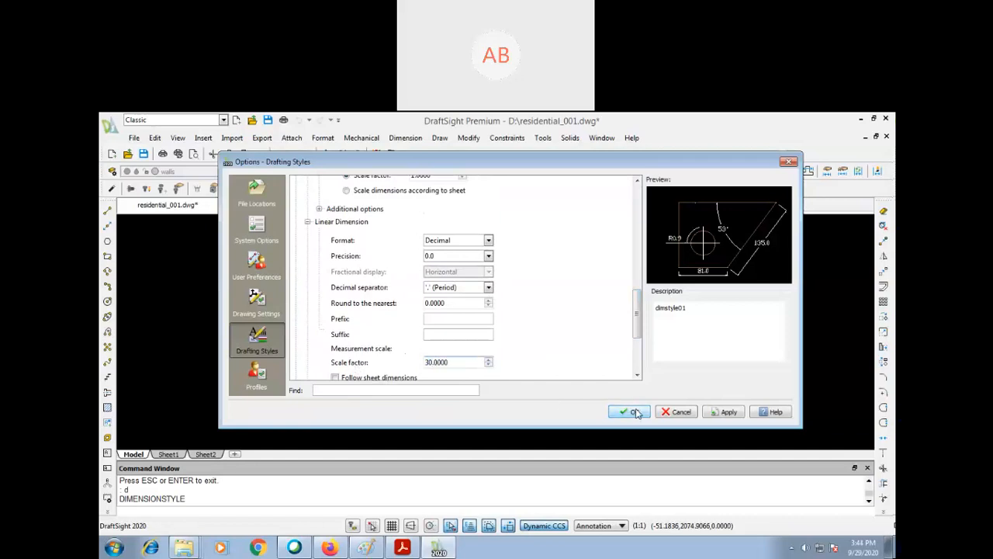
left_click(634, 412)
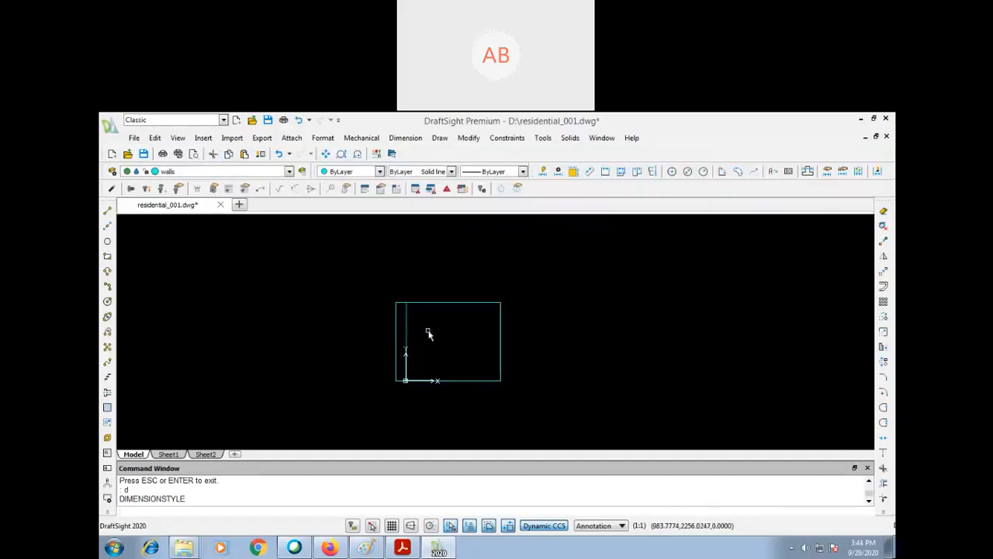
- Add a linear dimension just above the room's upper wall and zoom in on its text
type("dli")
key("Return")
key("Return")
left_click(441, 301)
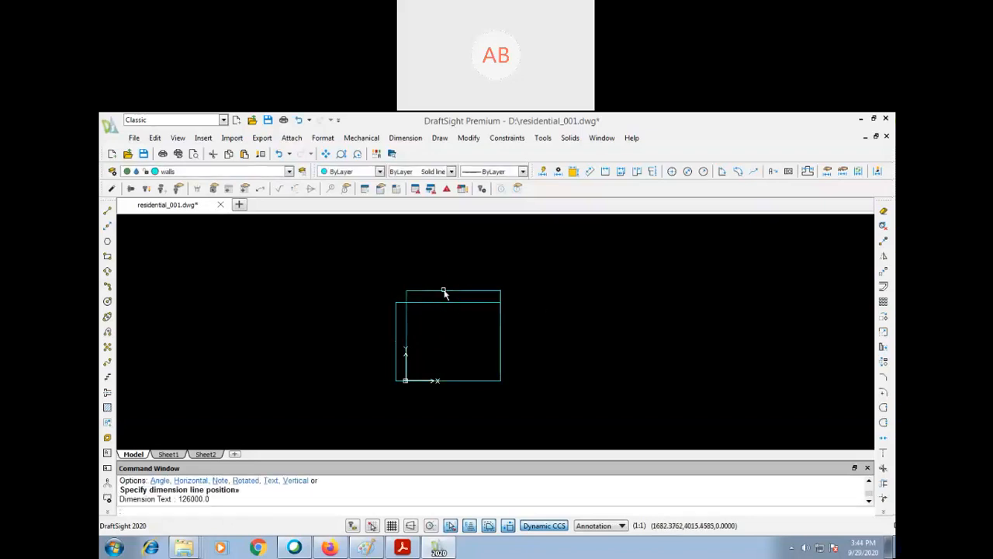
type("z")
key("Return")
left_click(475, 280)
left_click(435, 308)
key("Return")
left_click(494, 279)
left_click(462, 311)
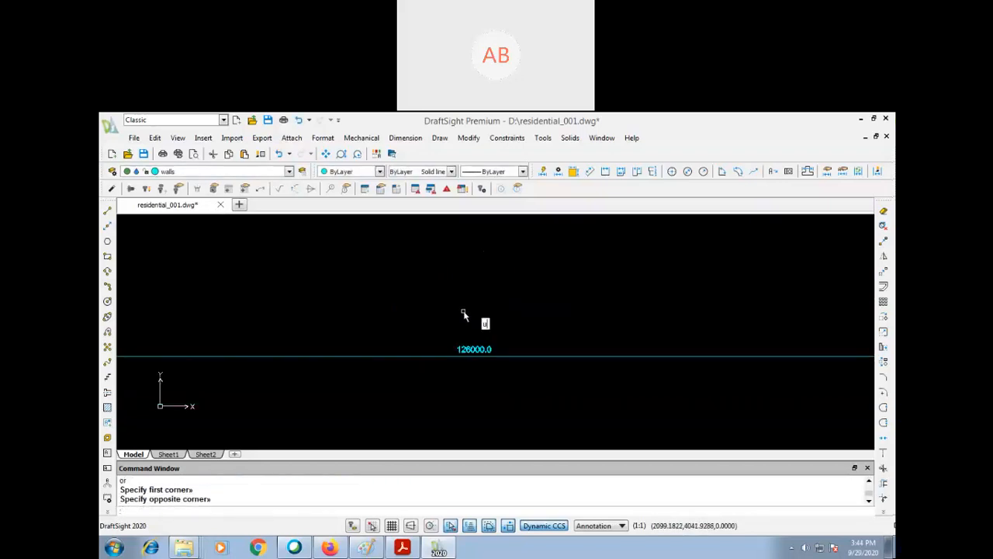
- Undo the zooms and the linear dimension above the upper wall
key("ctrl+z")
key("ctrl+z")
key("ctrl+z")
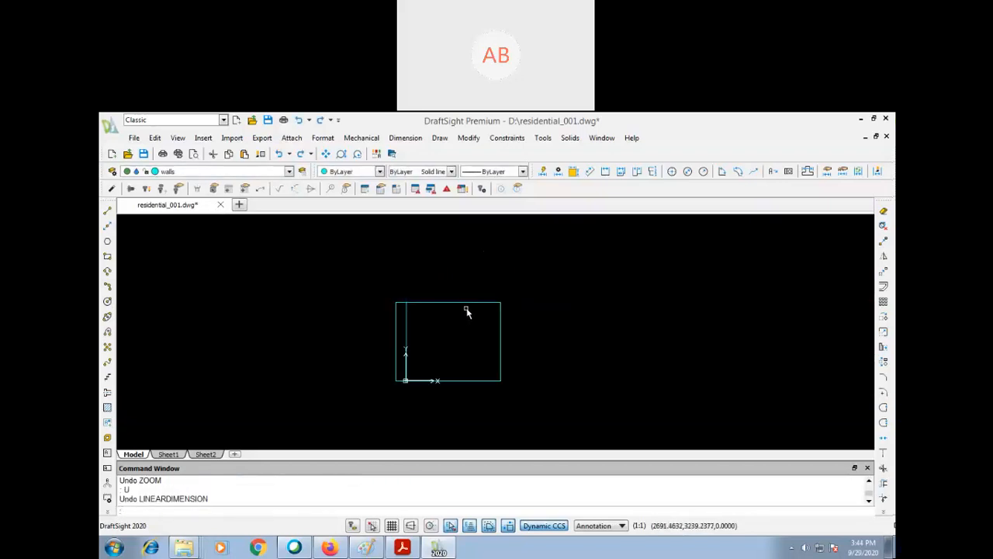
- Set the linear dimension measurement scale factor of dimstyle01 to 1
key("Return")
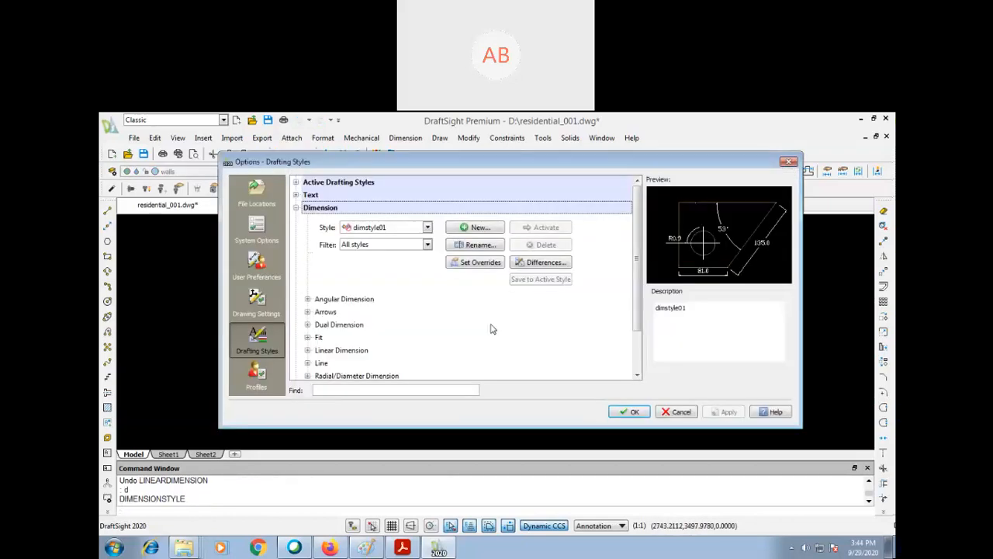
left_click(308, 351)
scroll(642, 293, "down", 3)
scroll(642, 291, "down", 3)
left_click_drag(449, 323, 369, 326)
type("1.0000")
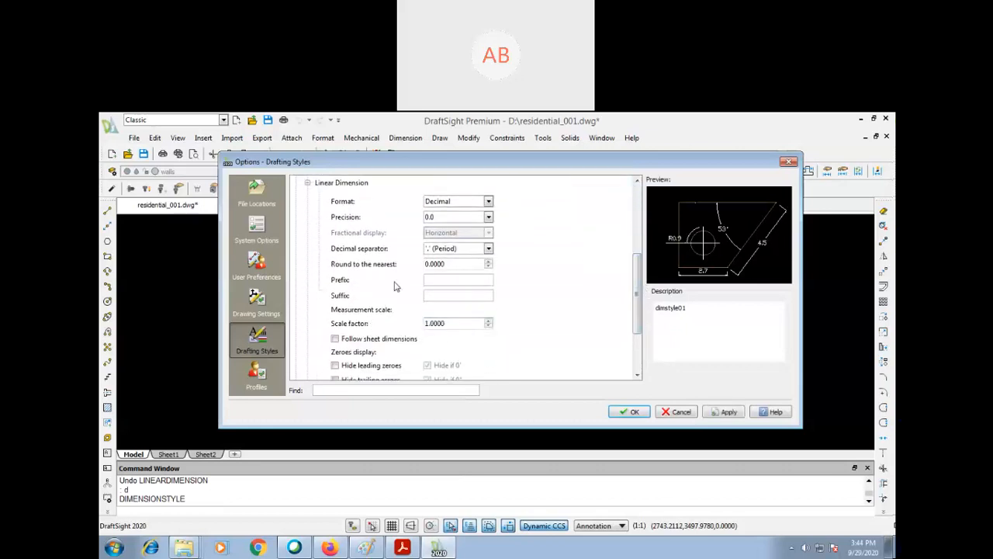
- Examine the zeroes display, dimension line, extension line and dimension split settings of dimstyle01
scroll(638, 314, "down", 3)
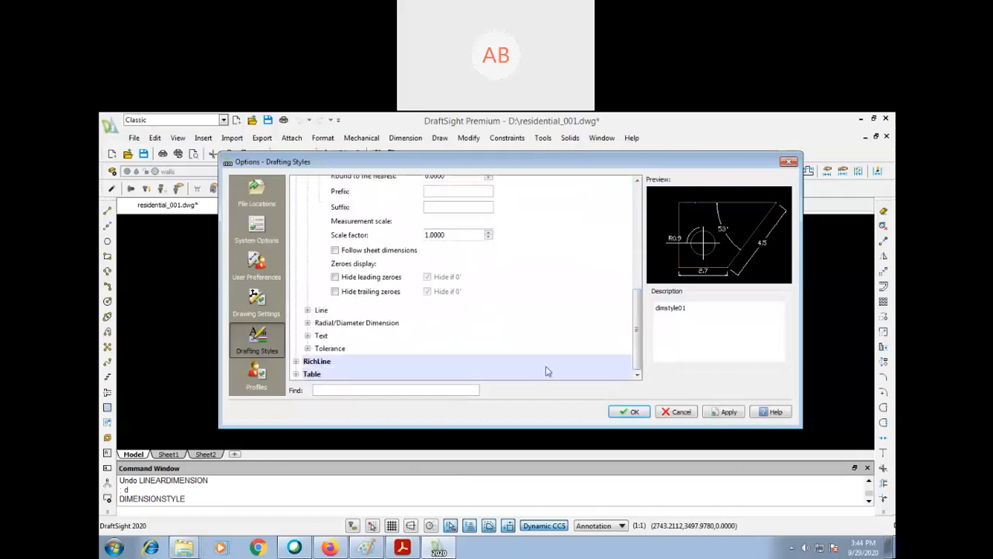
left_click(308, 311)
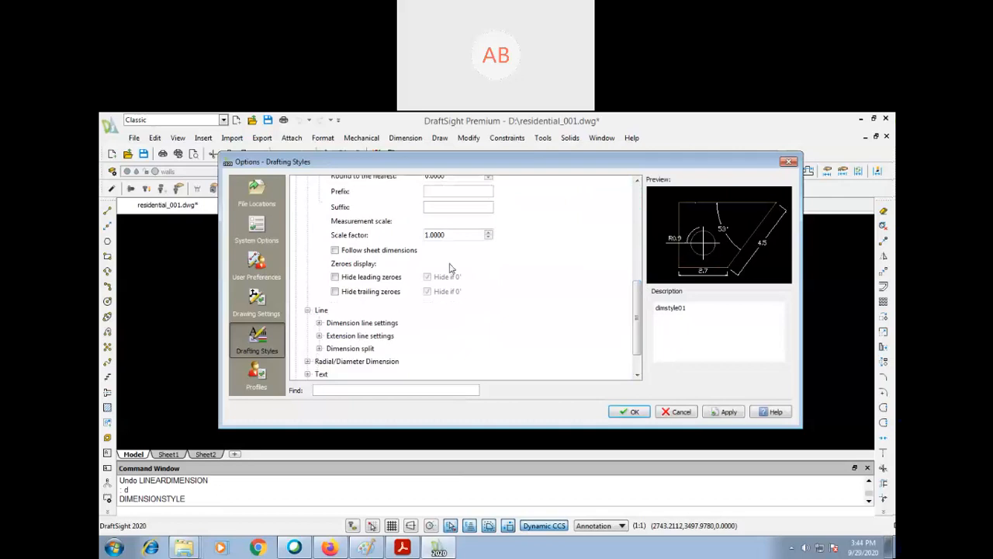
left_click_drag(638, 298, 641, 231)
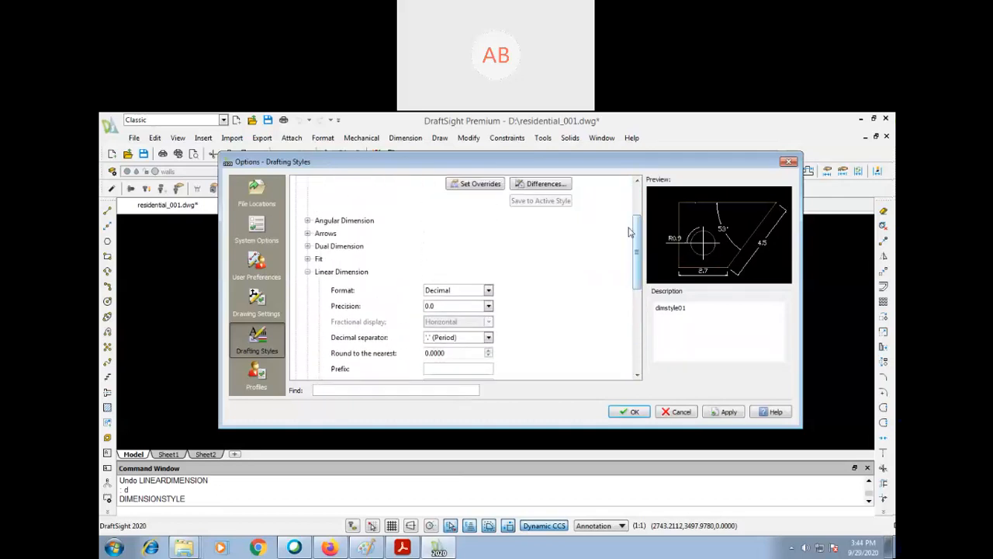
left_click(308, 260)
left_click_drag(633, 264, 627, 354)
left_click(319, 285)
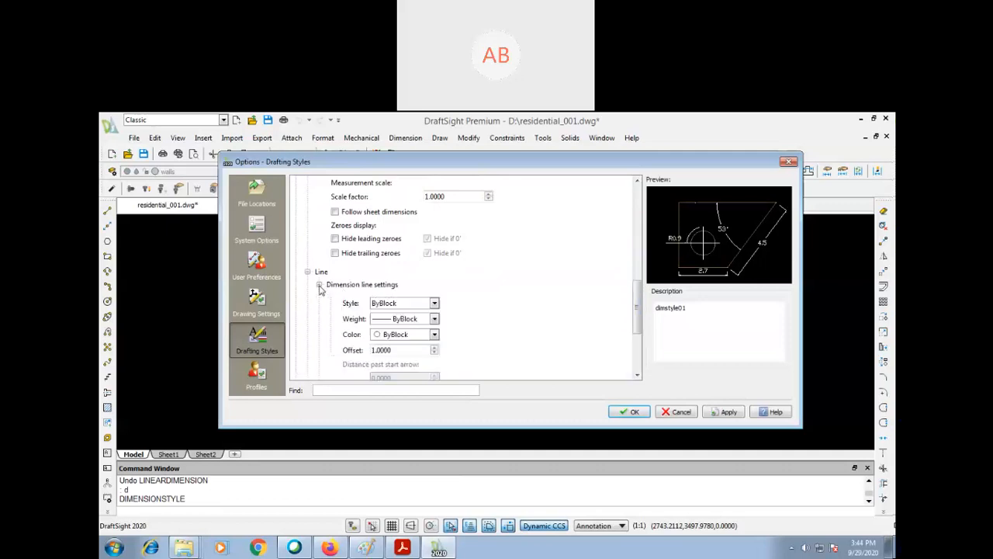
scroll(638, 314, "down", 3)
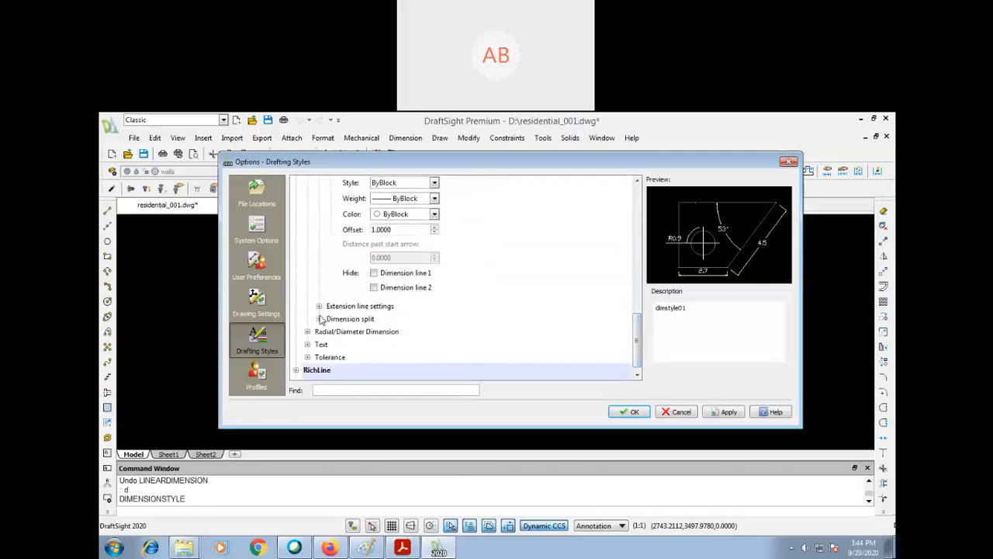
left_click(319, 319)
left_click(319, 307)
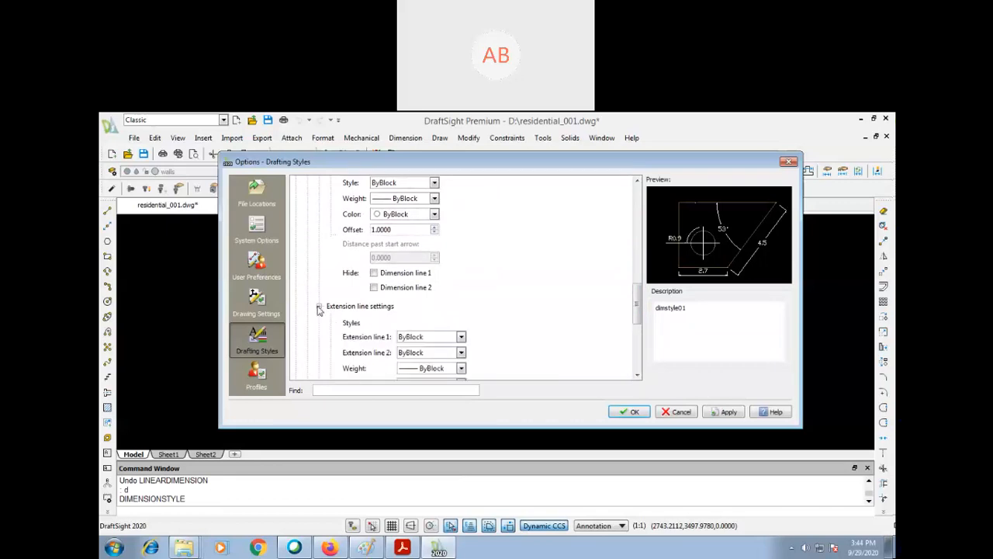
- Examine the fit geometry, arrow and radial/diameter dimension settings of dimstyle01
left_click_drag(636, 315, 666, 219)
left_click(319, 230)
left_click(319, 350)
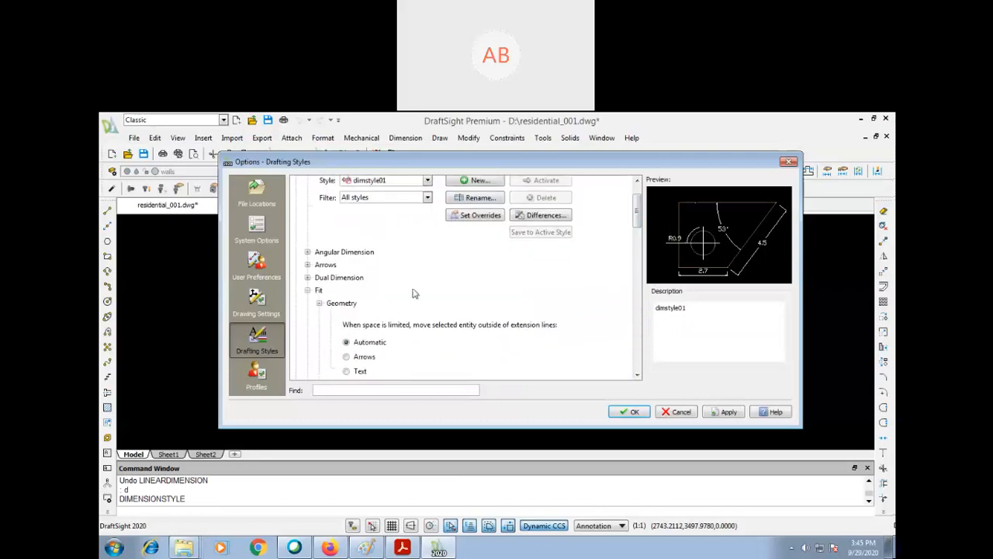
left_click(308, 264)
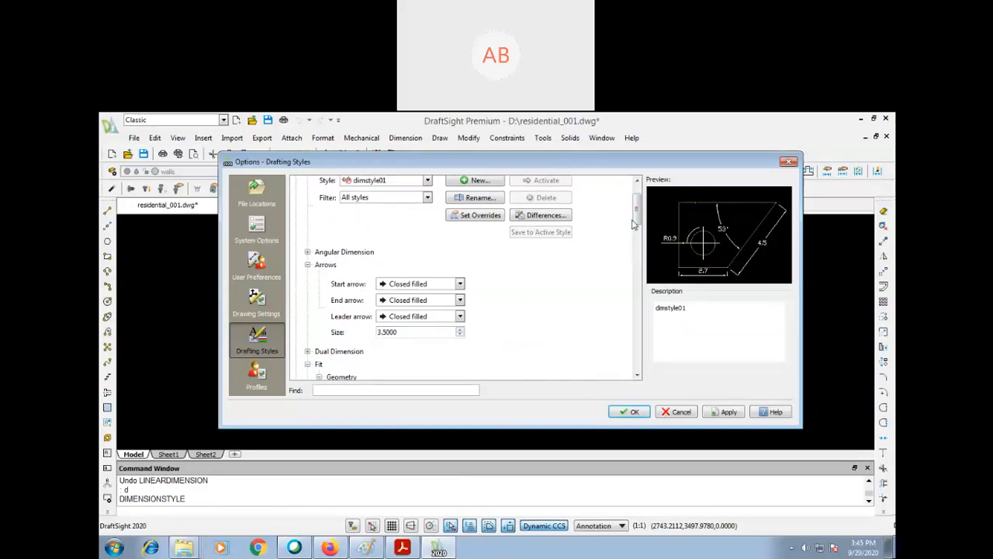
scroll(633, 233, "down", 4)
left_click_drag(633, 246, 622, 367)
left_click(307, 323)
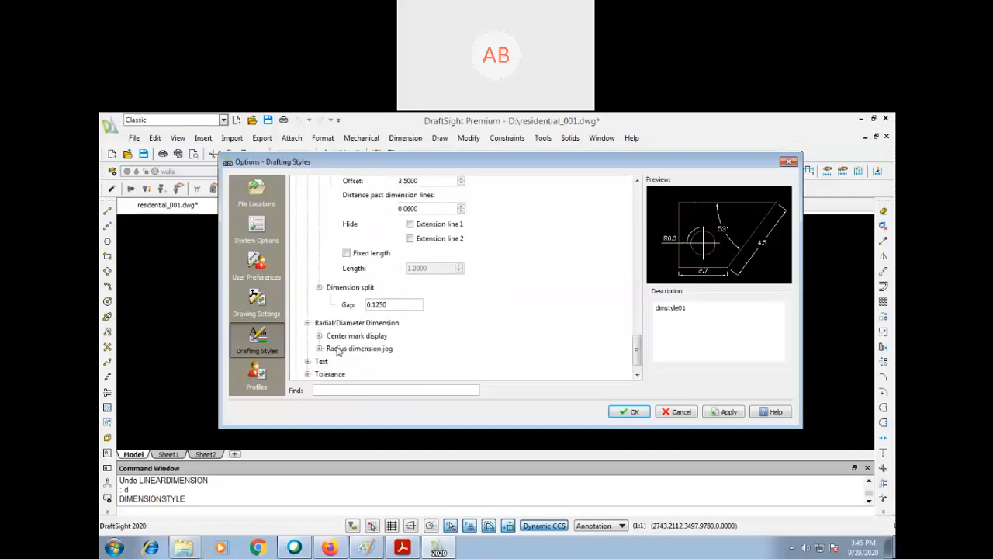
- Set the dimension text height of dimstyle01 to 100 and accept the options
left_click(307, 362)
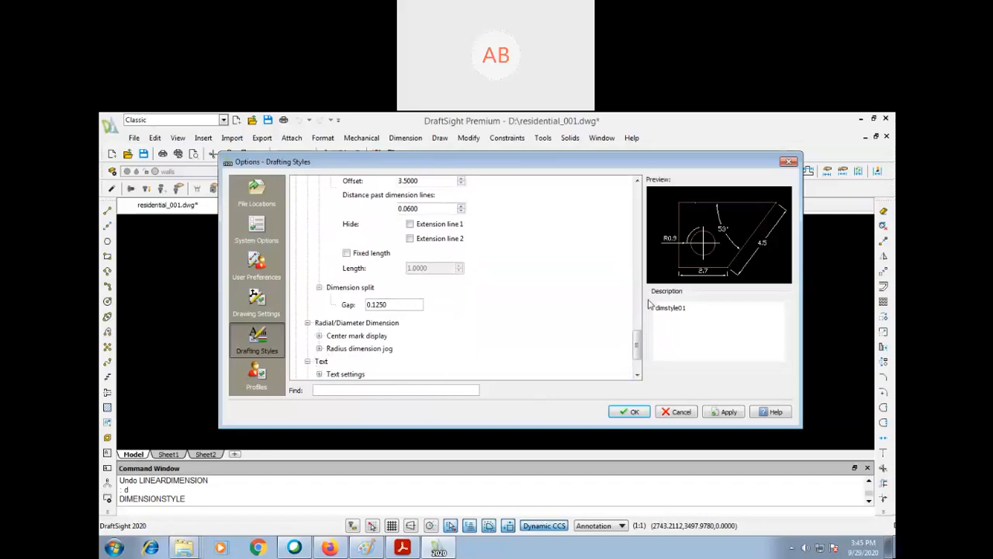
left_click_drag(638, 338, 638, 350)
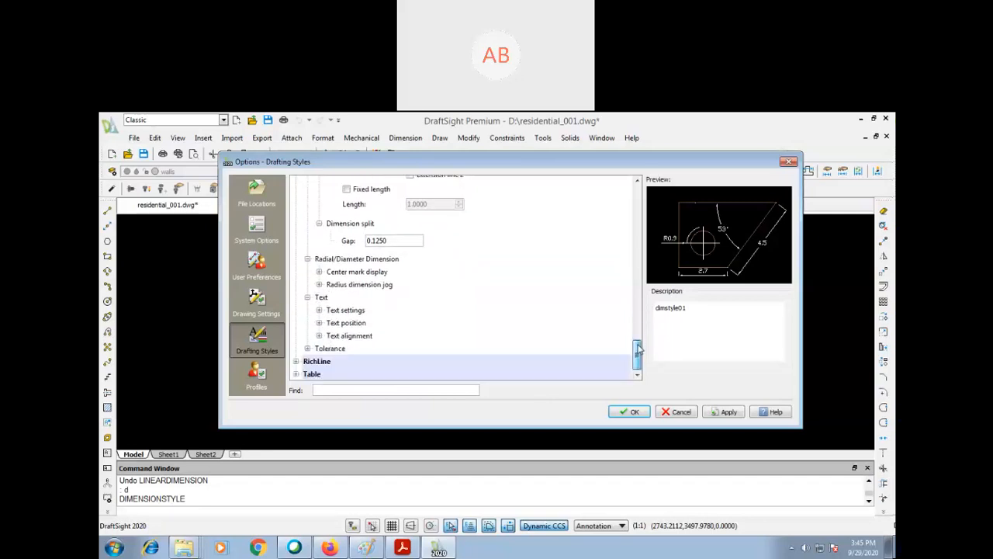
left_click(319, 310)
left_click_drag(637, 340, 636, 353)
left_click_drag(439, 273, 342, 275)
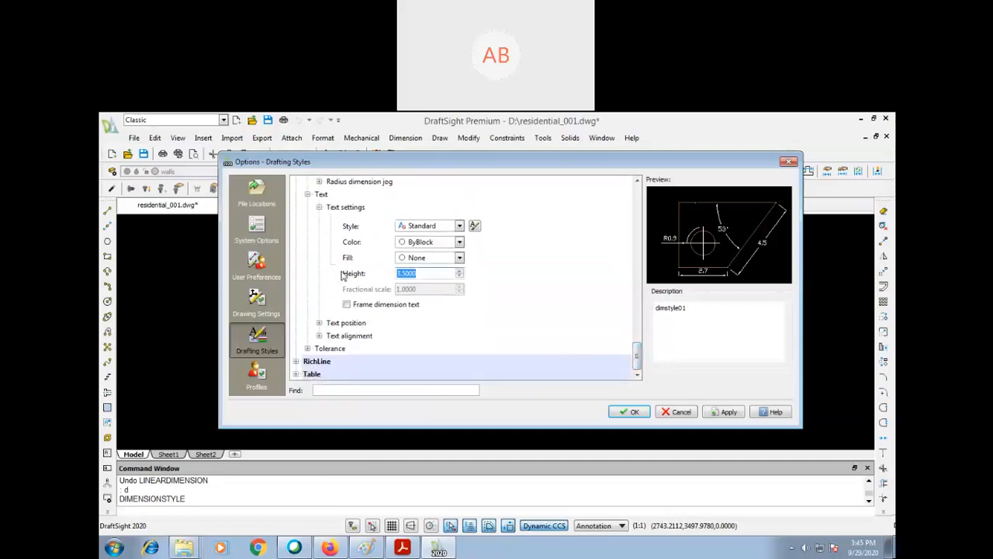
type("100")
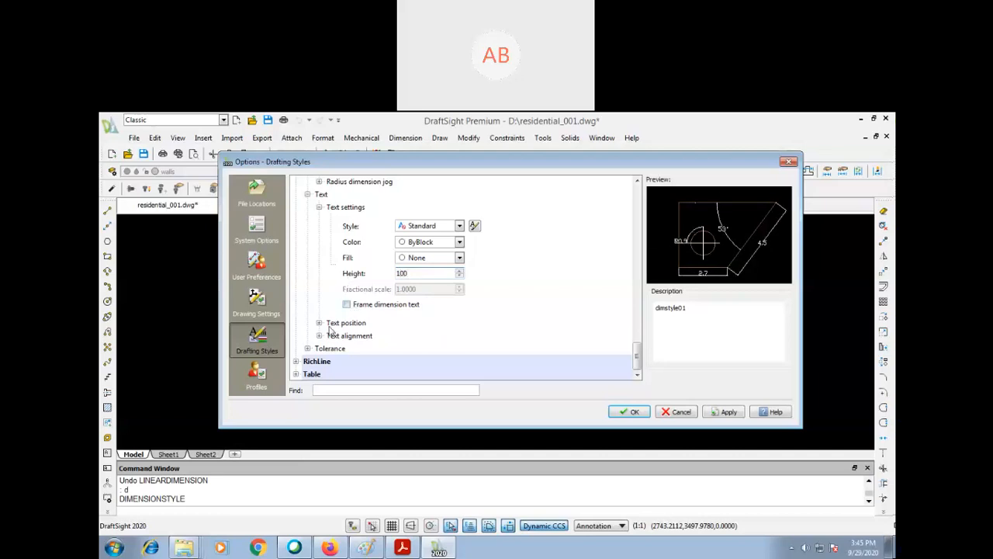
left_click(630, 412)
- Enlarge the view of the whole room outline to check the text size of its left wall dimension
type("z")
key("Return")
left_click(518, 288)
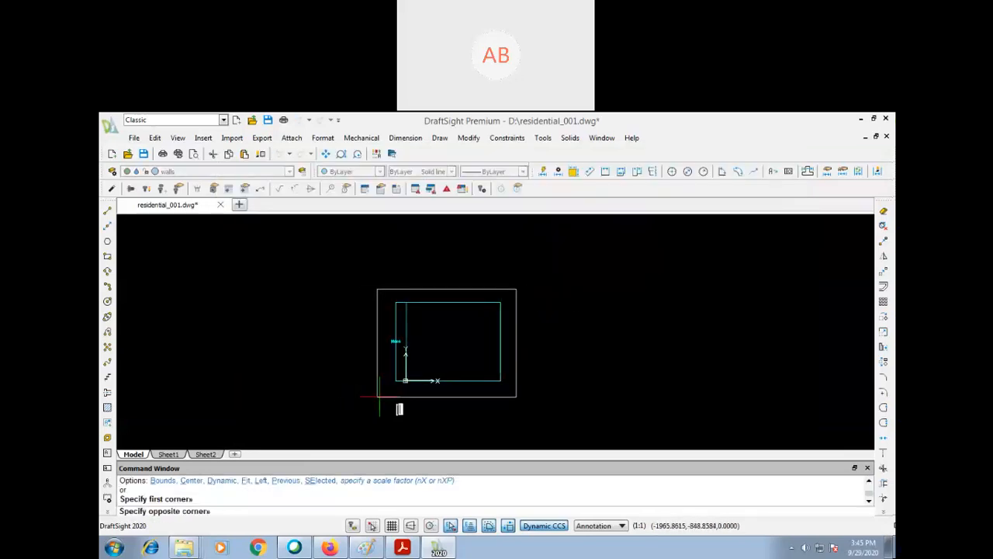
left_click(379, 409)
type("p")
key("Return")
left_click_drag(347, 334, 288, 334)
key("Escape")
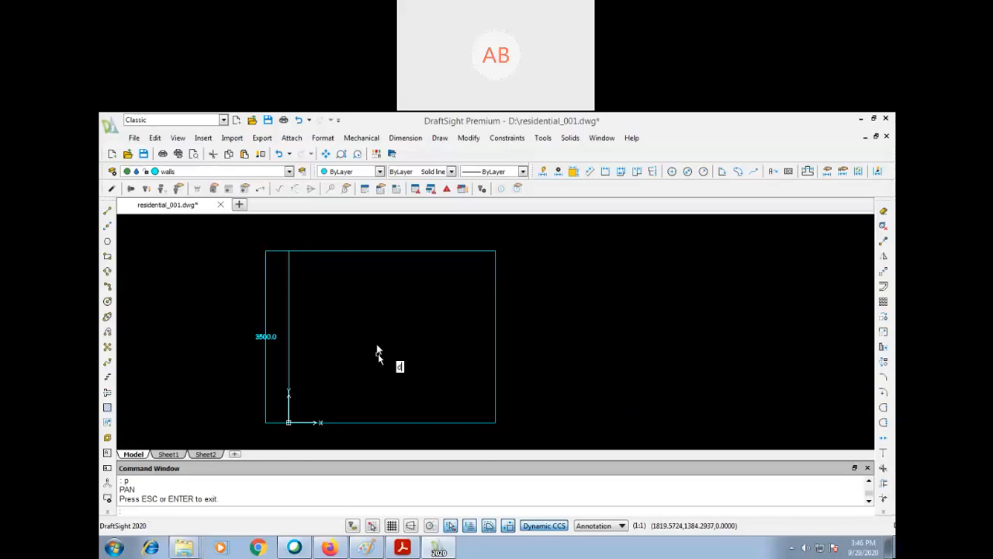
- Set the dimension text height of dimstyle01 to 280, apply the change and accept the options
type("d")
key("Return")
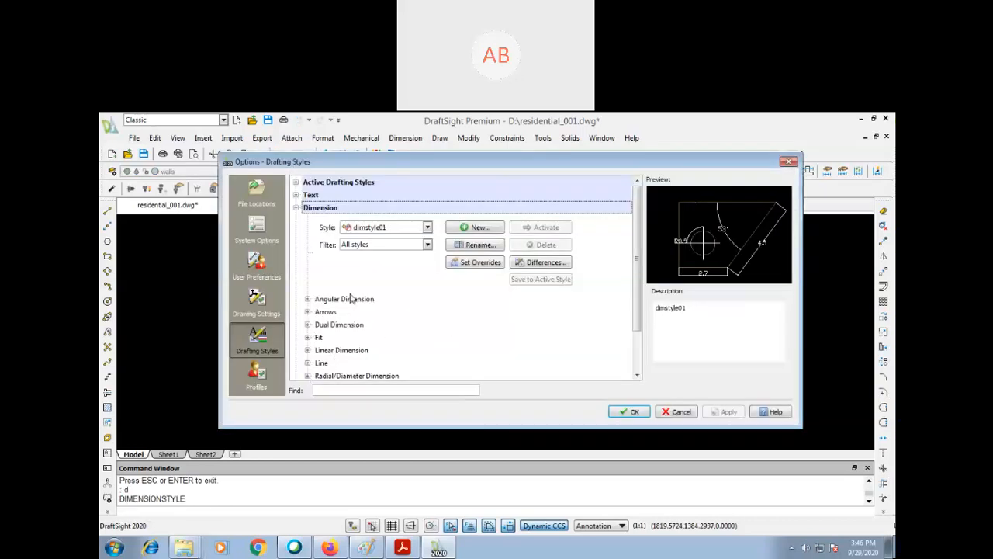
scroll(361, 301, "down", 1)
left_click(307, 337)
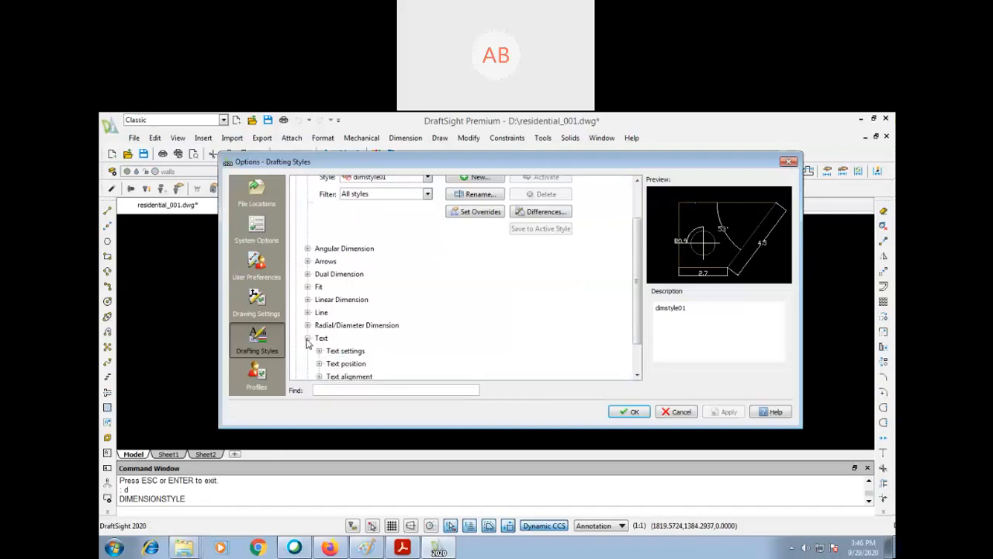
scroll(308, 335, "down", 1)
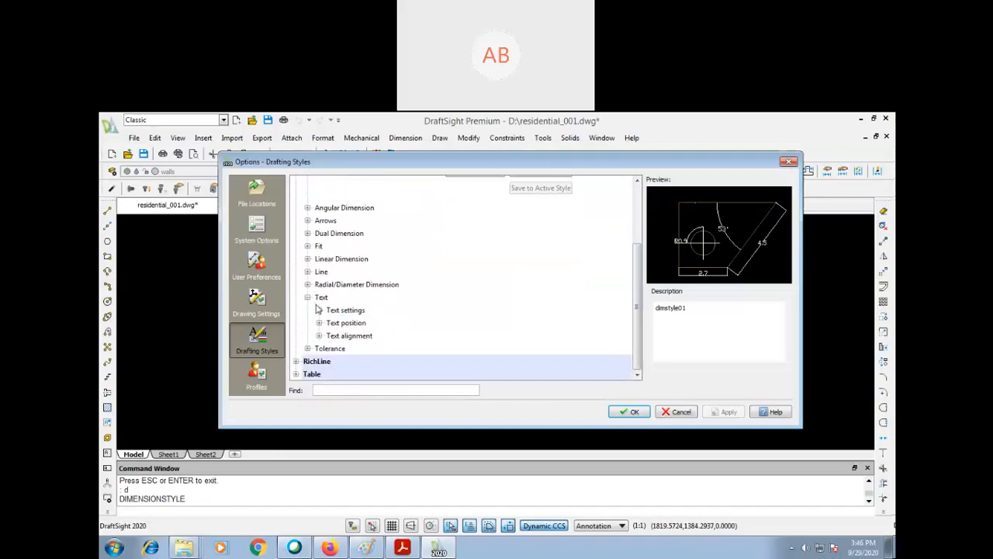
left_click(319, 311)
left_click(436, 376)
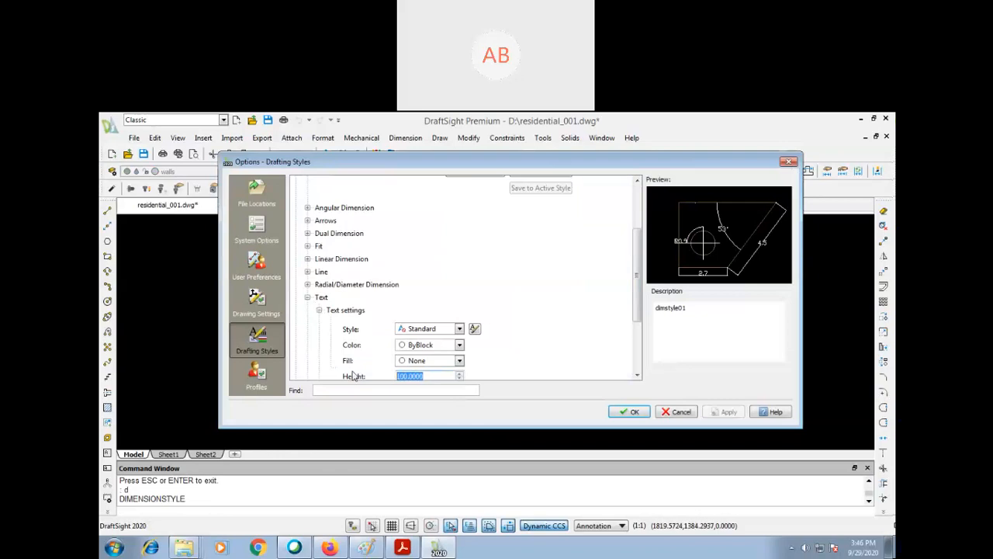
type("2")
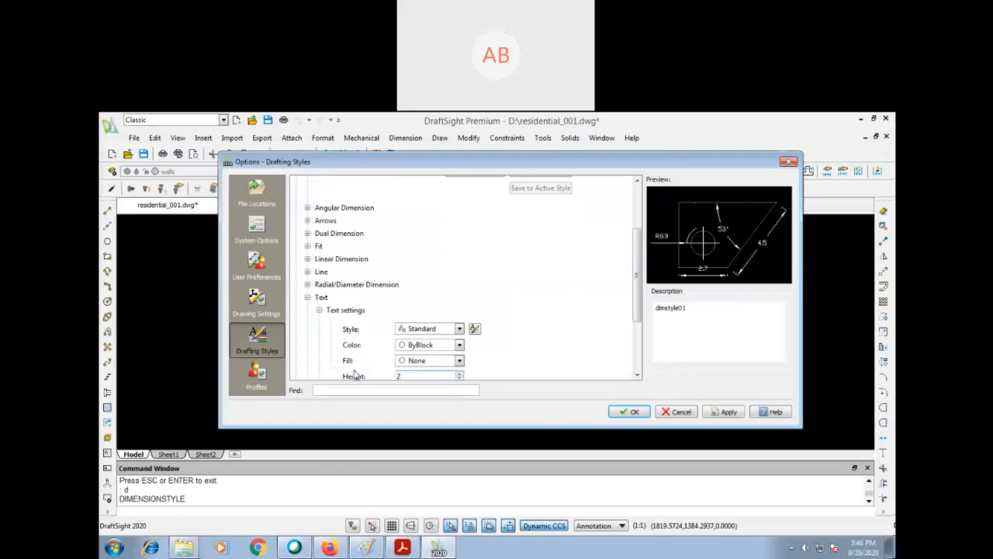
type("80")
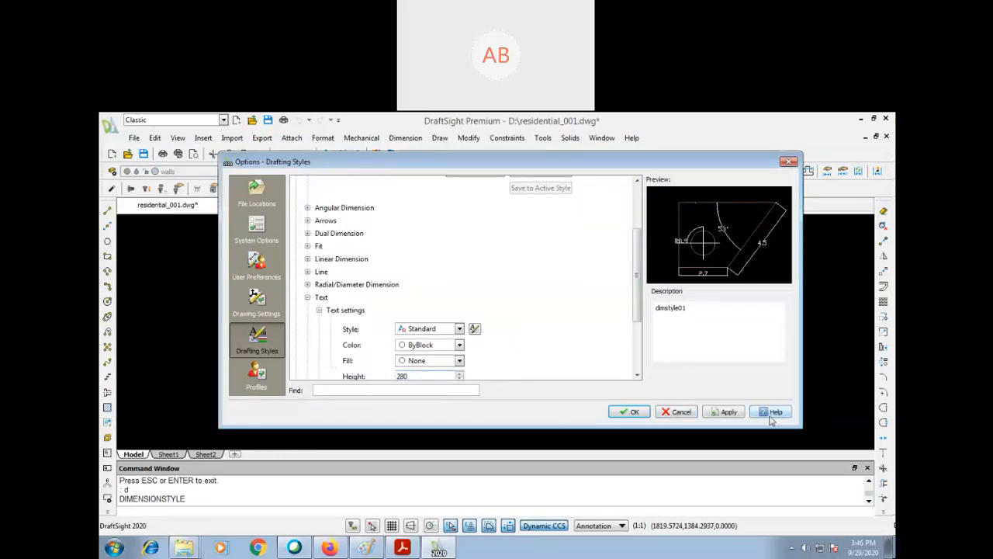
left_click(733, 416)
left_click(633, 413)
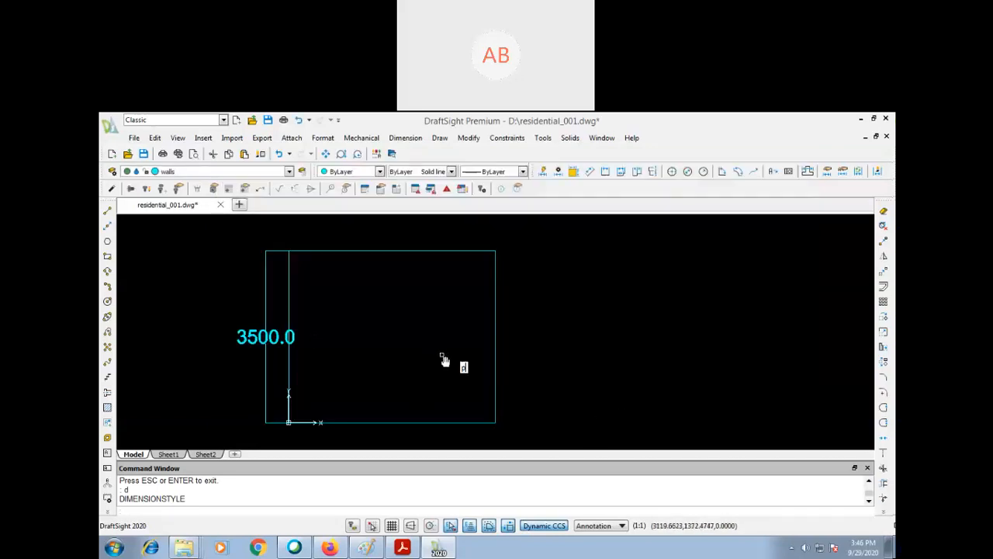
- Delete the existing vertical dimension of the room's left wall
type("p")
key("Return")
left_click_drag(443, 357, 522, 323)
scroll(499, 310, "down", 1)
key("Escape")
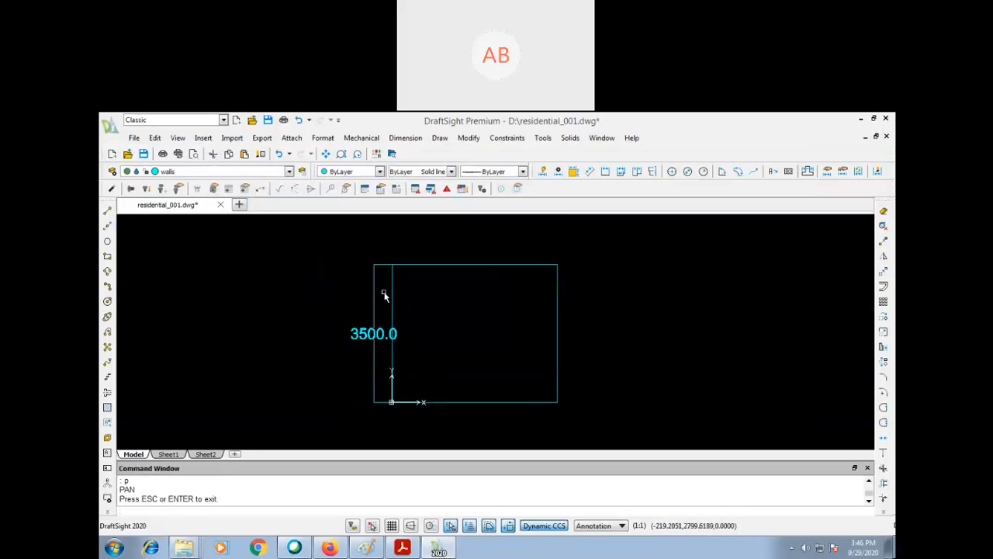
key("Delete")
left_click(350, 312)
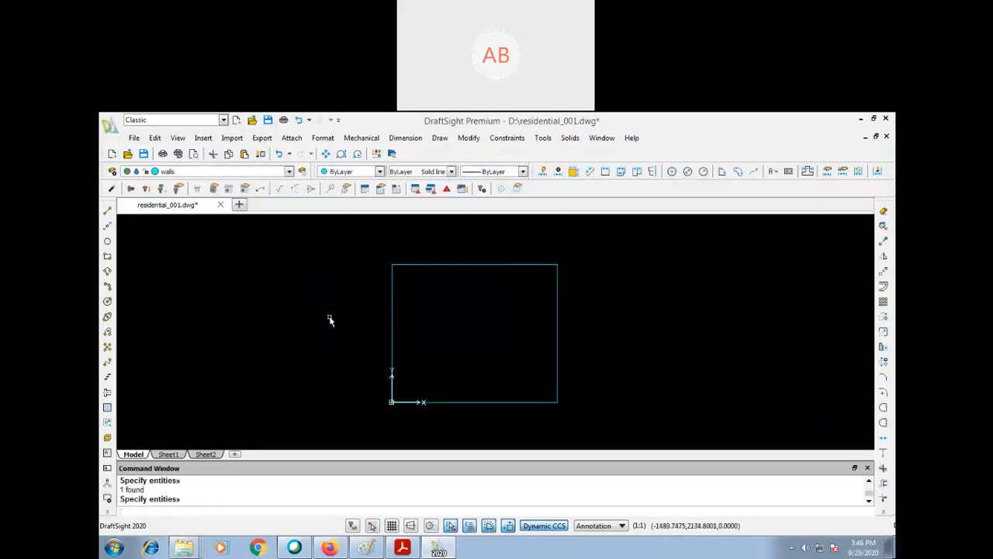
- Add a linear dimension to the room's top wall, placing the dimension line inside the outline just below the wall
type("p")
key("Return")
left_click_drag(445, 315, 414, 333)
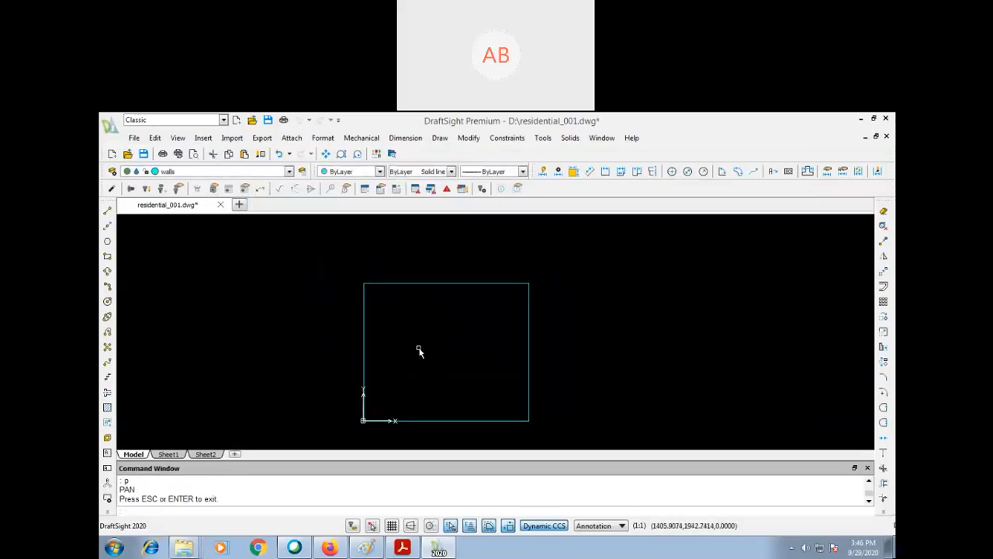
type("dli")
key("Return")
key("Return")
left_click(469, 284)
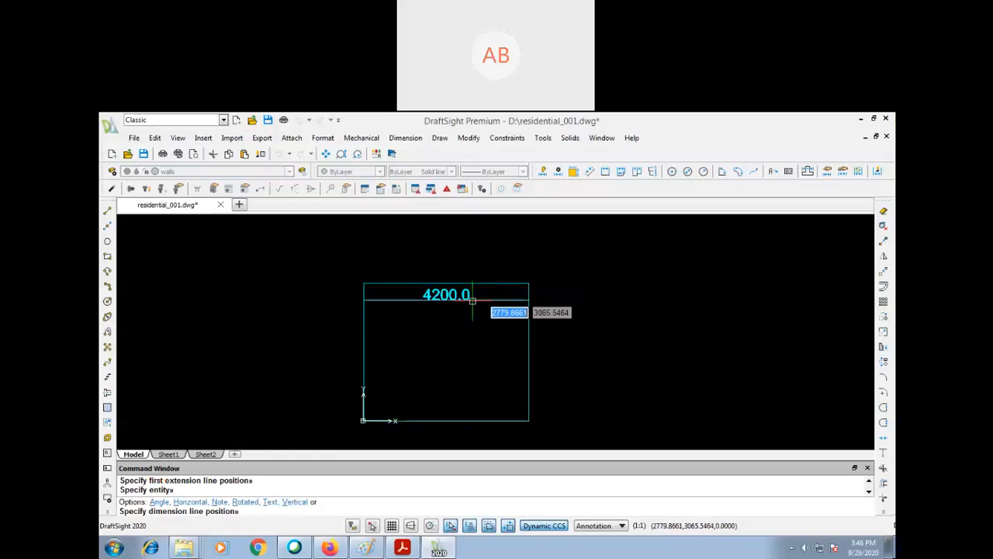
left_click(449, 319)
- Add a linear dimension to the room's left wall, placing the dimension line inside the outline near the wall
key("Return")
key("Return")
left_click(363, 345)
left_click(389, 359)
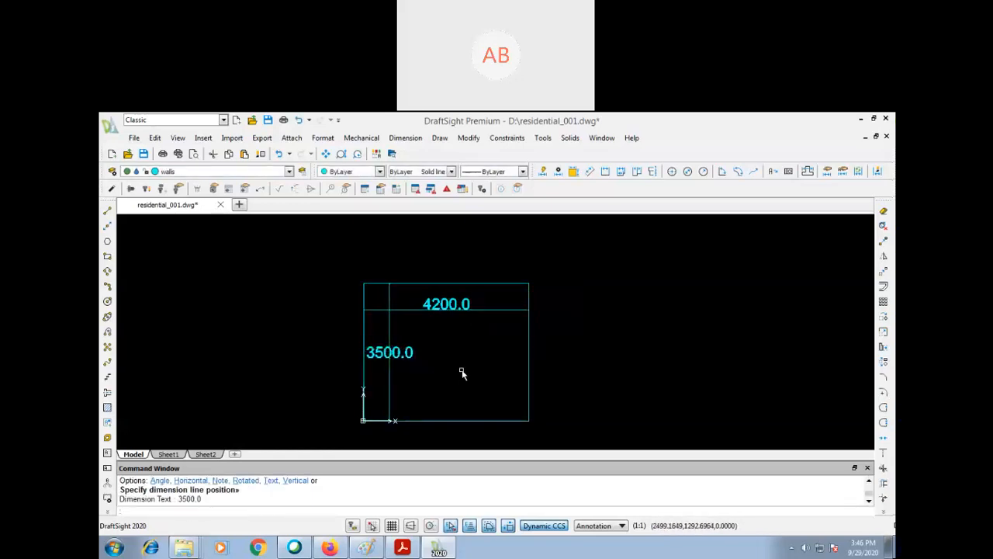
key("Down")
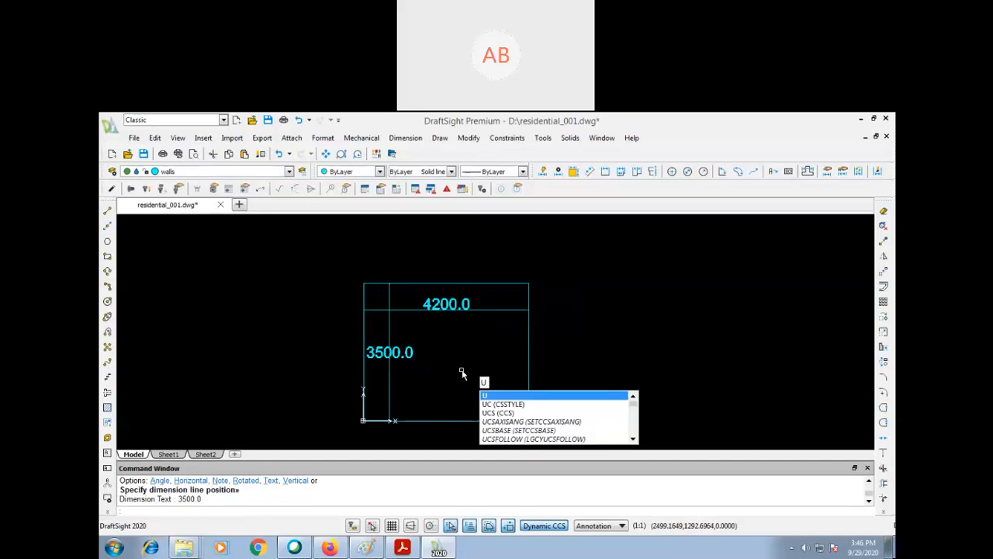
key("Escape")
key("Escape")
key("Escape")
- Move the top wall and left wall dimensions to the dim layer and clear the selection
left_click(497, 301)
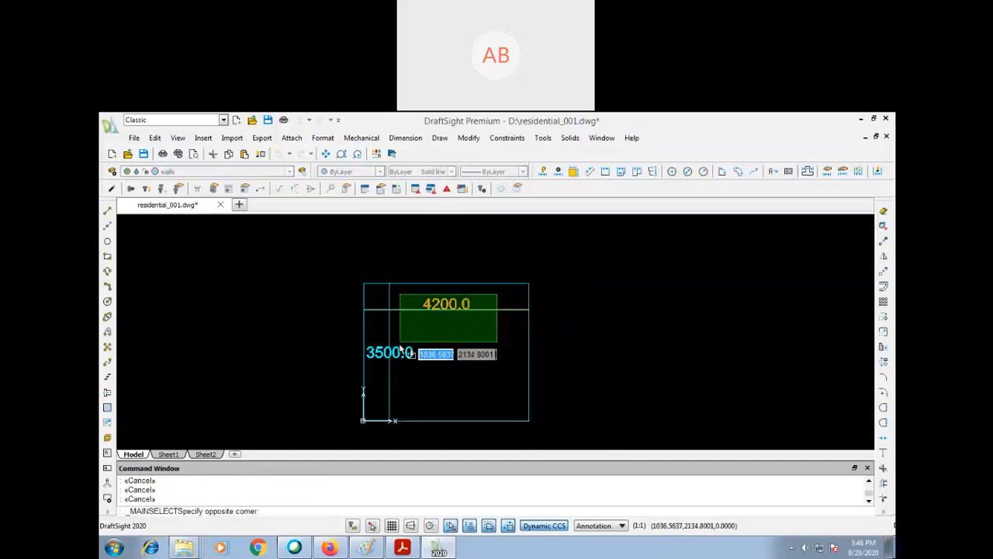
left_click(386, 371)
left_click(275, 171)
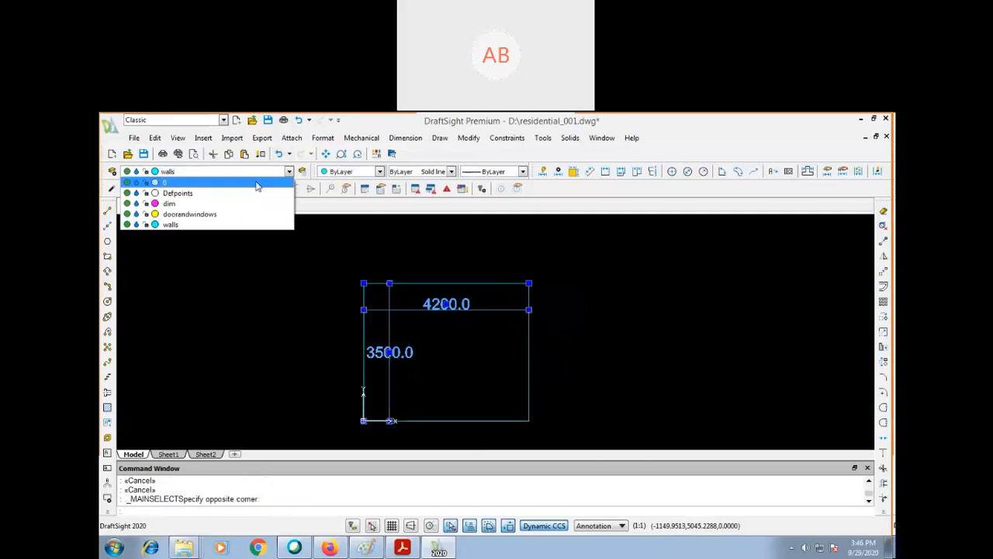
left_click(233, 201)
left_click(271, 325)
left_click(267, 328)
left_click(264, 329)
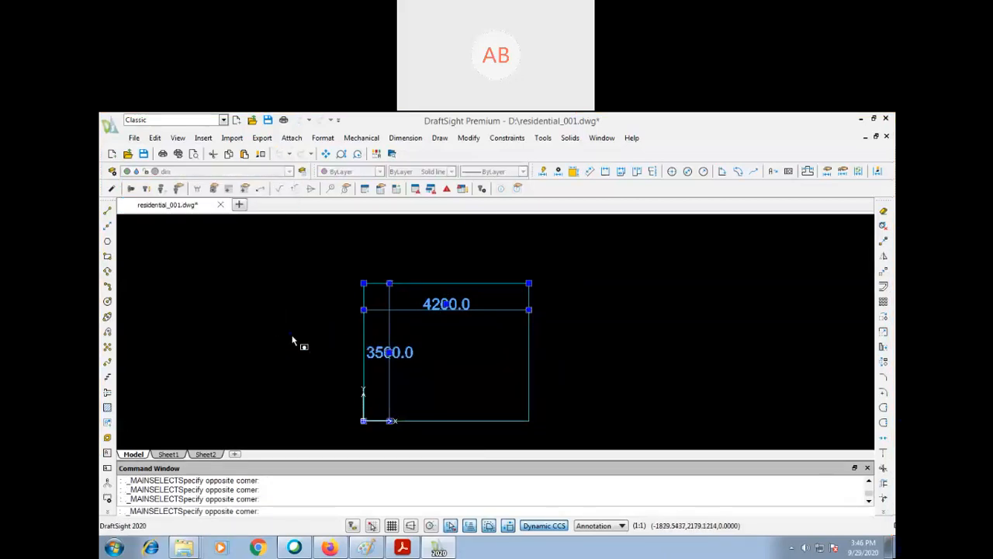
key("Escape")
key("Escape")
key("Escape")
type("p")
key("Return")
left_click_drag(299, 333, 268, 329)
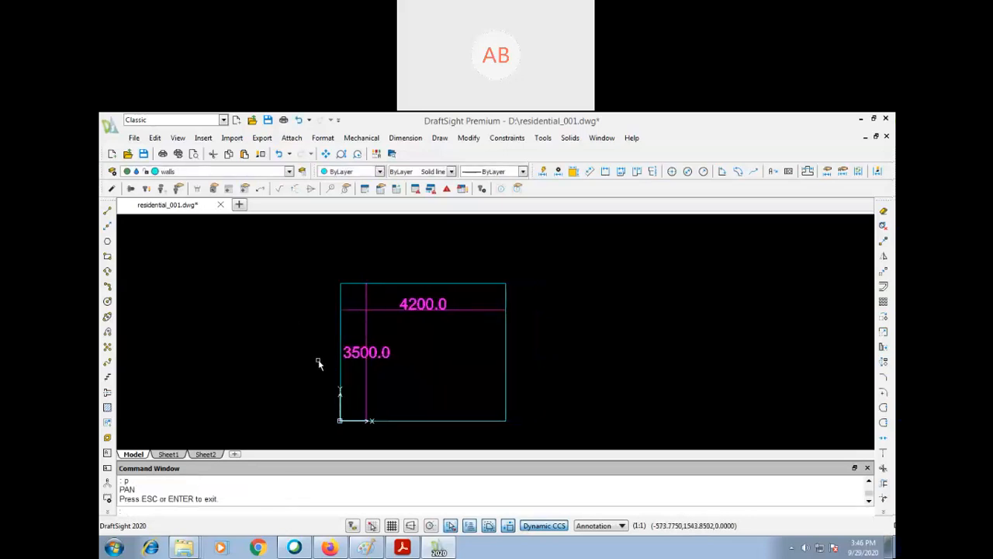
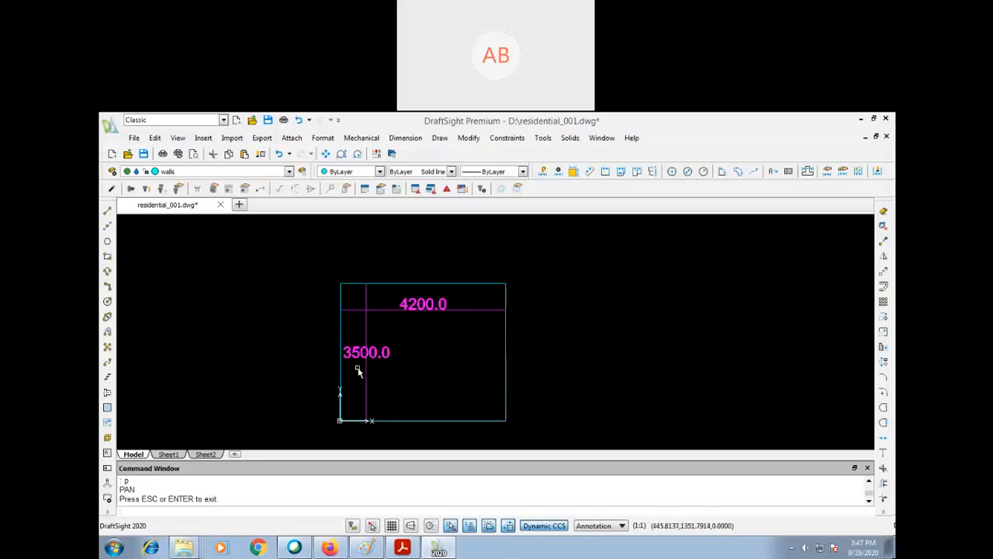
- Offset the room's right wall 3600 outward to the right to start the adjoining room
key("Return")
left_click(587, 332)
left_click(462, 397)
key("Return")
type("p")
key("Return")
left_click_drag(469, 396, 441, 388)
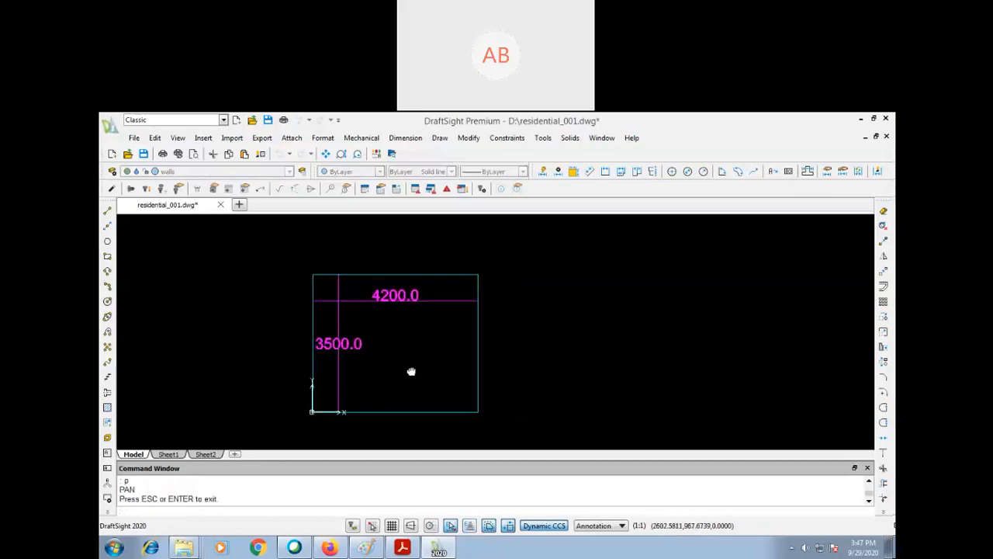
key("Escape")
type("o")
key("Return")
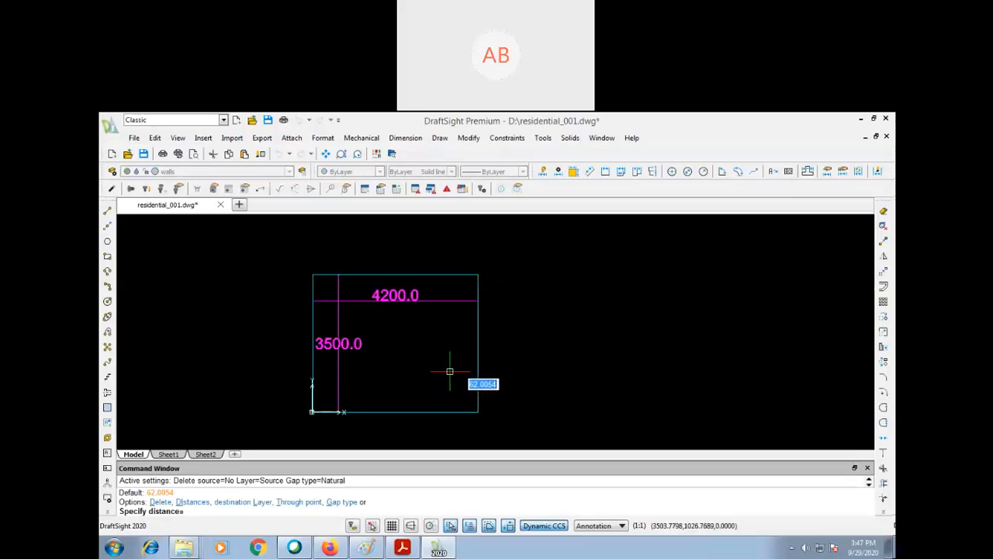
type("3600")
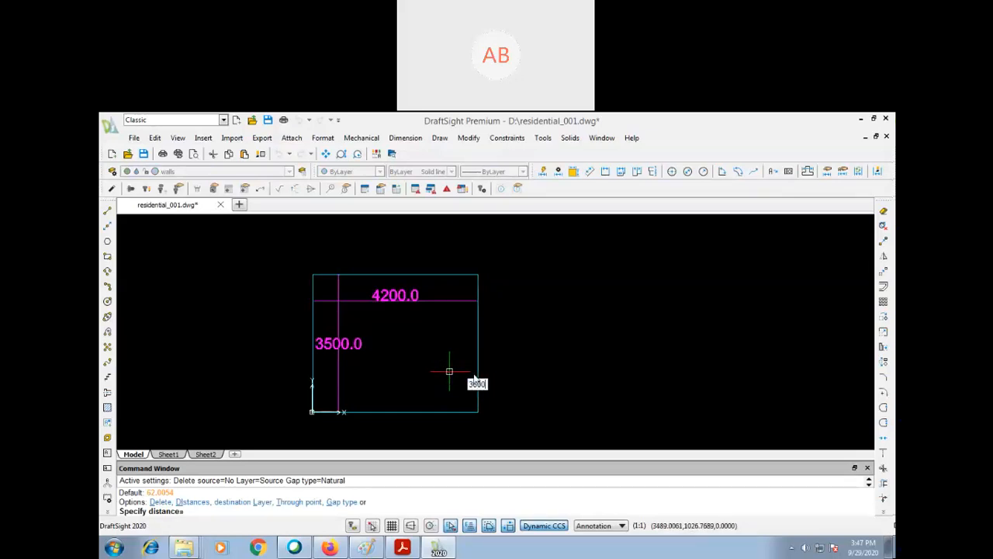
key("Return")
left_click(479, 366)
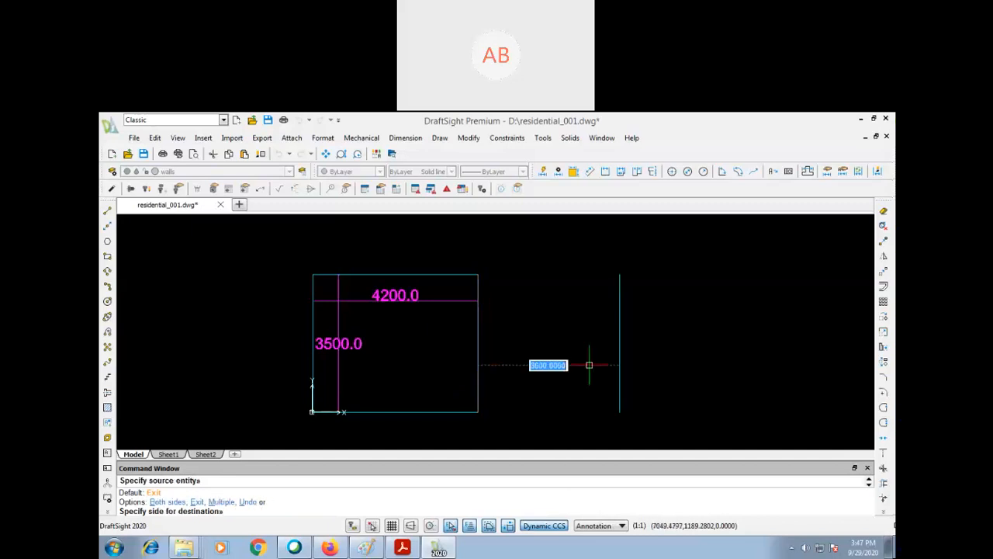
left_click(589, 364)
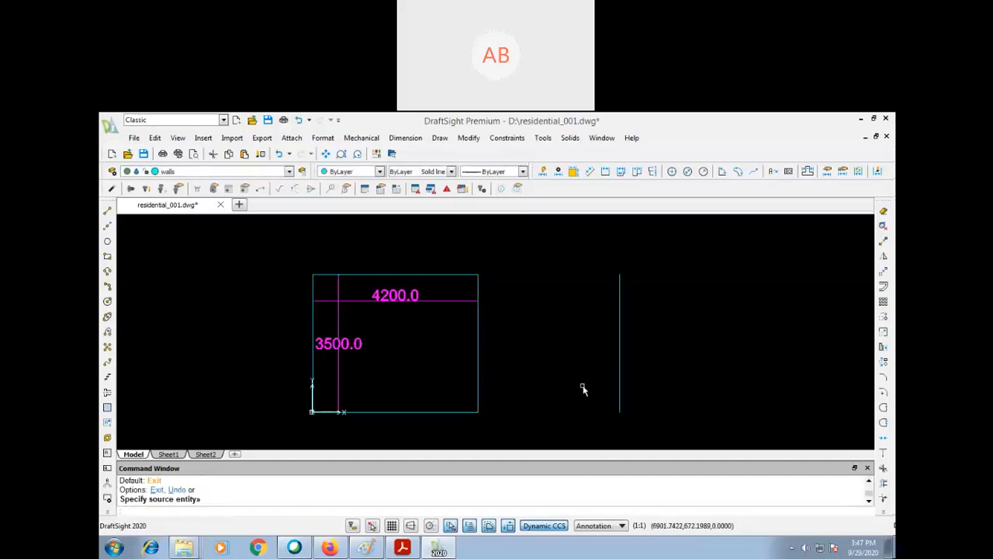
- Draw a line from the room's lower right corner to the lower end of the 3600 offset wall
type("p")
key("Return")
left_click_drag(565, 381, 525, 381)
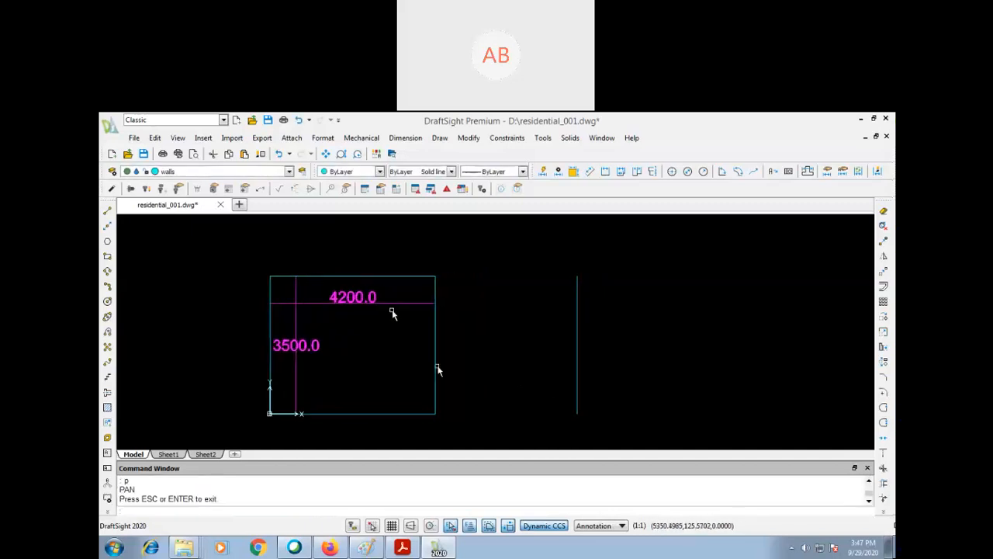
key("Escape")
type("l")
key("Return")
left_click(433, 413)
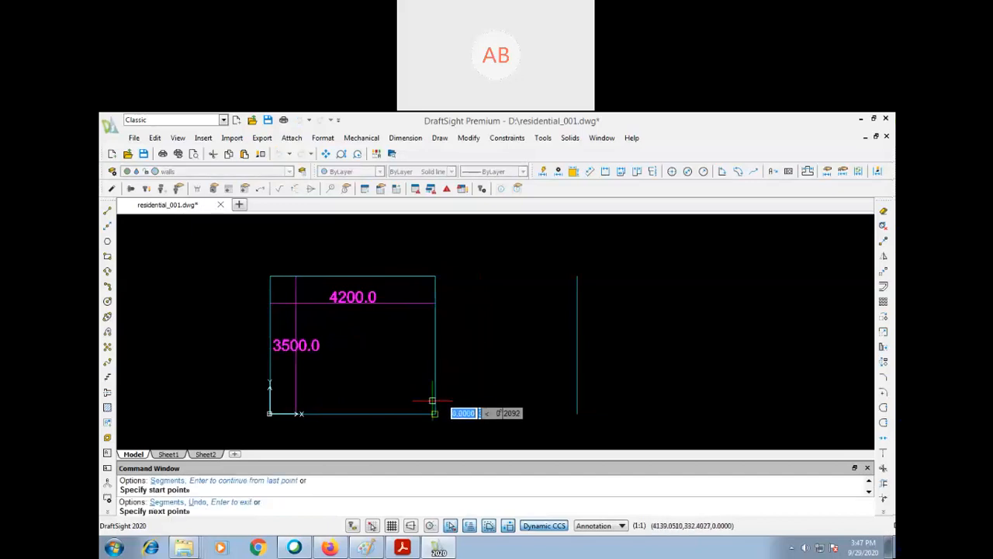
left_click(577, 413)
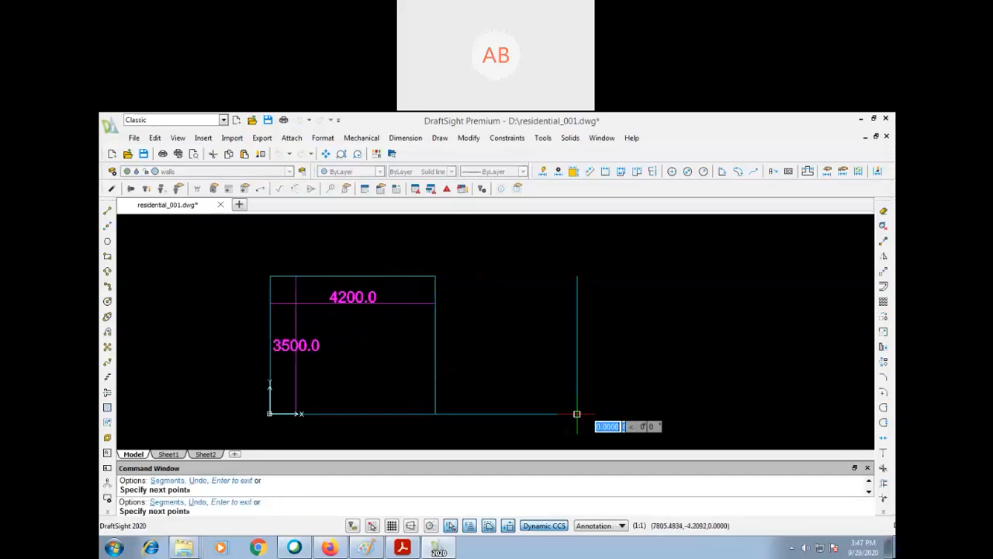
key("Escape")
- Offset the new bottom line between the two vertical walls 1000 upward
type("p")
key("Return")
left_click_drag(602, 370, 615, 365)
key("Escape")
type("o")
key("Return")
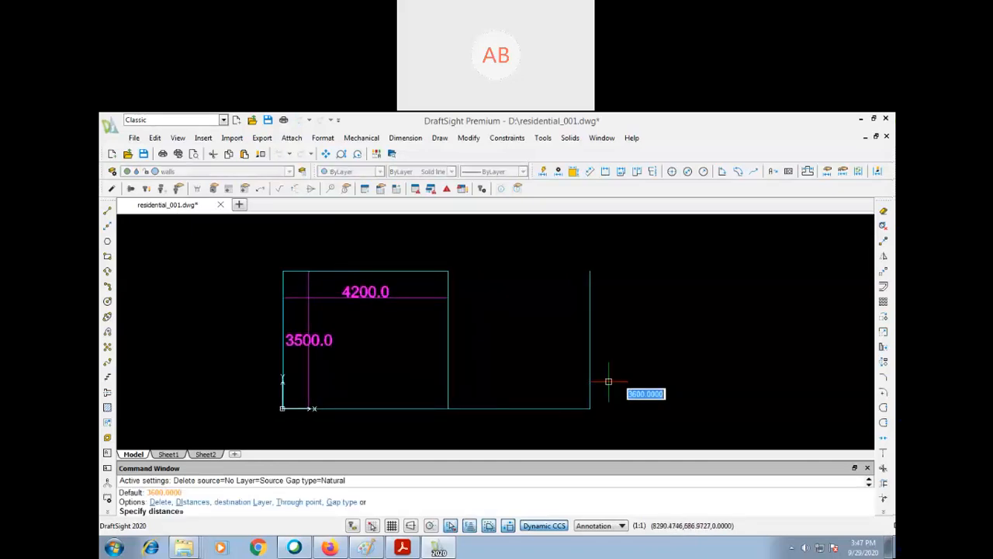
type("1000")
key("Return")
left_click(556, 408)
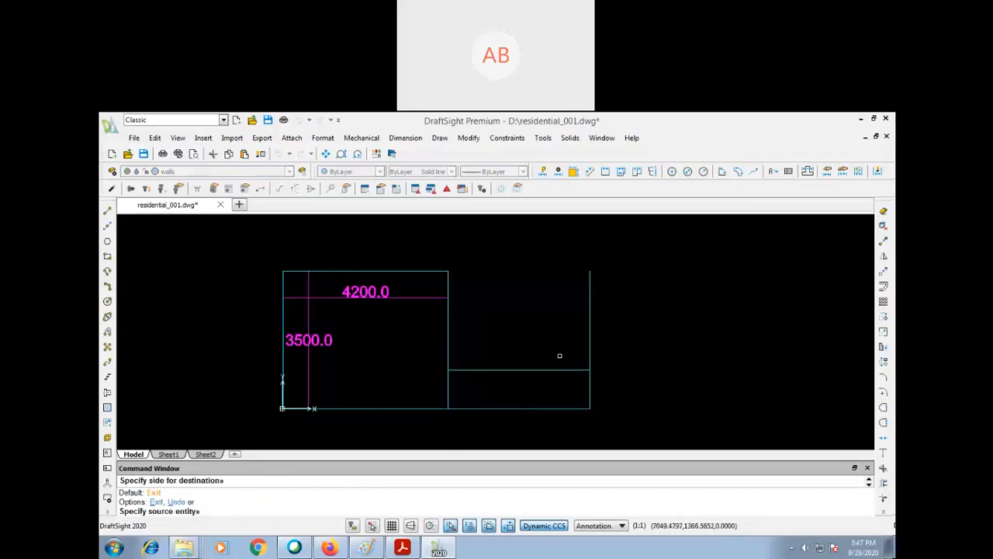
left_click(578, 345)
key("Return")
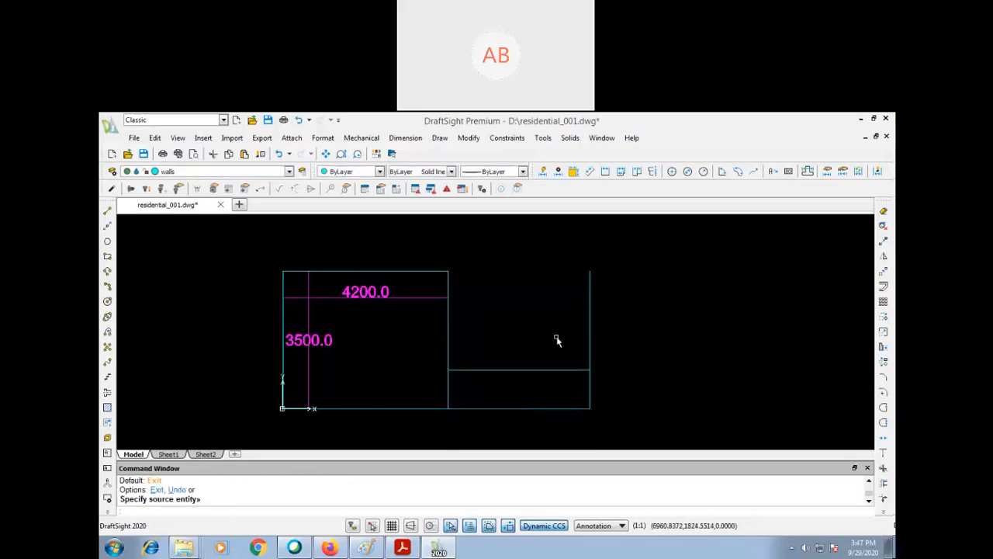
key("Return")
key("Escape")
- Offset the upper of the two horizontal lines in the adjoining bay 4500 upward as its top wall
type("p")
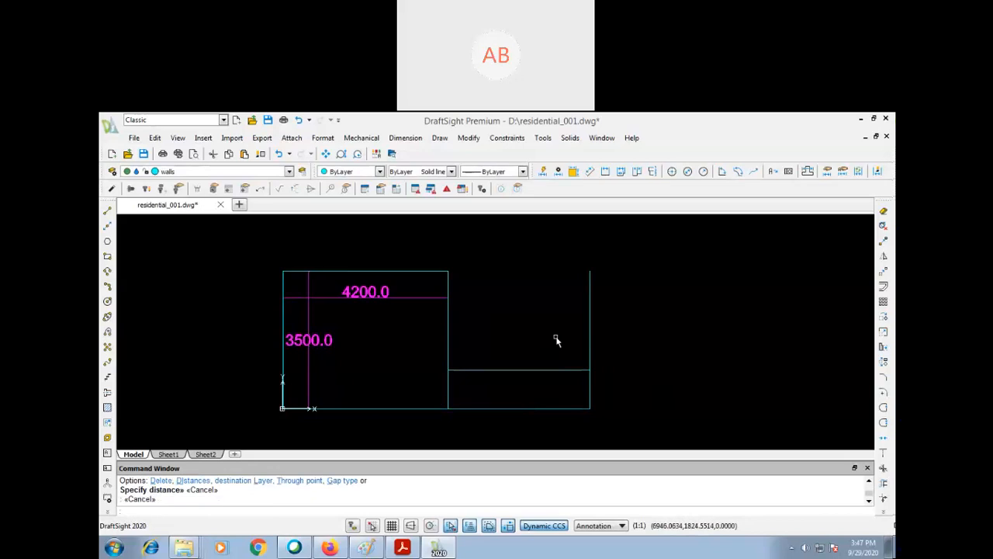
key("Return")
left_click_drag(552, 331, 526, 379)
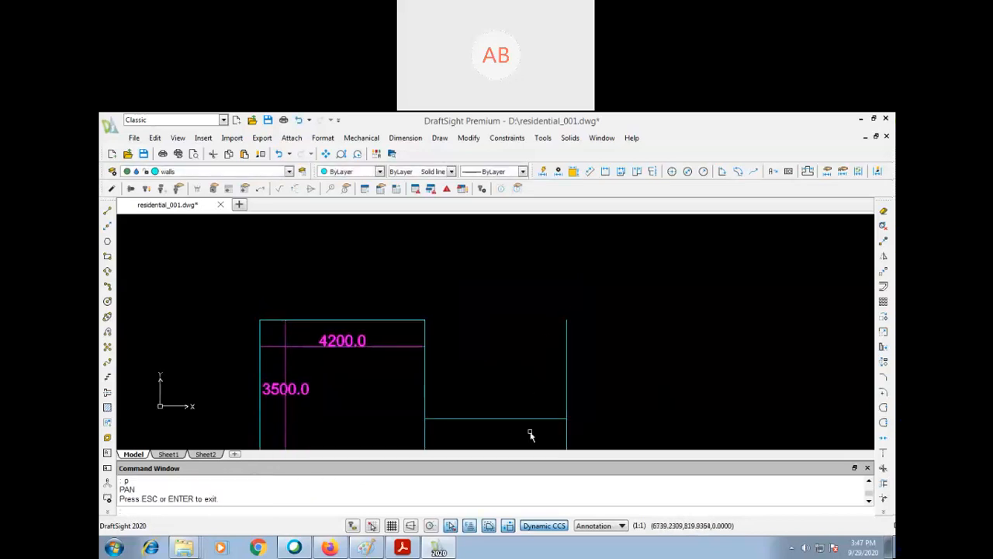
type("o")
key("Return")
type("4500")
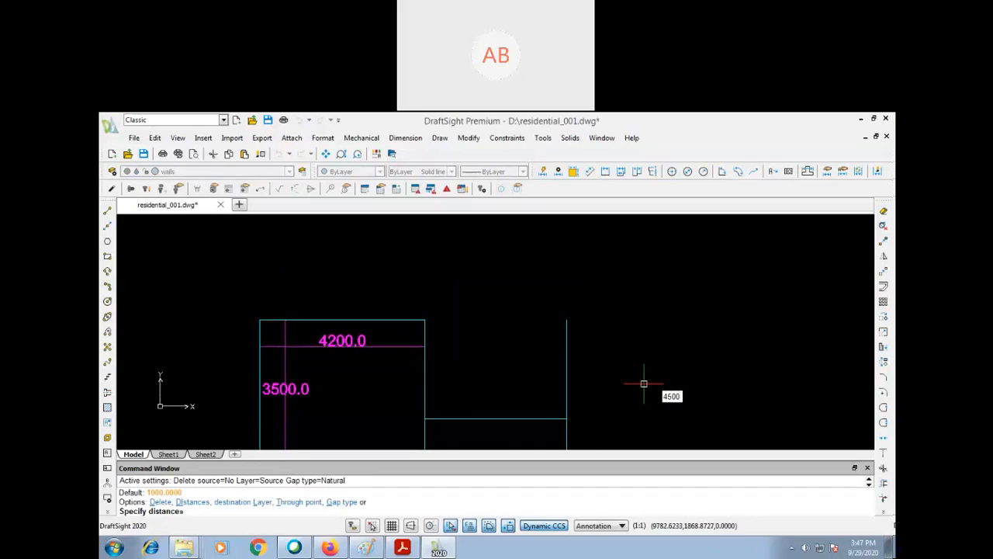
key("Return")
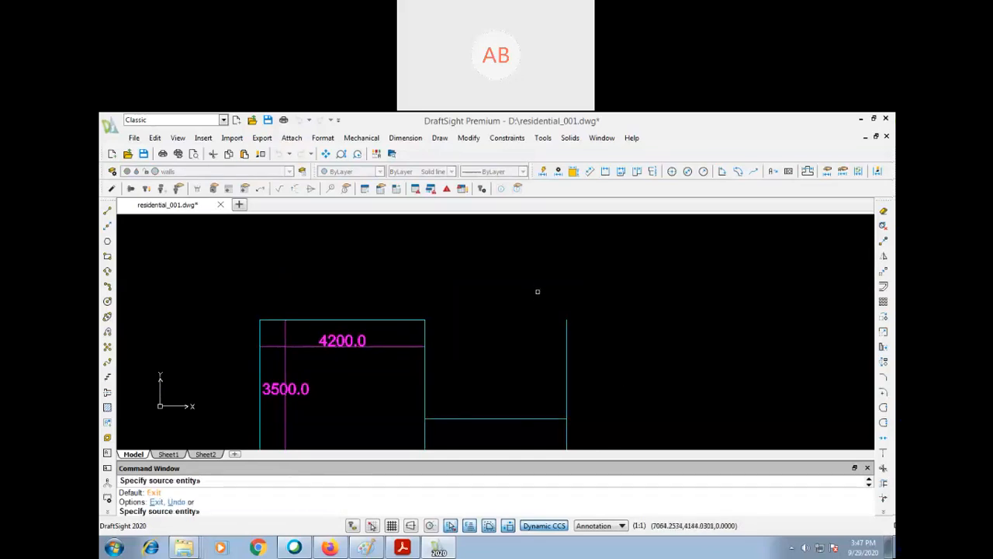
key("Escape")
scroll(536, 305, "down", 1)
type("p")
key("Return")
mouse_move(532, 314)
left_mouse_down()
mouse_move(523, 381)
mouse_move(545, 278)
left_mouse_up()
key("Escape")
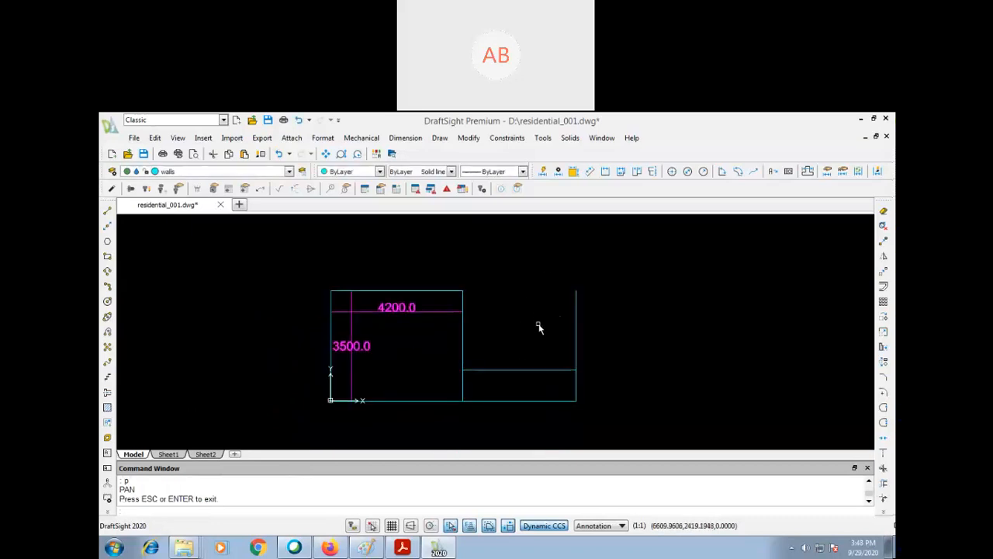
type("o")
key("Return")
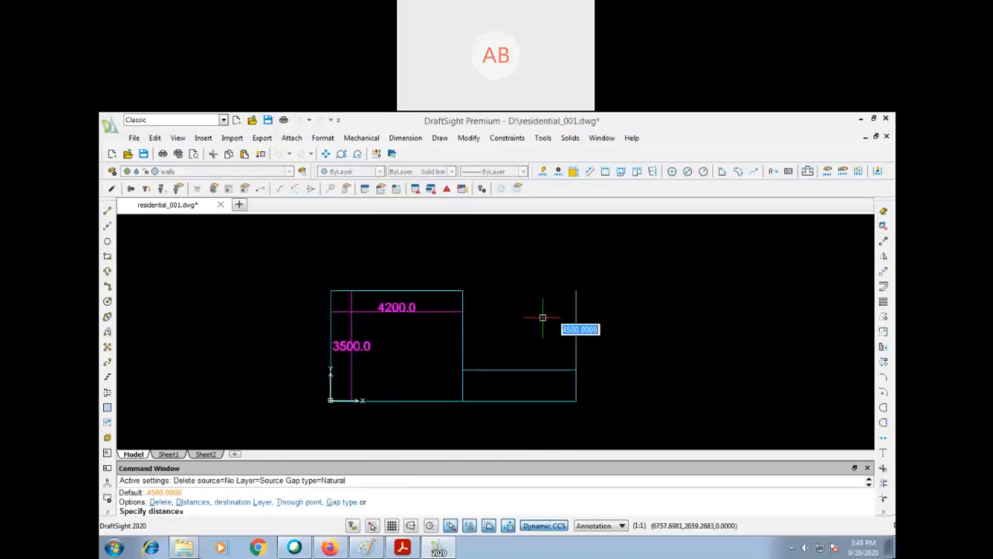
key("Return")
left_click(534, 369)
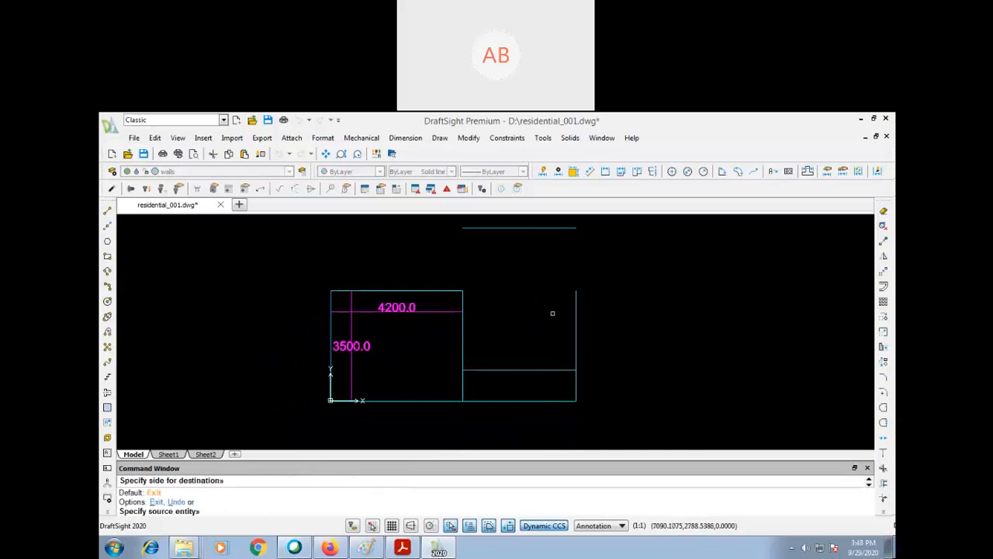
key("Return")
left_click(592, 223)
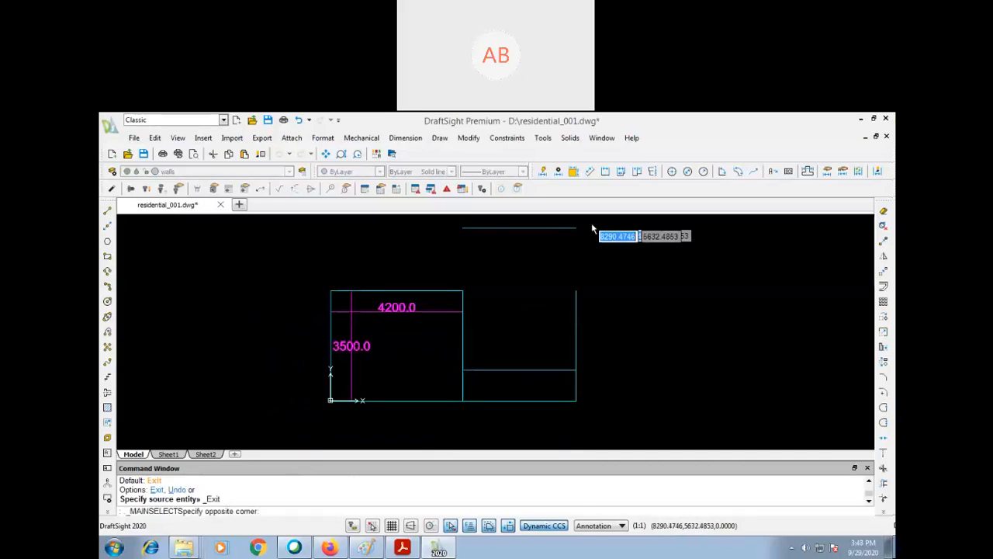
left_click(544, 238)
key("Return")
key("Escape")
key("Escape")
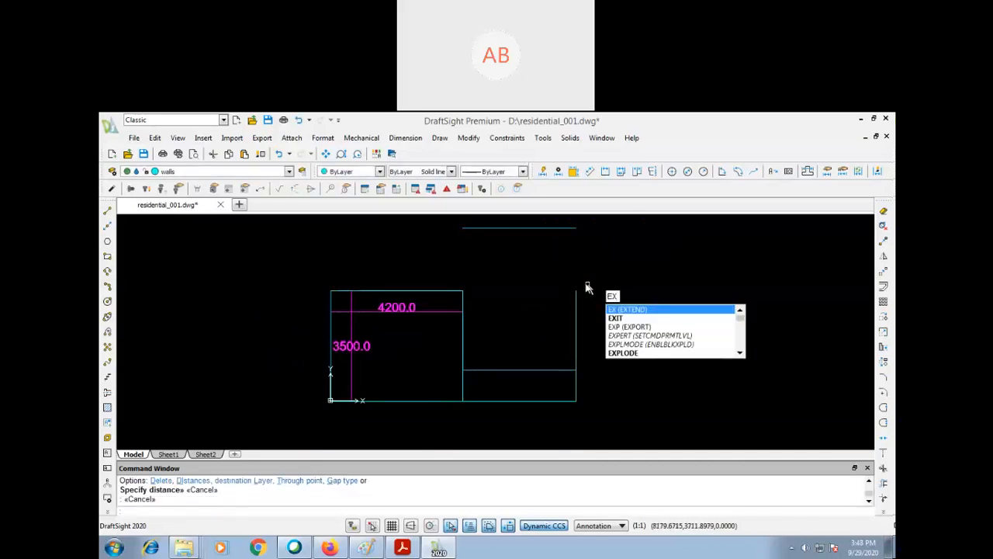
- Extend the outer right wall and the shared wall up to the new top wall
key("Return")
key("Return")
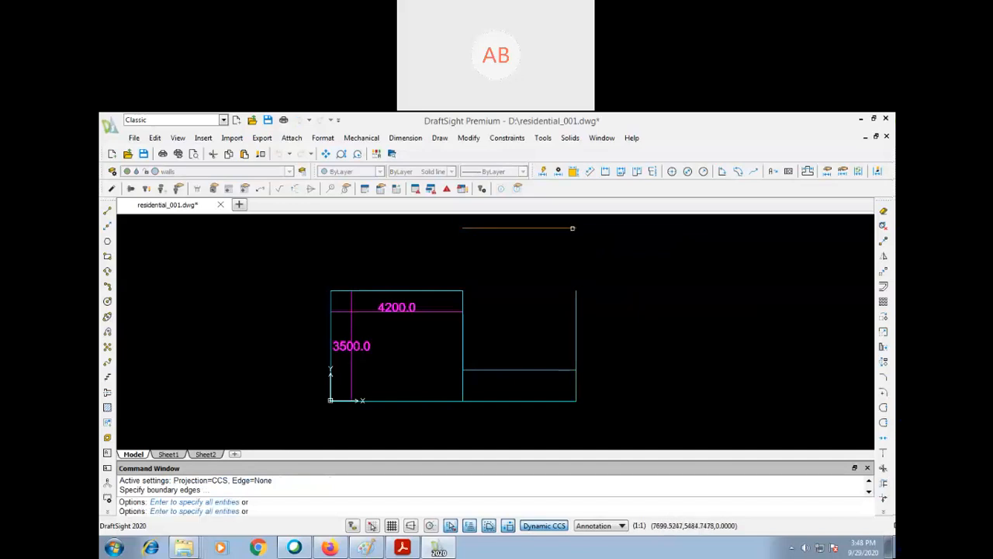
left_click(576, 288)
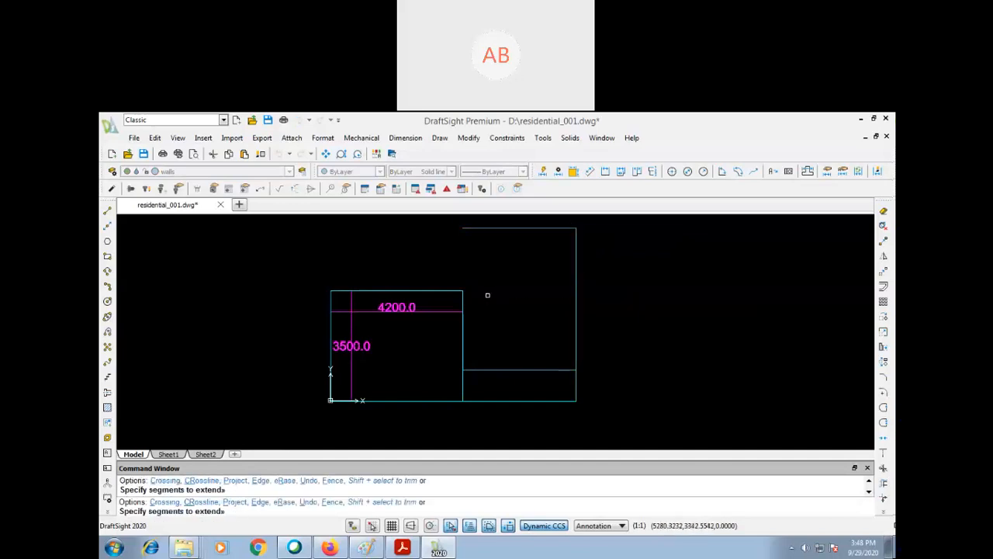
left_click(463, 299)
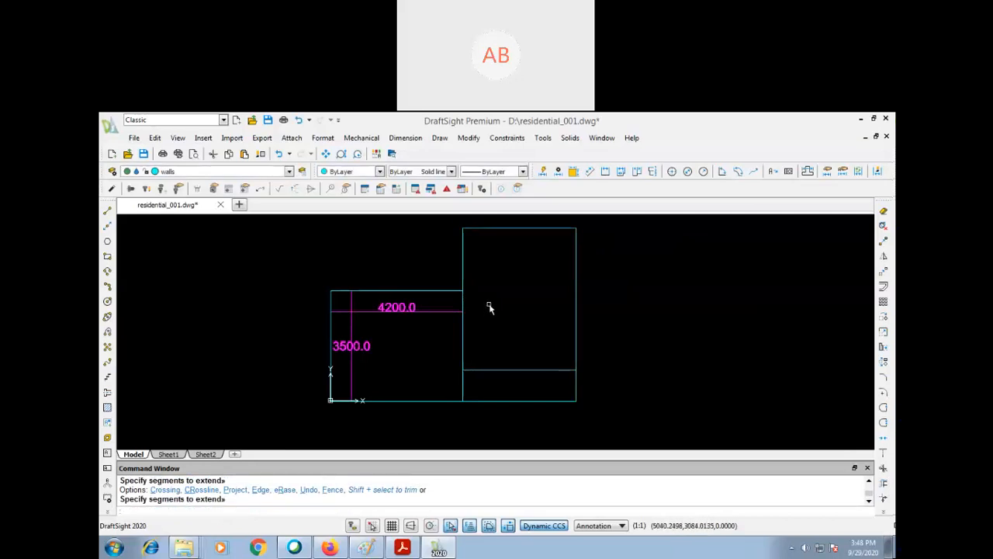
- Offset the shared wall between the two rooms 1500 to the left
type("o")
key("Return")
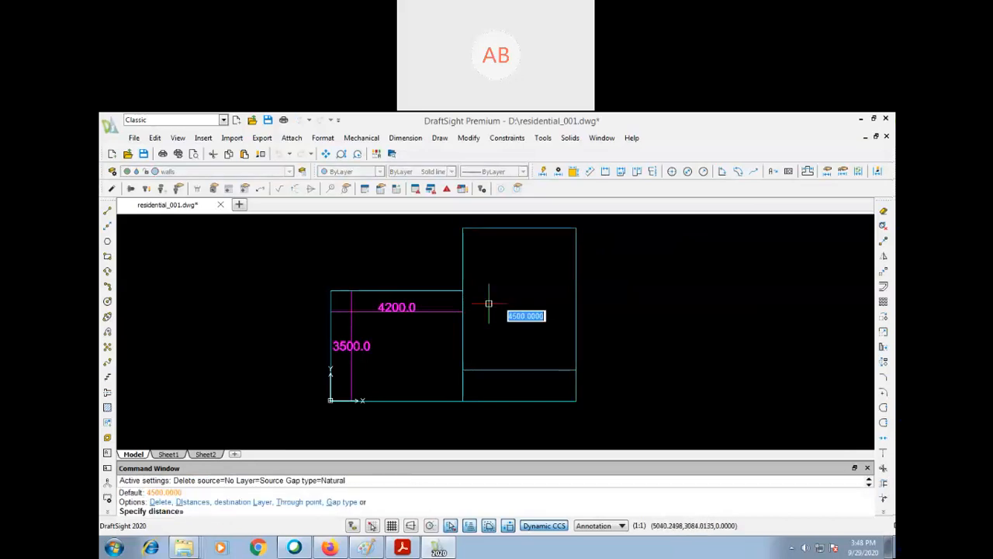
type("1")
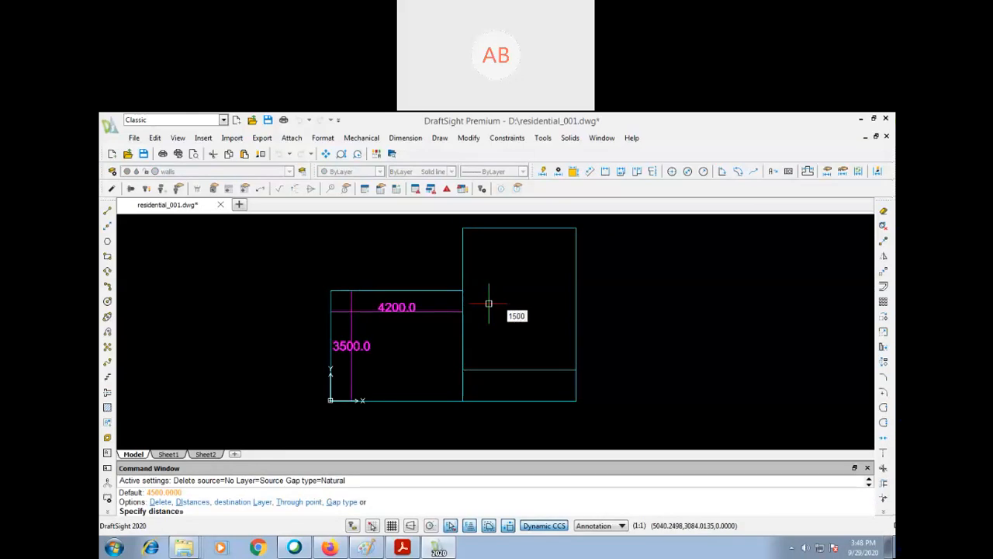
type("500")
key("Return")
left_click(462, 256)
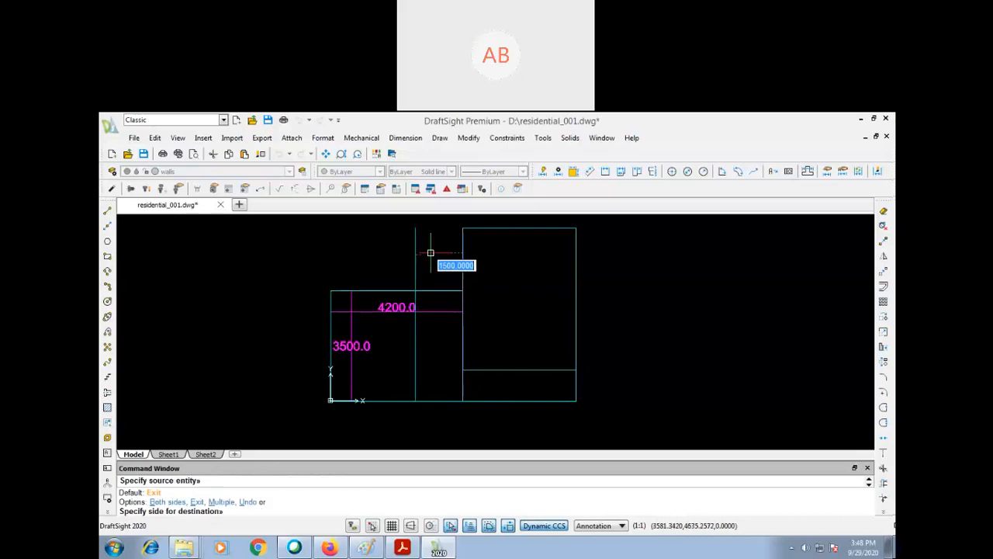
left_click(401, 252)
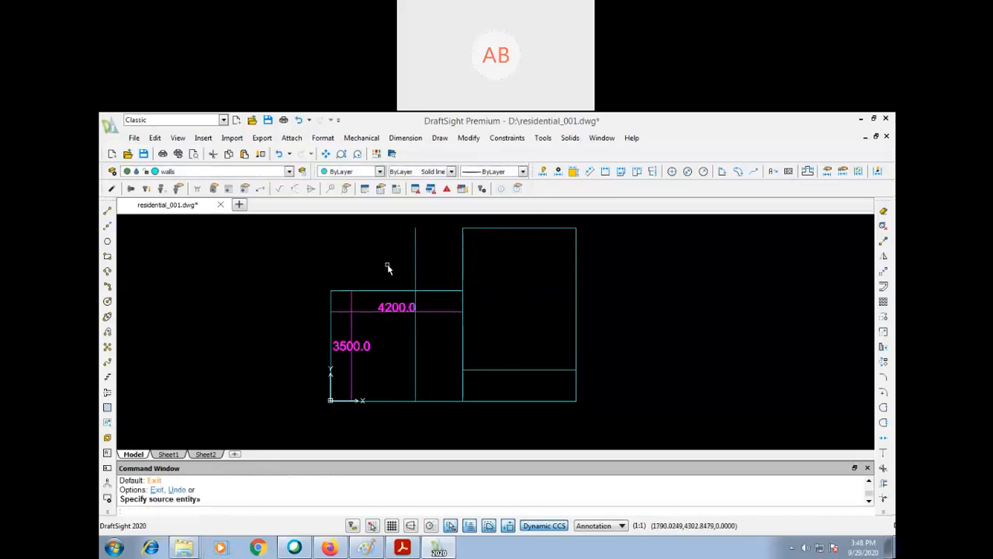
- Draw a line from the larger room's upper left corner to the upper end of the 1500 offset line
type("l")
key("Return")
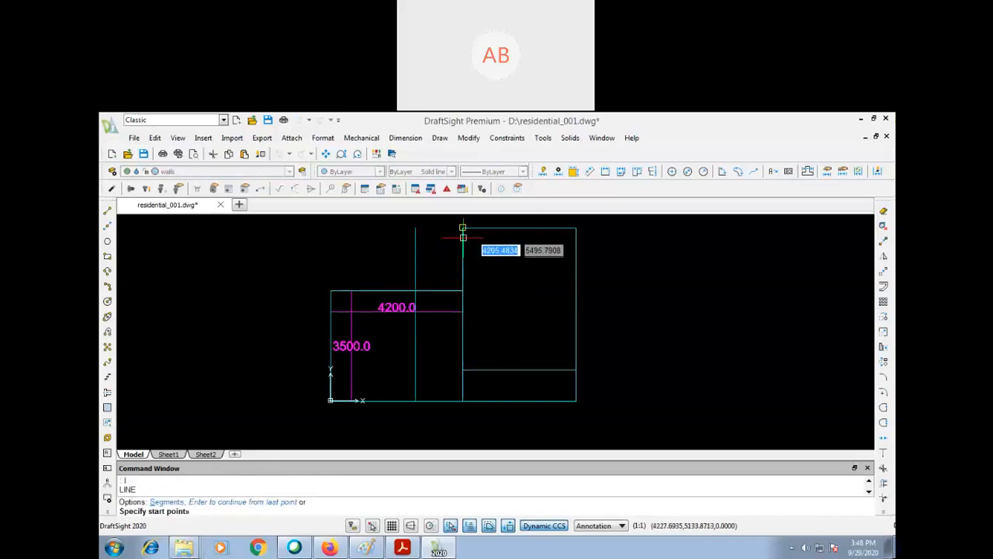
left_click(463, 235)
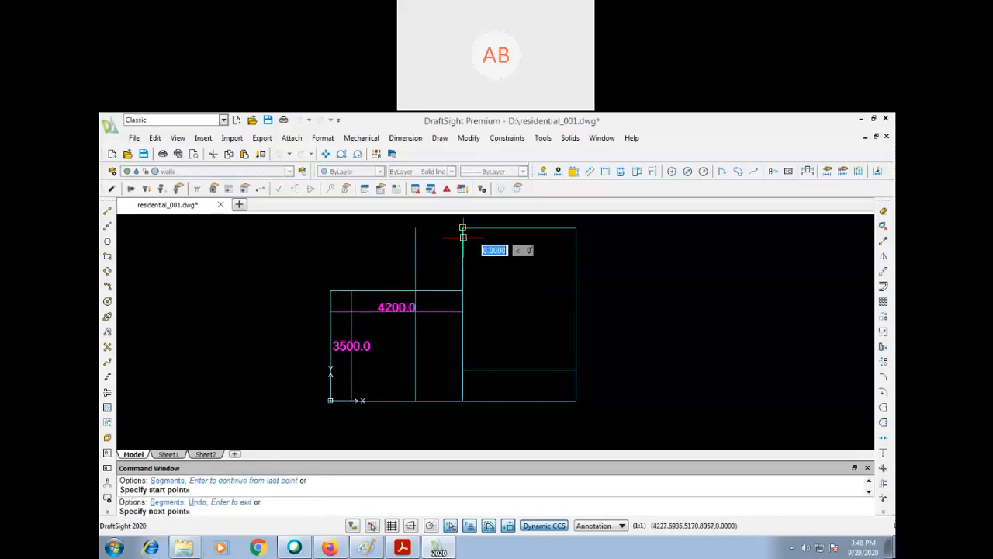
left_click(415, 228)
key("Return")
- Trim the part of the 1500 offset line that crosses the 4200 by 3500 room
type("tr")
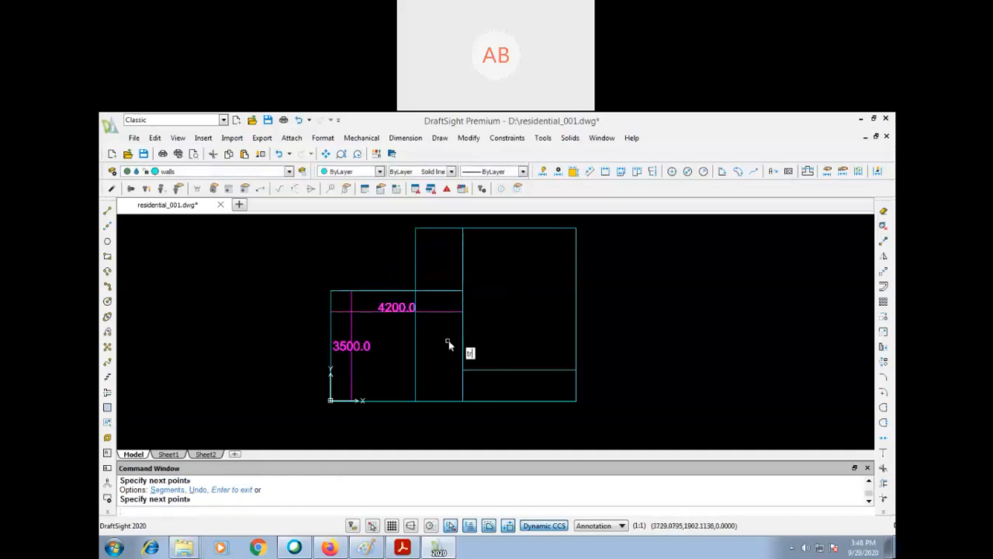
key("Return")
key("Return")
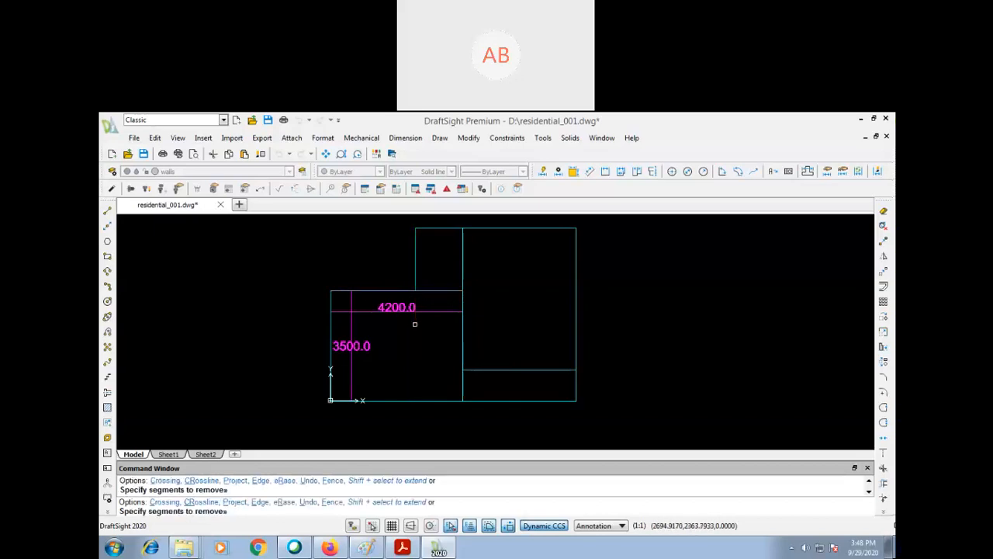
left_click(414, 321)
key("Escape")
key("Escape")
key("Escape")
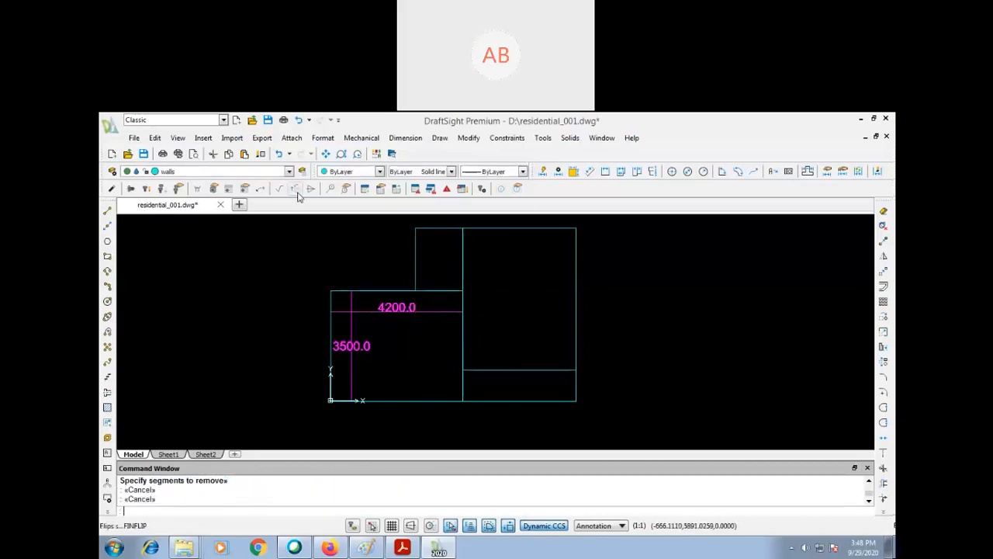
- Hide the dim layer, make it the active layer, and dismiss the layer warning
left_click(289, 172)
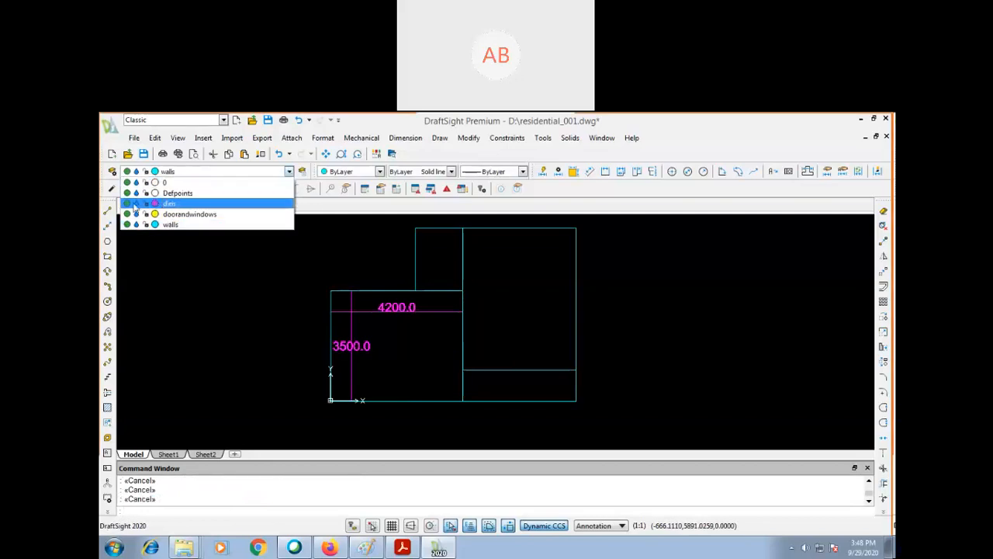
left_click(127, 203)
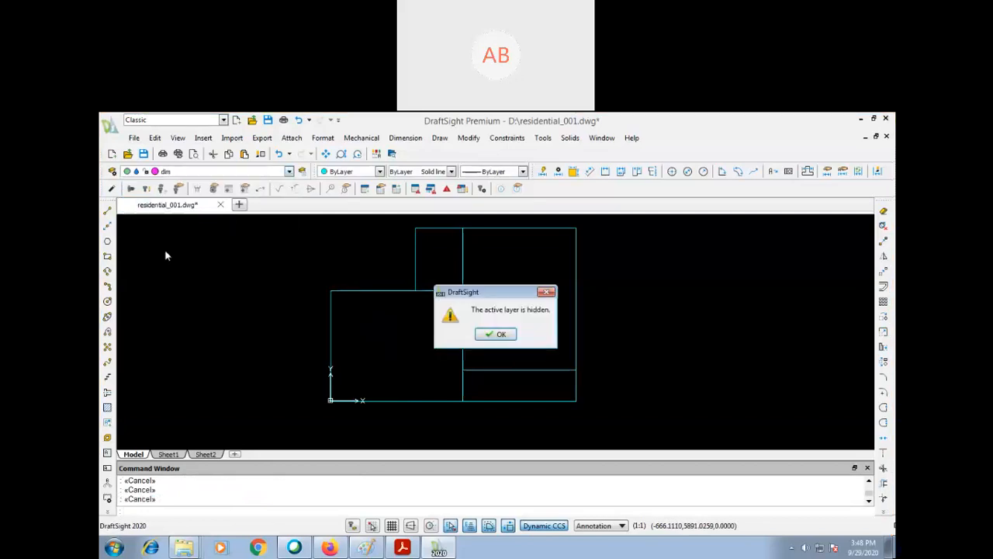
left_click(508, 335)
left_click(266, 311)
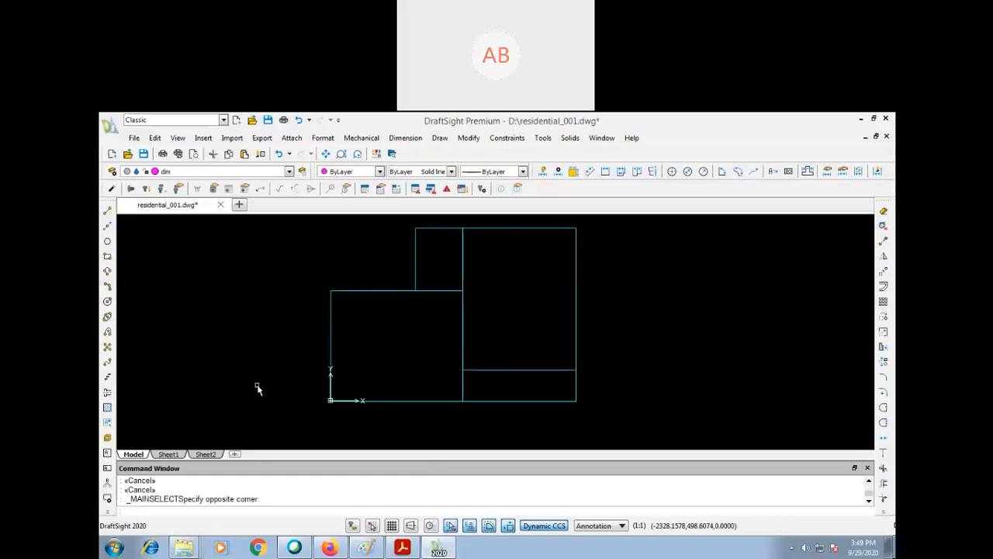
- Copy the entire floor plan straight to the right of the original, with Ortho on and a clear gap between them
type("p")
key("Return")
left_click_drag(353, 362, 250, 335)
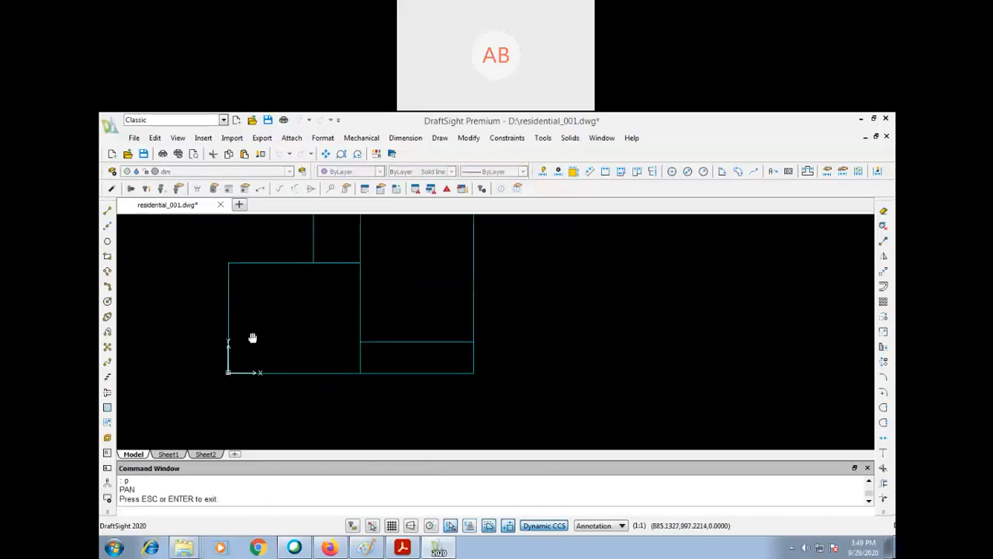
key("Escape")
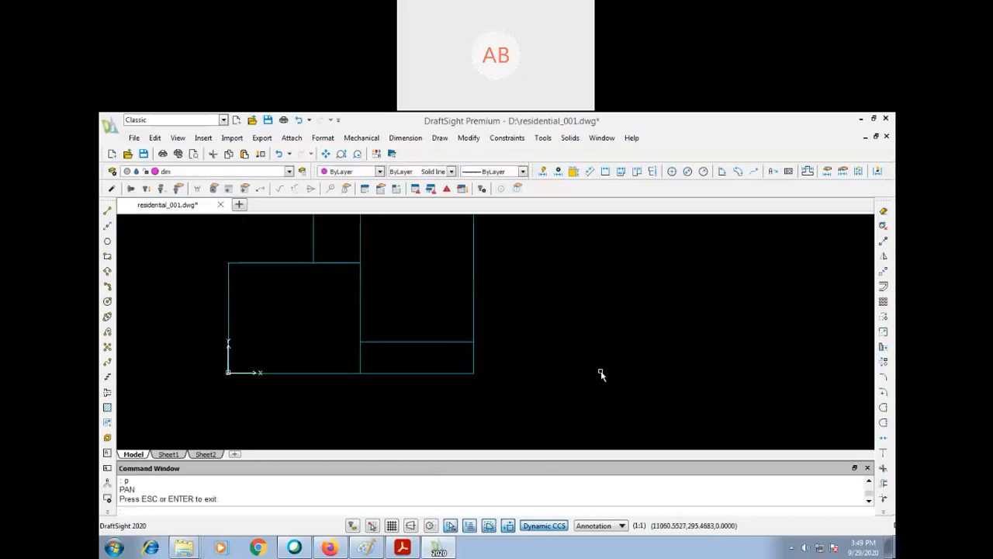
key("Return")
key("Escape")
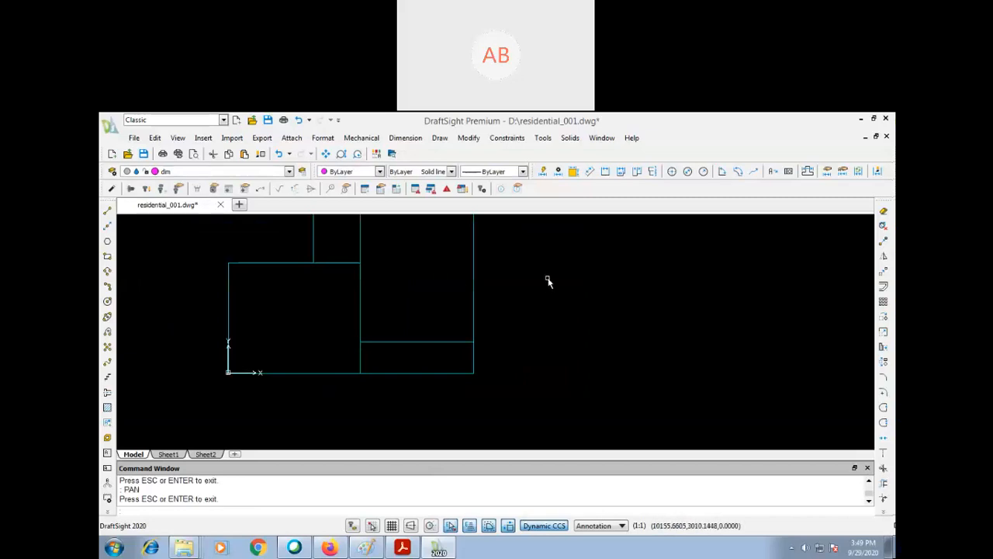
type("z")
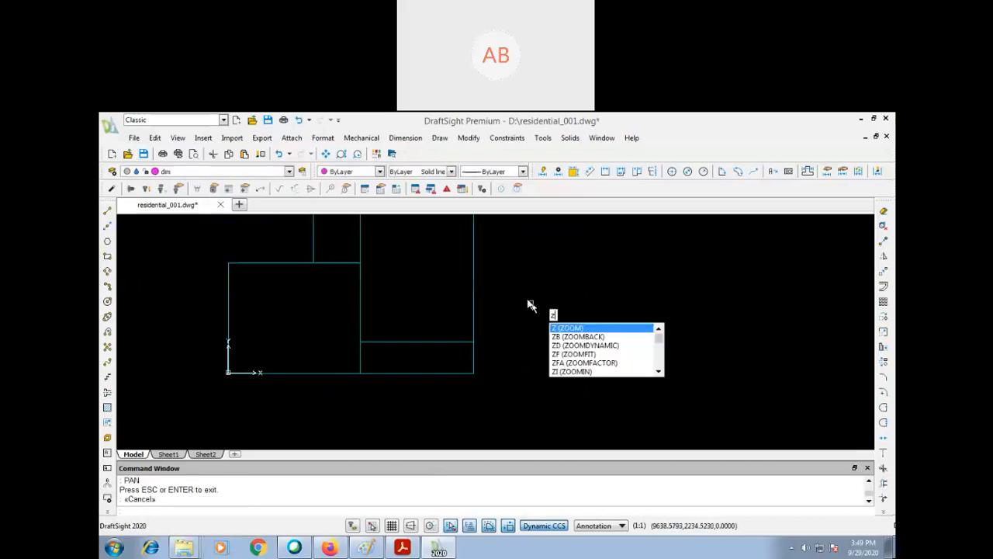
key("Return")
key("Return")
mouse_move(548, 225)
left_mouse_down()
mouse_move(542, 319)
mouse_move(517, 352)
left_mouse_up()
key("Return")
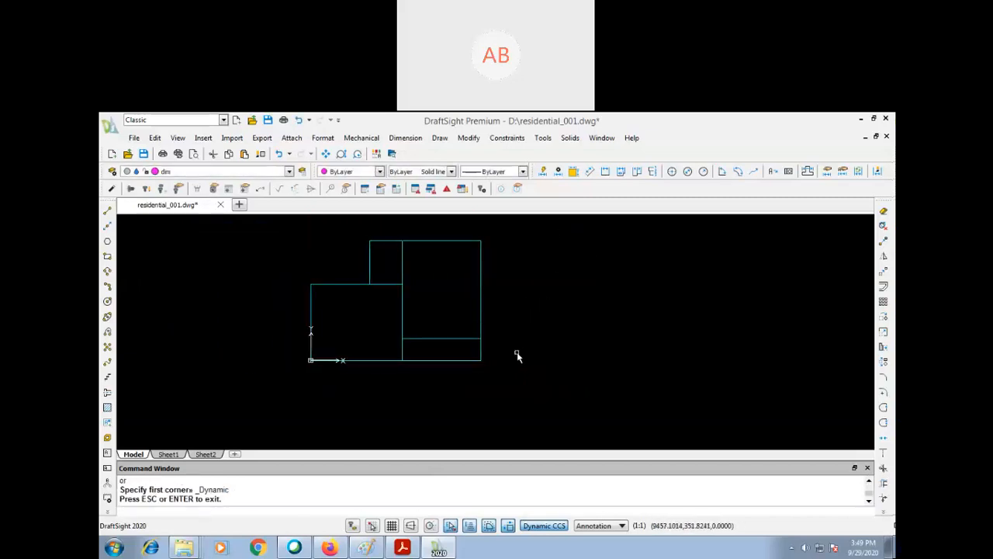
type("co")
key("Return")
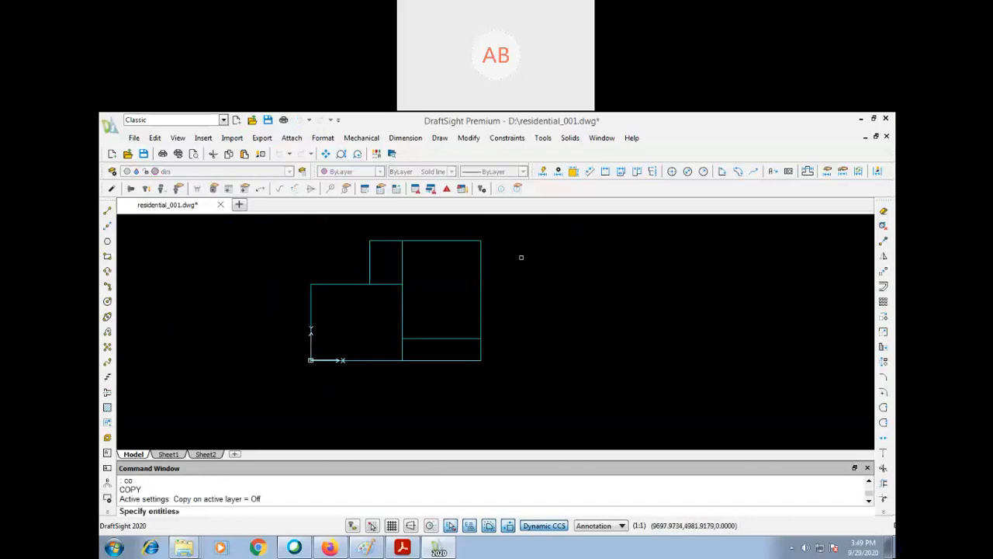
left_click(506, 230)
left_click(287, 412)
key("Return")
left_click(309, 388)
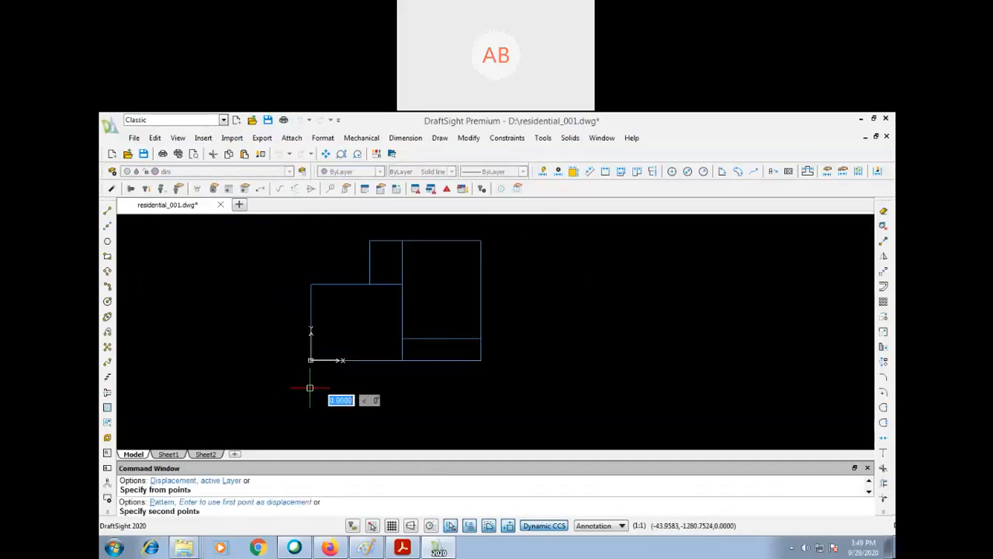
key("F8")
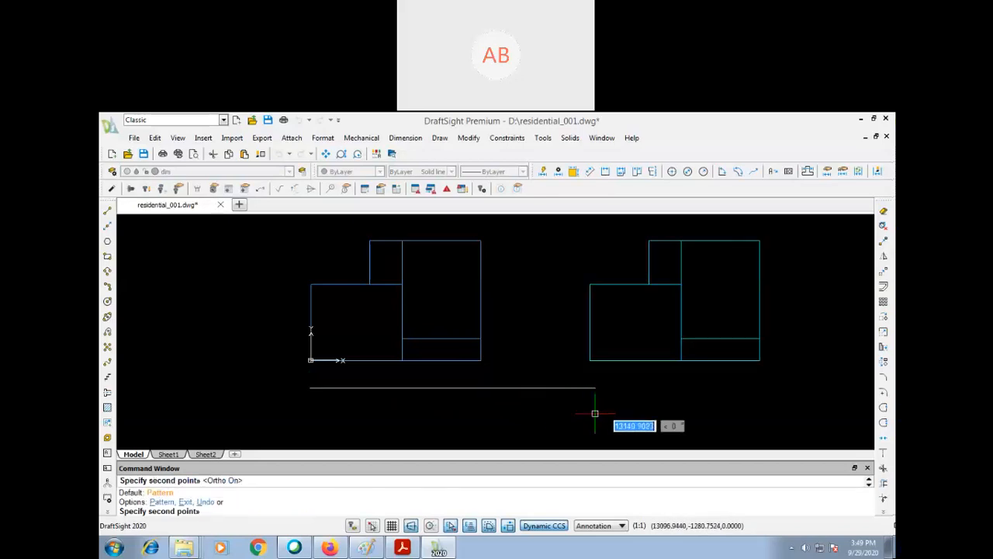
left_click(590, 411)
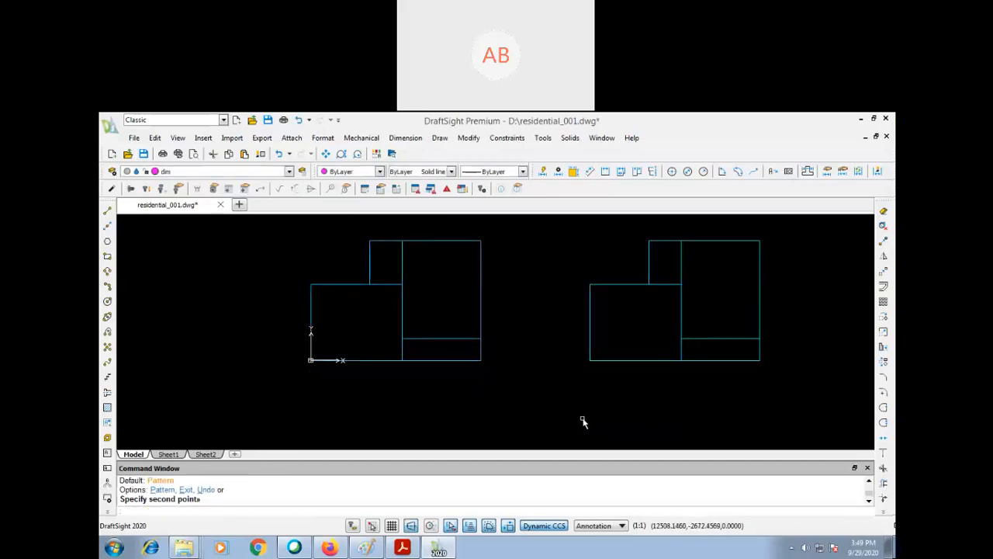
key("Return")
- Convert the larger room's upper wall line in the copied plan into a polyline
type("p")
key("Return")
left_click_drag(581, 391, 514, 412)
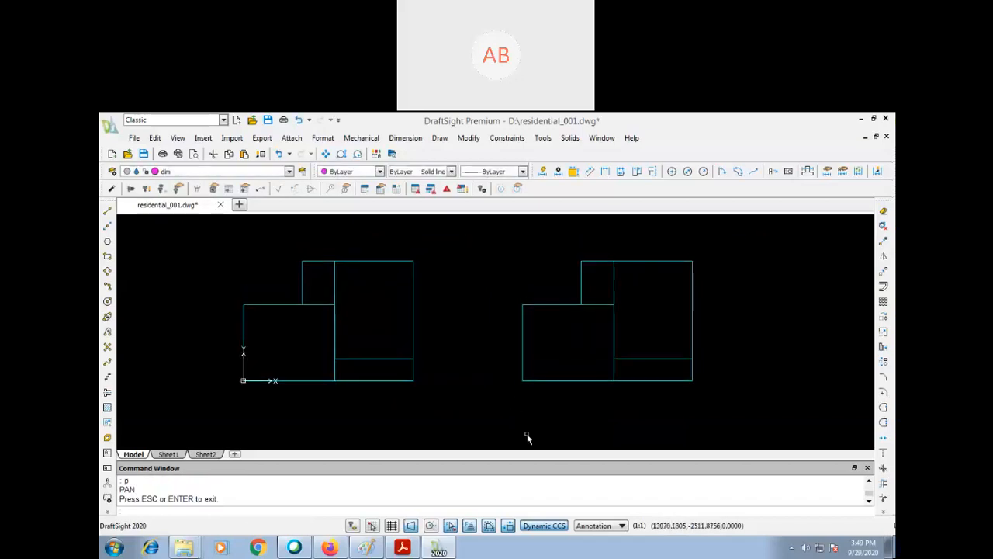
type("z")
key("Return")
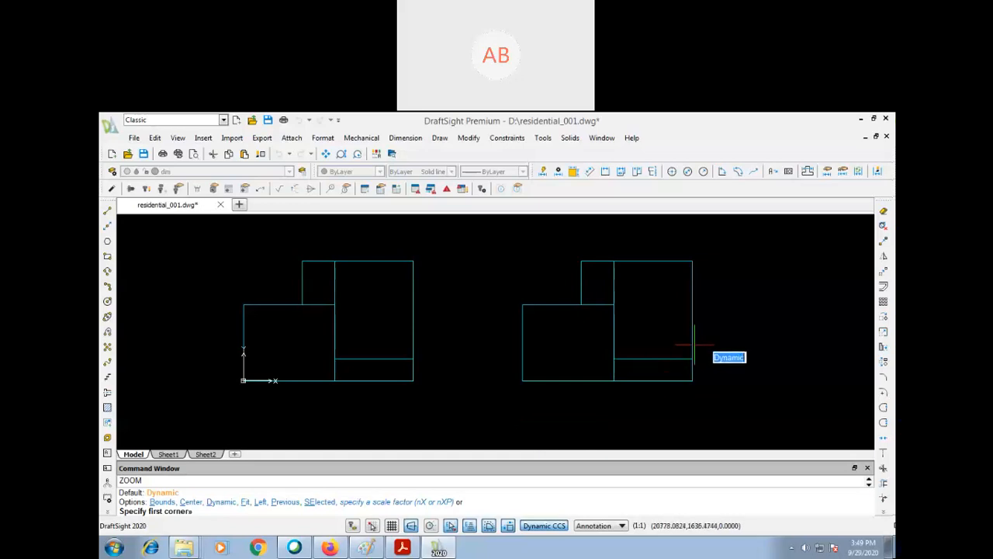
key("Escape")
key("Escape")
key("Escape")
type("z")
key("Return")
left_click(738, 253)
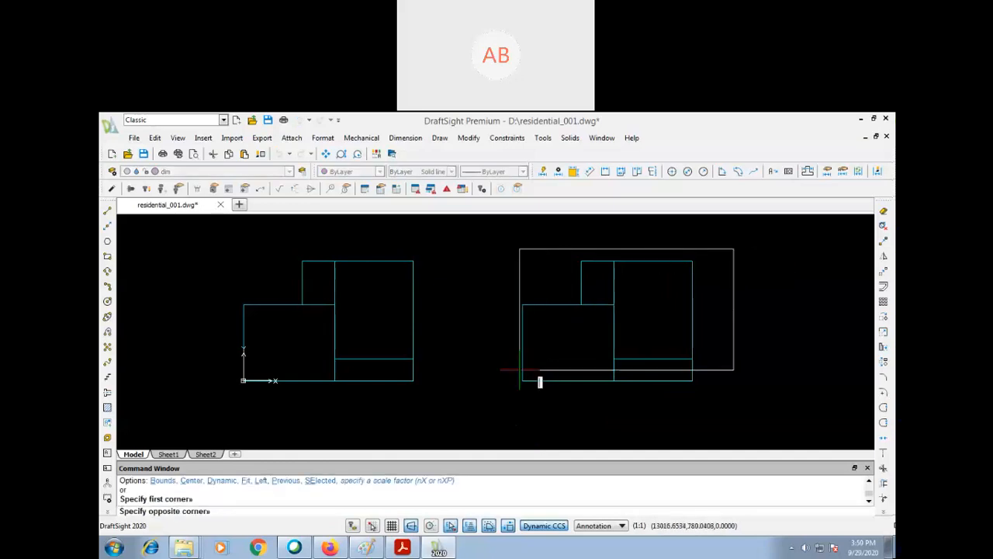
left_click(510, 396)
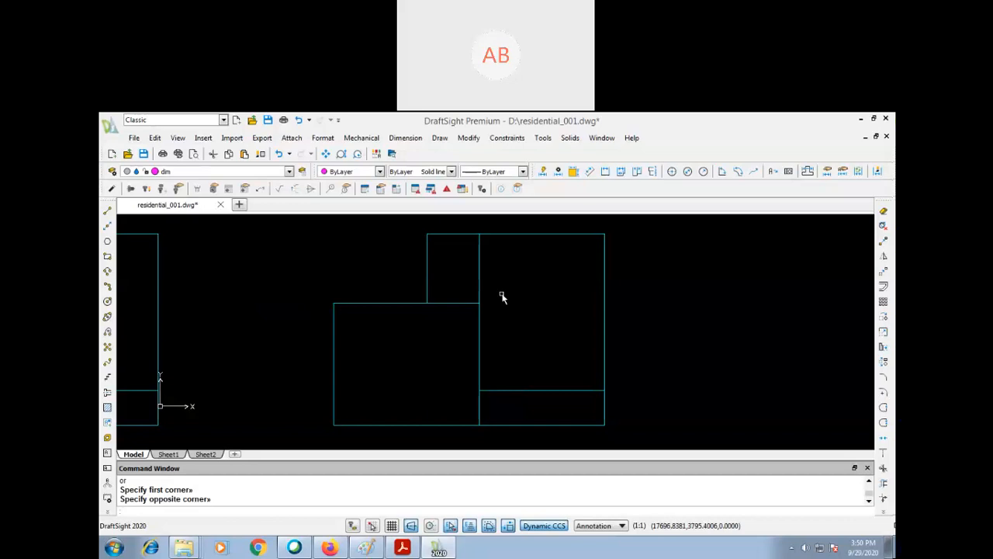
type("PE")
key("Return")
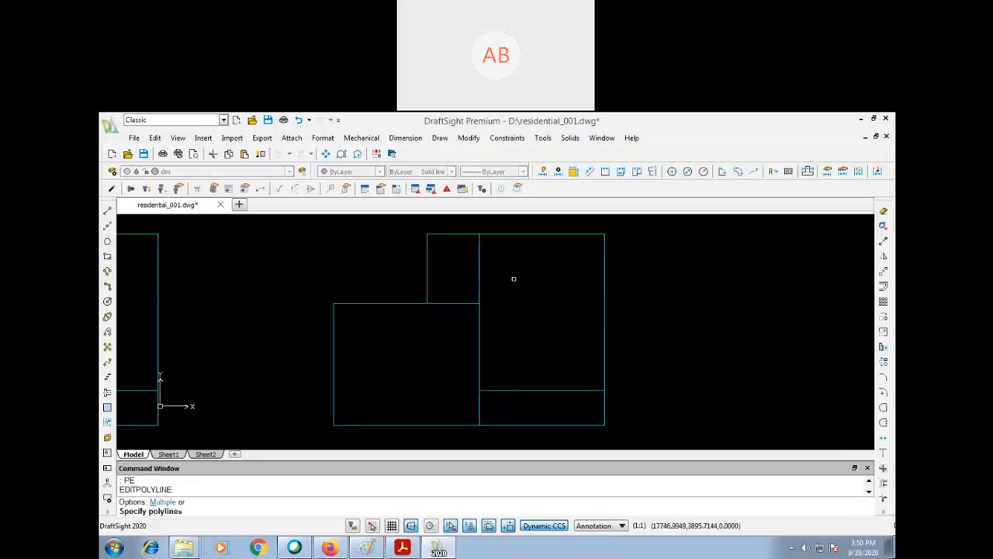
left_click(532, 233)
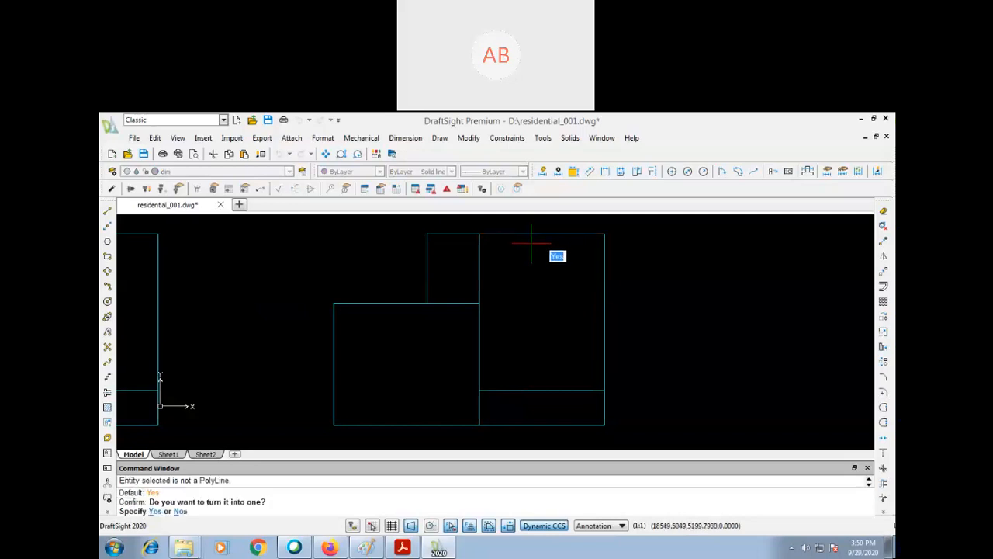
key("Return")
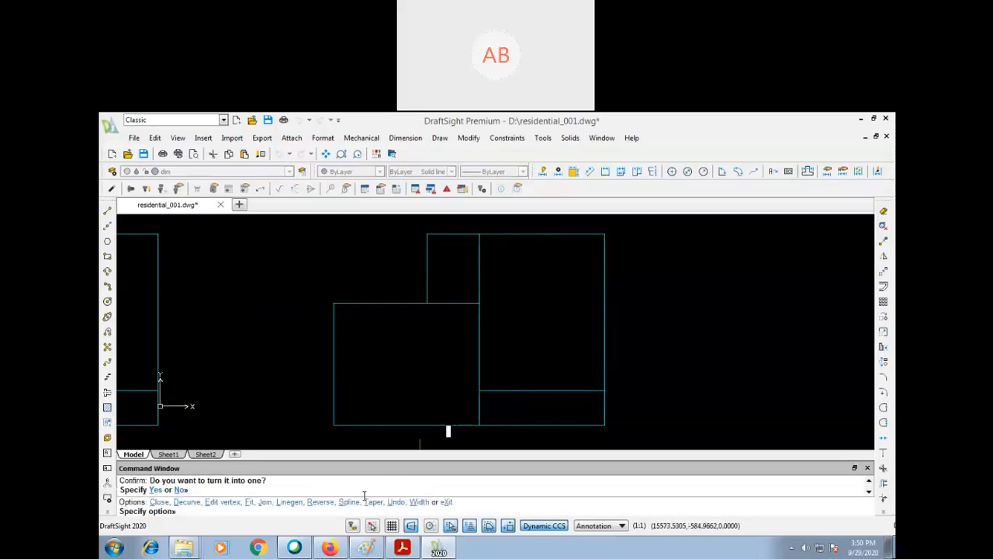
- Join the copied plan's other outer wall lines, including the smaller room's upper, left and lower walls, to the polyline
type("j")
key("Return")
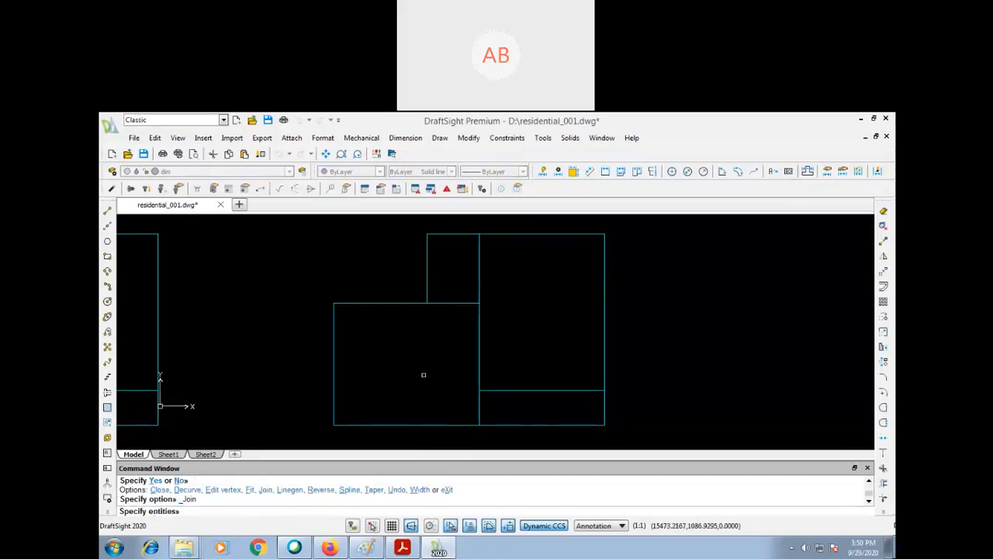
left_click(427, 242)
left_click(403, 304)
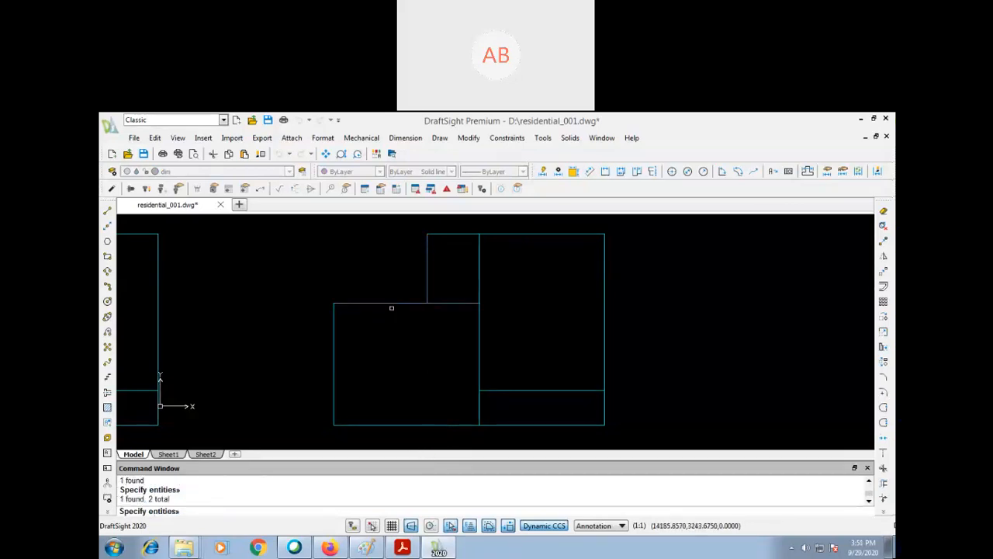
left_click(333, 337)
left_click(359, 423)
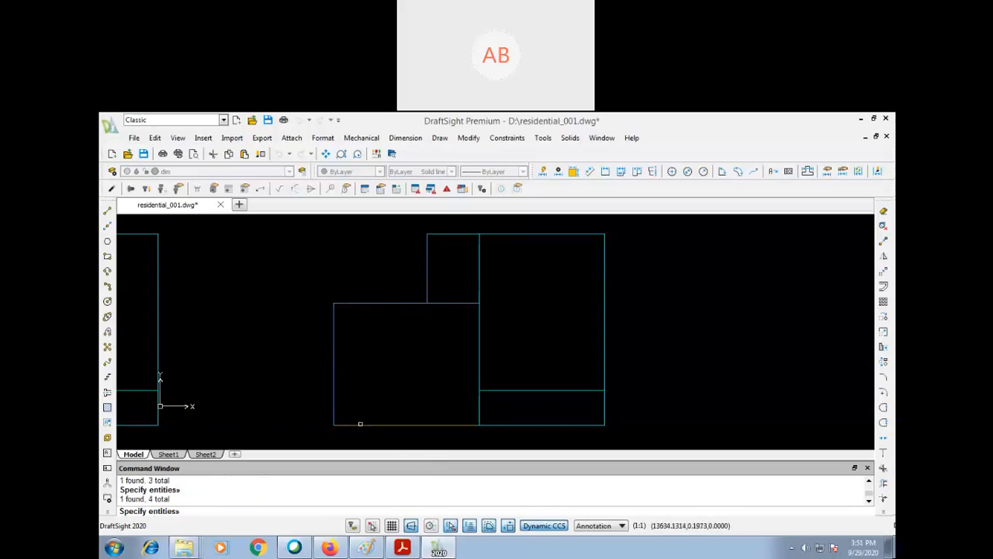
left_click(485, 425)
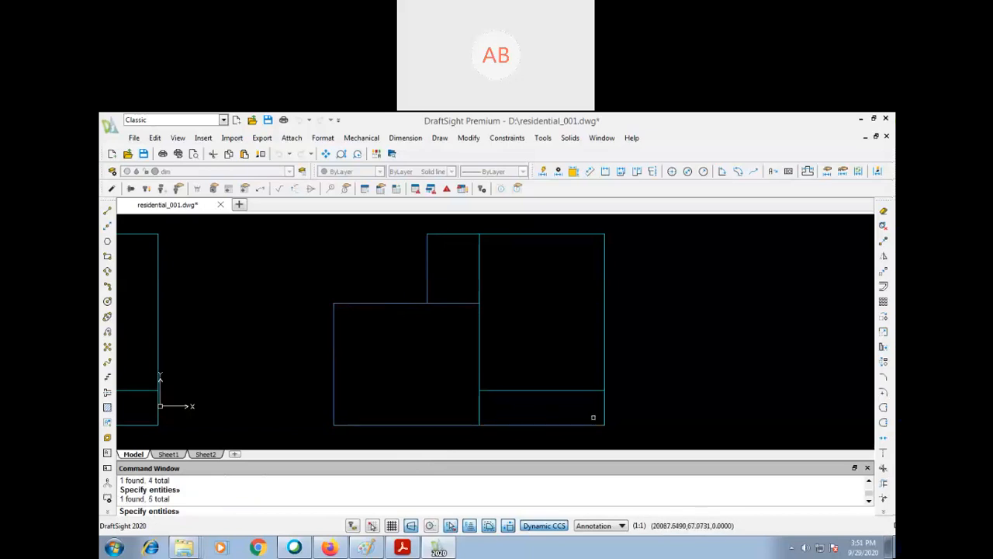
left_click(604, 408)
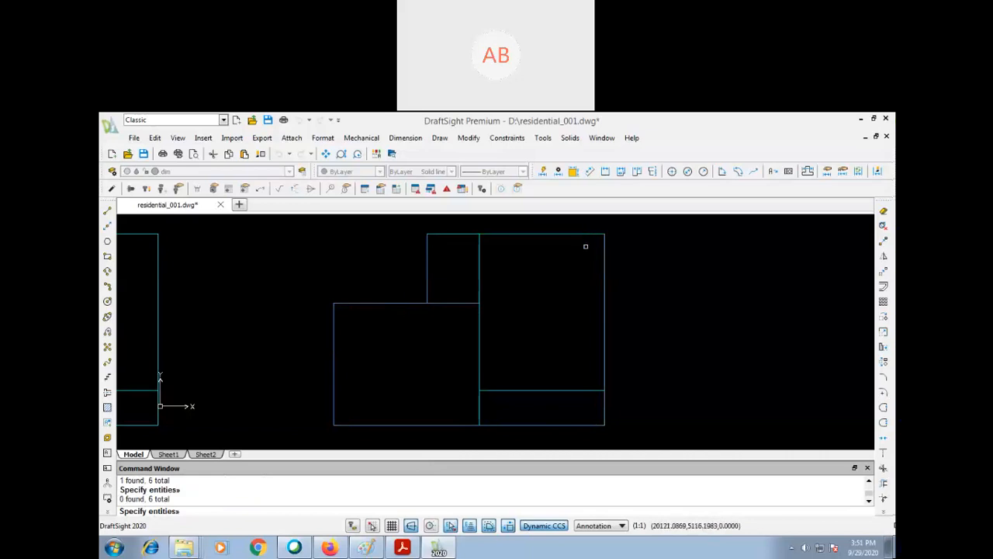
key("Return")
key("Return")
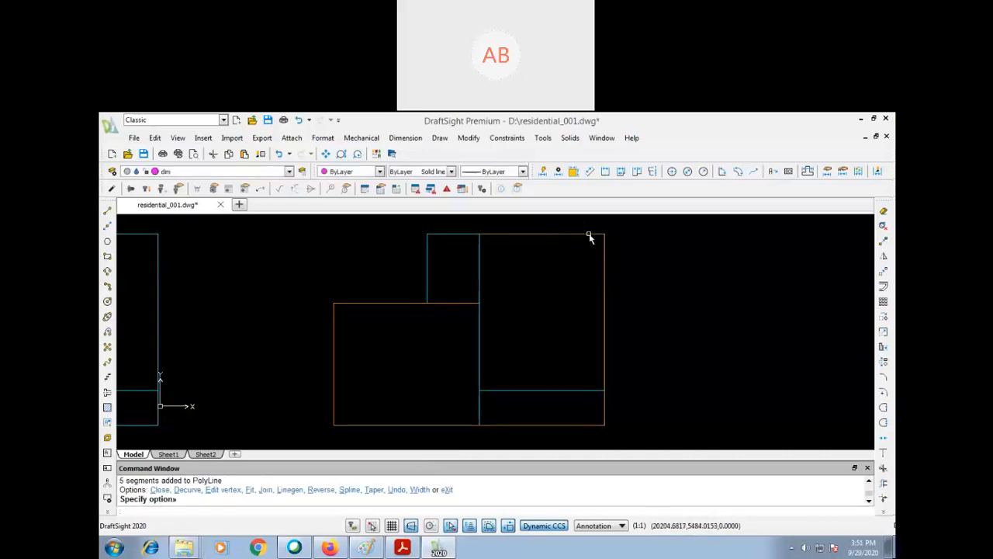
key("Escape")
key("Escape")
key("Escape")
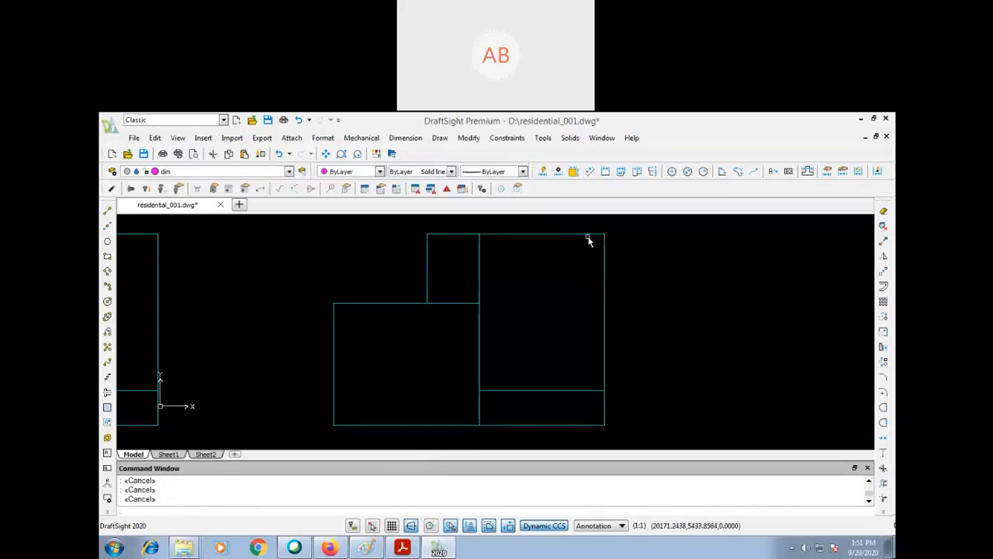
- Offset the joined outer wall polyline of the copied plan 200 outward
type("o")
key("Return")
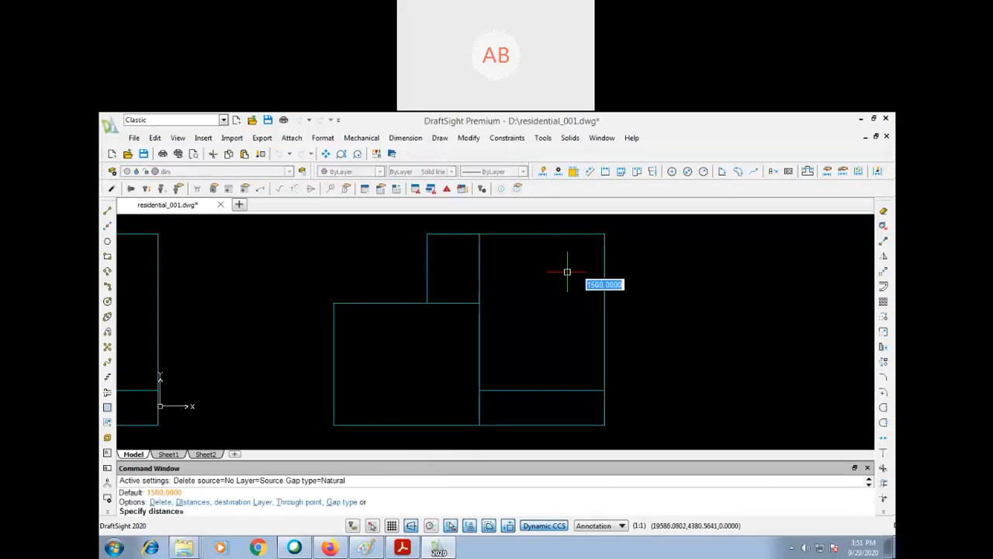
type("200")
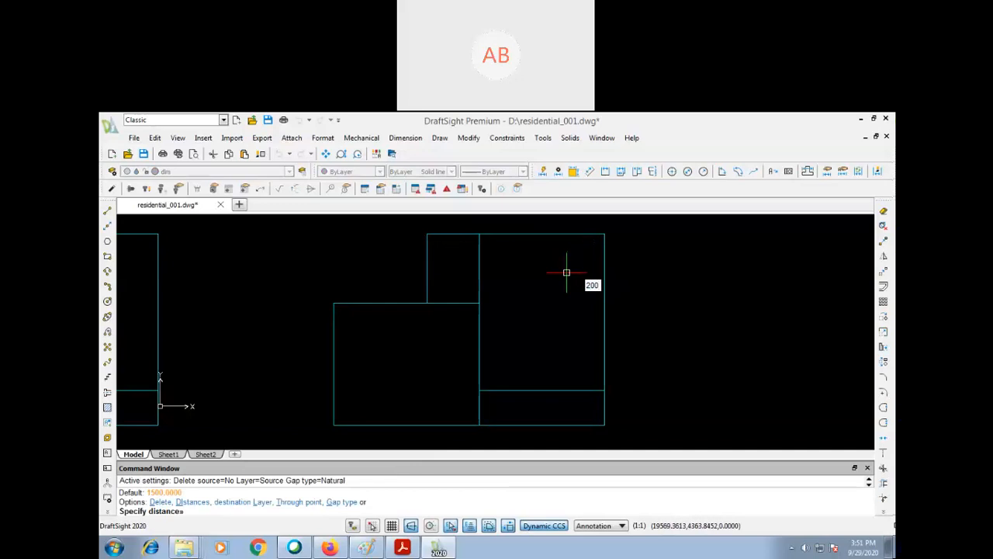
key("Return")
left_click(604, 292)
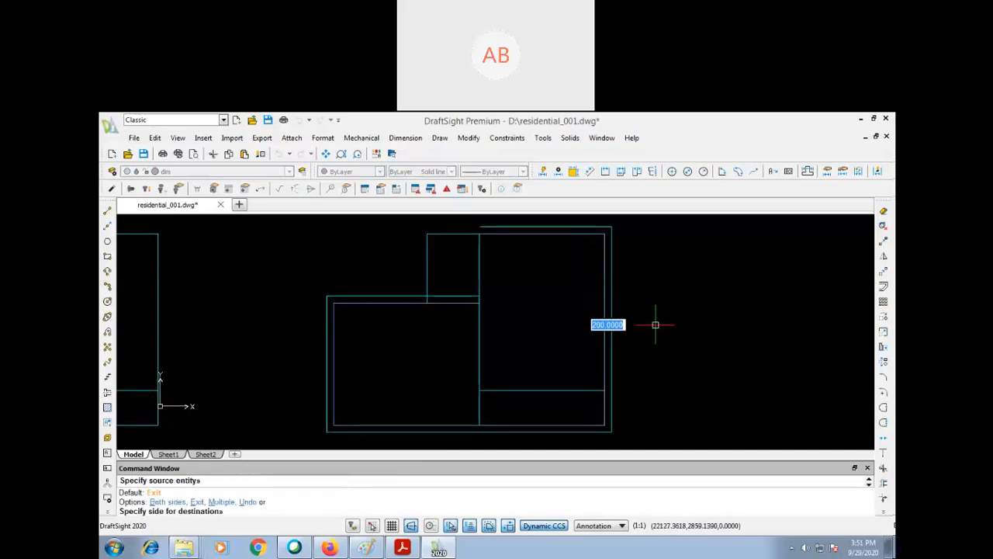
left_click(655, 325)
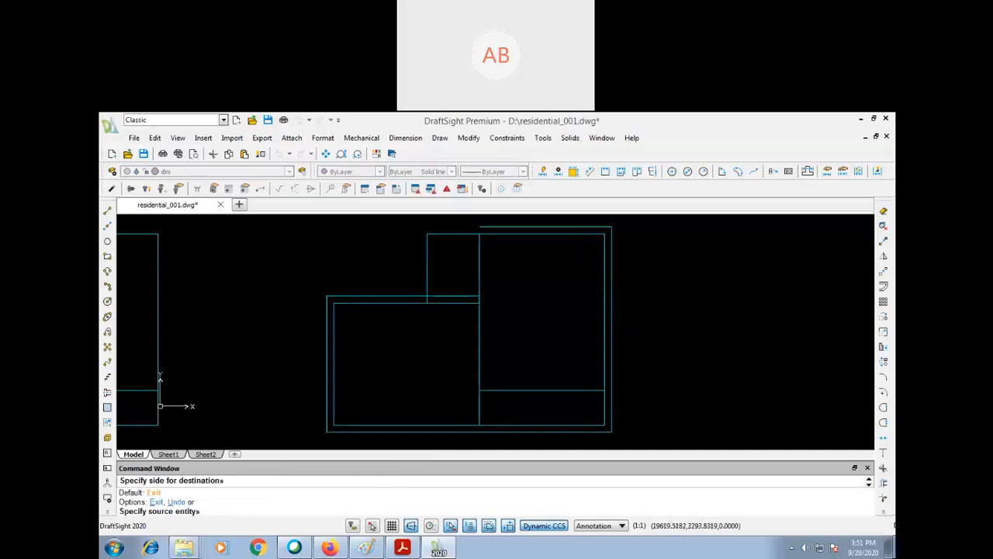
- Offset the upper and left walls of the small upper room 200 outward
left_click(440, 232)
left_click(443, 225)
left_click(427, 245)
left_click(374, 266)
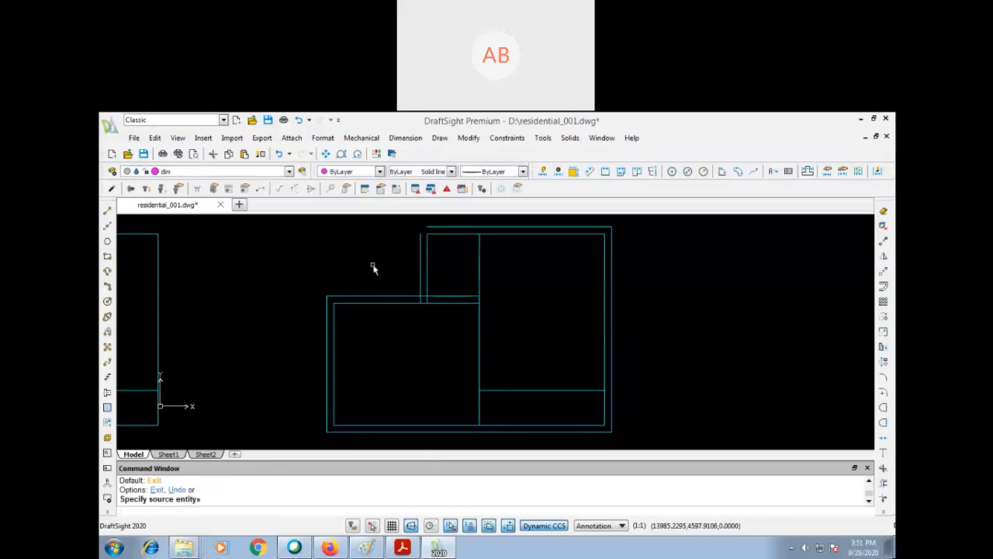
- Trim the overlapping offset lines where the small upper room's outer left wall meets the lower room's outer upper wall
type("tr")
key("Return")
left_click(420, 281)
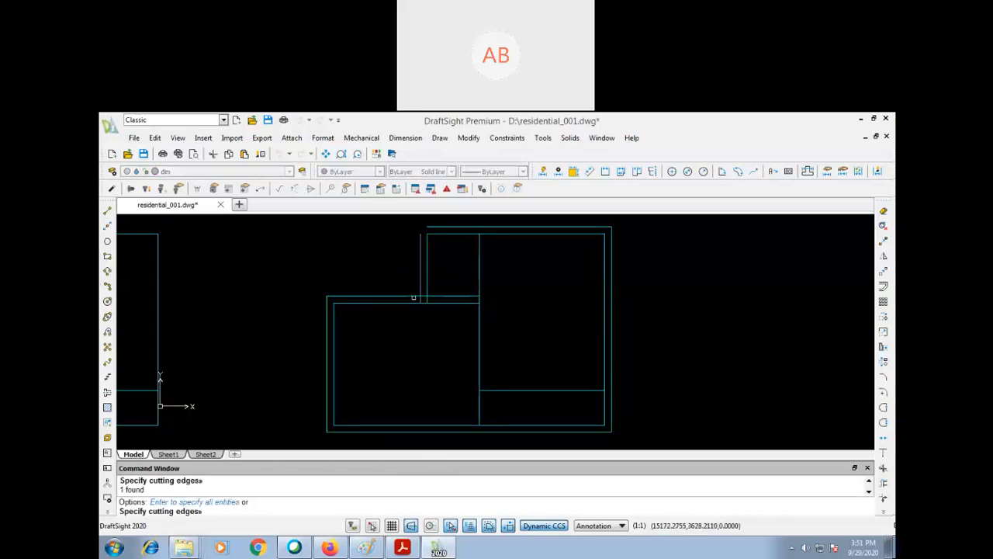
key("Return")
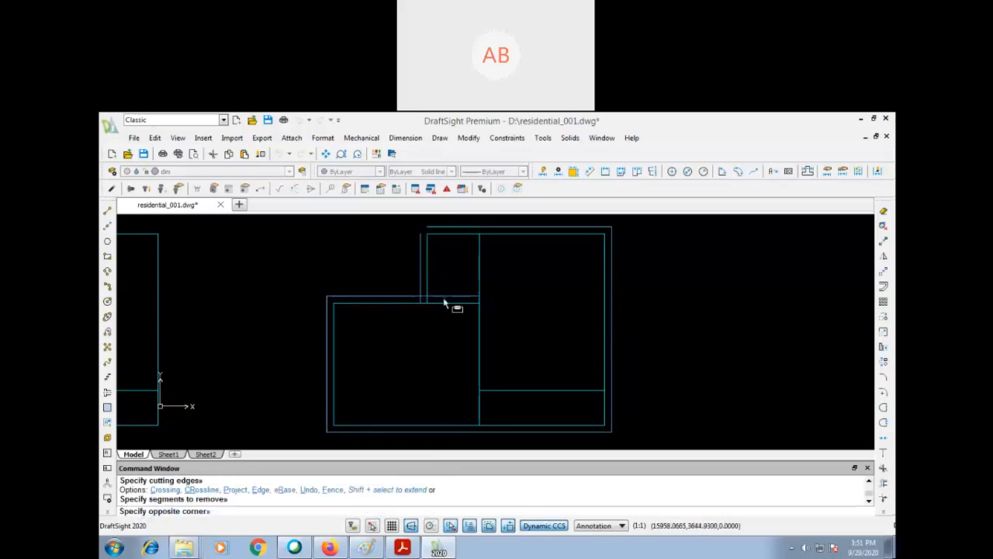
left_click(455, 305)
left_click(438, 294)
left_click(421, 299)
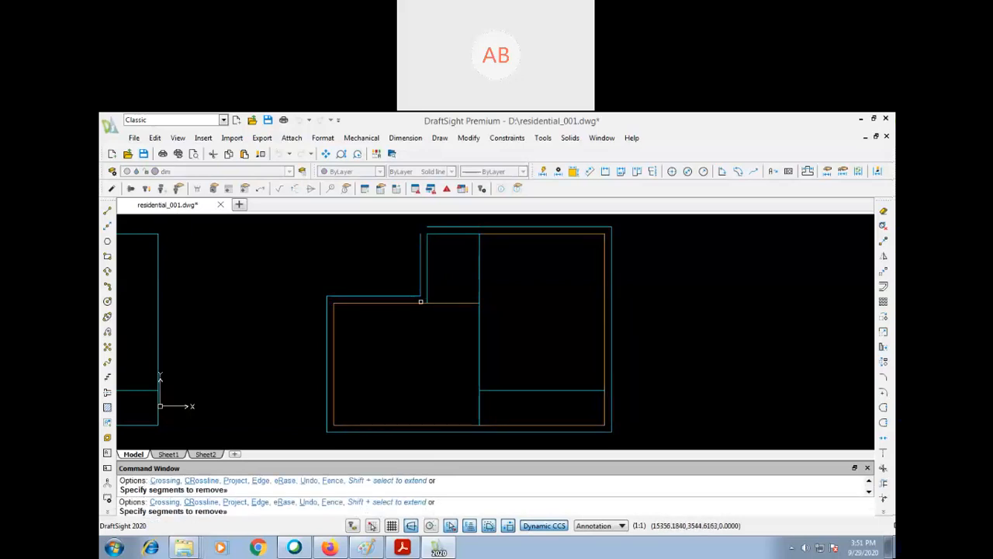
key("Return")
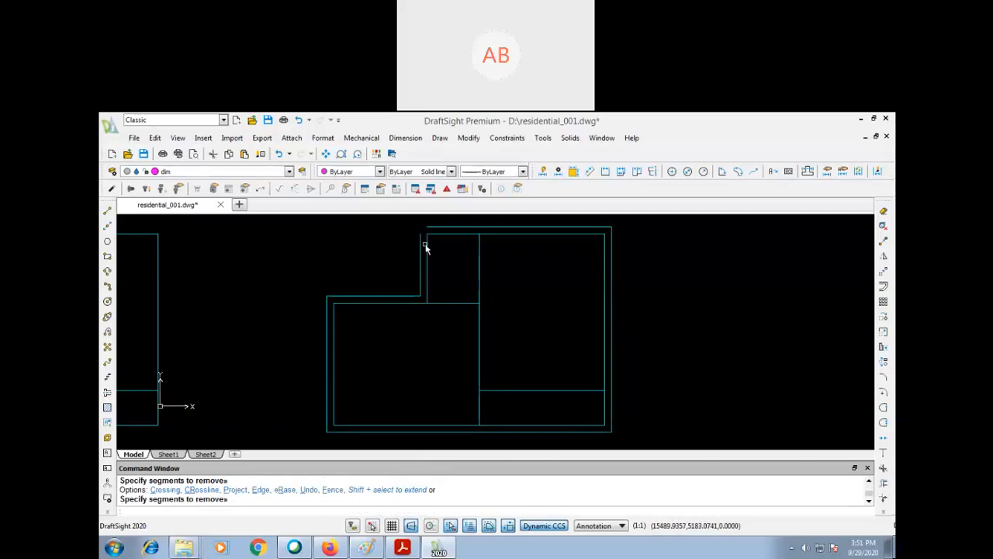
- Stretch the upper end of the small upper room's outer left wall line upward past the outer top wall line
type("p")
key("Return")
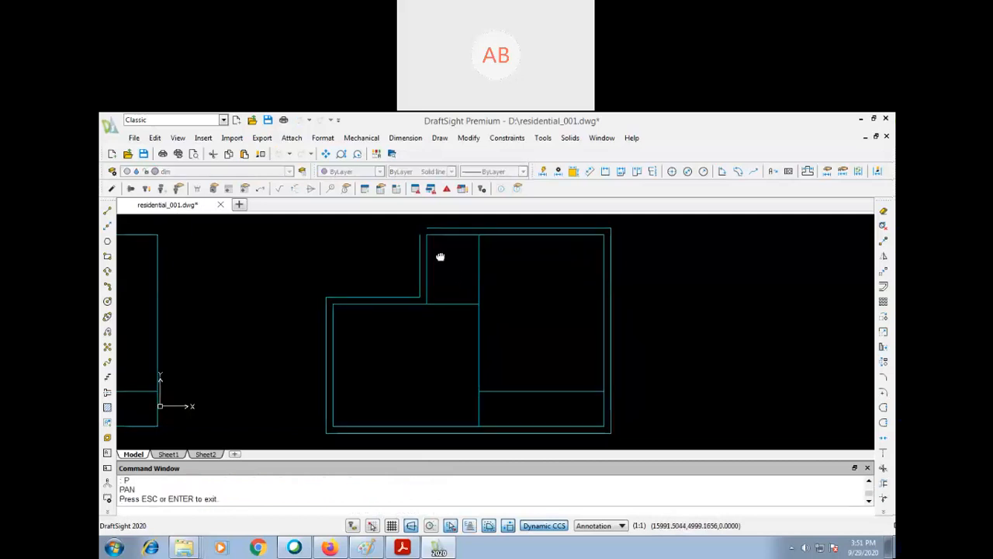
left_click_drag(426, 251, 429, 277)
key("Escape")
type("s")
key("Return")
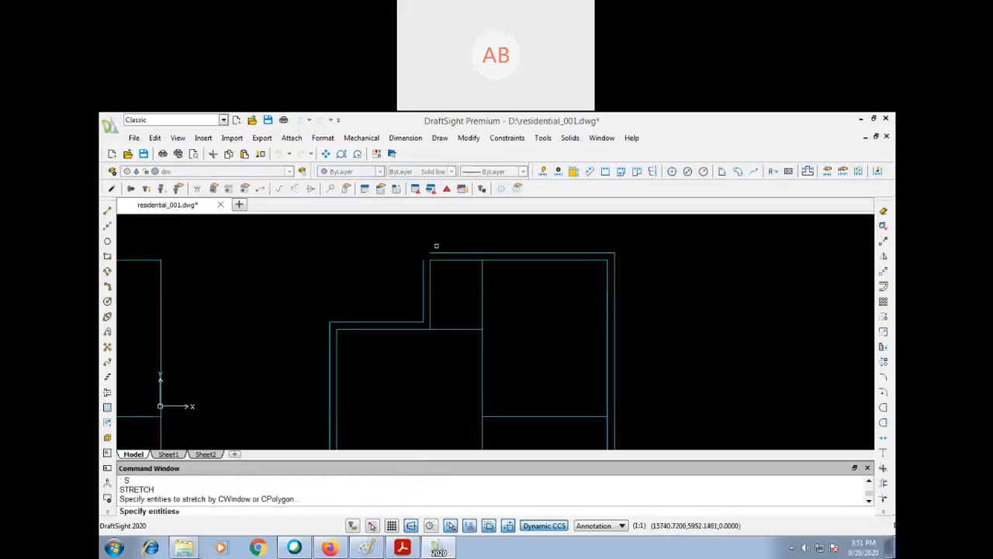
left_click(419, 268)
key("Return")
left_click(406, 268)
left_click(404, 244)
- Extend the outer top wall line of the small upper room to its stretched outer left wall line
type("ex")
key("Return")
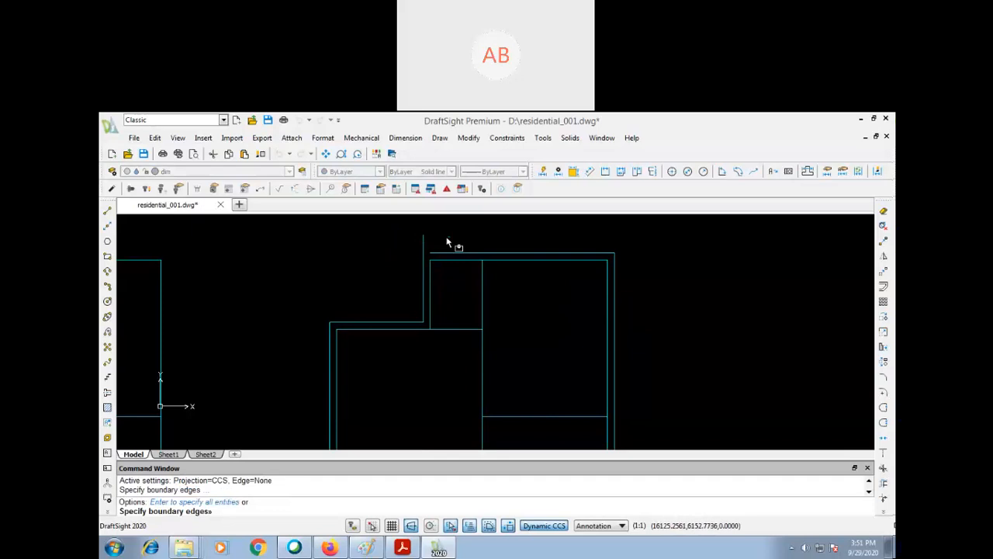
key("Return")
left_click(434, 250)
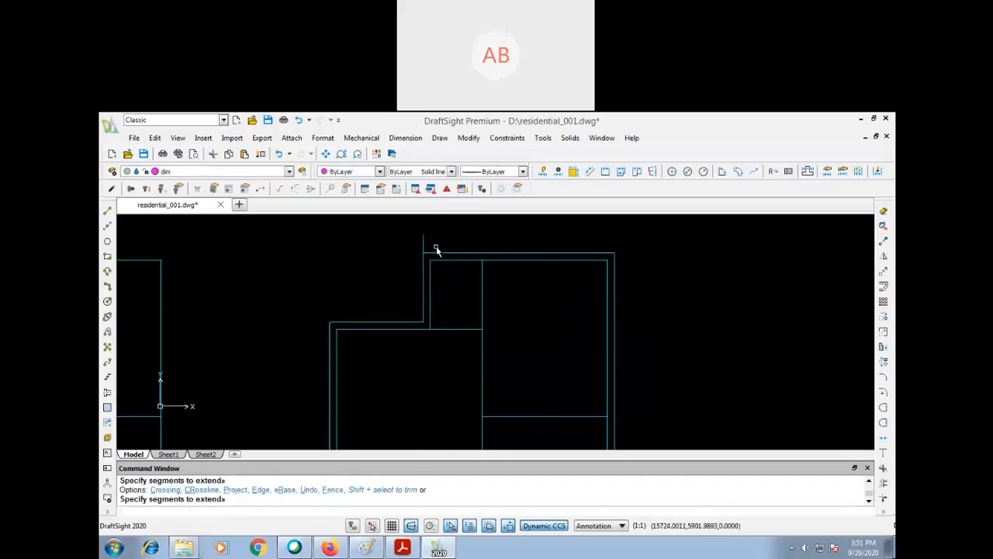
- Trim the end of the small upper room's outer left wall line that projects above the outer top wall line
type("tr")
key("Return")
key("Return")
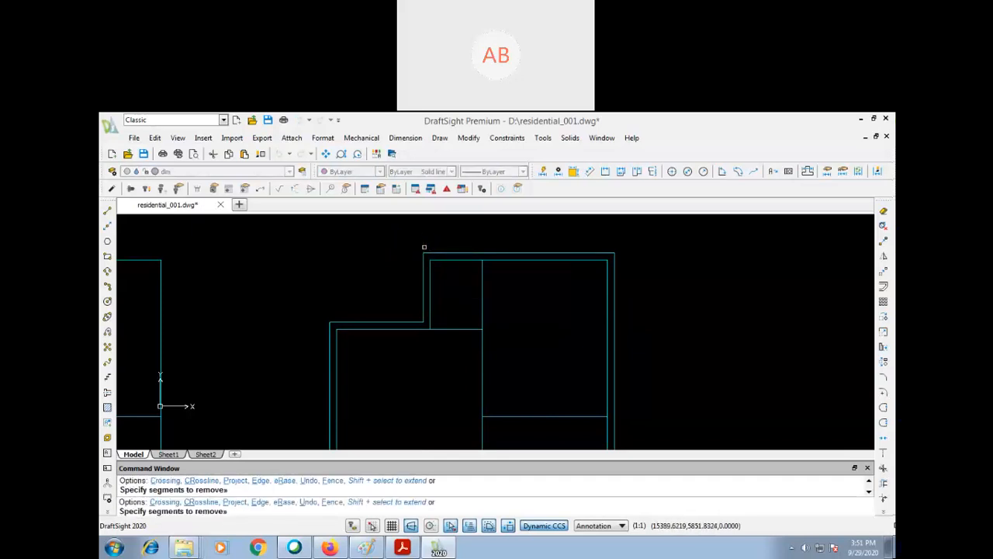
left_click(423, 244)
type("p")
key("Return")
mouse_move(521, 362)
left_mouse_down()
mouse_move(522, 315)
mouse_move(481, 349)
left_mouse_up()
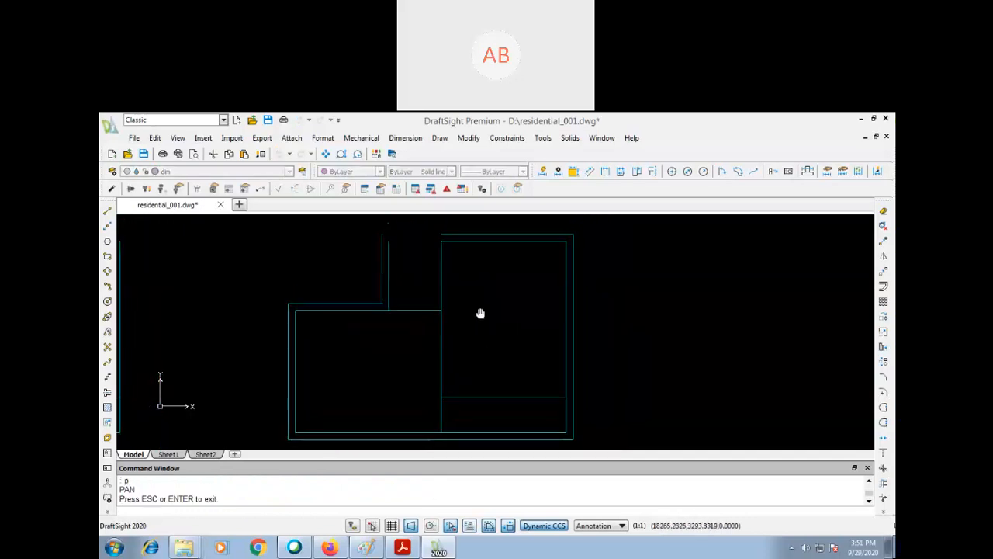
scroll(483, 315, "down", 1)
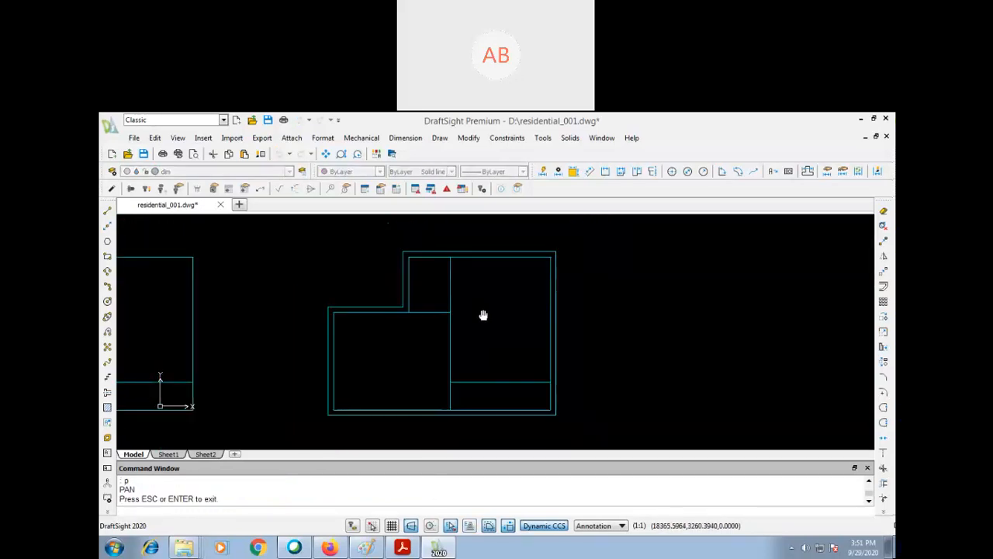
key("Escape")
key("Escape")
left_click(632, 349)
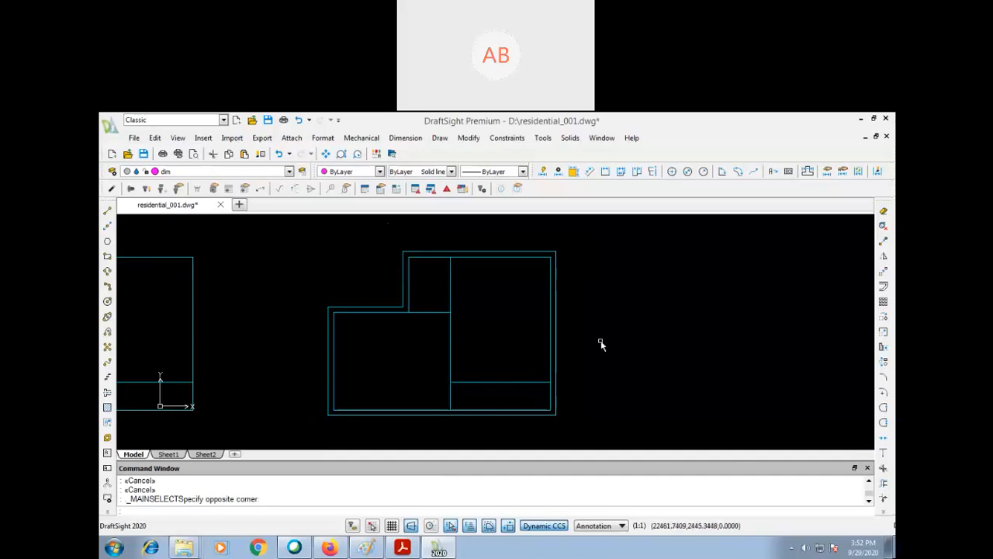
- Offset the horizontal partition below the large room 200 downward and the long vertical partition 200 to the left
type("o")
key("Return")
key("Return")
left_click(533, 382)
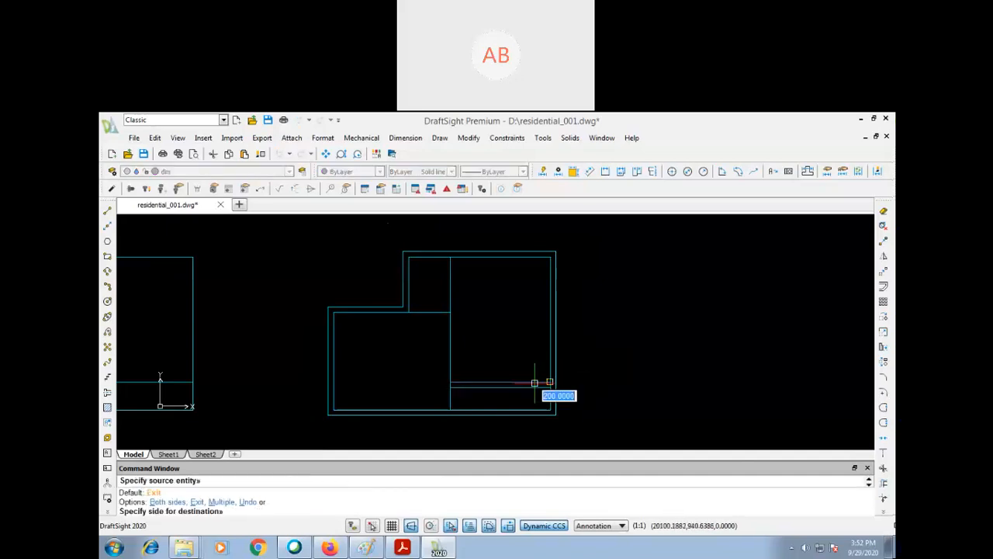
left_click(588, 425)
left_click(451, 359)
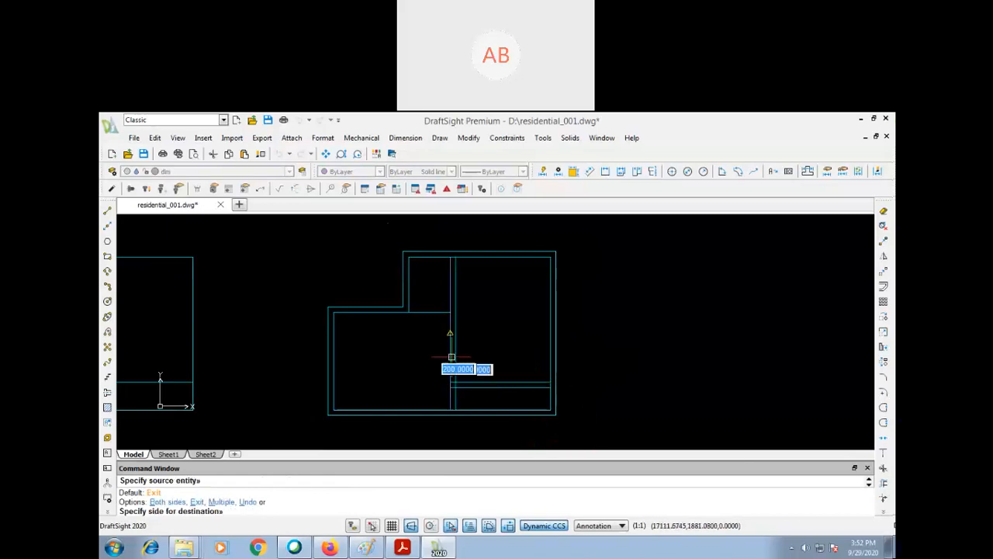
left_click(413, 355)
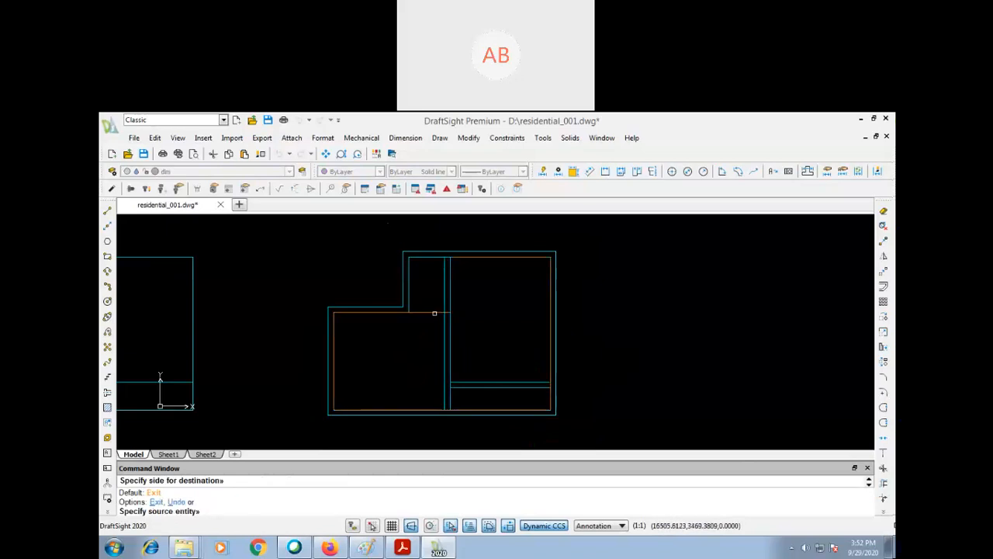
key("Escape")
key("Escape")
key("Escape")
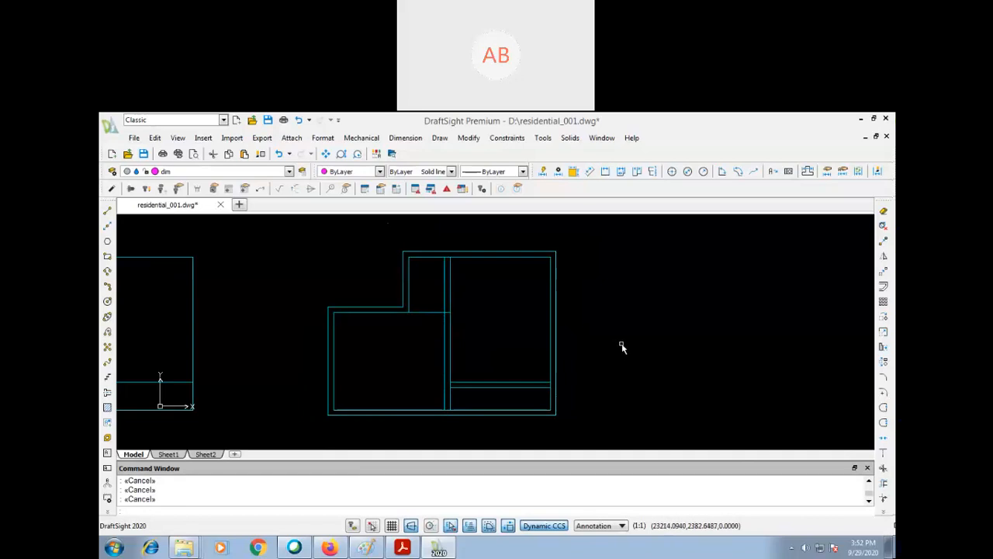
- Extend the lower line of the horizontal partition to the new left line of the vertical partition
type("EX")
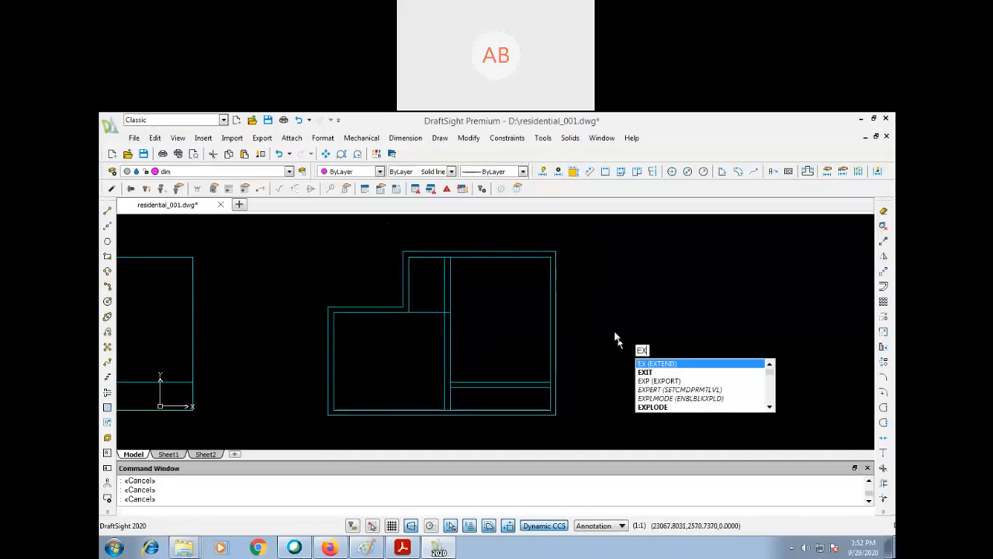
key("Return")
left_click(455, 386)
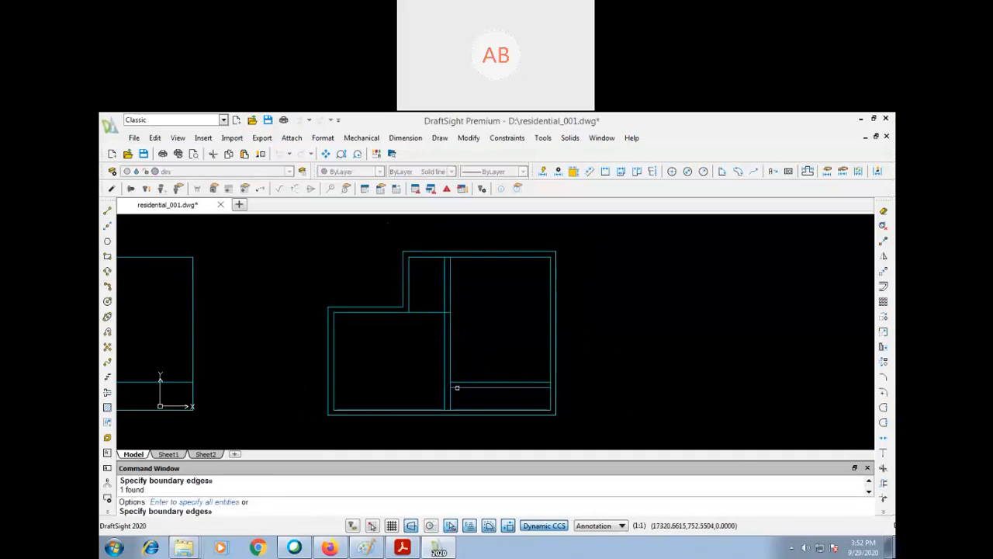
key("Return")
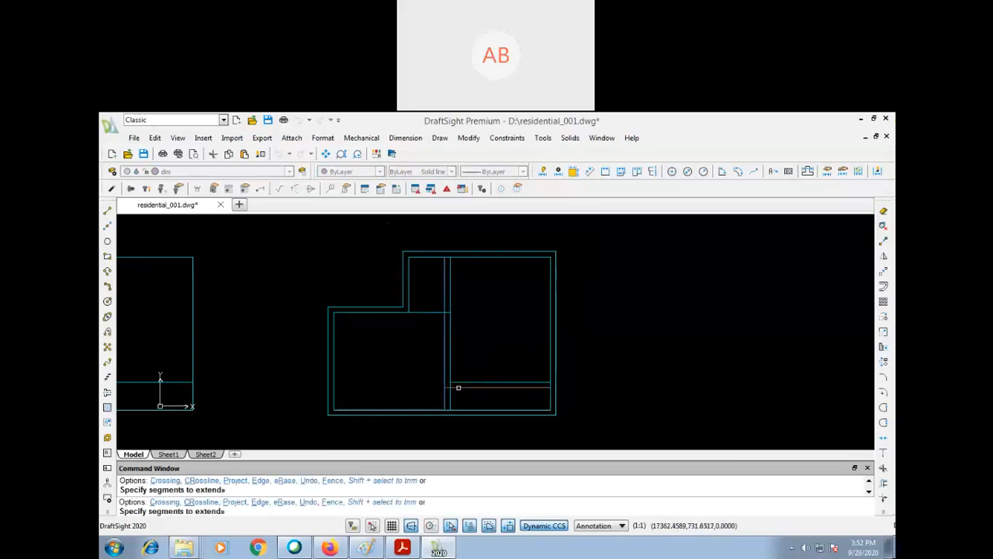
key("Return")
type("TR")
key("Return")
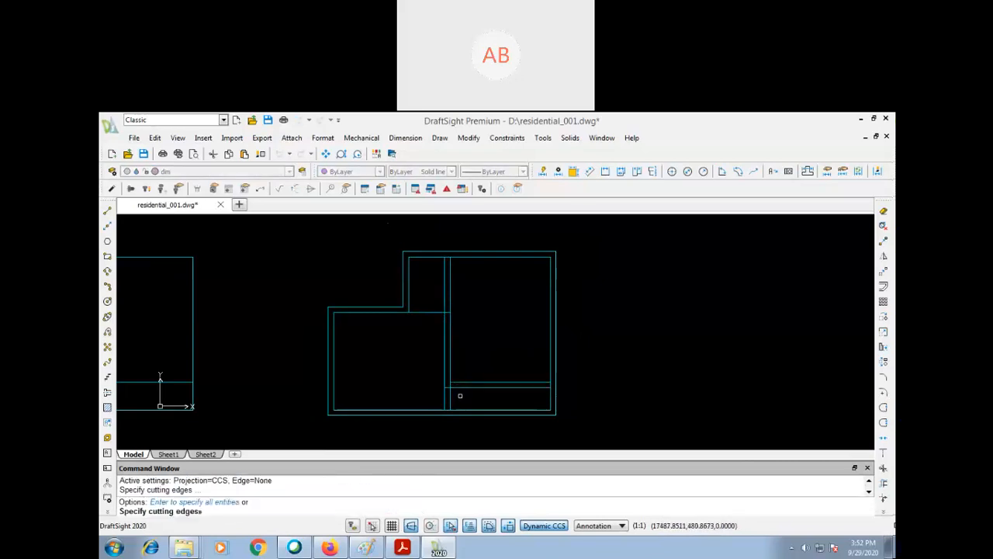
left_click(447, 385)
key("Return")
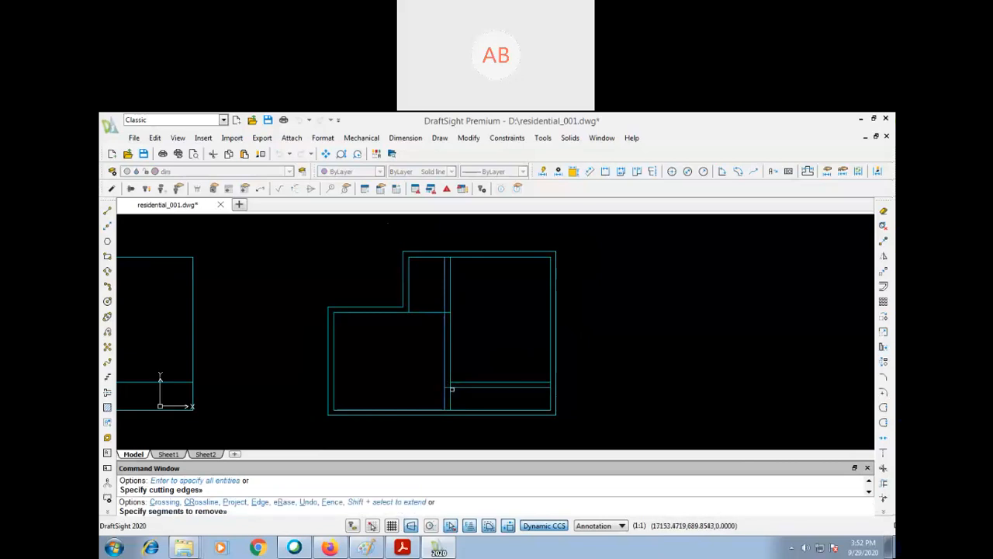
key("Escape")
- Trim both vertical partition lines below the horizontal partition, forming a mitred L-shaped wall corner
key("Return")
left_click(456, 387)
key("Return")
left_click(445, 394)
key("Return")
key("Return")
left_click(461, 381)
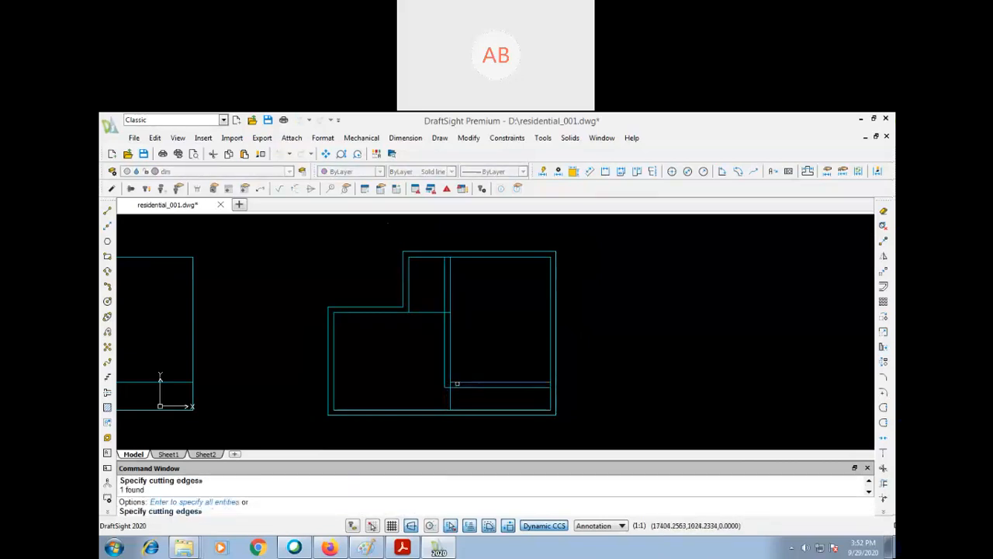
key("Return")
left_click(451, 396)
- Trim the short piece of the lower room's upper wall line that lies between the two vertical partition lines
key("Return")
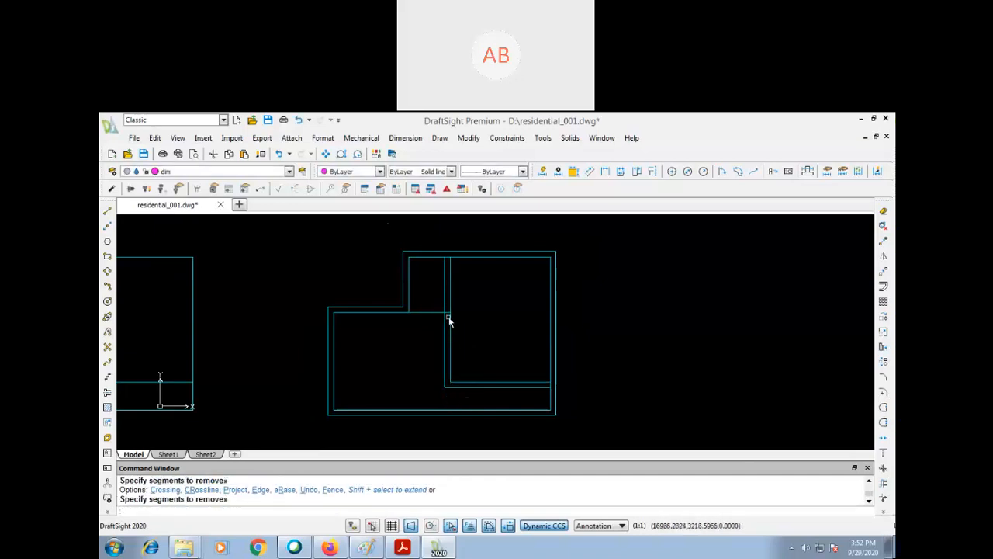
key("Return")
key("Return")
left_click(447, 312)
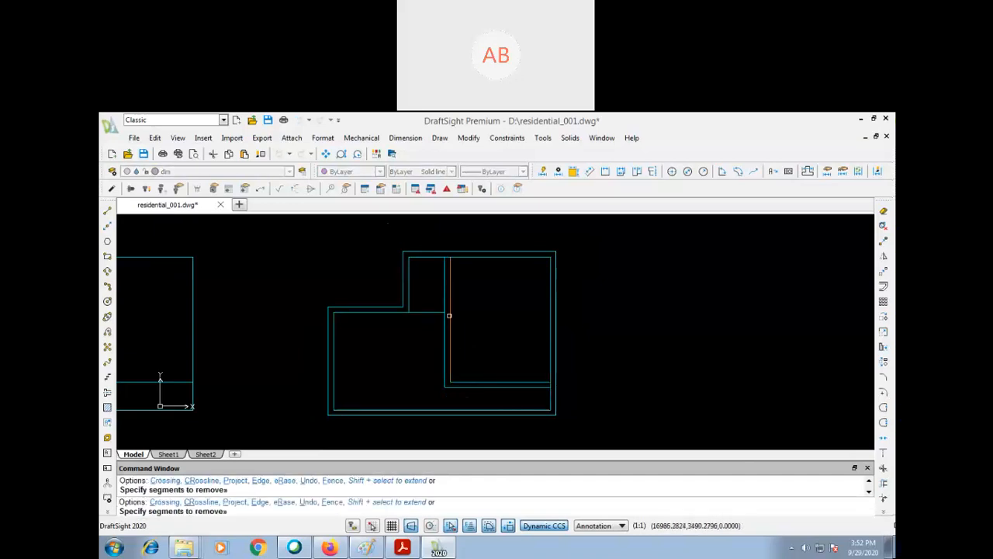
key("Return")
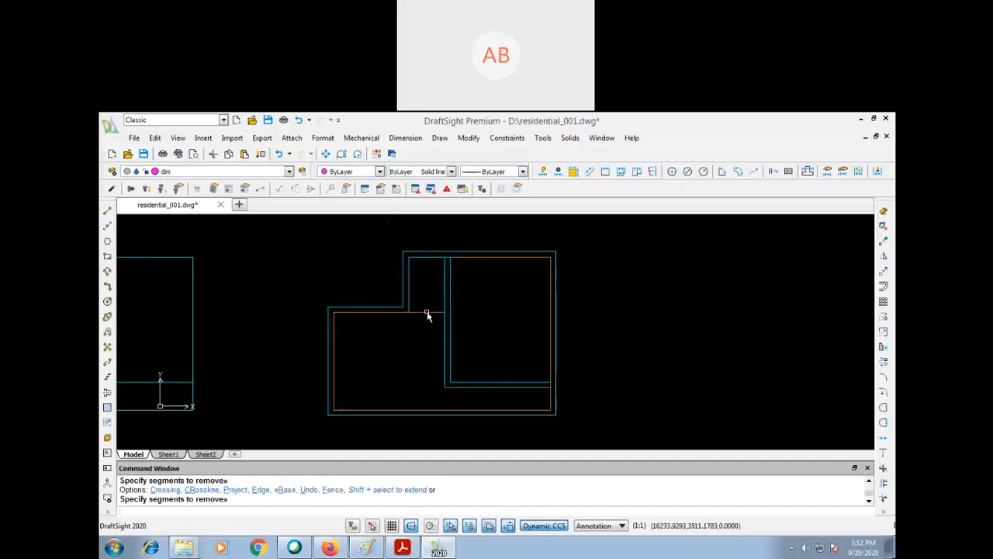
key("Escape")
key("Escape")
key("Escape")
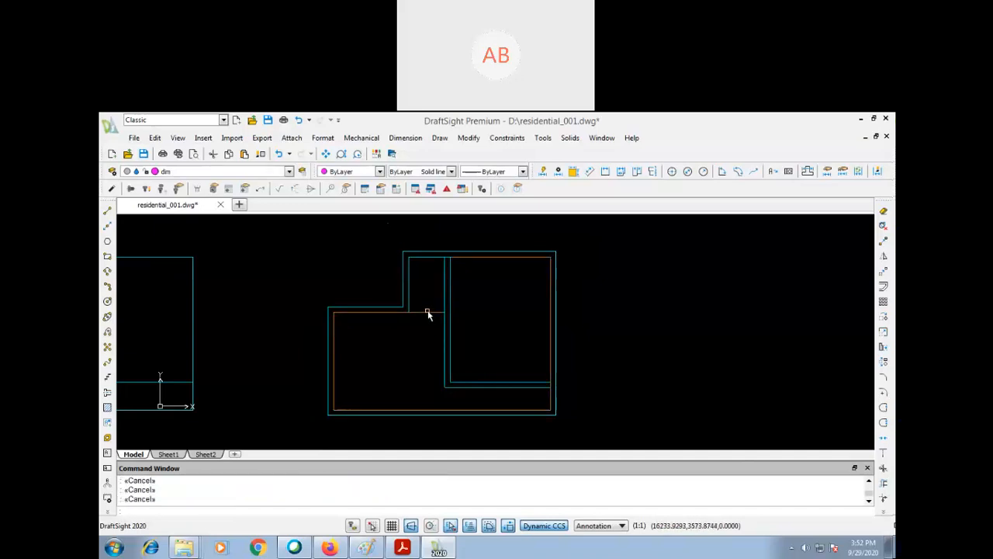
- Try to continue the lower room's outer upper wall line across to the vertical partition on the dim layer
key("l")
key("Return")
left_click(407, 307)
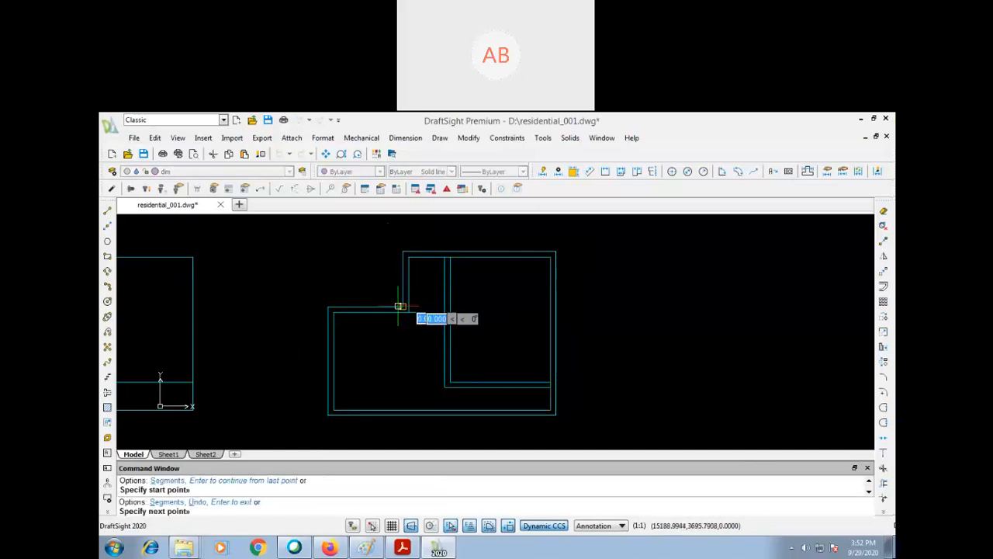
left_click(444, 306)
key("Return")
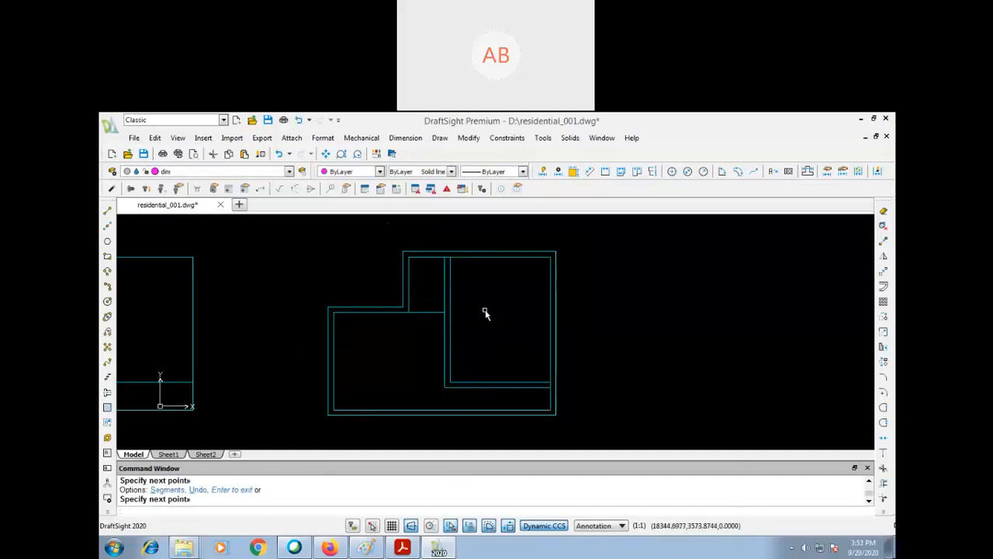
- On the walls layer, draw a horizontal line from the outer corner beside the small upper room to the vertical partition's left line
type("z")
key("Return")
left_click(603, 236)
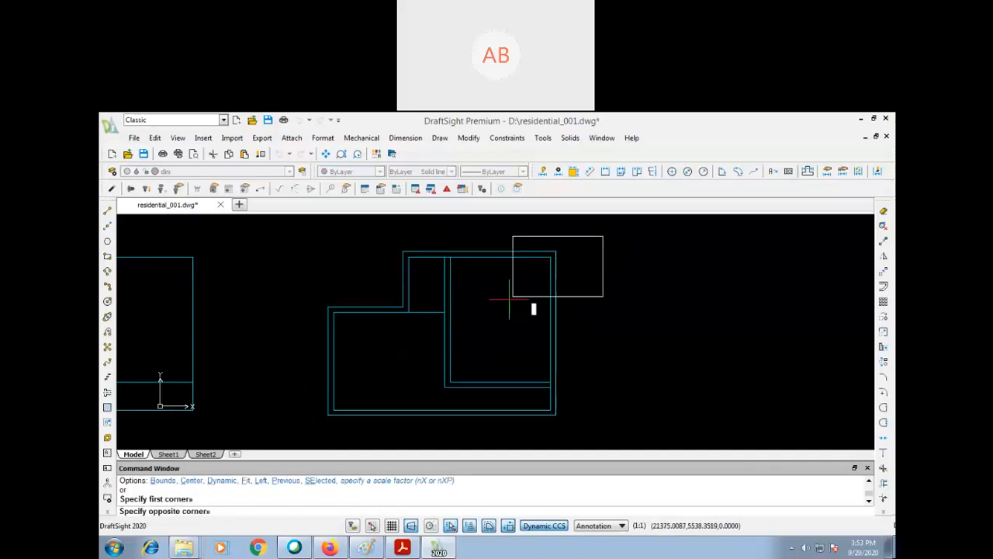
left_click(315, 420)
key("Escape")
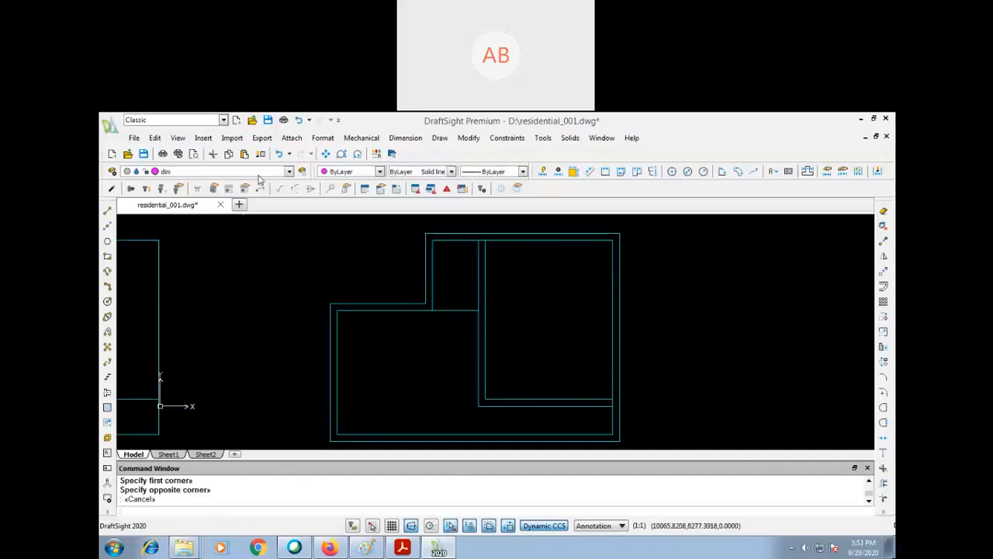
left_click(258, 172)
left_click(233, 224)
type("l")
key("Return")
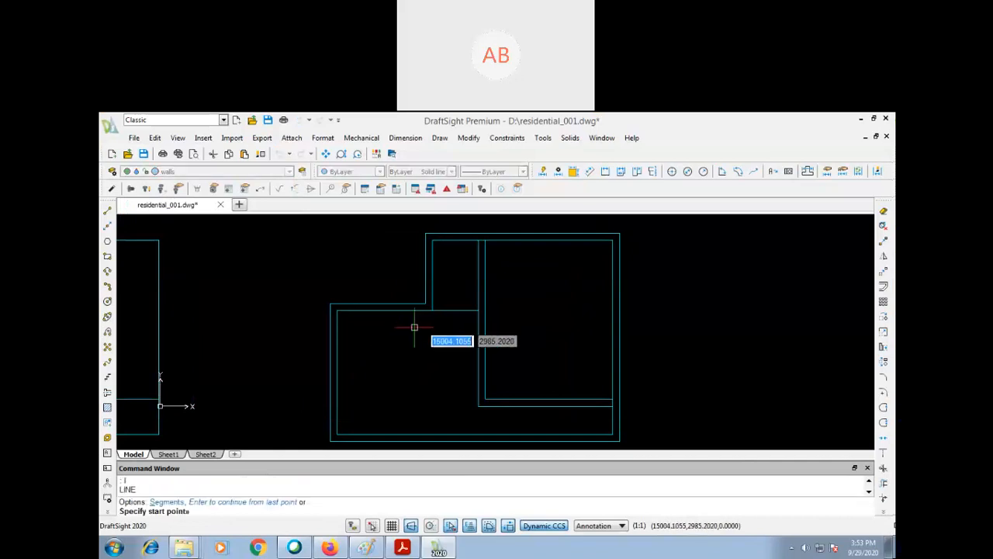
left_click(425, 304)
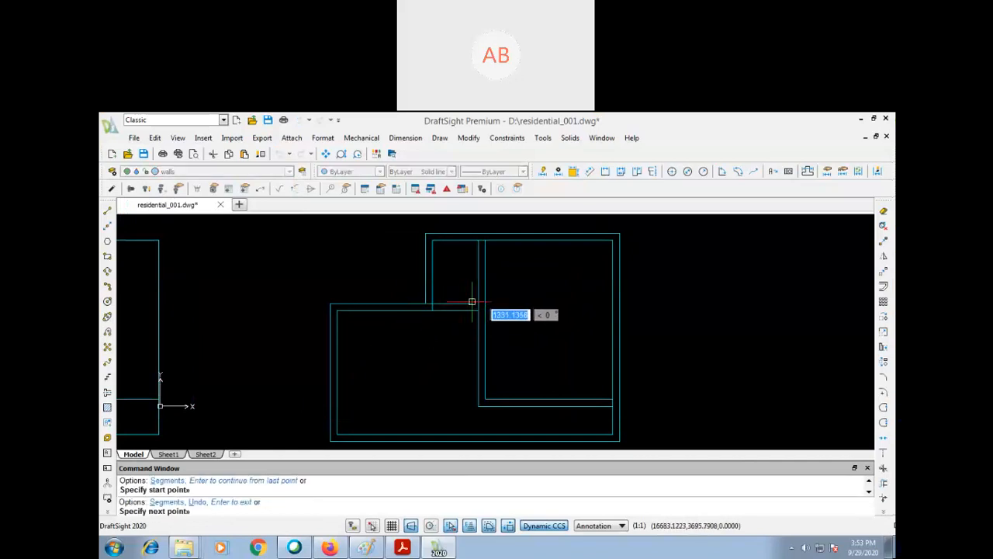
left_click(478, 303)
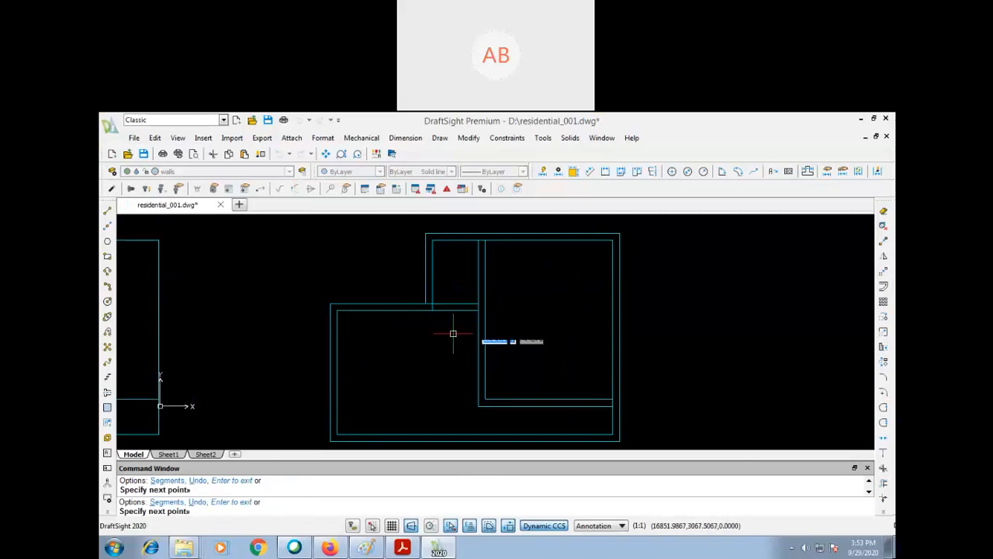
key("Return")
- Trim the stub of the small upper room's inner left wall line lying within the new horizontal wall
type("tr")
key("Return")
key("Return")
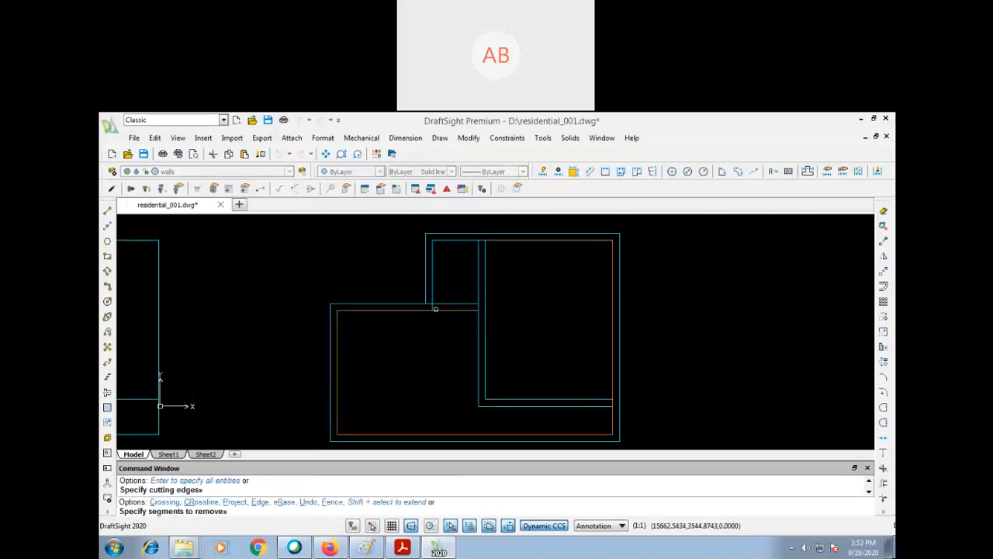
left_click(430, 307)
left_click(429, 304)
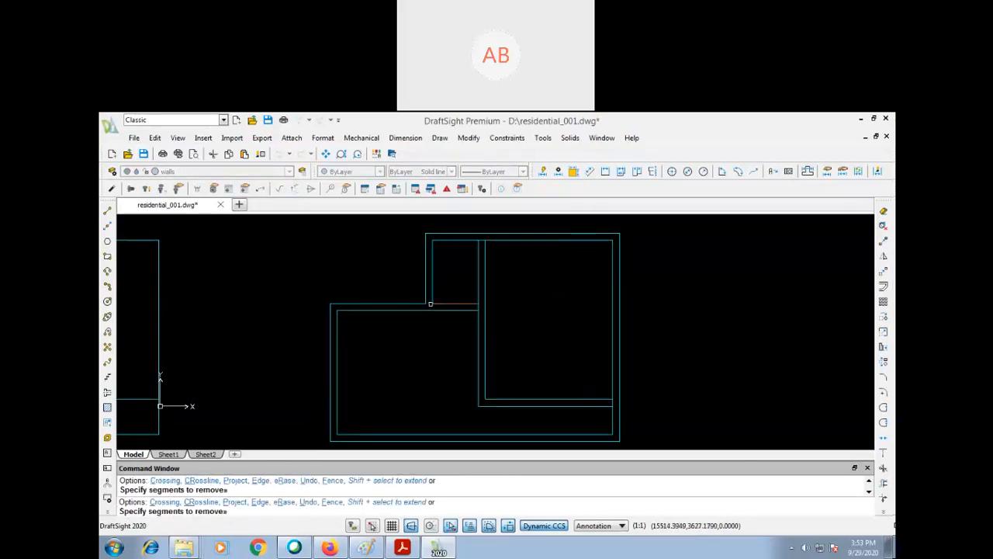
key("ctrl+z")
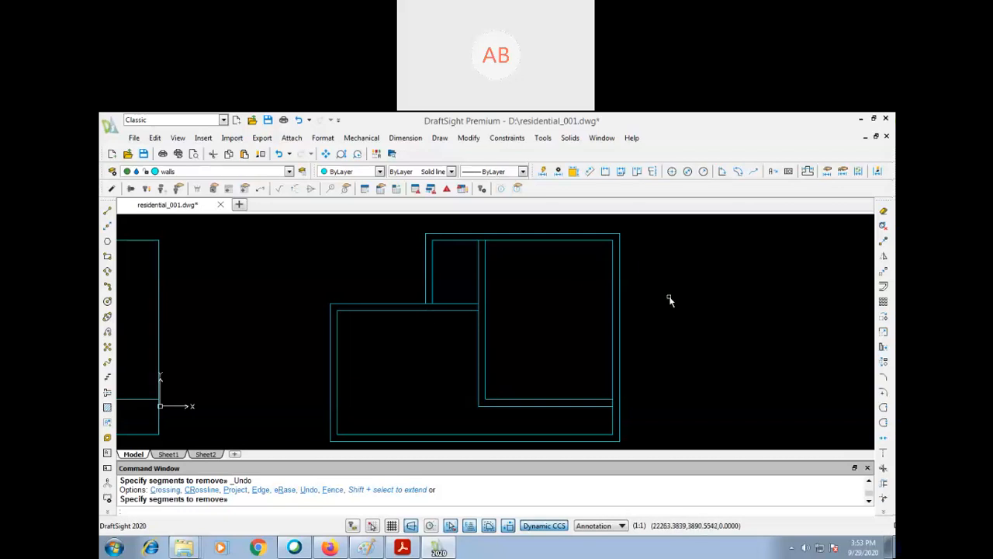
- On the doorandwindows layer, draw a horizontal line in the empty area to the right of the plan
type("p")
key("Return")
left_click_drag(673, 311, 587, 326)
key("Escape")
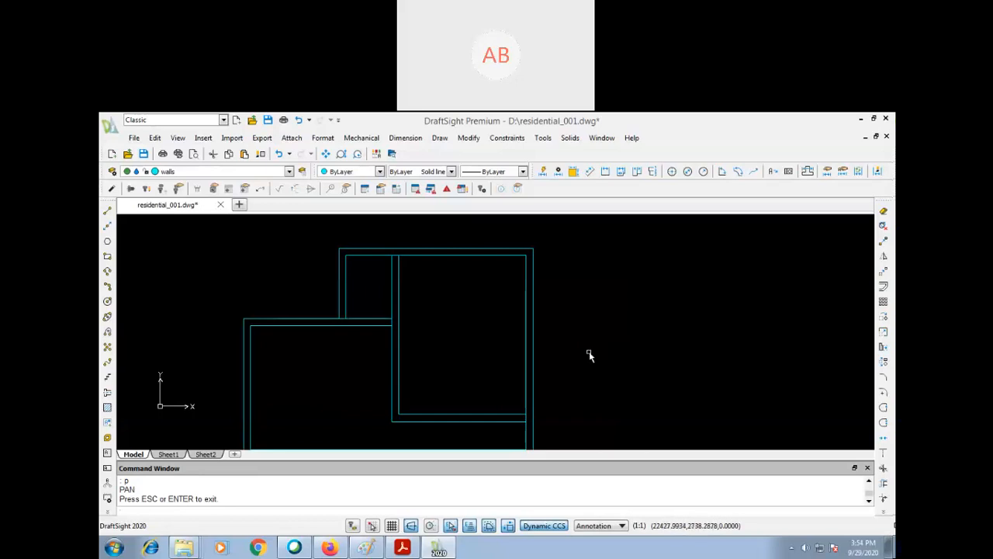
left_click_drag(574, 350, 534, 350)
left_click(287, 170)
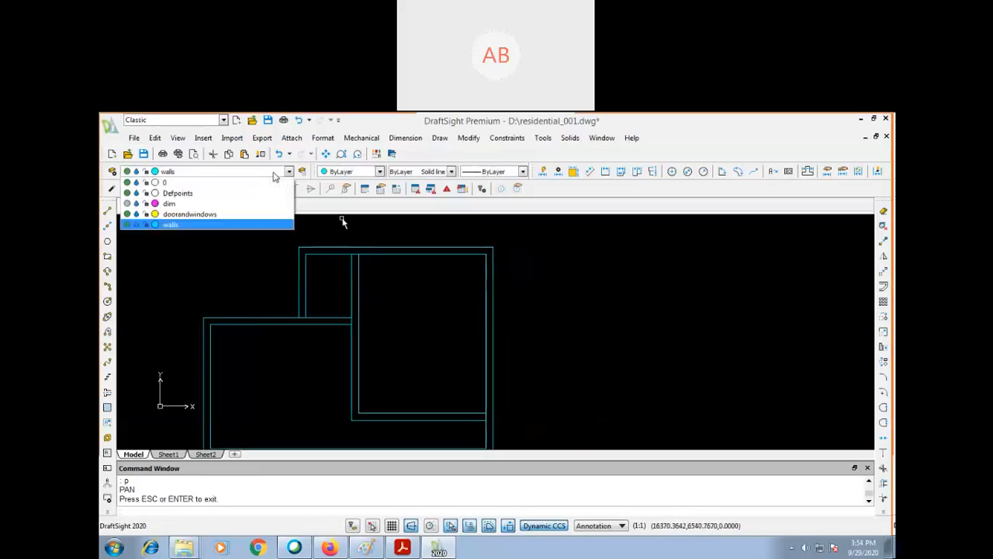
left_click(250, 215)
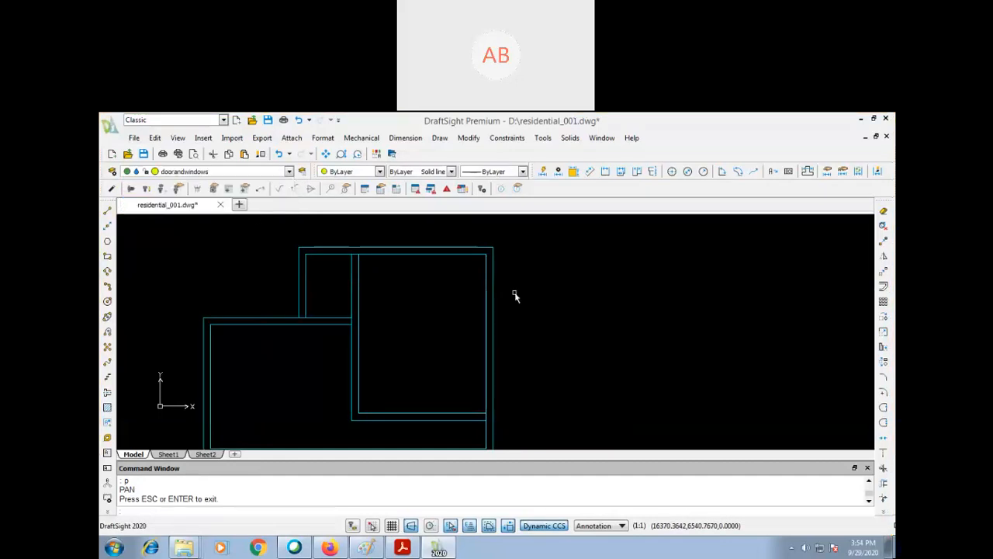
type("l")
key("Return")
left_click(595, 309)
left_click(694, 318)
key("Return")
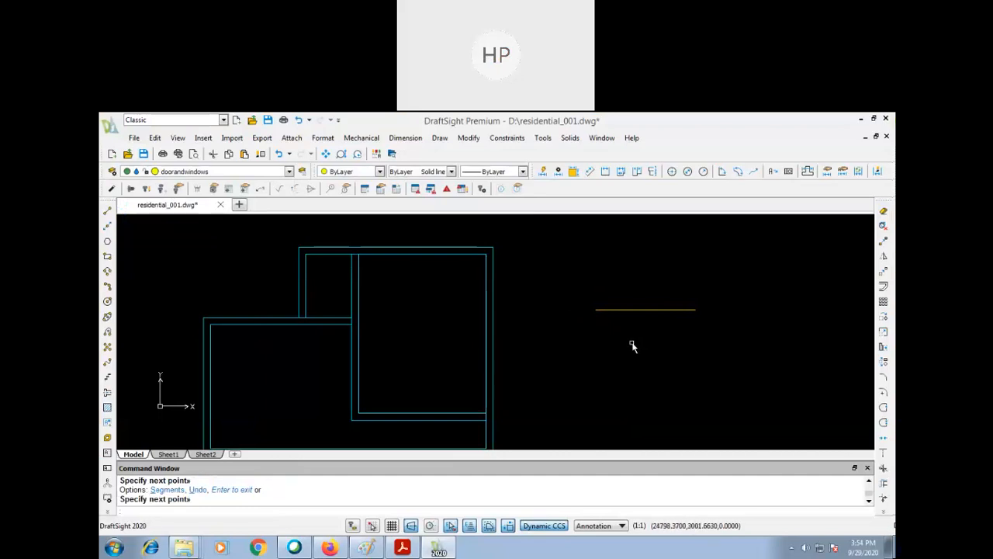
- Offset the new yellow line 200 downward
type("o")
key("Return")
type("200")
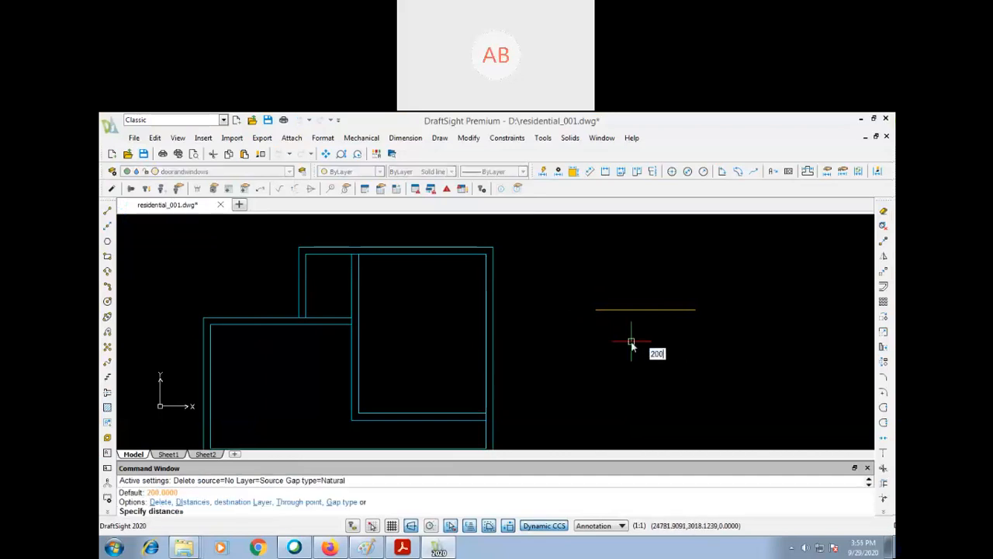
key("Return")
left_click(645, 308)
left_click(642, 351)
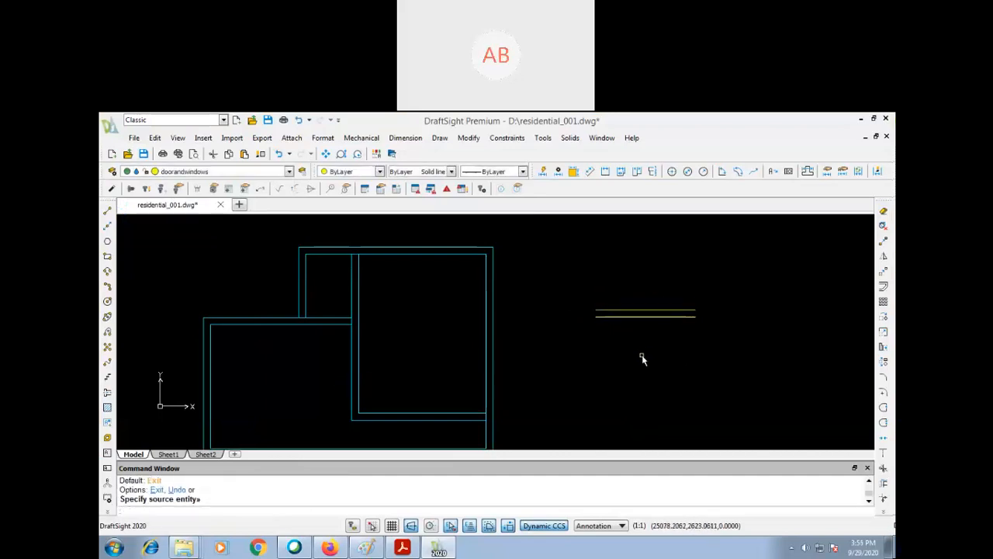
key("Return")
- Close the left end of the two parallel yellow lines with a short vertical line
type("l")
key("Return")
left_click(595, 311)
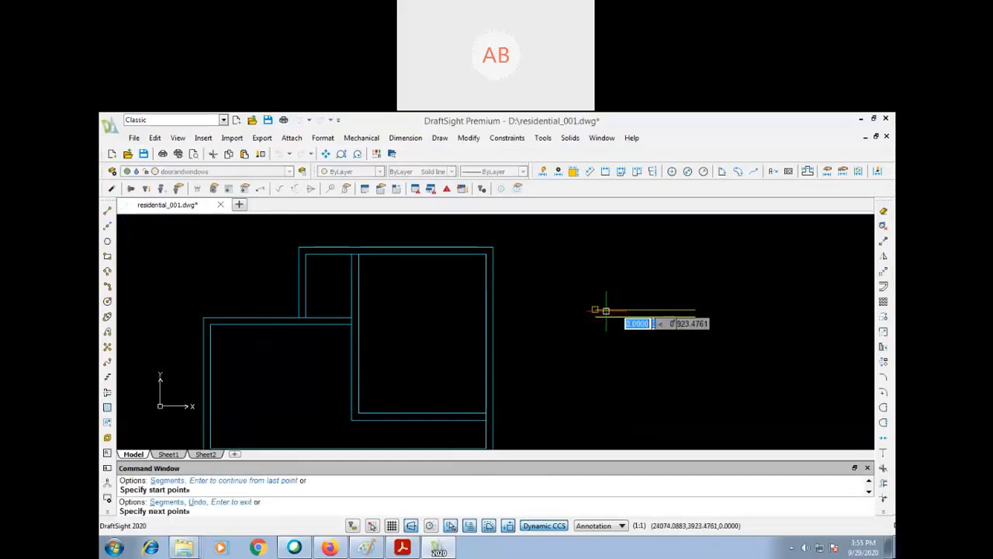
left_click(596, 316)
- Offset the short vertical end line 1000 to the right
type("z")
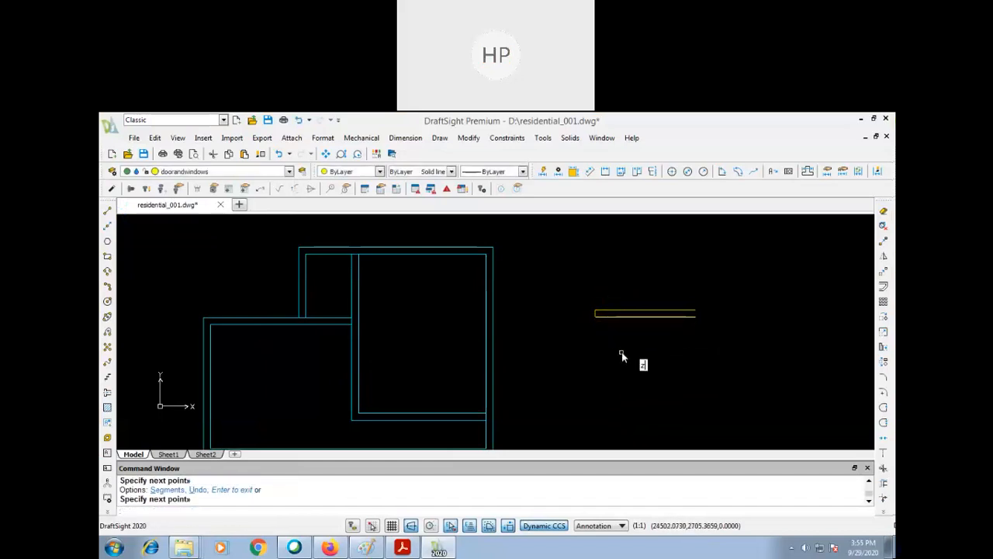
key("Return")
left_click(733, 281)
left_click(590, 339)
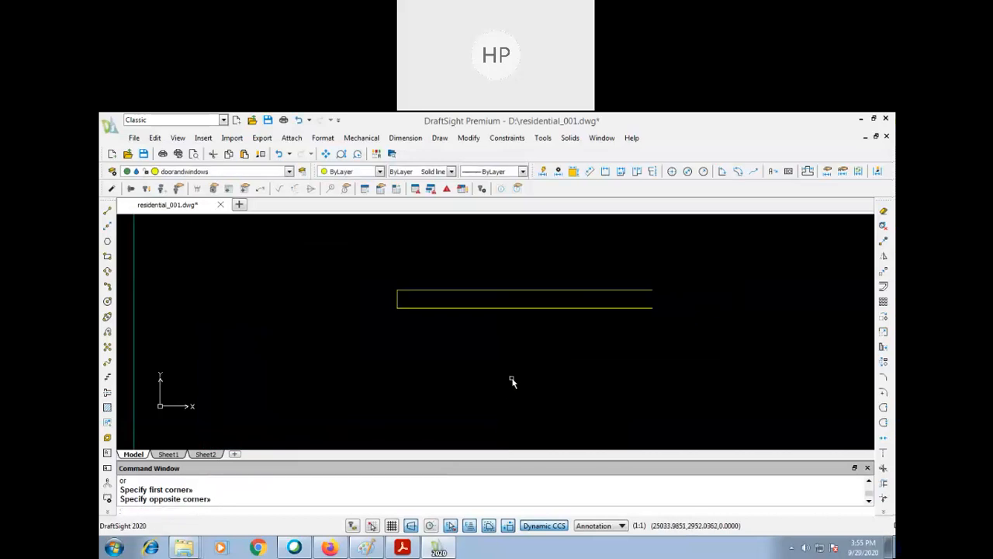
type("o")
key("Return")
type("100")
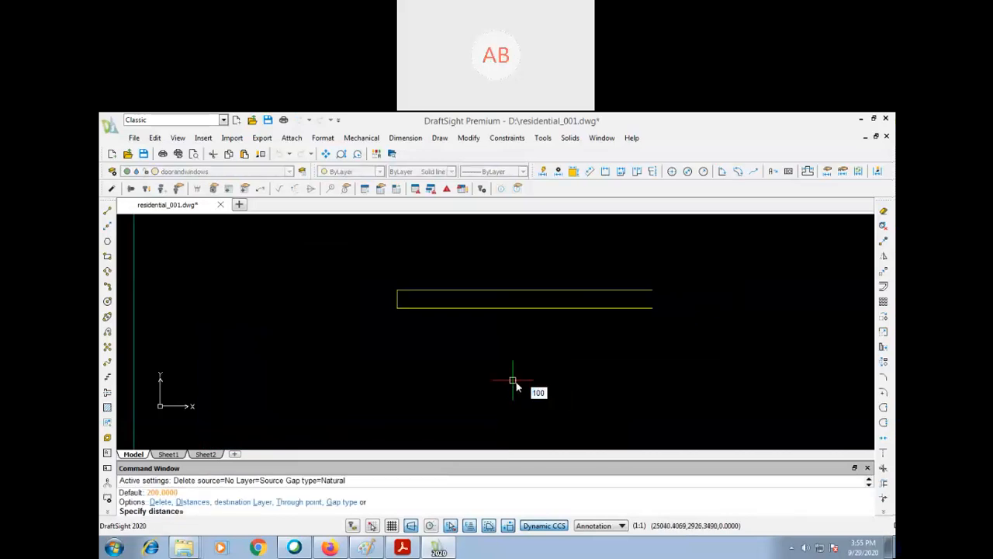
type("0")
key("Return")
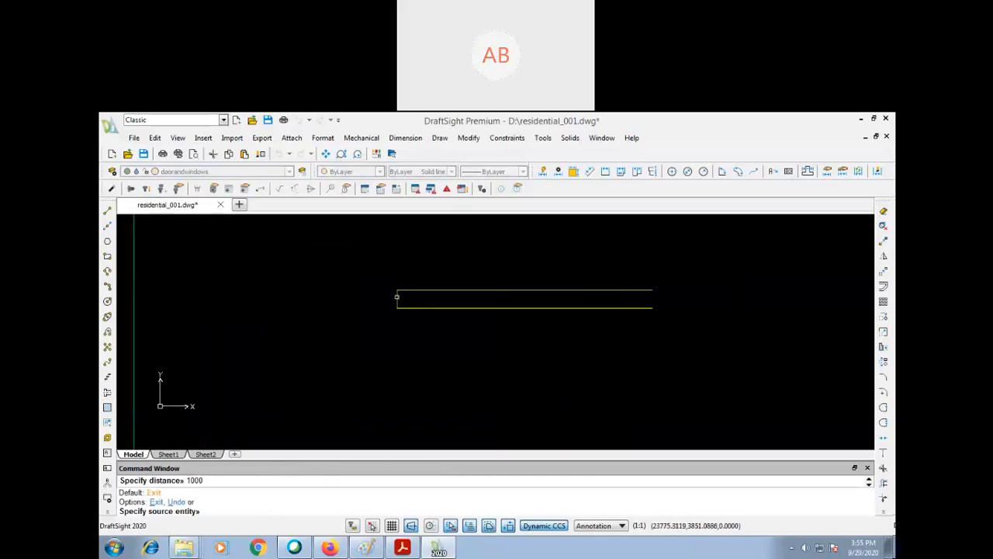
left_click(637, 349)
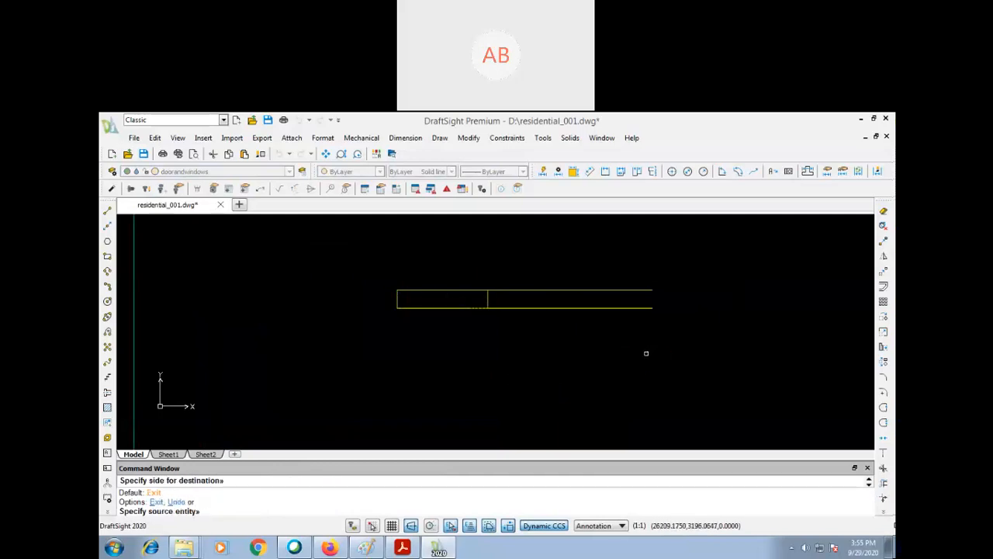
- Trim both horizontal yellow lines beyond the offset vertical line, leaving a closed rectangle
type("tr")
key("Return")
key("Return")
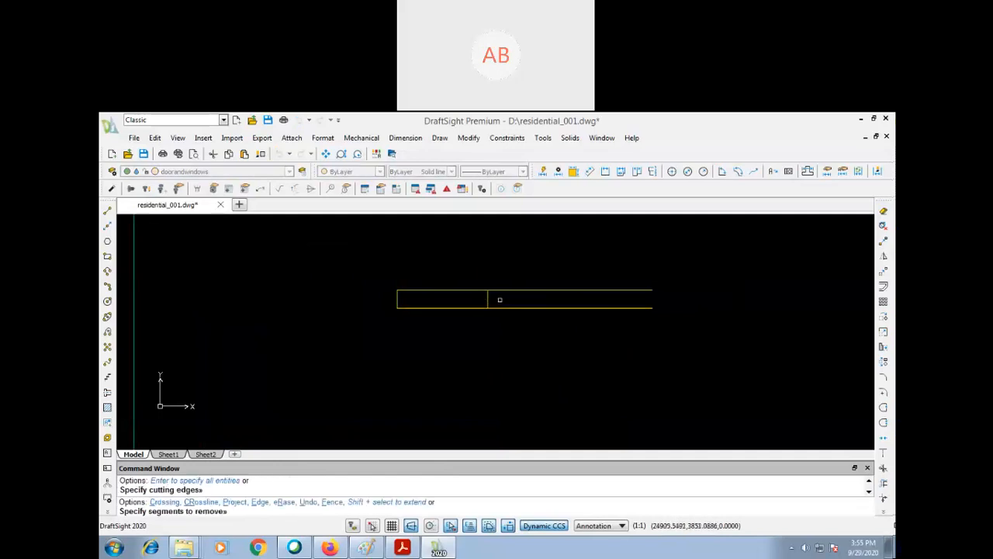
left_click(502, 290)
left_click(502, 307)
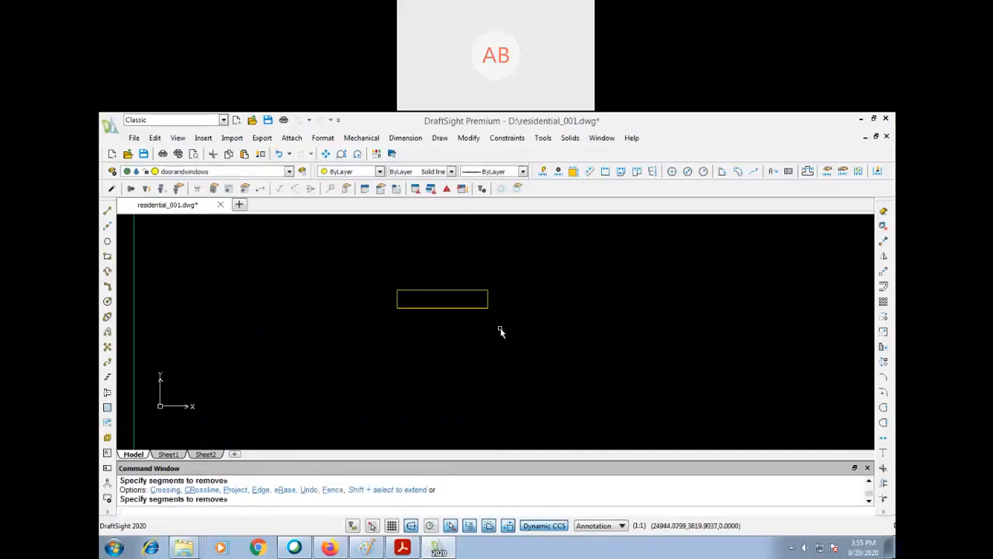
- Offset the yellow rectangle's right and left end lines 75 inward
type("o")
key("Return")
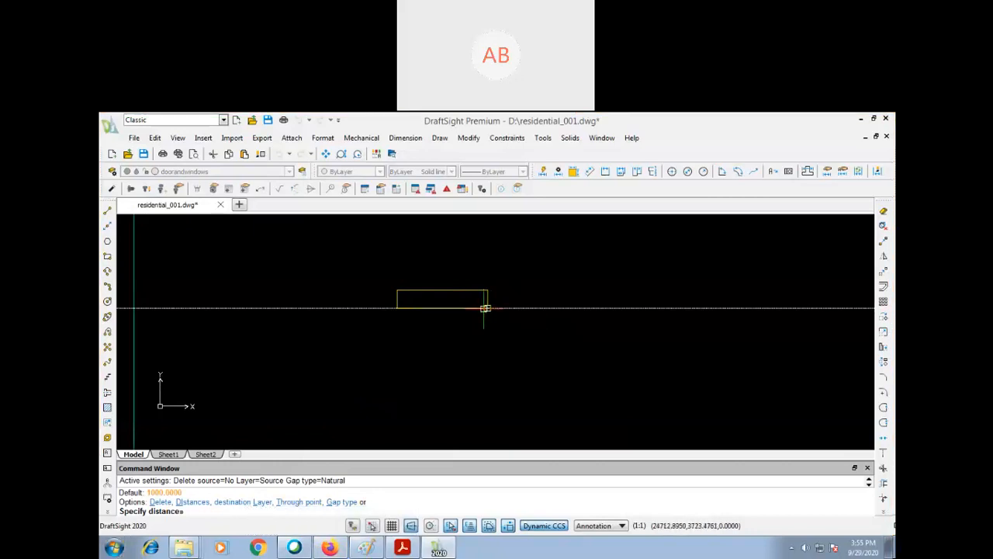
type("75")
key("Return")
left_click(486, 298)
left_click(362, 329)
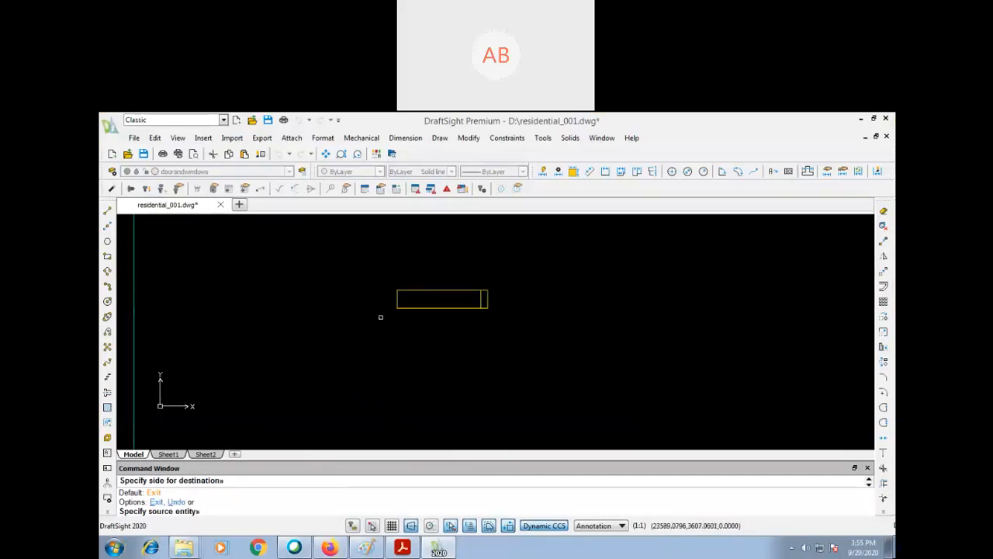
key("ctrl+z")
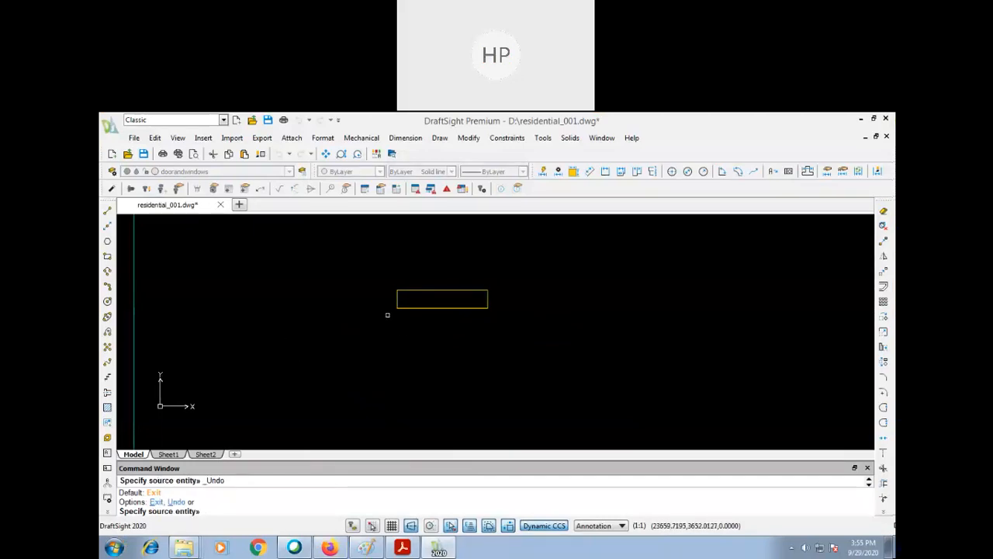
left_click(387, 312)
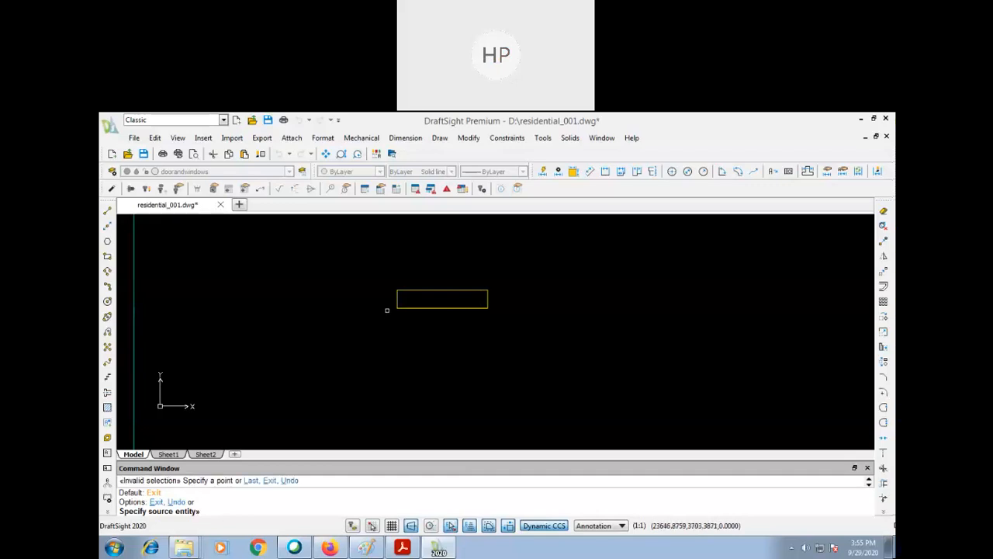
type("100")
key("Return")
left_click(487, 296)
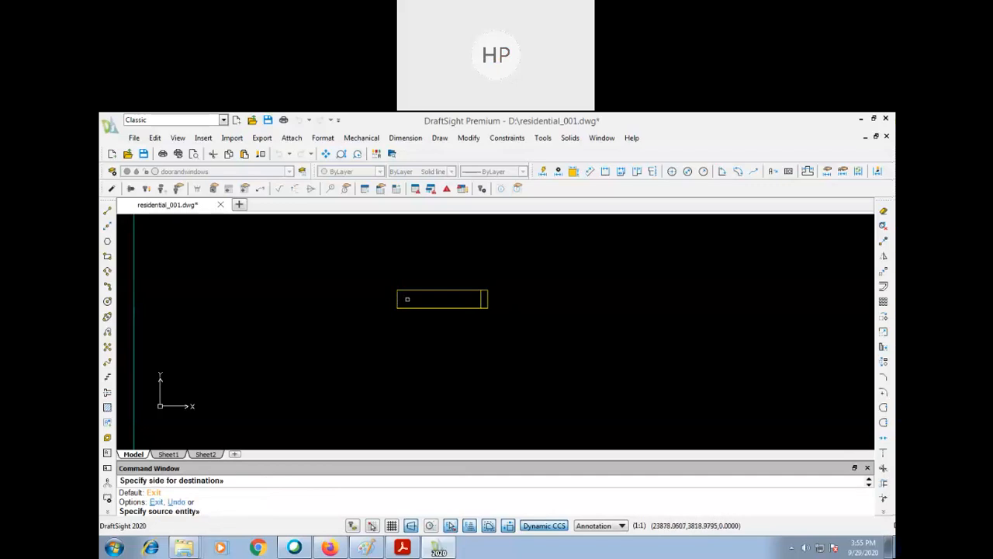
left_click(471, 300)
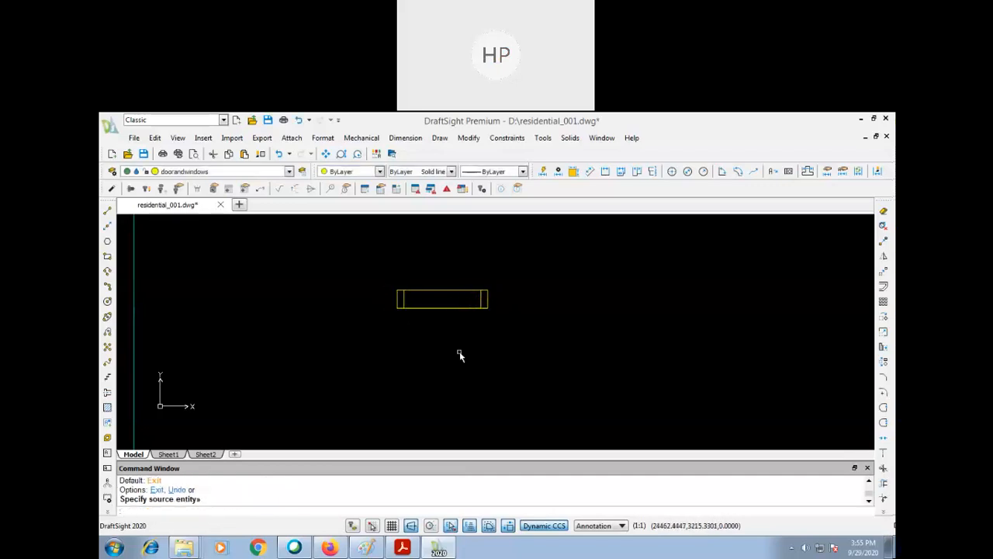
key("Escape")
- Draw a horizontal centre line between the midpoints of the two inner vertical lines of the window symbol
type("l")
key("Return")
left_click(481, 299)
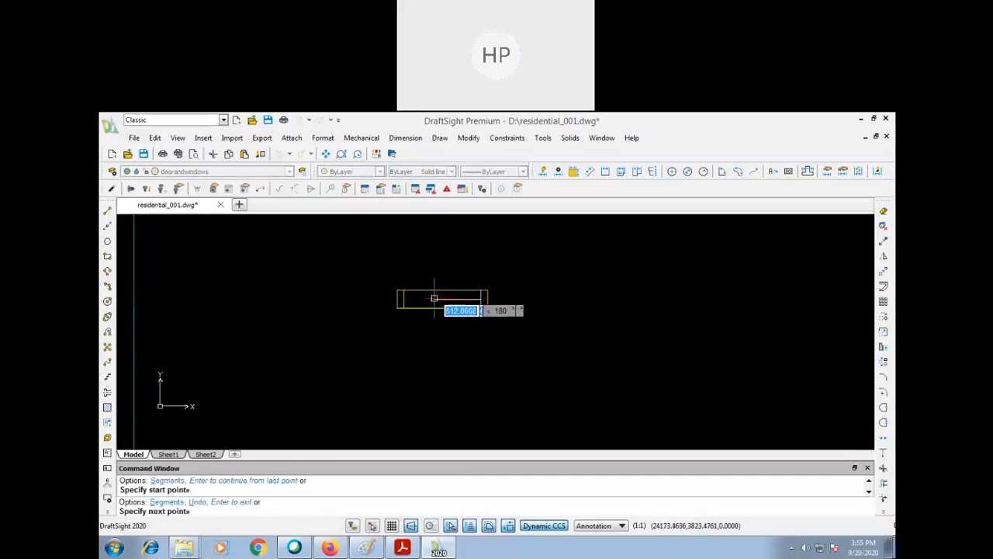
left_click(403, 299)
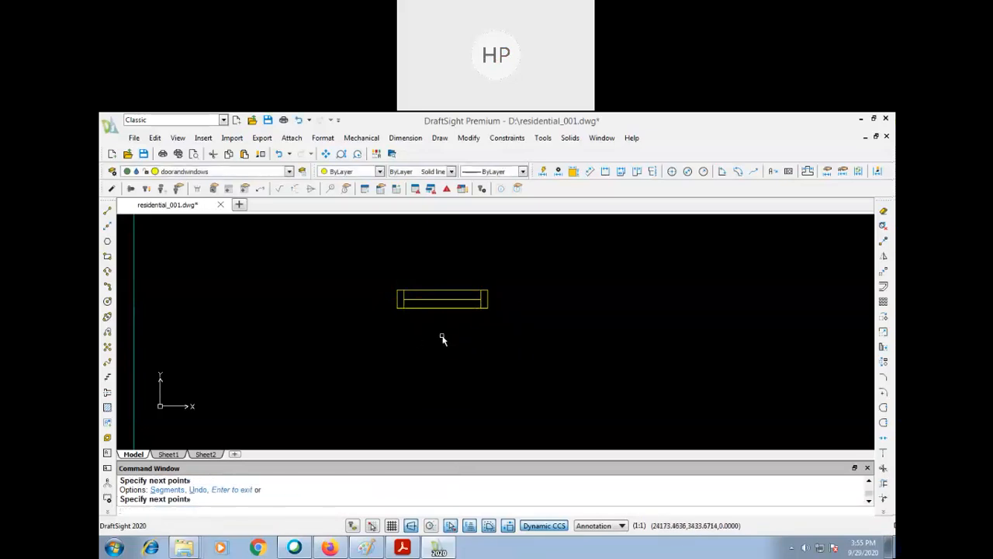
key("Escape")
type("pe")
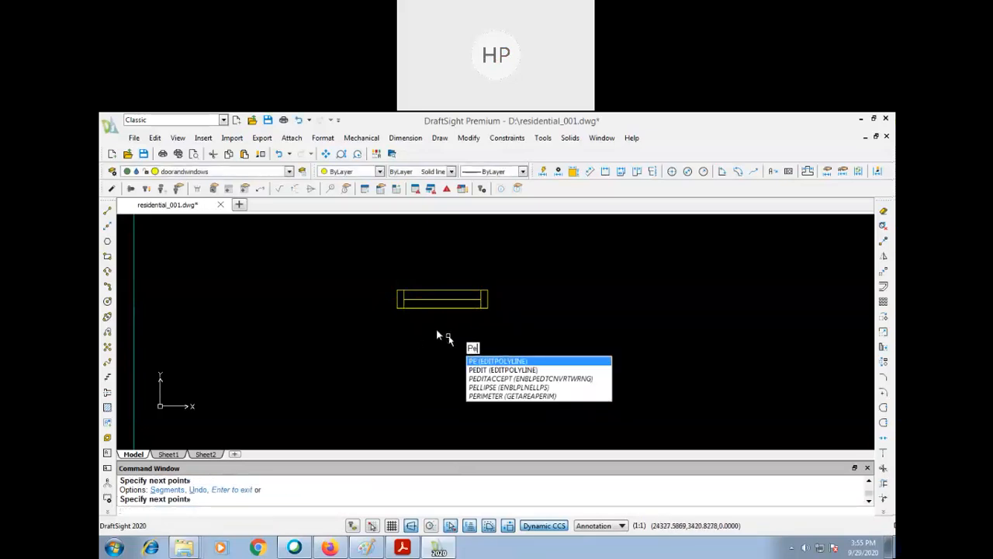
key("Return")
left_click(444, 298)
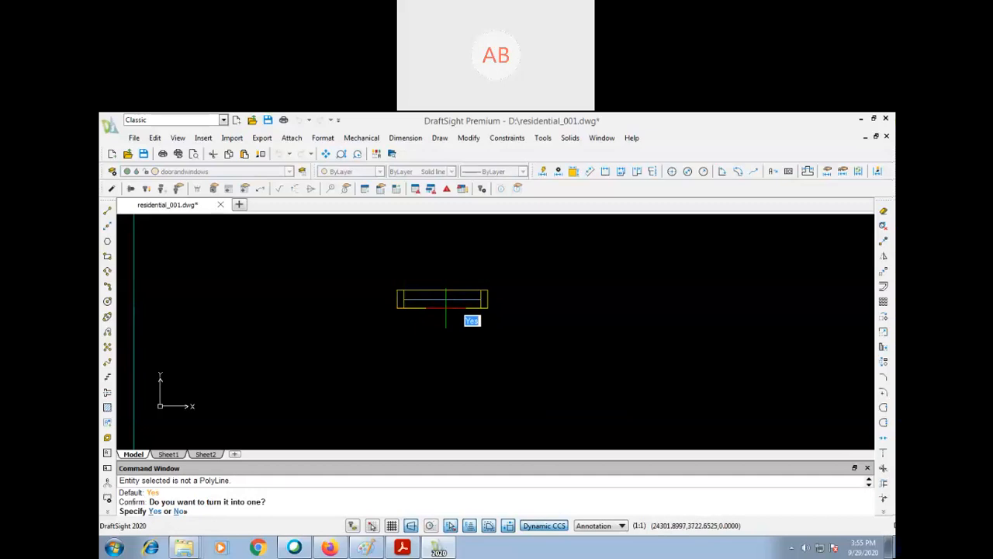
key("Return")
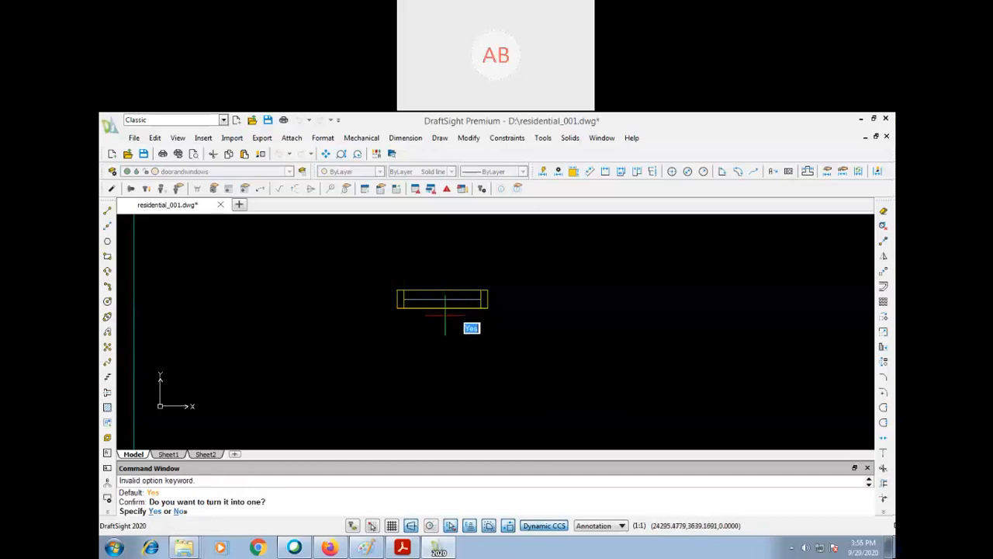
key("Return")
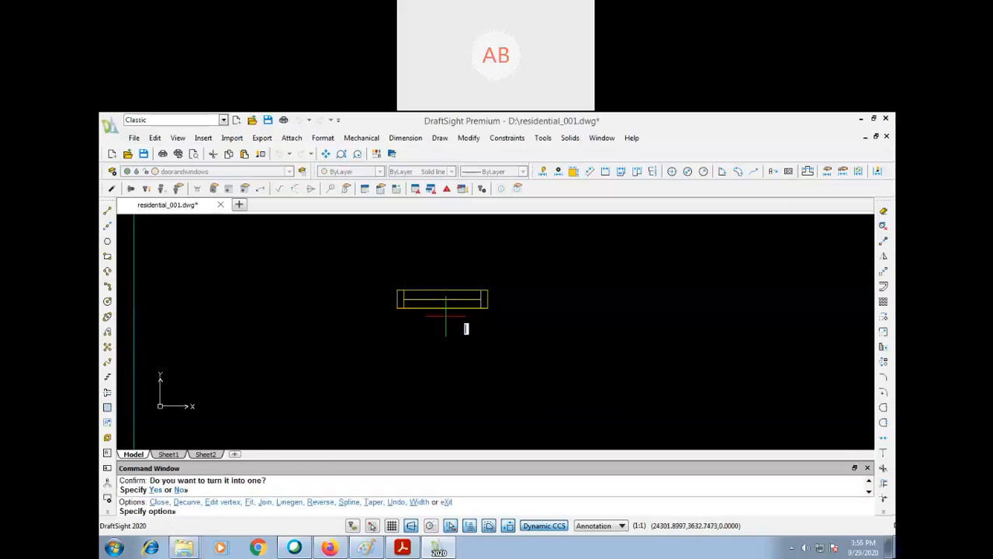
key("Escape")
key("Escape")
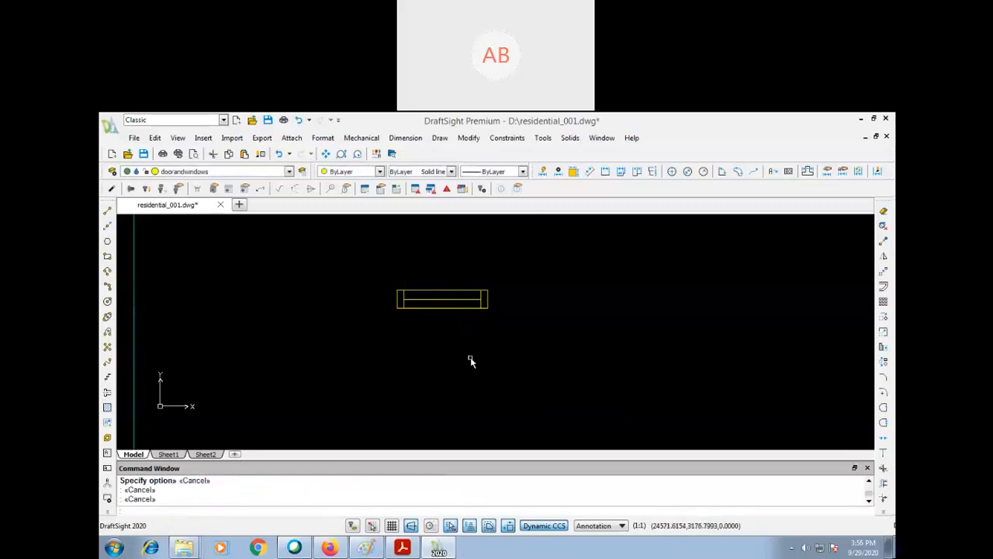
key("Escape")
- Add a linear dimension for the window symbol's overall length, placed below it
scroll(470, 361, "down", 1)
type("p")
key("Return")
left_click_drag(452, 359, 625, 366)
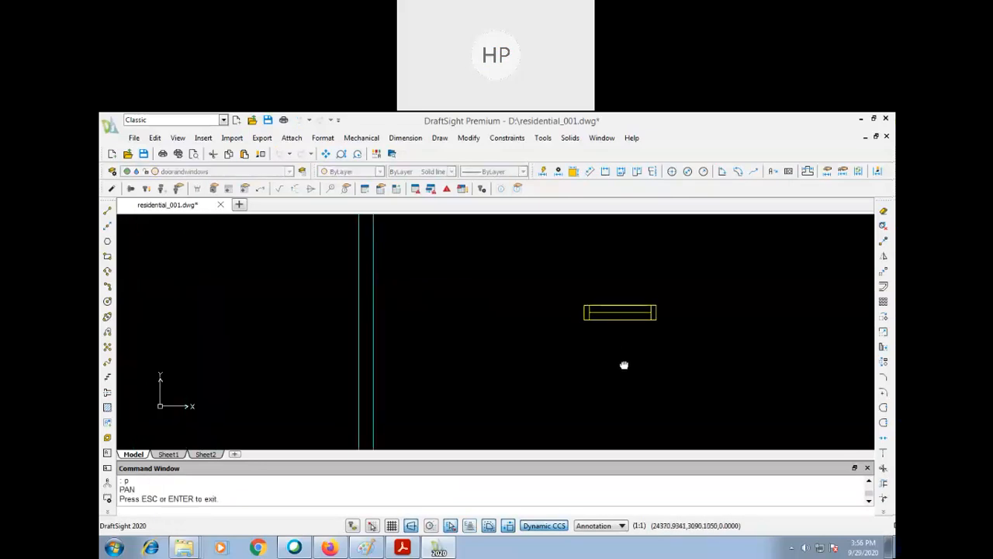
type("dli")
key("Return")
key("Return")
left_click(627, 324)
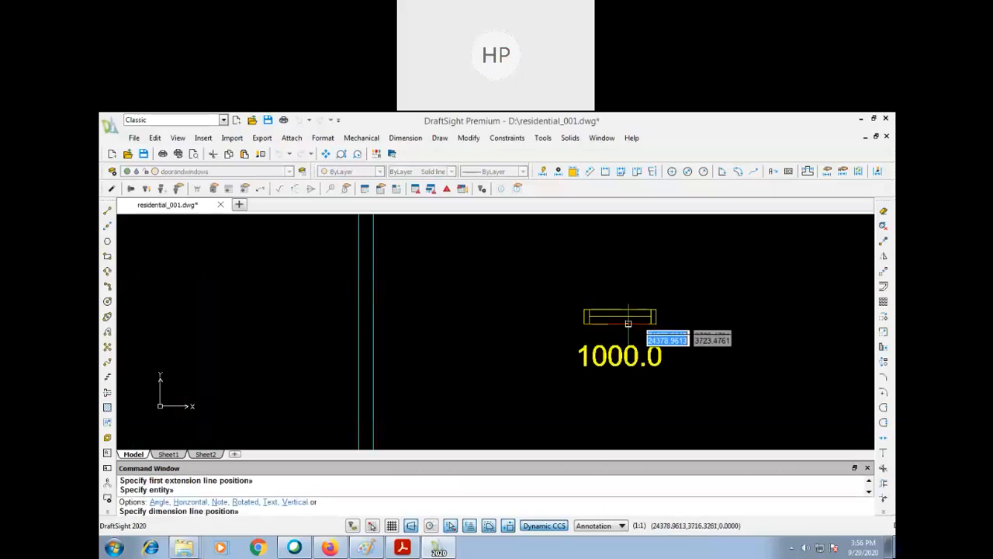
left_click(633, 356)
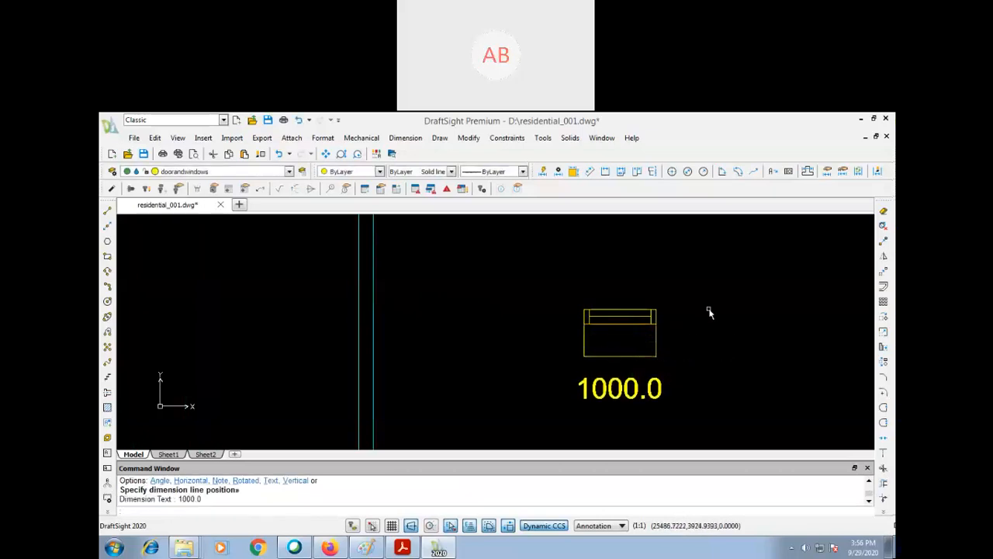
- Dimension the window symbol's thickness beside its right end, and undo both linear dimensions
key("Return")
key("Return")
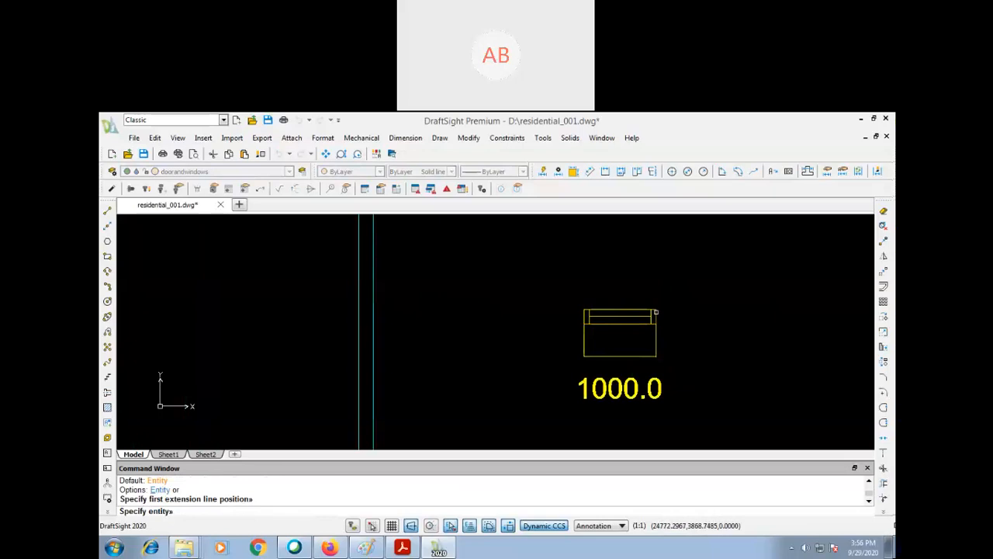
left_click(655, 315)
left_click(693, 332)
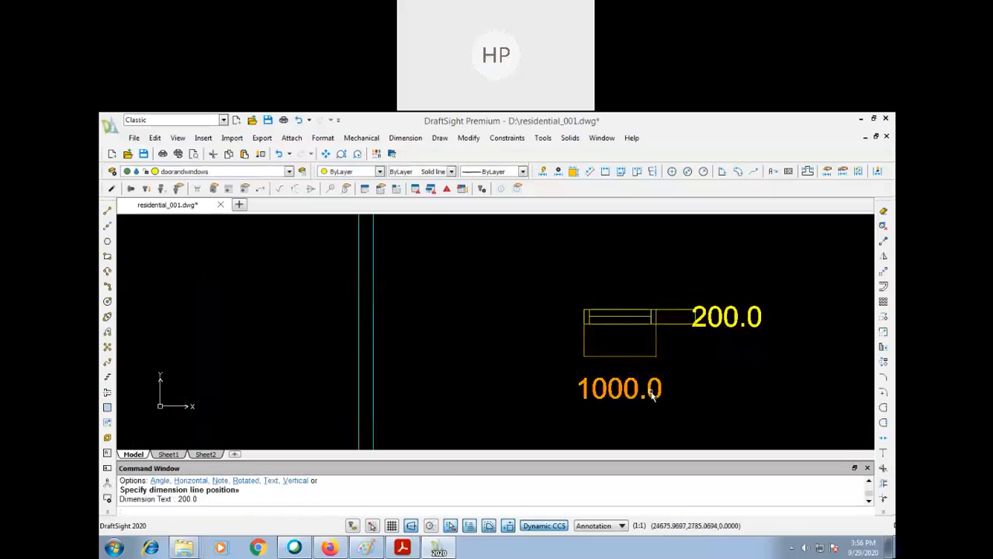
key("ctrl+z")
key("ctrl+z")
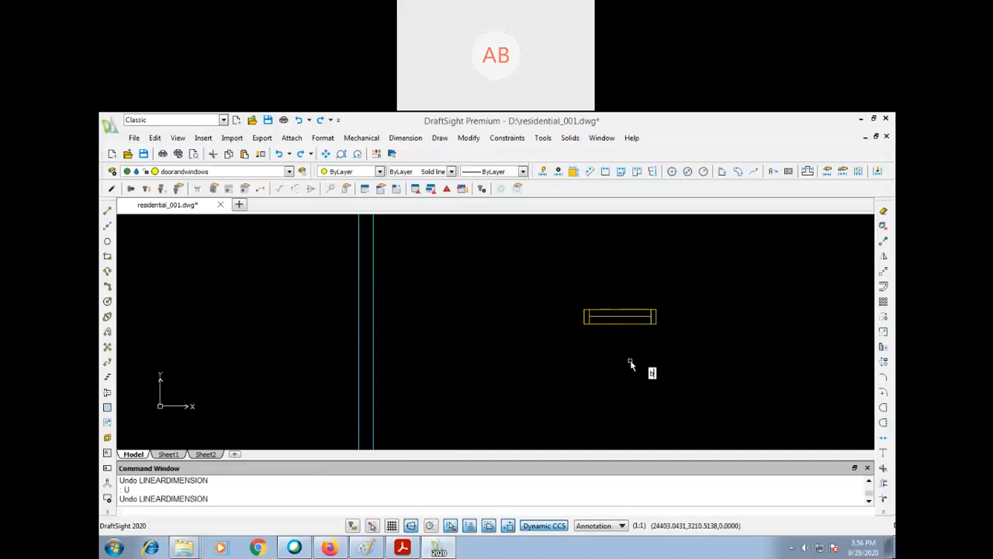
- Define the window symbol as block w1 with its lower-left corner as base point, overwriting the existing w1 definition
key("Return")
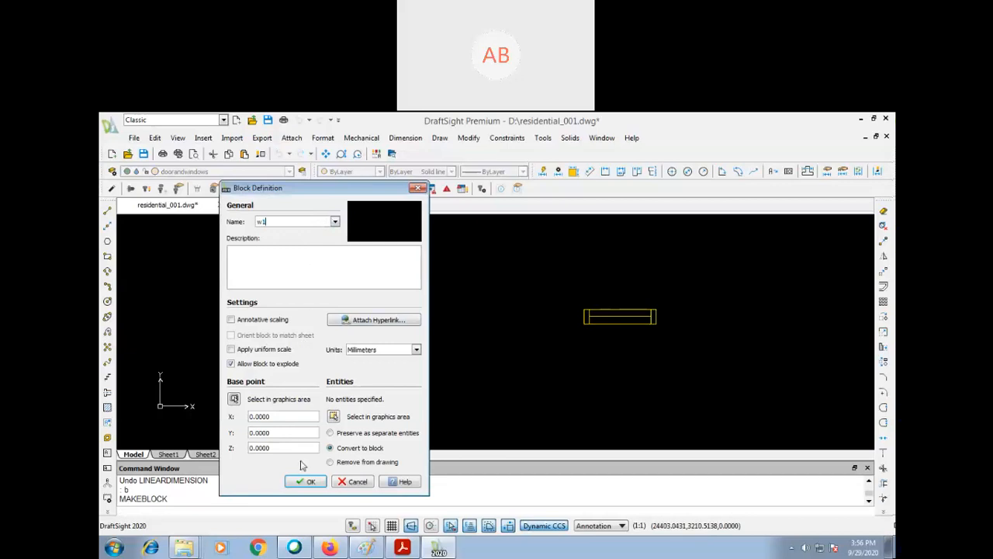
left_click(332, 415)
left_click_drag(582, 302, 660, 335)
key("Return")
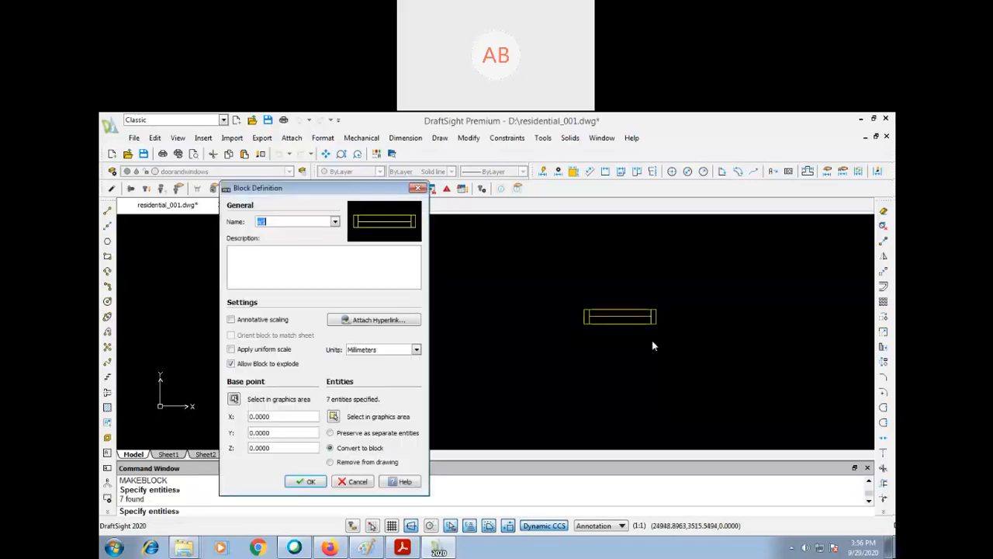
left_click(234, 399)
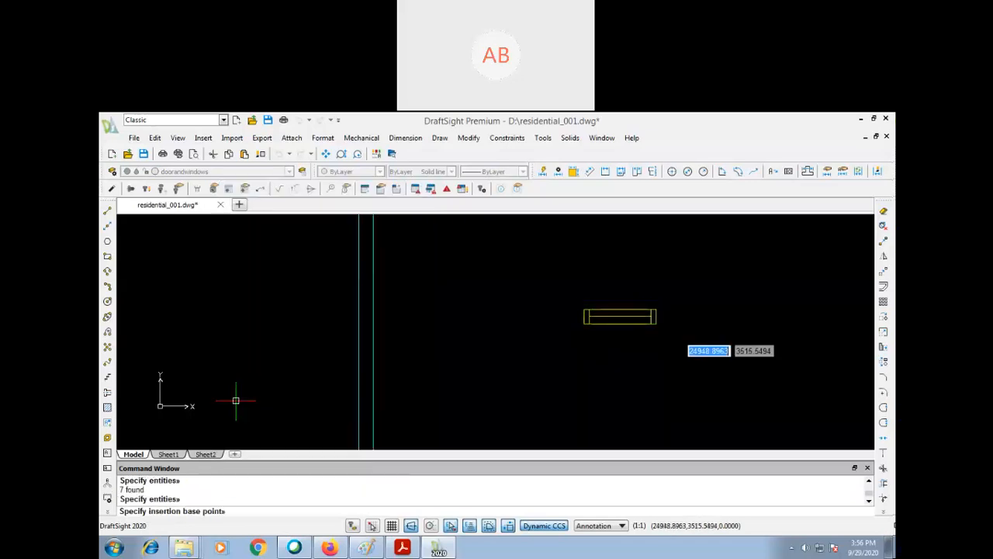
left_click(584, 320)
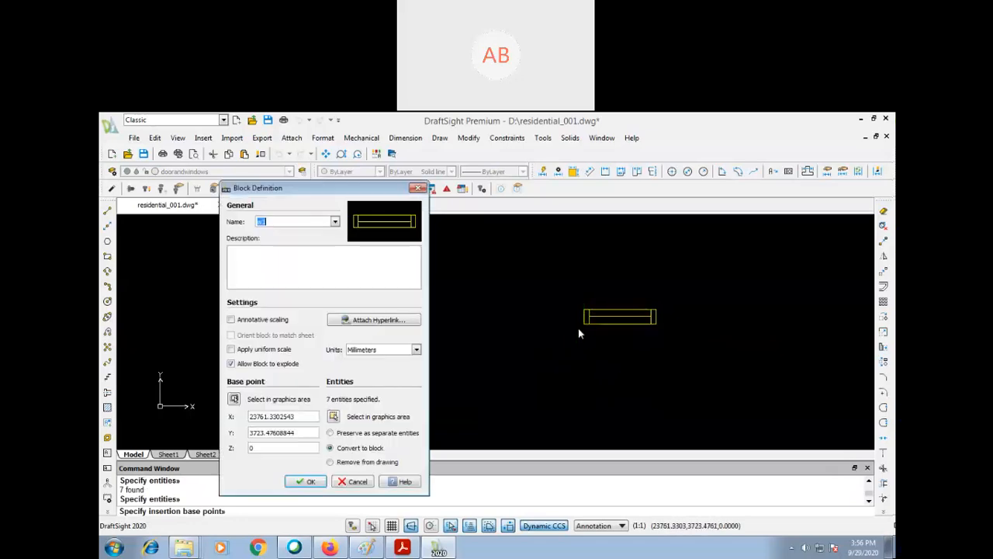
left_click(310, 481)
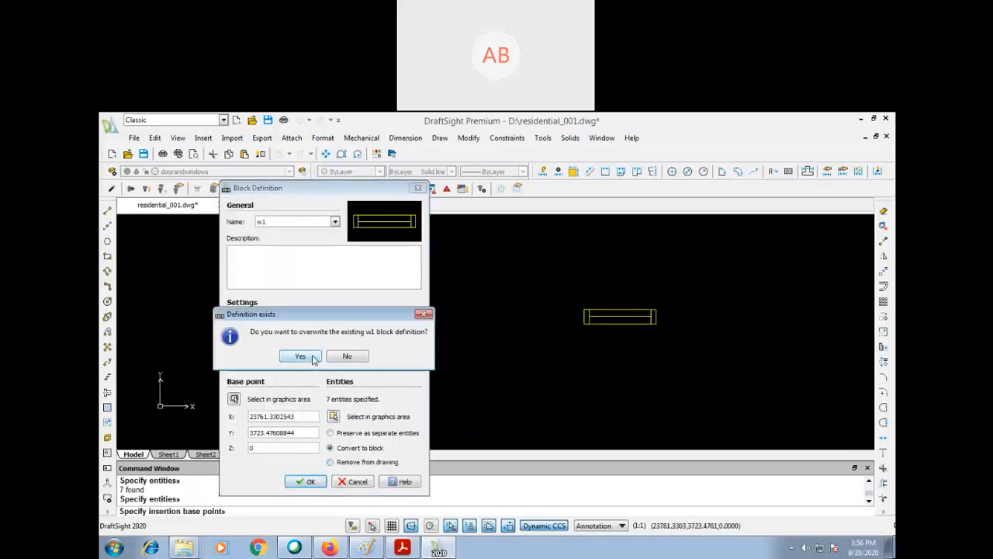
left_click(314, 357)
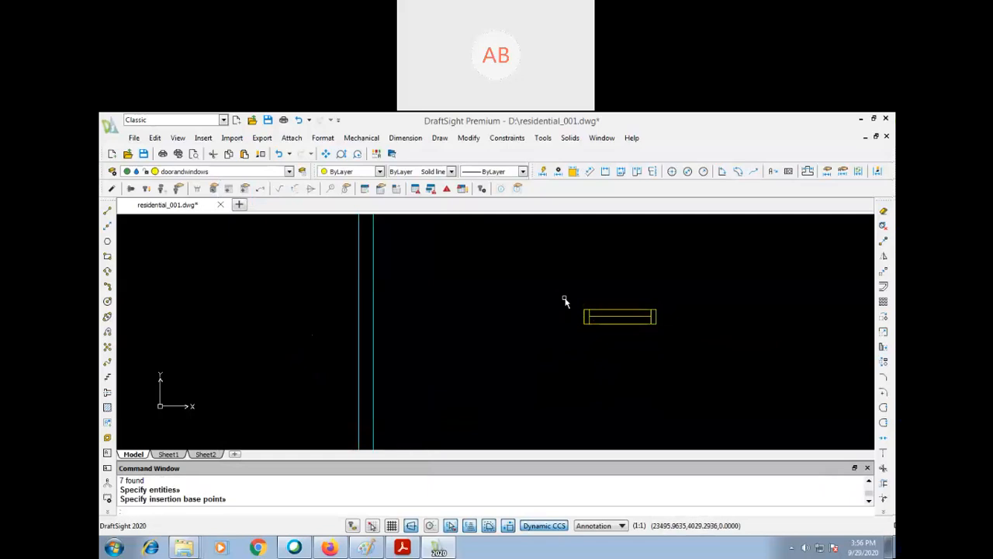
- Delete the loose window symbol and insert block w1 with its base point on the outer line of the vertical wall
key("Delete")
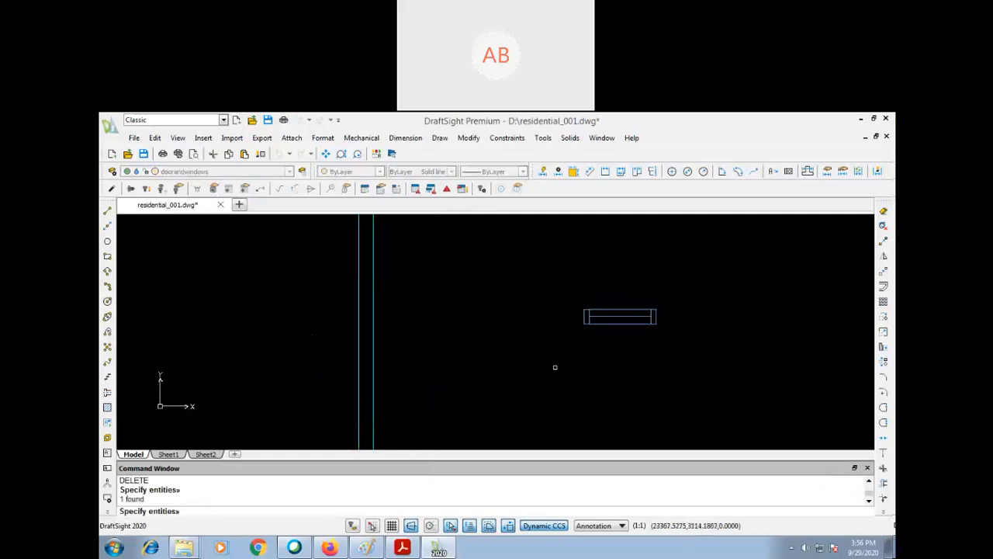
type("i")
key("Return")
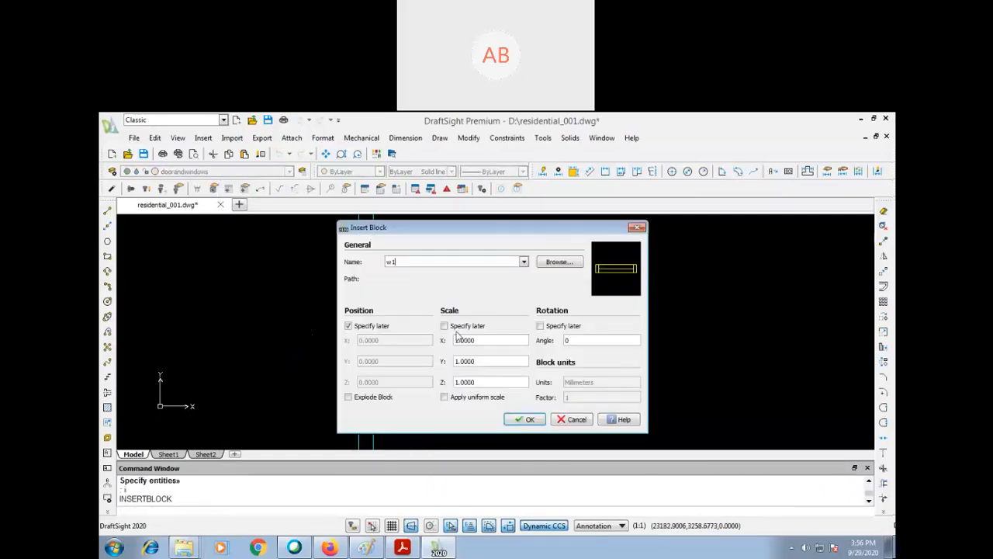
key("Return")
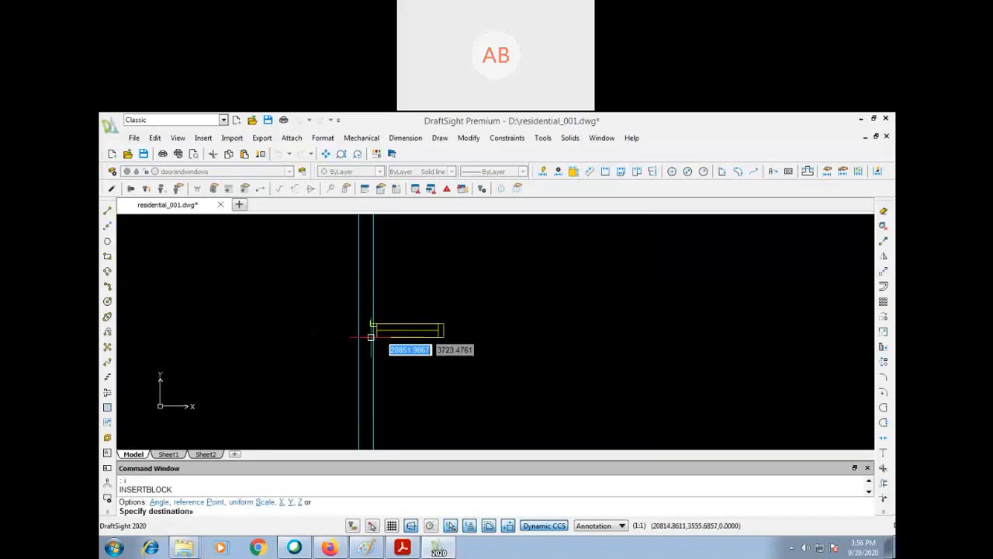
left_click(373, 323)
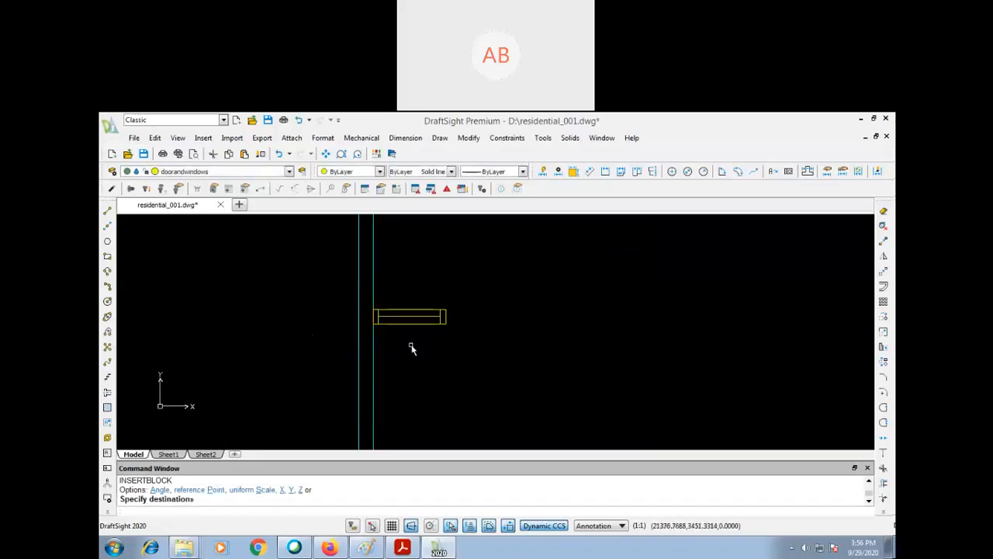
- Rotate the inserted window block by -90 degrees about its lower-left corner on the wall line
type("ro")
key("Return")
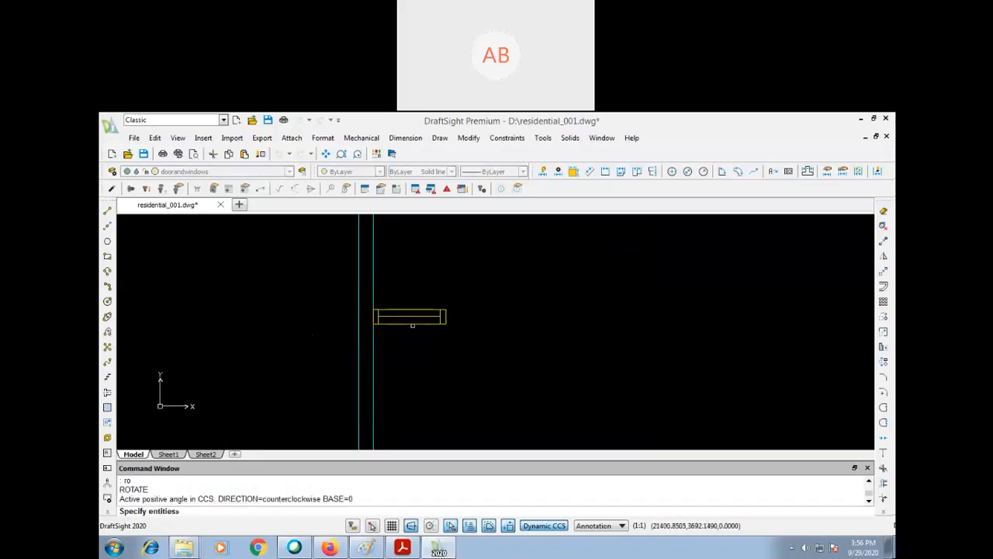
left_click(409, 323)
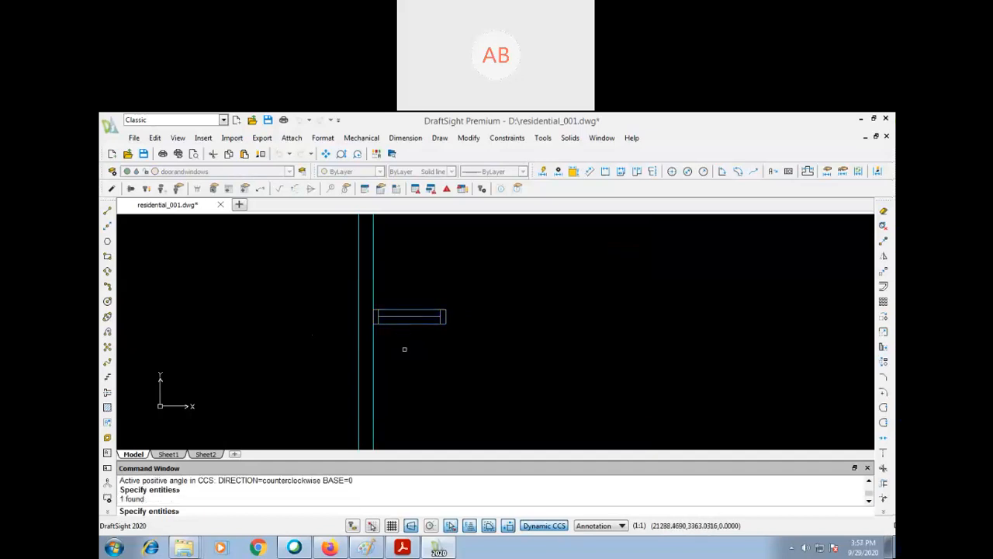
key("Return")
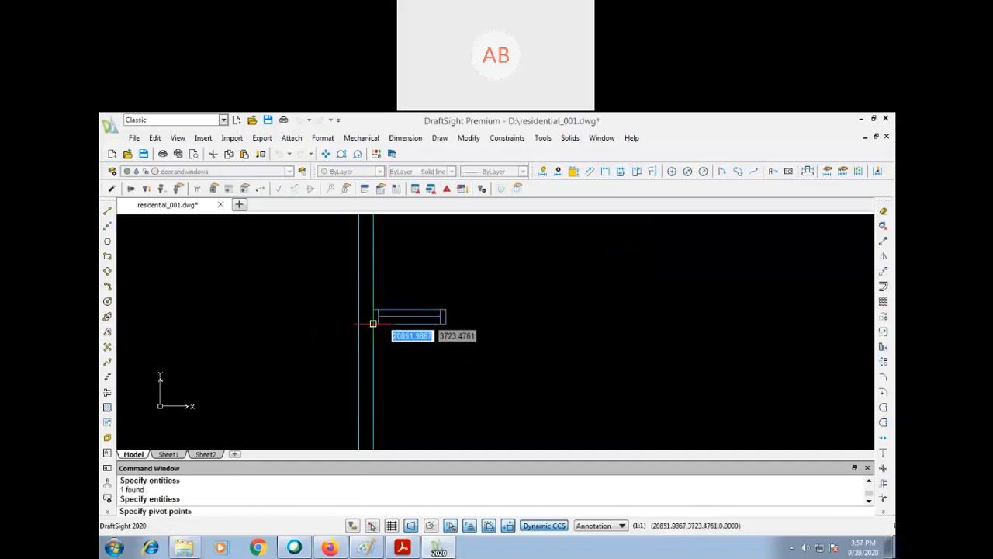
left_click(374, 325)
type("-90")
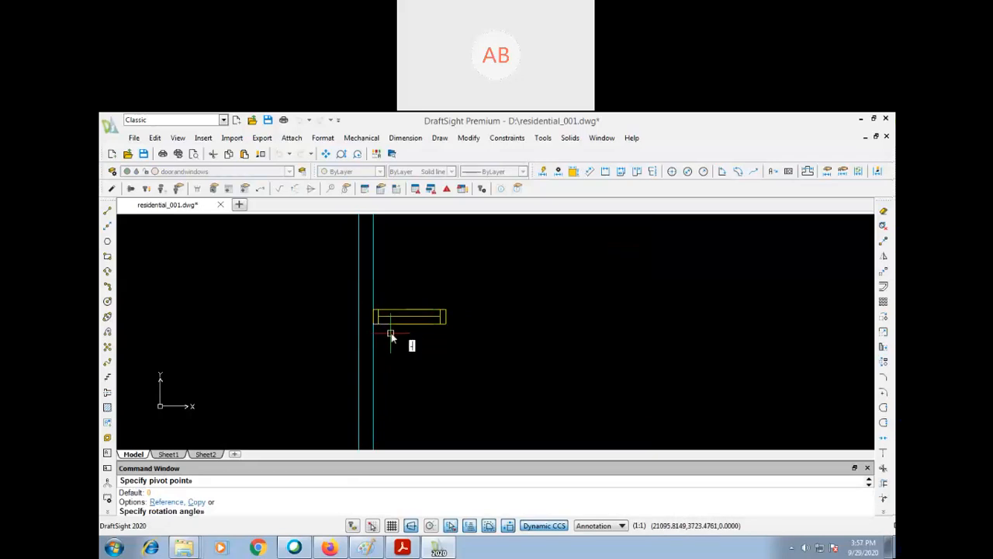
key("Return")
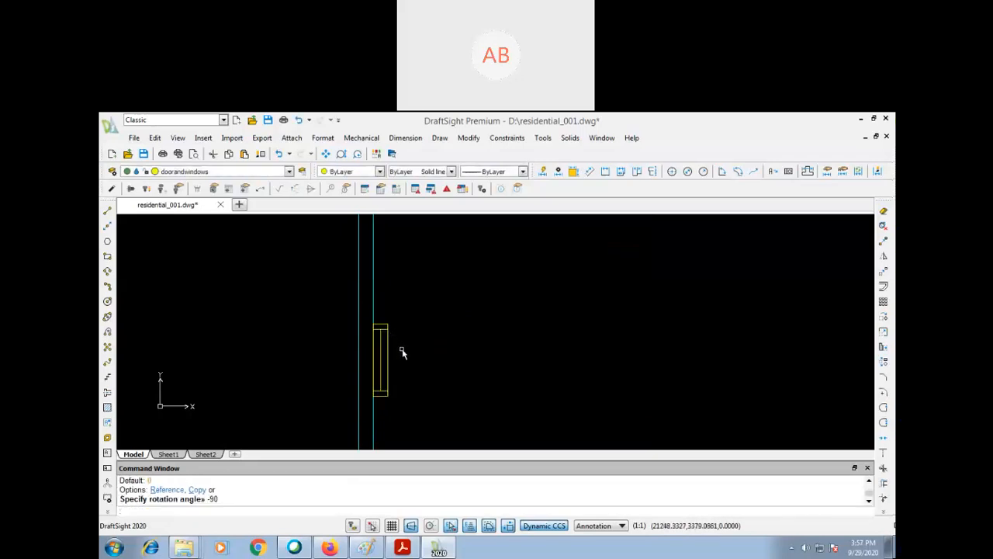
- Move the rotated window block 200 to the left so it sits within the wall thickness
type("m")
key("Return")
type("p")
key("Return")
key("Return")
left_click(580, 348)
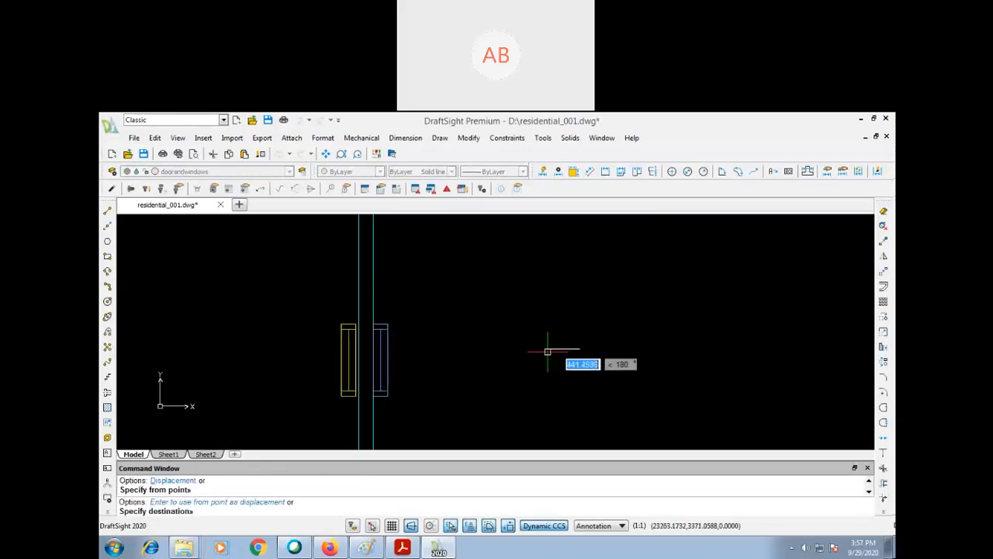
type("200")
- Move the window block vertically upward within the right outer wall, close to the room's upper corner
key("Return")
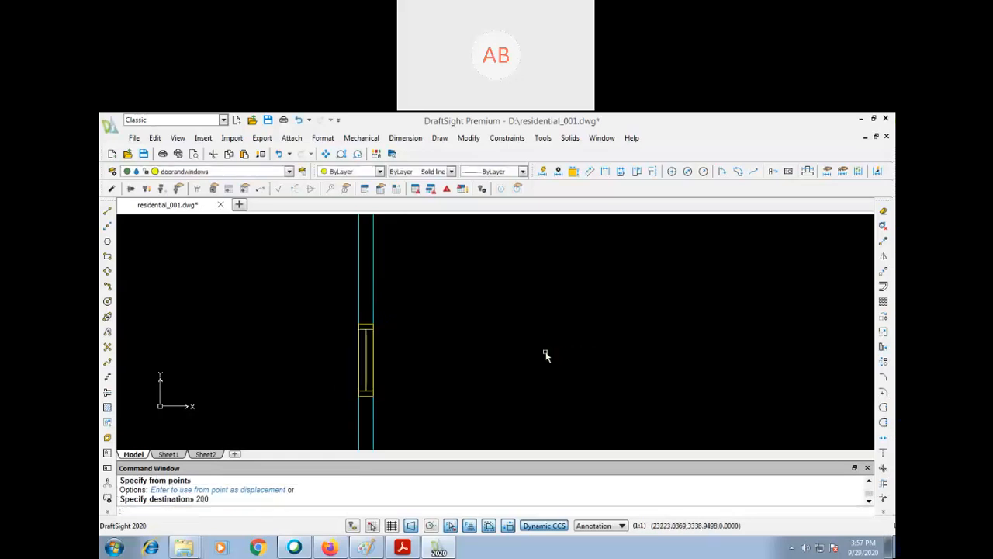
type("z")
key("Return")
key("Return")
mouse_move(533, 290)
left_mouse_down()
mouse_move(499, 422)
mouse_move(595, 332)
mouse_move(579, 373)
left_mouse_up()
key("Escape")
type("p")
key("Return")
key("Escape")
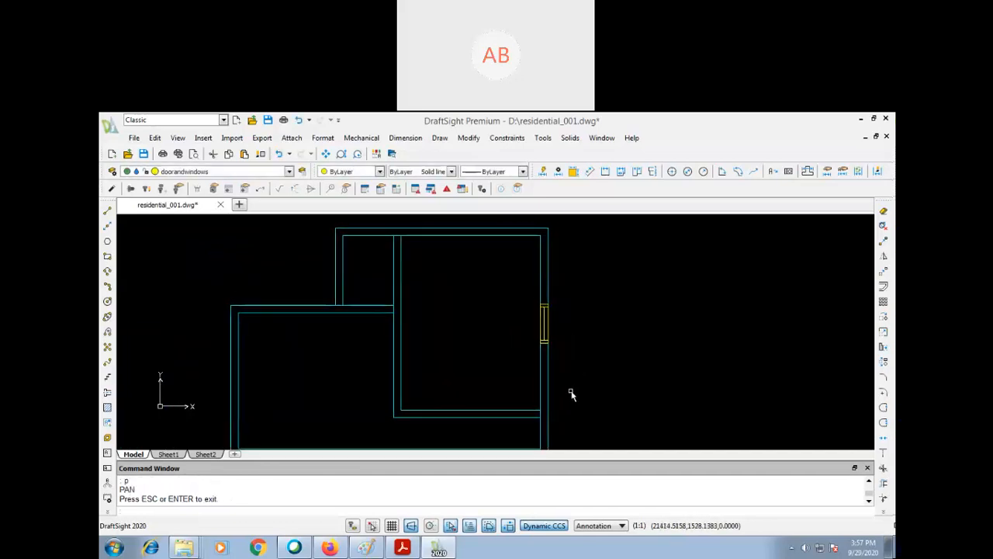
type("m")
key("Return")
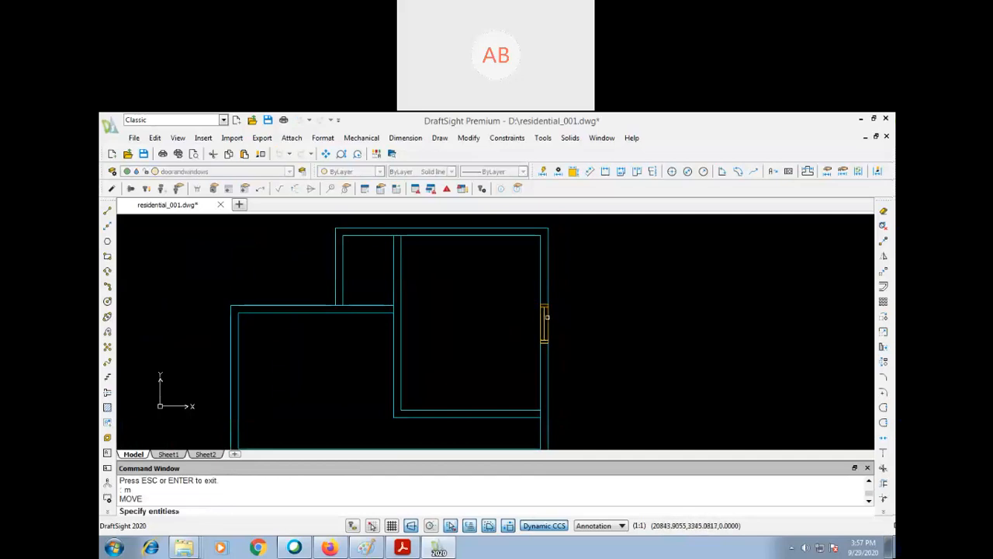
left_click(545, 322)
key("Return")
left_click(604, 345)
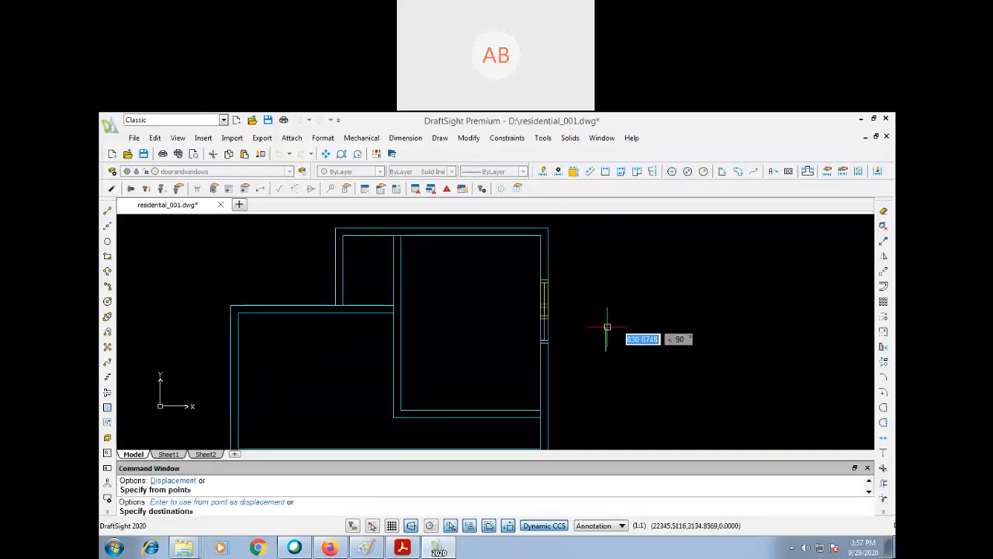
left_click(607, 287)
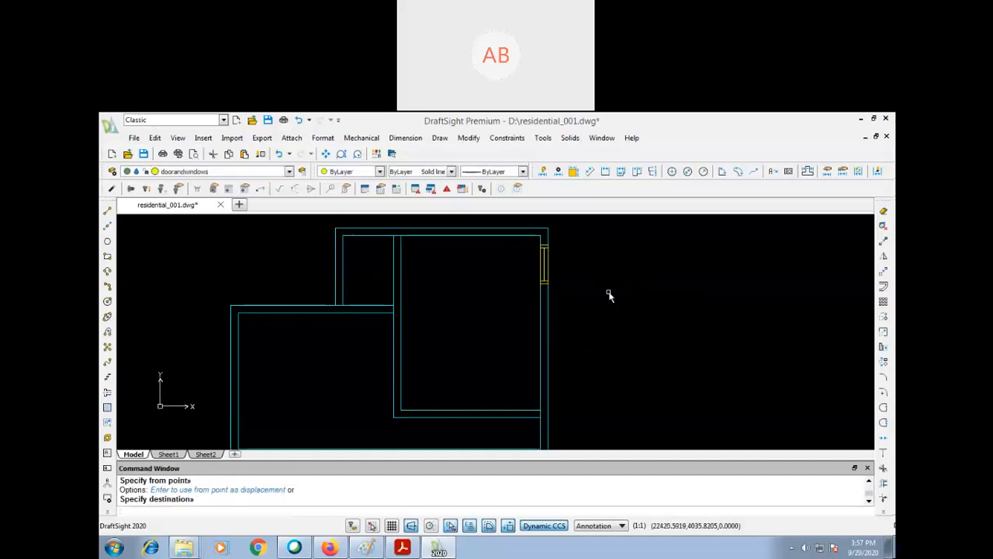
- Switch to Paint, start a blank canvas without saving, and write "rotate" and "ro" with an Enter arrow above an upright rectangle
left_click(366, 547)
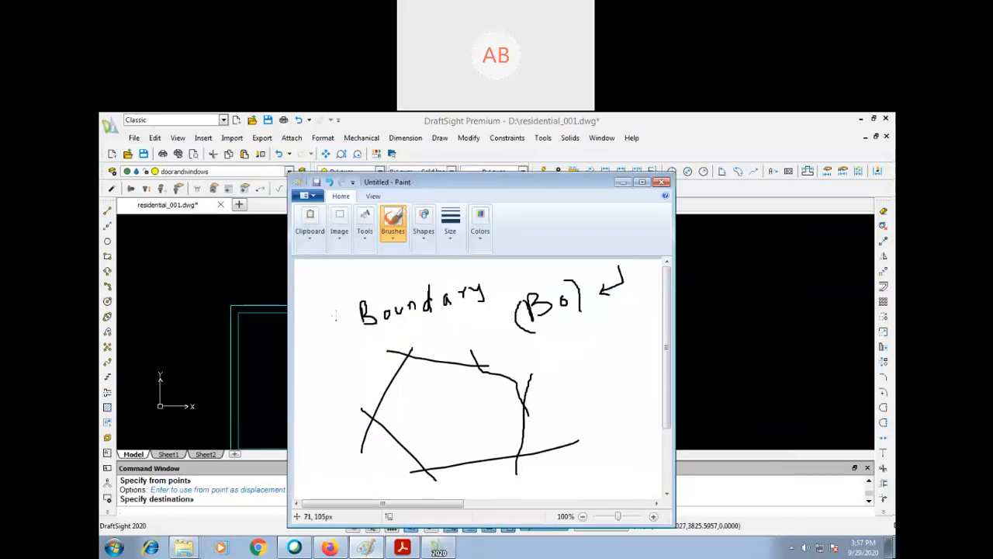
key("ctrl+n")
left_click(501, 356)
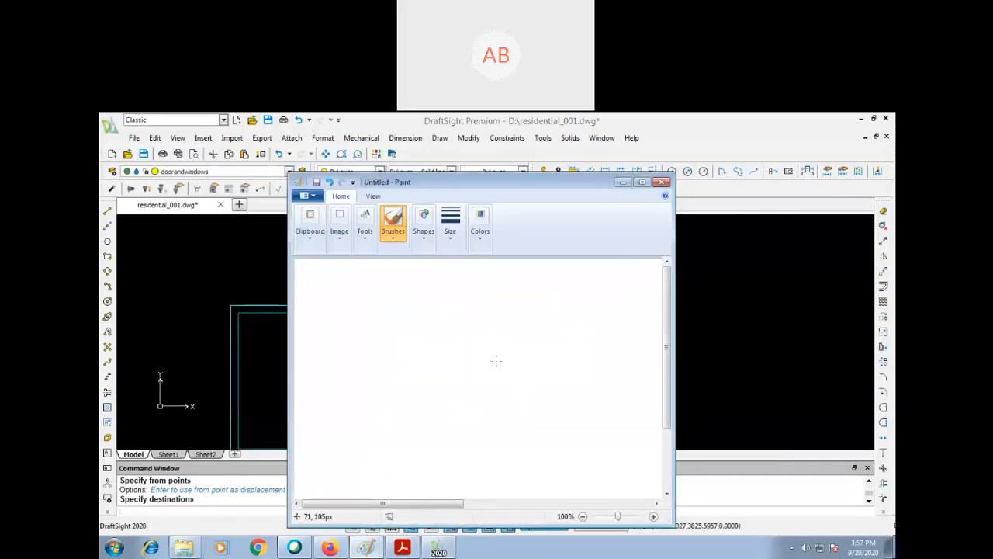
left_click_drag(374, 318, 375, 299)
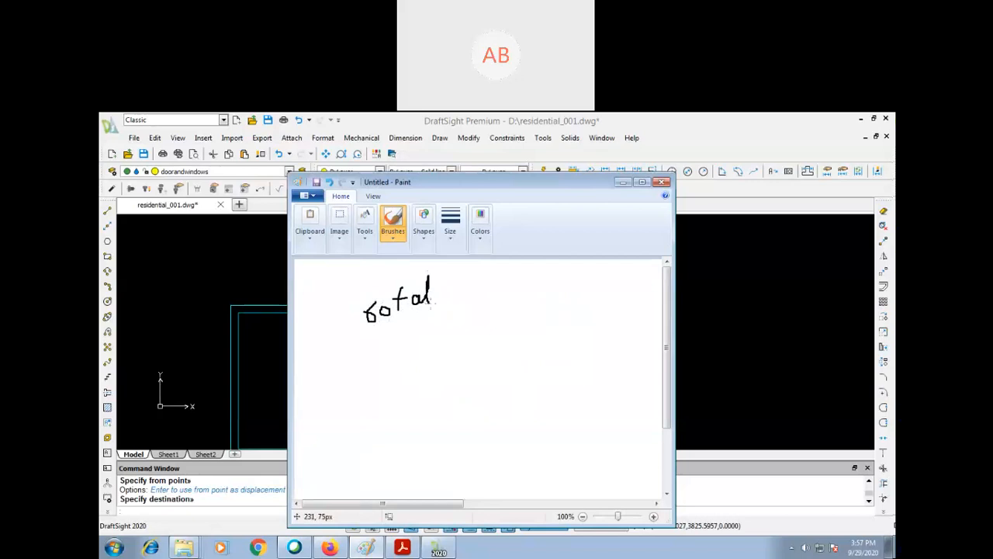
mouse_move(510, 314)
left_mouse_down()
mouse_move(501, 394)
mouse_move(525, 315)
mouse_move(491, 313)
left_mouse_up()
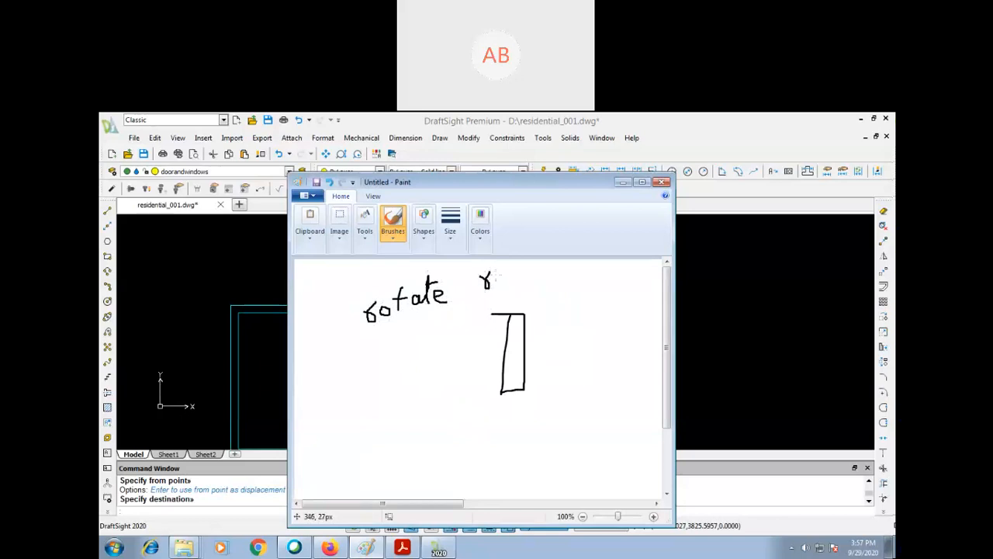
mouse_move(503, 277)
left_mouse_down()
mouse_move(494, 271)
mouse_move(529, 272)
left_mouse_up()
- Illustrate a 90° rotation by adding the angle, a counterclockwise arrow and the rectangle lying horizontally with its pivot corner marked
mouse_move(616, 361)
left_mouse_down()
mouse_move(610, 366)
mouse_move(617, 362)
left_mouse_up()
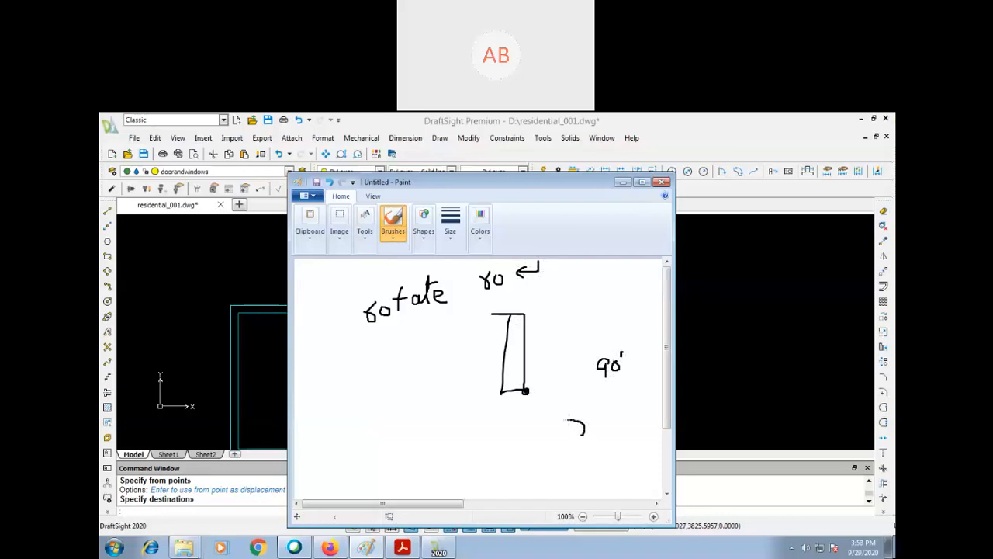
left_click_drag(577, 421, 559, 423)
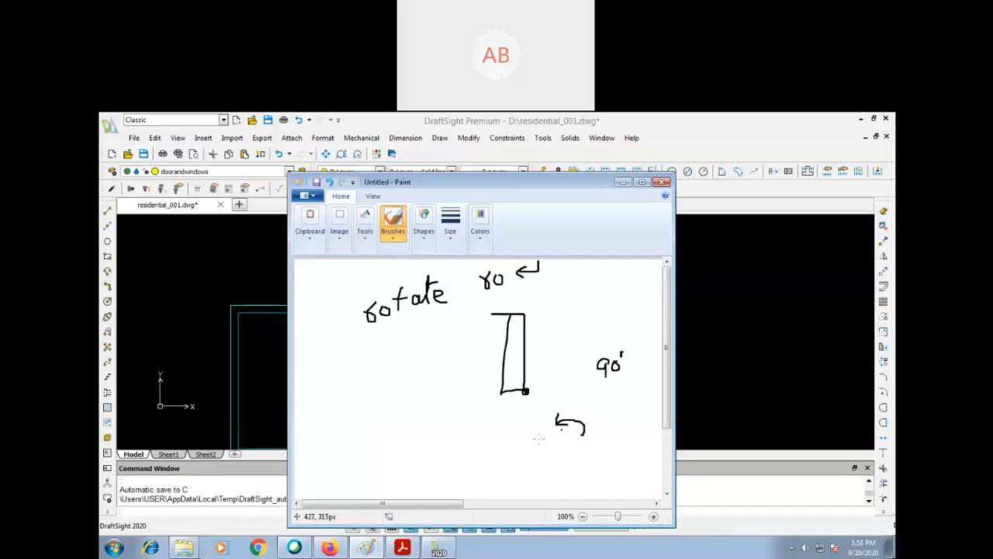
mouse_move(534, 439)
left_mouse_down()
mouse_move(444, 441)
mouse_move(446, 452)
mouse_move(509, 455)
left_mouse_up()
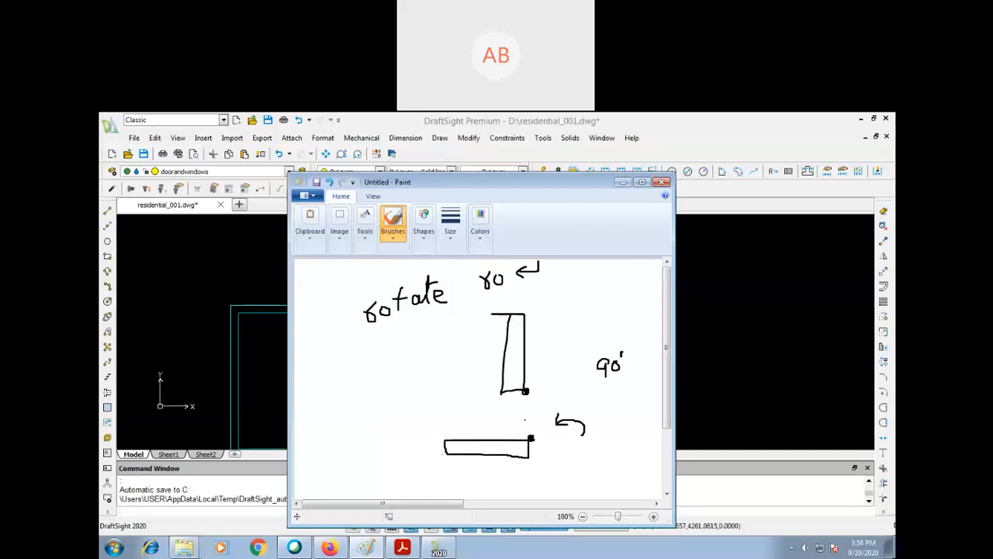
- Switch back to DraftSight and insert another w1 block in the empty space to the right of the building plan
left_click_drag(590, 185, 251, 326)
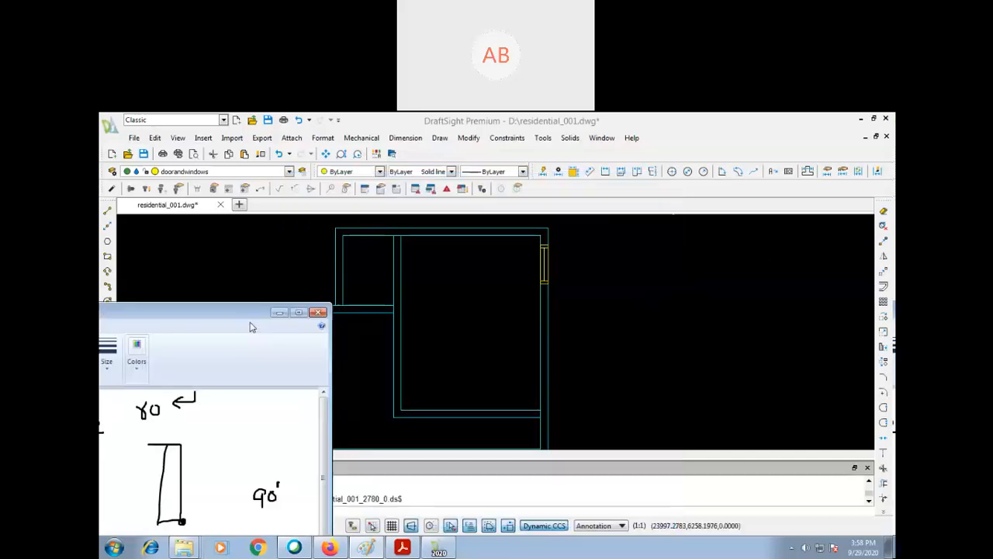
left_click(543, 264)
left_click(673, 354)
left_click(674, 364)
type("ify opposite corner:")
key("Return")
- Rotate the new window block by 90 degrees about its lower-left corner
key("Return")
left_click(688, 325)
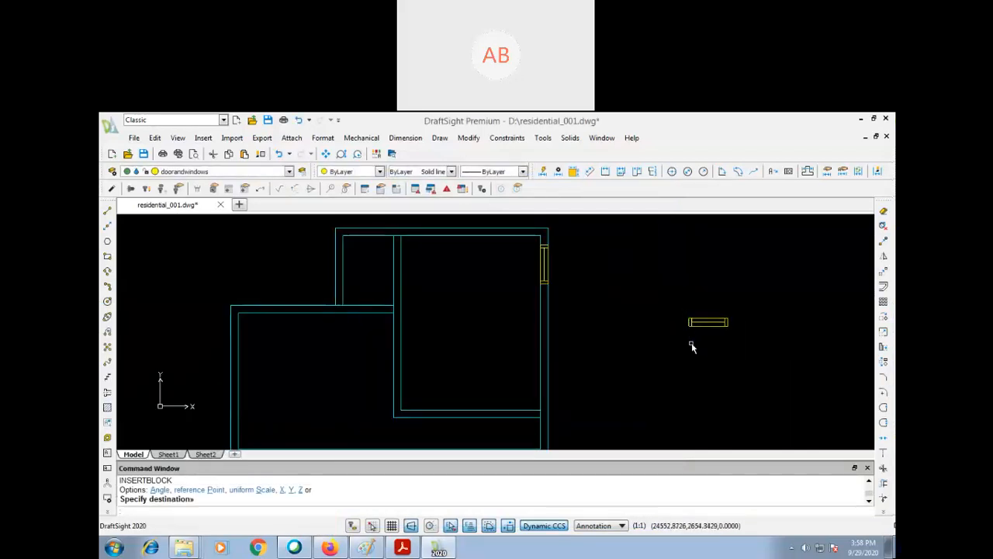
type("ro")
key("Return")
left_click(708, 321)
key("Return")
left_click(688, 325)
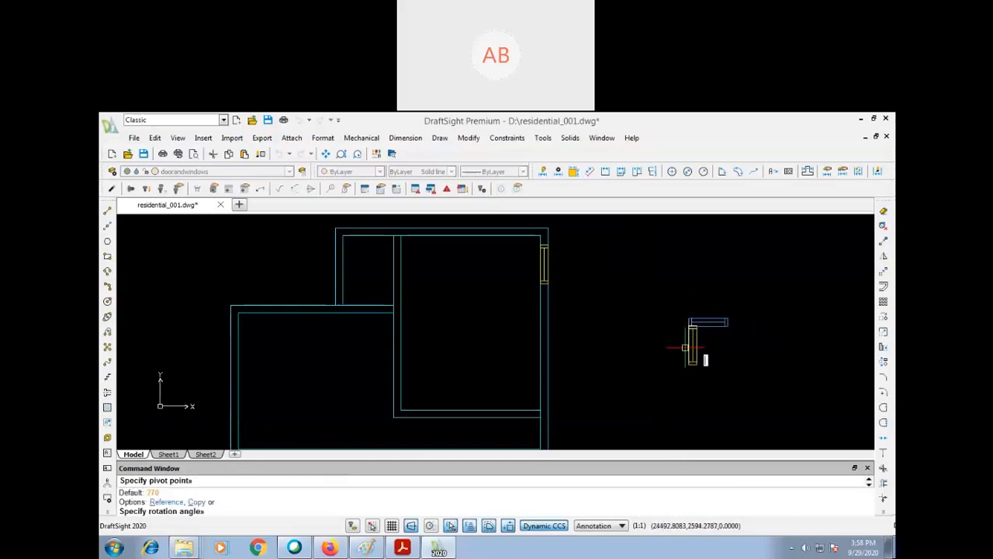
type("90")
key("Return")
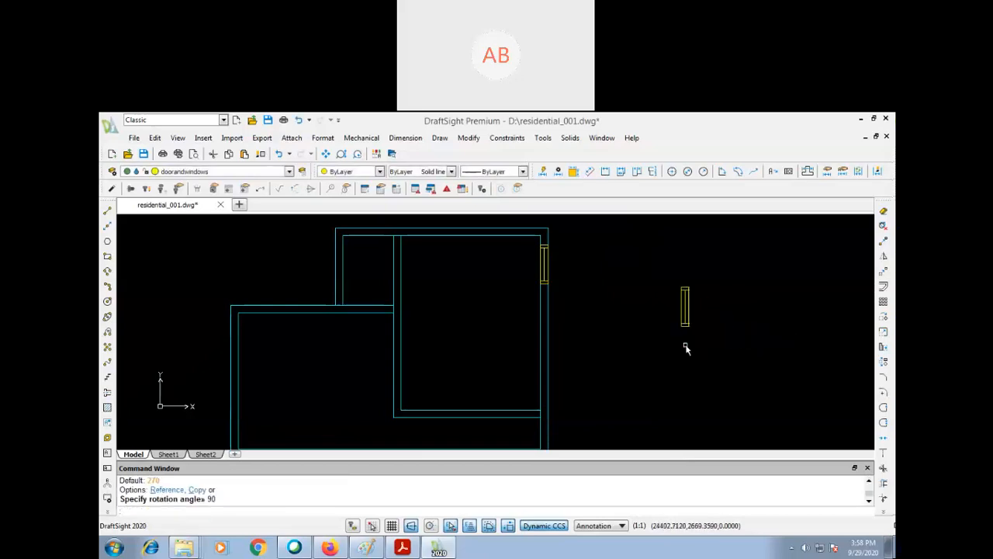
left_click(368, 549)
left_click_drag(226, 317, 501, 224)
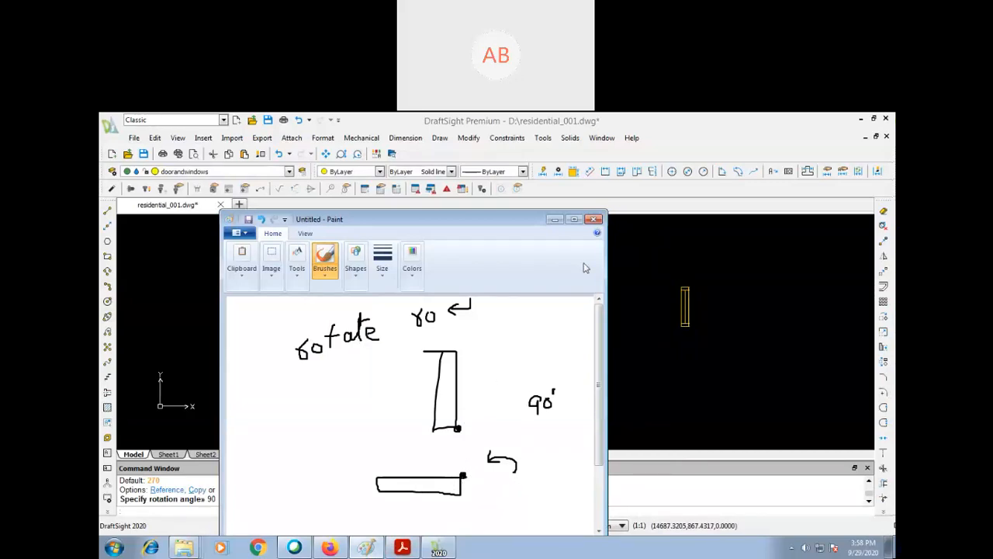
left_click(555, 218)
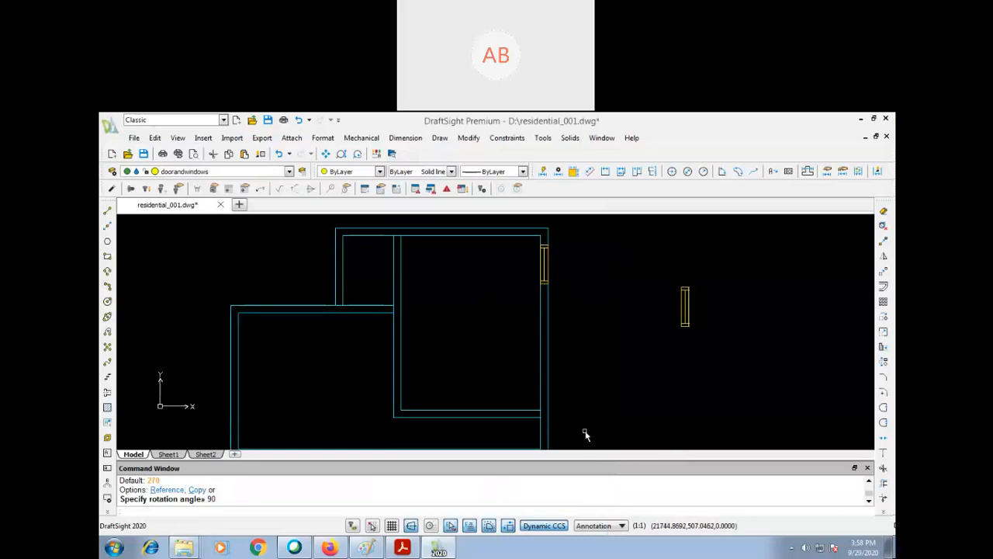
- Switch to Paint, start a blank canvas without saving, and handwrite the heading "Mirror"
left_click(366, 547)
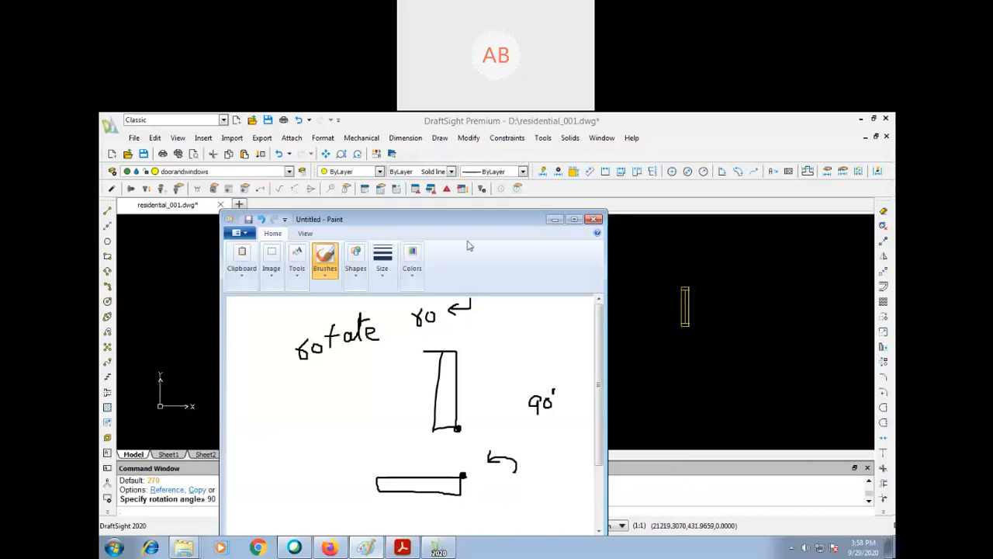
left_click_drag(524, 218, 589, 189)
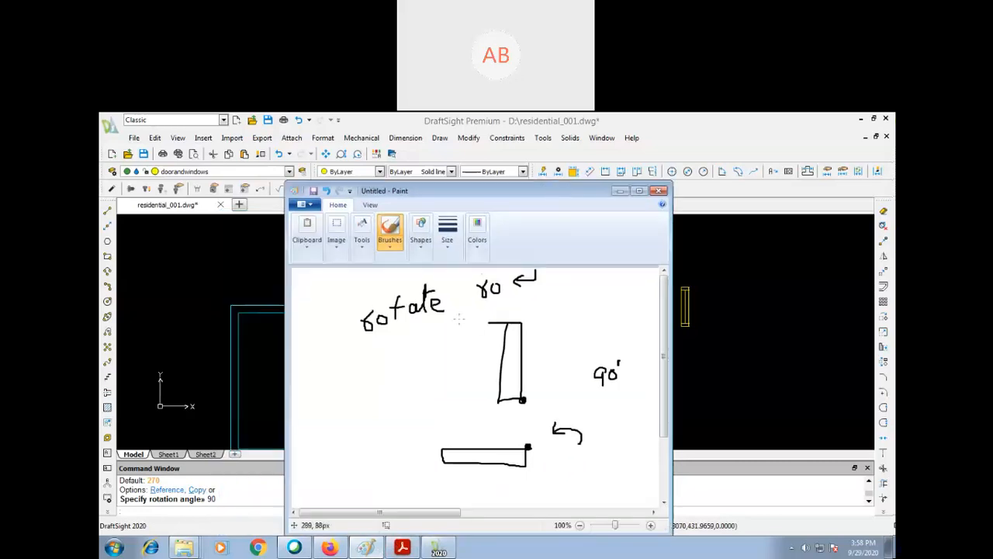
key("ctrl+n")
left_click(495, 366)
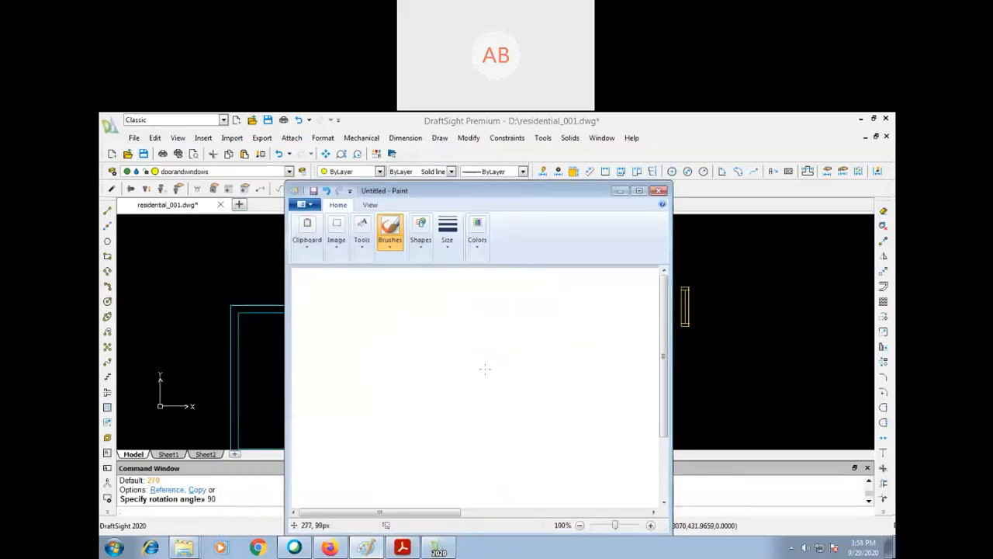
mouse_move(323, 300)
left_mouse_down()
mouse_move(321, 326)
mouse_move(335, 292)
mouse_move(336, 316)
mouse_move(351, 321)
mouse_move(366, 319)
mouse_move(367, 303)
mouse_move(409, 309)
mouse_move(408, 292)
left_mouse_up()
left_click(347, 295)
- Sketch a right triangle with a cross inside, a vertical mirror line beside it, and the reflected triangle outline on the other side
left_click_drag(504, 336, 504, 409)
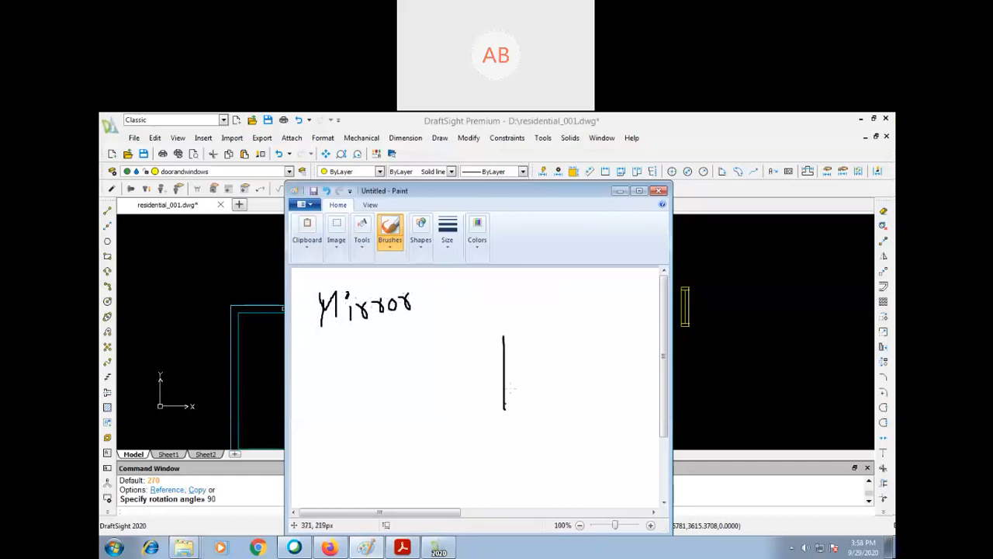
mouse_move(506, 339)
left_mouse_down()
mouse_move(558, 407)
mouse_move(506, 404)
left_mouse_up()
mouse_move(524, 361)
left_mouse_down()
mouse_move(528, 406)
mouse_move(535, 385)
left_mouse_up()
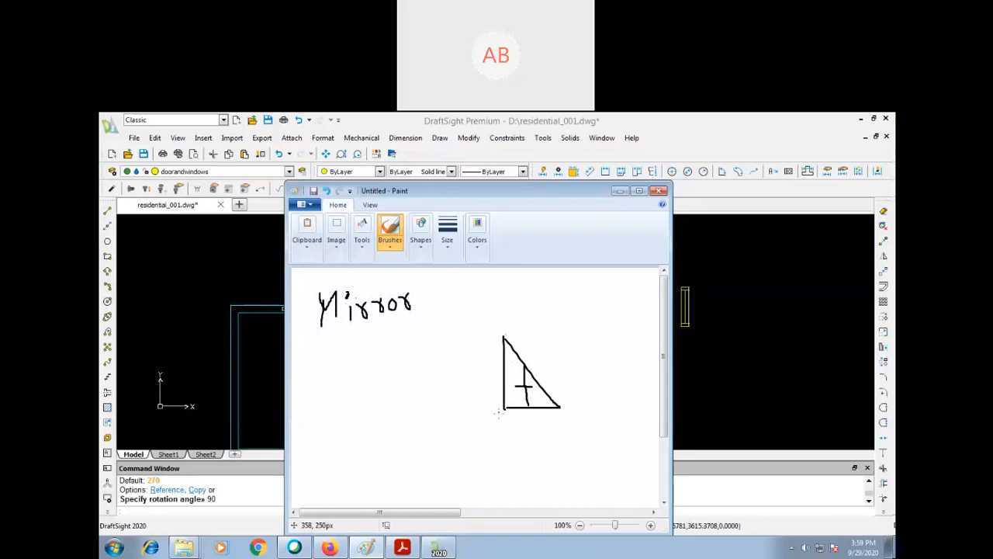
left_click_drag(480, 293, 478, 456)
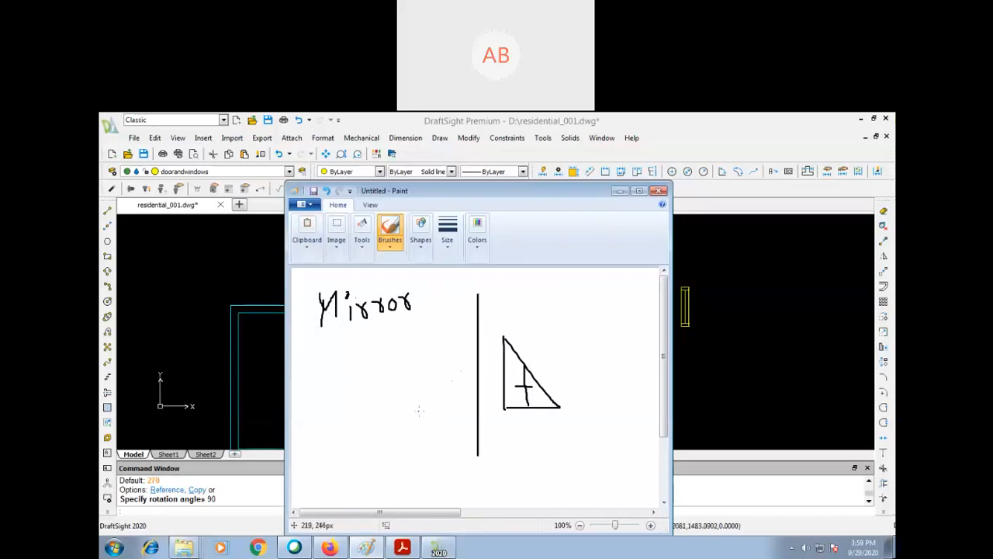
mouse_move(410, 410)
left_mouse_down()
mouse_move(458, 412)
mouse_move(464, 343)
mouse_move(407, 408)
left_mouse_up()
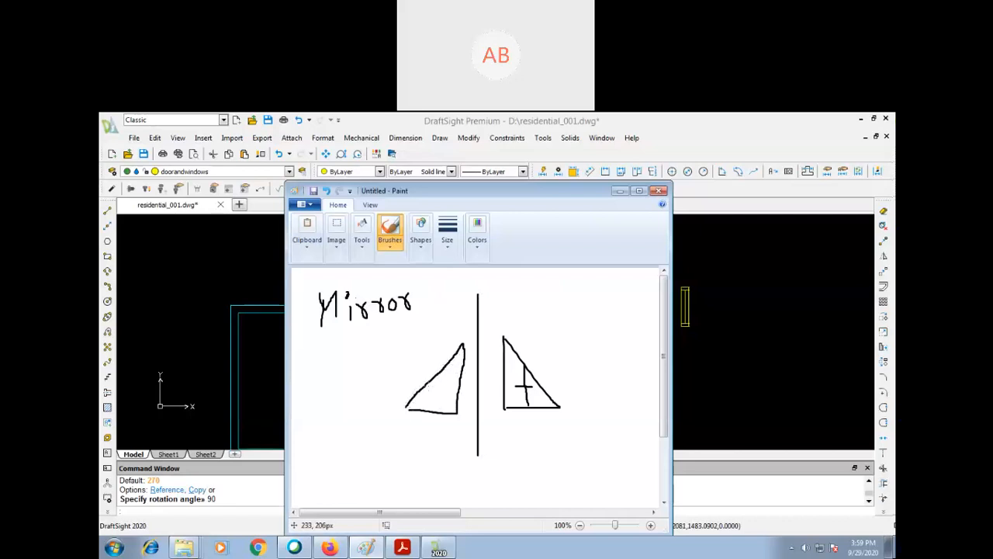
- Draw a cross inside the reflected triangle, a curved arrow between the two triangles, and the circled shortcut "mi"
mouse_move(434, 375)
left_mouse_down()
mouse_move(435, 415)
mouse_move(446, 392)
left_mouse_up()
mouse_move(536, 426)
left_mouse_down()
mouse_move(475, 452)
mouse_move(426, 436)
mouse_move(446, 433)
left_mouse_up()
mouse_move(544, 297)
left_mouse_down()
mouse_move(545, 316)
mouse_move(569, 315)
mouse_move(584, 333)
mouse_move(565, 287)
left_mouse_up()
left_click(570, 295)
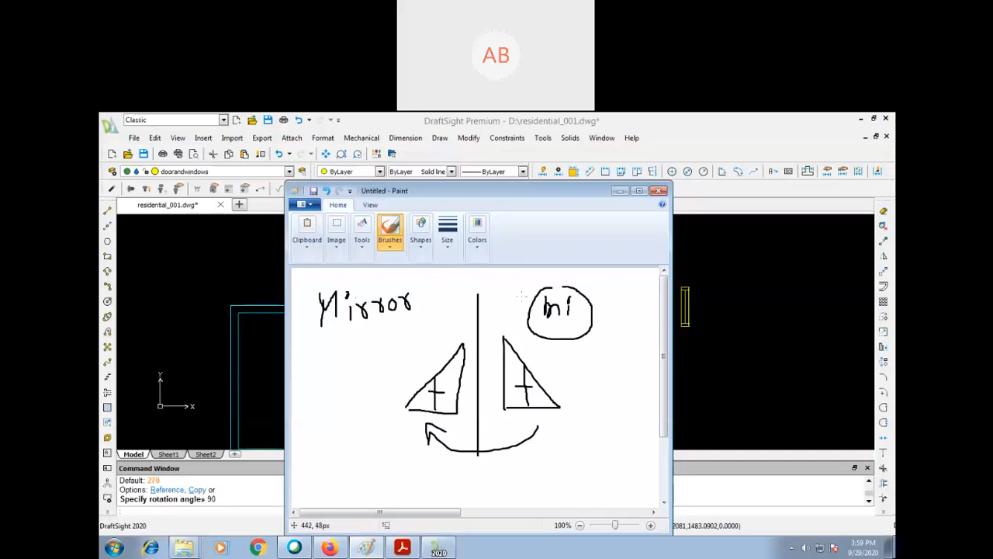
- Point an arrow at the mirror line, label the reflected triangle "o" and the original "i", and switch back to DraftSight
left_click_drag(437, 291, 509, 318)
key("ctrl+z")
left_click_drag(448, 284, 478, 309)
mouse_move(409, 386)
left_mouse_down()
mouse_move(360, 395)
mouse_move(350, 377)
left_mouse_up()
mouse_move(554, 381)
left_mouse_down()
mouse_move(575, 374)
mouse_move(591, 385)
mouse_move(589, 361)
left_mouse_up()
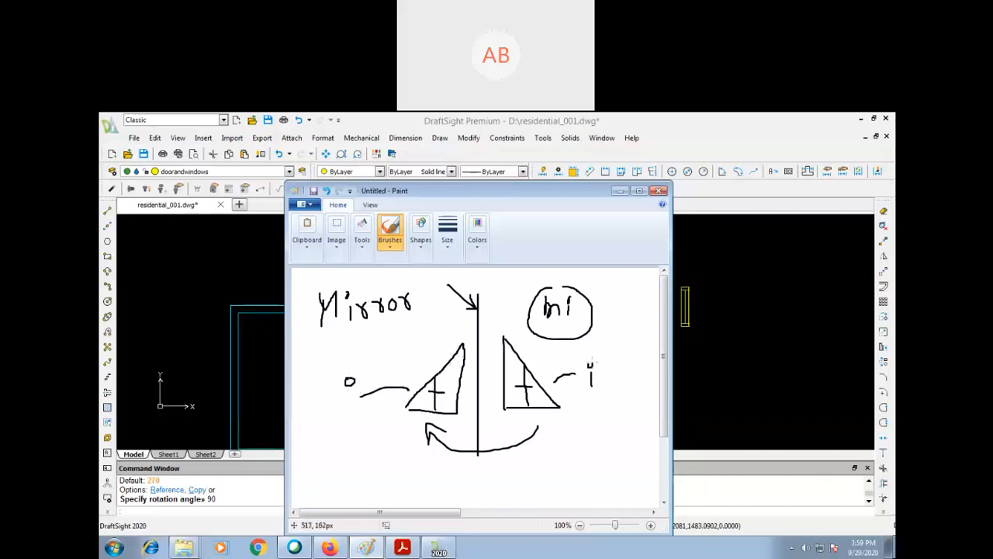
left_click(620, 191)
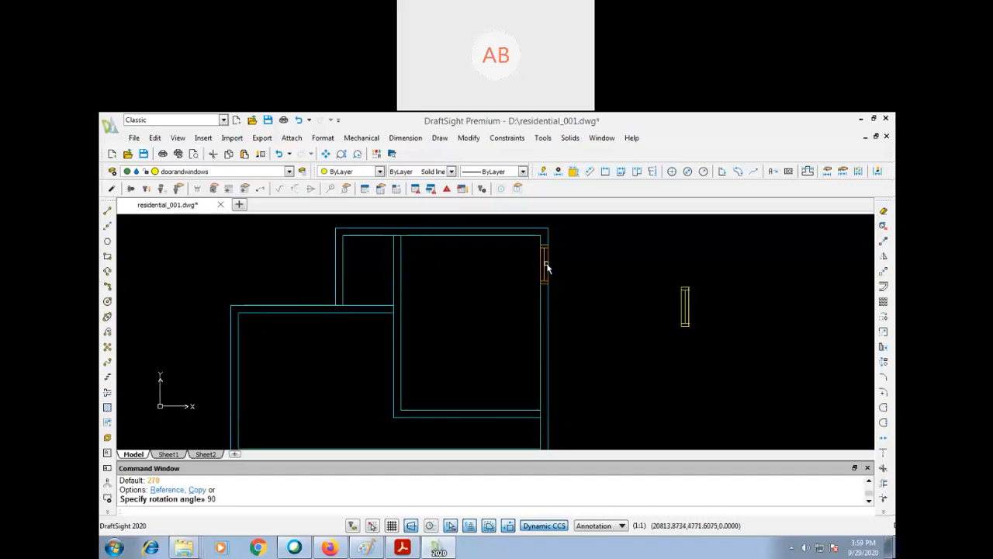
key("Escape")
key("Escape")
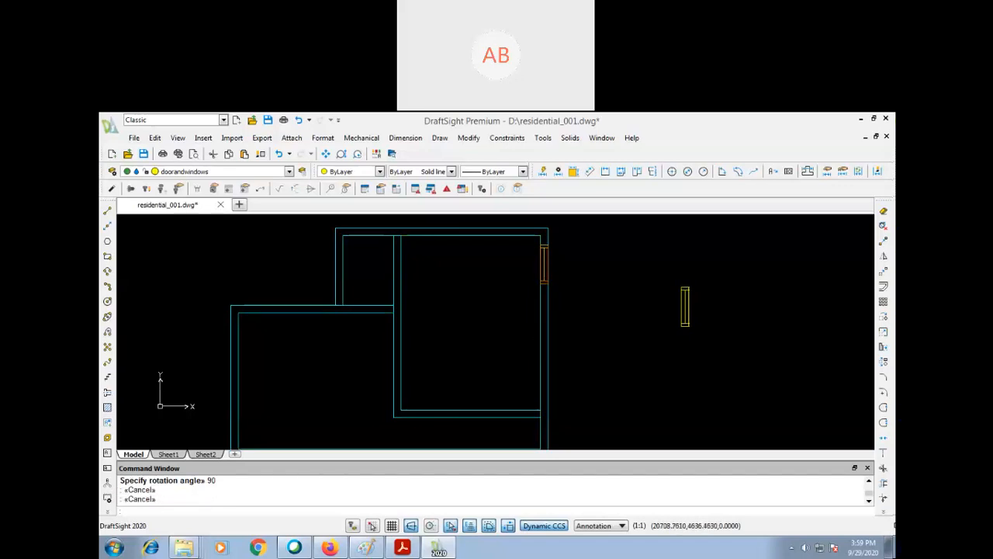
type("mi")
key("Return")
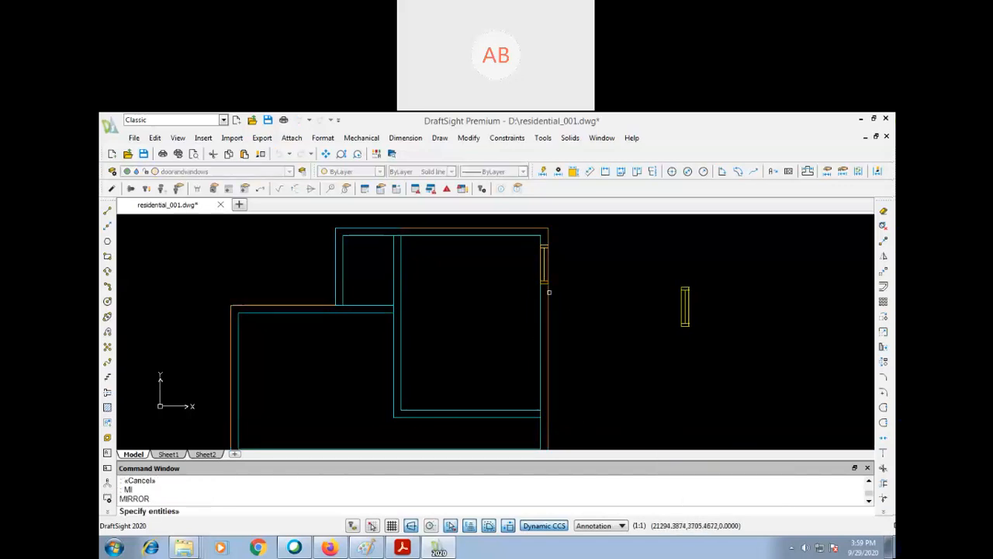
left_click(532, 284)
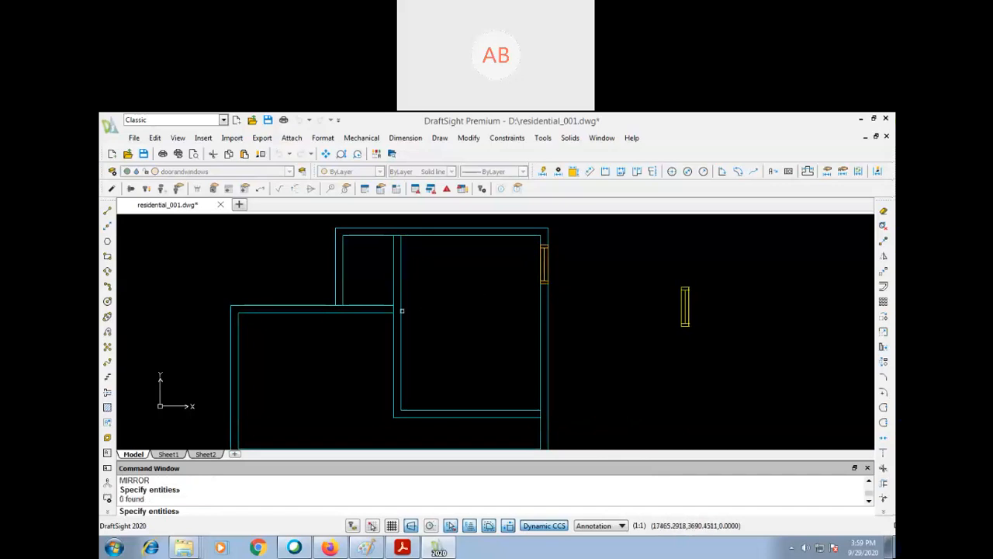
key("Escape")
key("Escape")
- Mirror the right wall's upper window about a horizontal line through the middle of the right room, keeping the source window
type("mi")
key("Return")
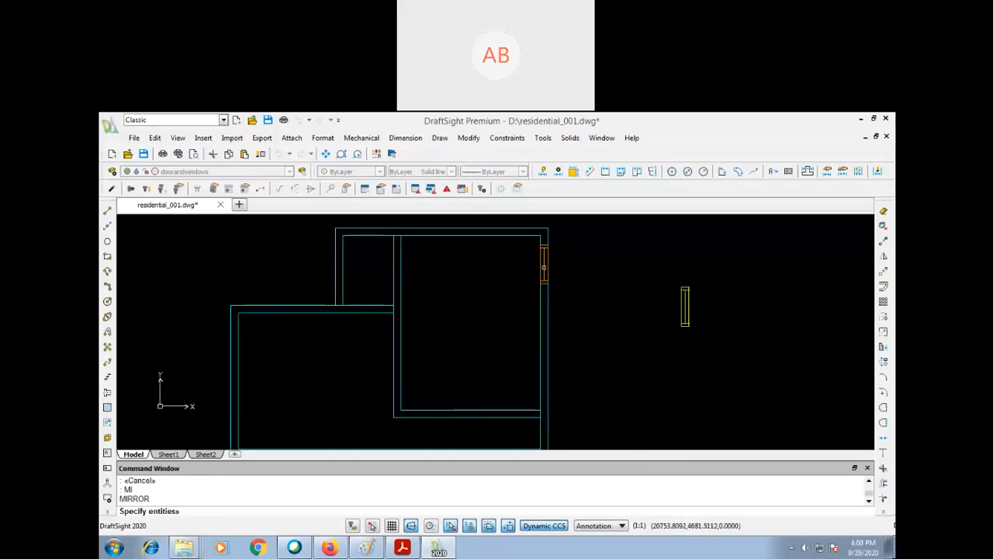
left_click(543, 278)
key("Return")
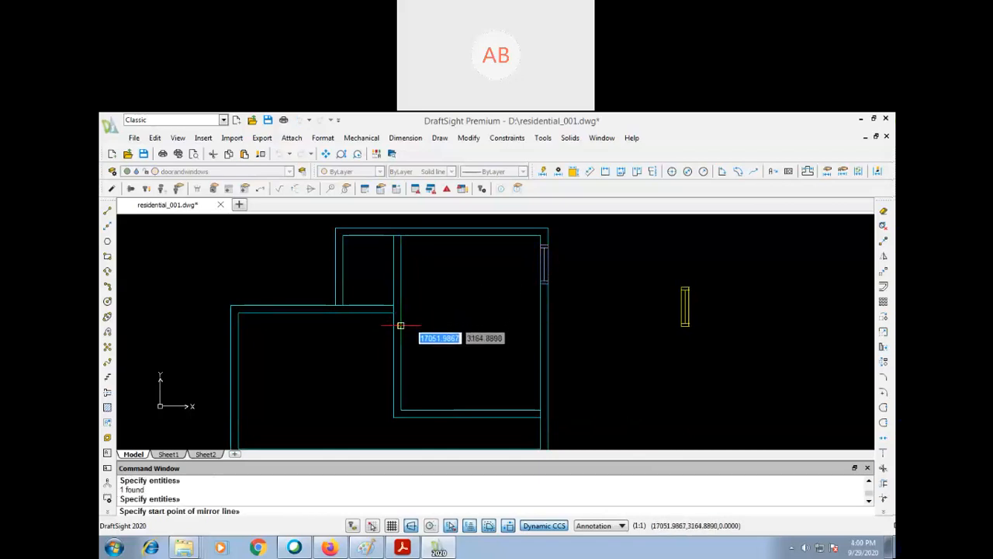
left_click(400, 322)
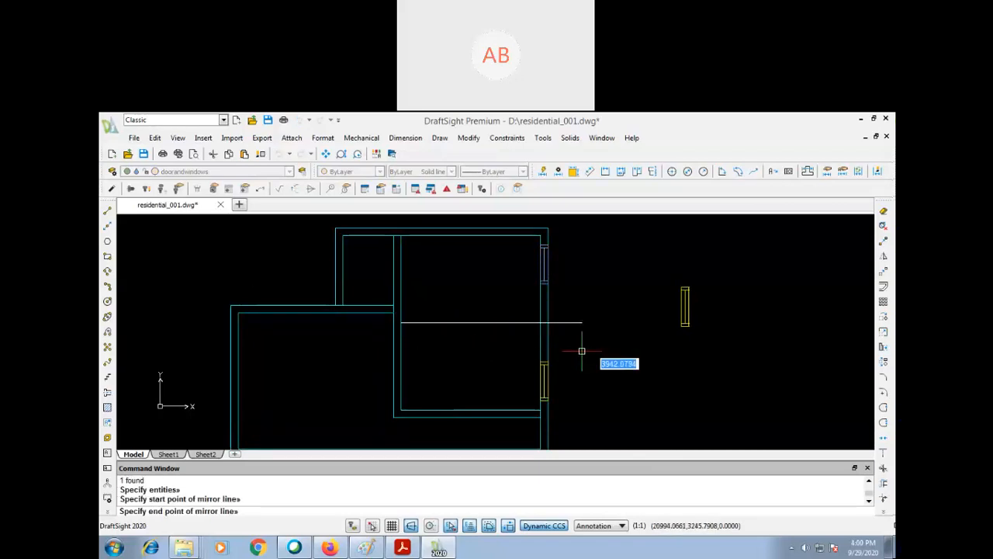
left_click(654, 373)
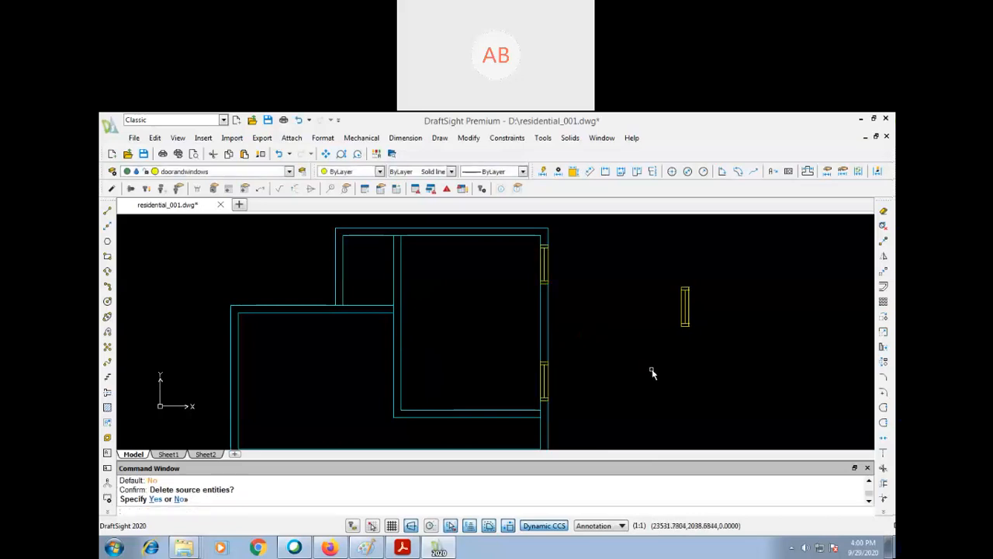
- Delete the spare window block standing outside the plan to the right of the building
type("e")
key("Return")
left_click(658, 272)
left_click(715, 357)
key("Return")
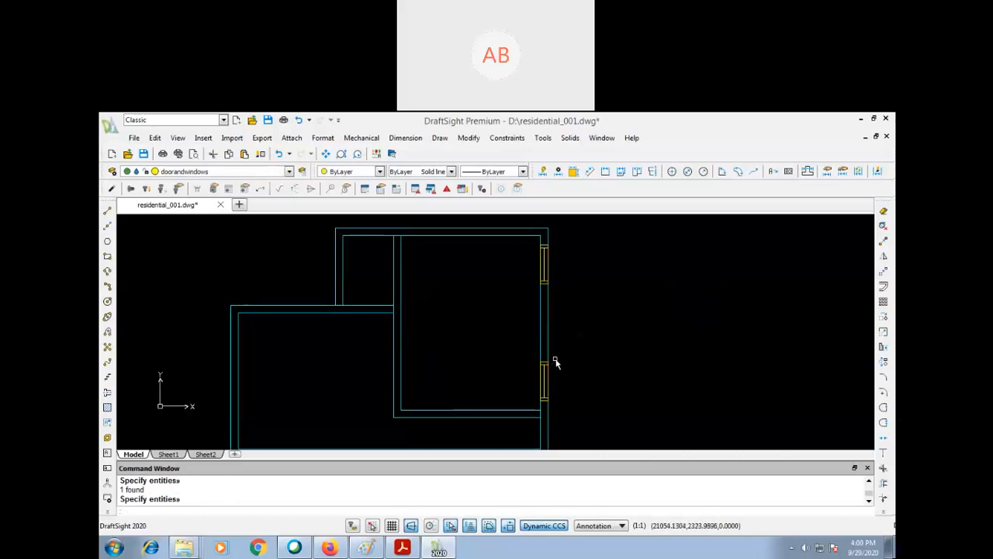
- Insert a w1 window block into the top wall of the right room
type("i")
key("Return")
key("Return")
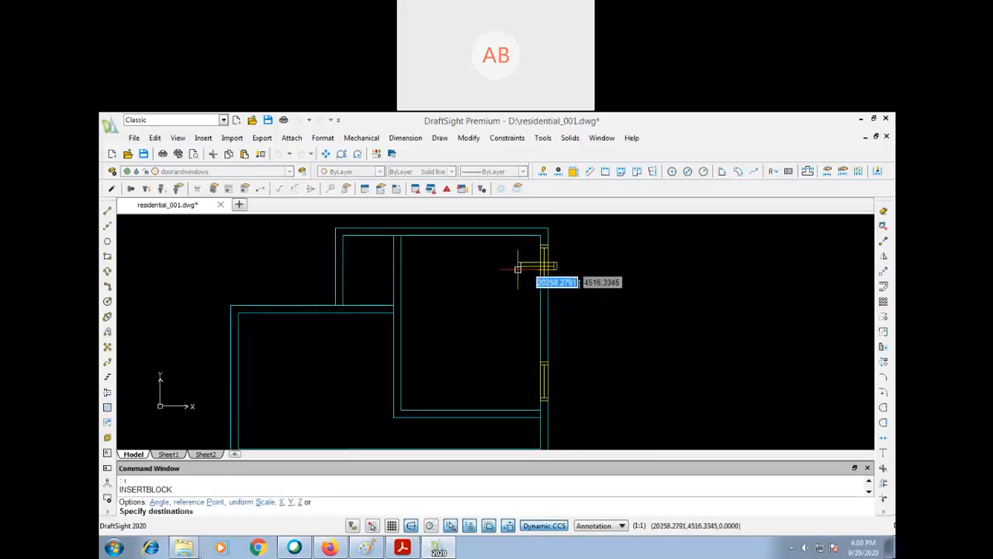
left_click(469, 233)
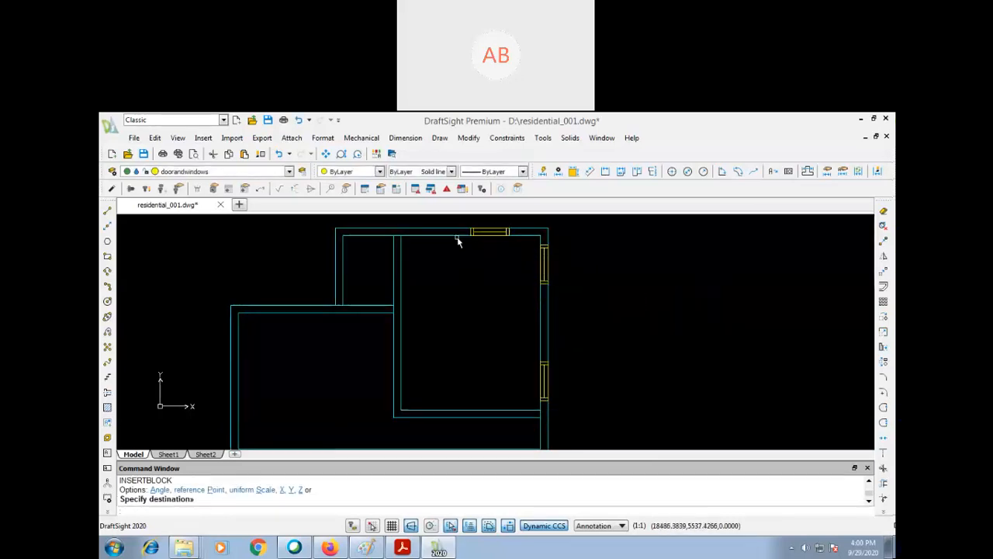
- Insert a w1 window block into the top wall of the left room
type("p")
key("Return")
left_click_drag(479, 311, 570, 333)
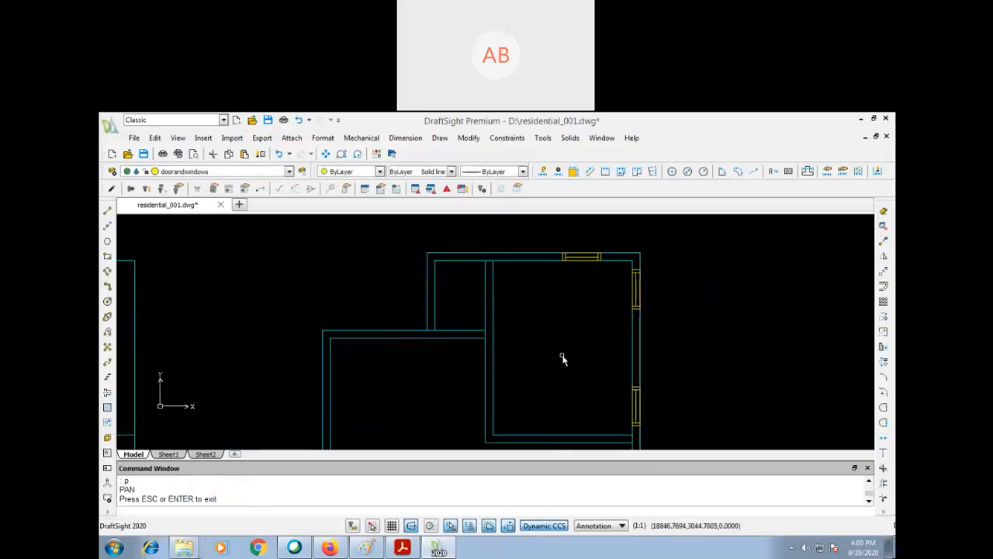
type("i")
key("Return")
- Move the left room's top window horizontally to the left along its wall, clear of the adjoining vertical wall
key("Return")
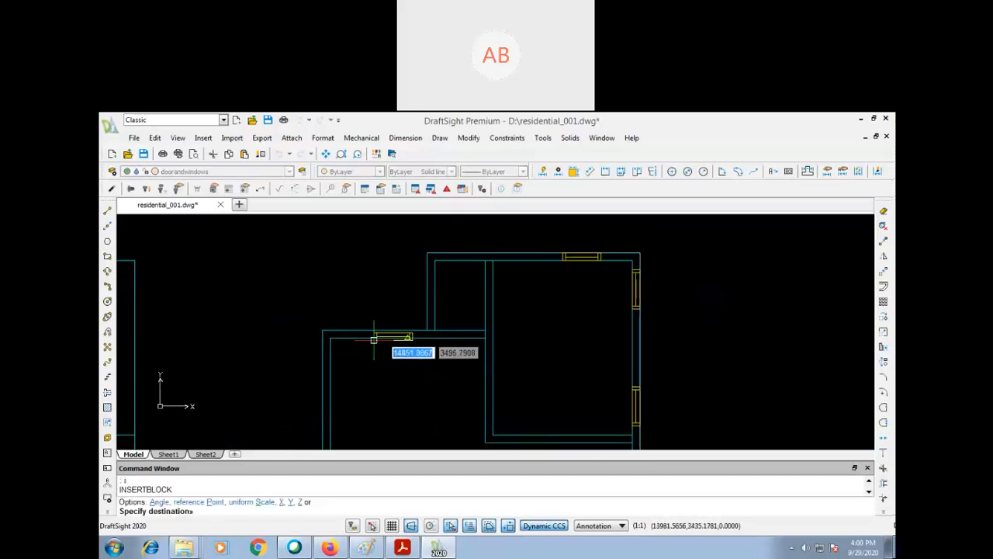
left_click(408, 335)
key("Return")
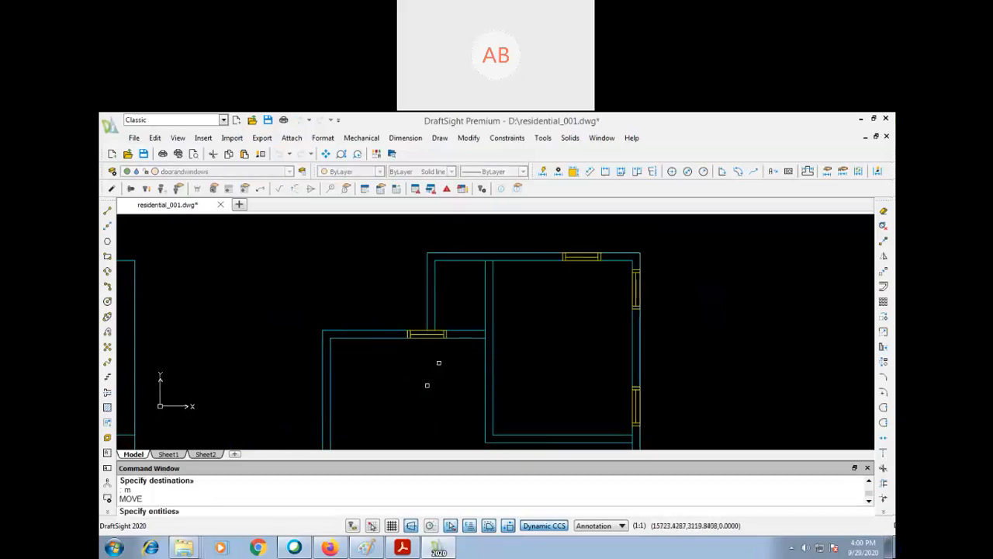
left_click(445, 335)
- Mirror the left room's top window into the bottom wall about a horizontal line through the left wall's midpoint, keeping the source
key("Return")
left_click(436, 362)
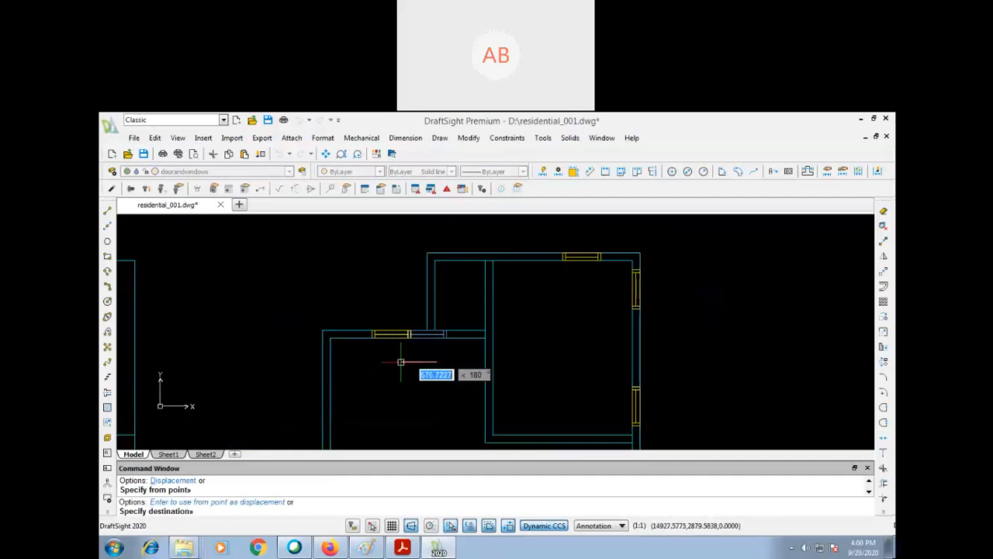
left_click(396, 362)
type("p")
key("Return")
mouse_move(395, 417)
left_mouse_down()
mouse_move(443, 359)
mouse_move(448, 372)
left_mouse_up()
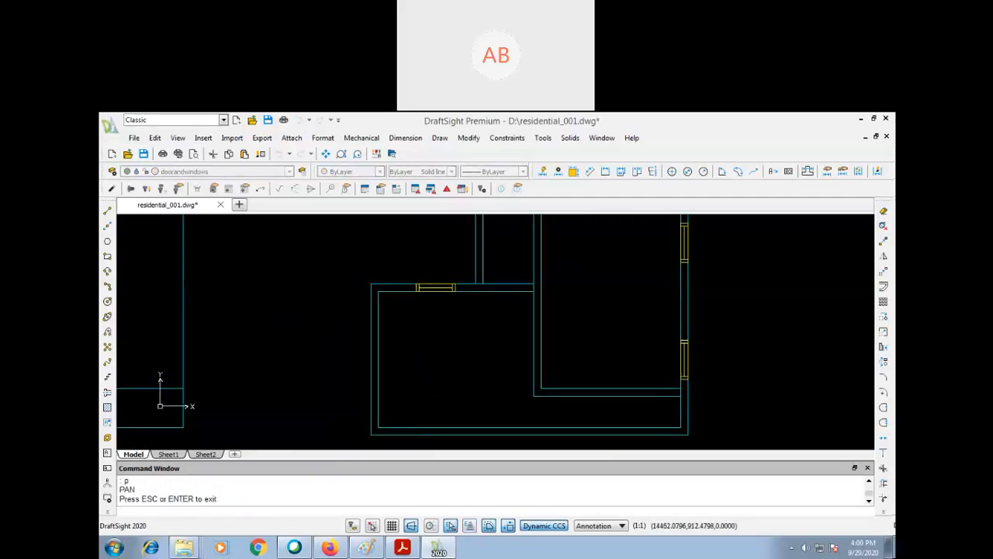
key("Escape")
type("mi")
key("Return")
left_click(451, 288)
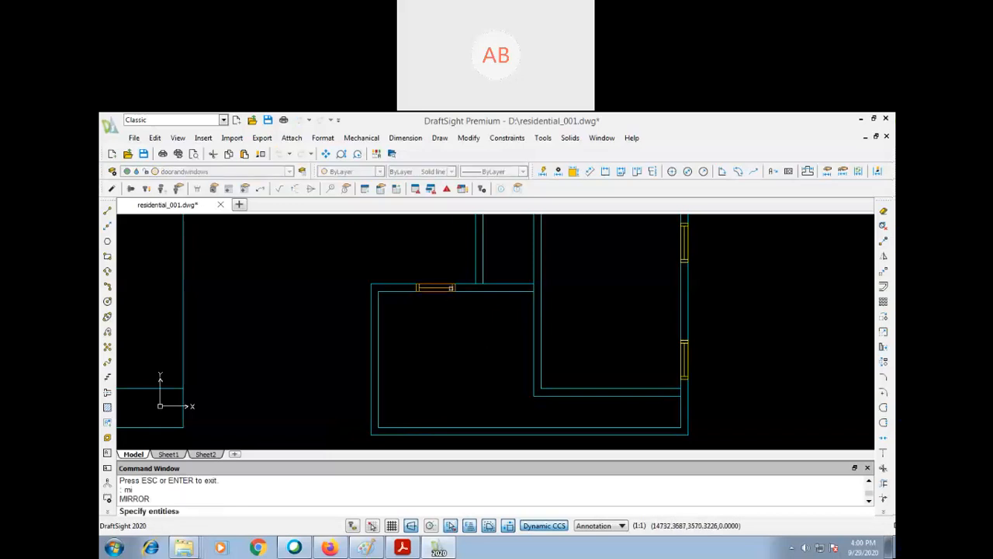
key("Return")
left_click(378, 359)
left_click(485, 393)
key("Return")
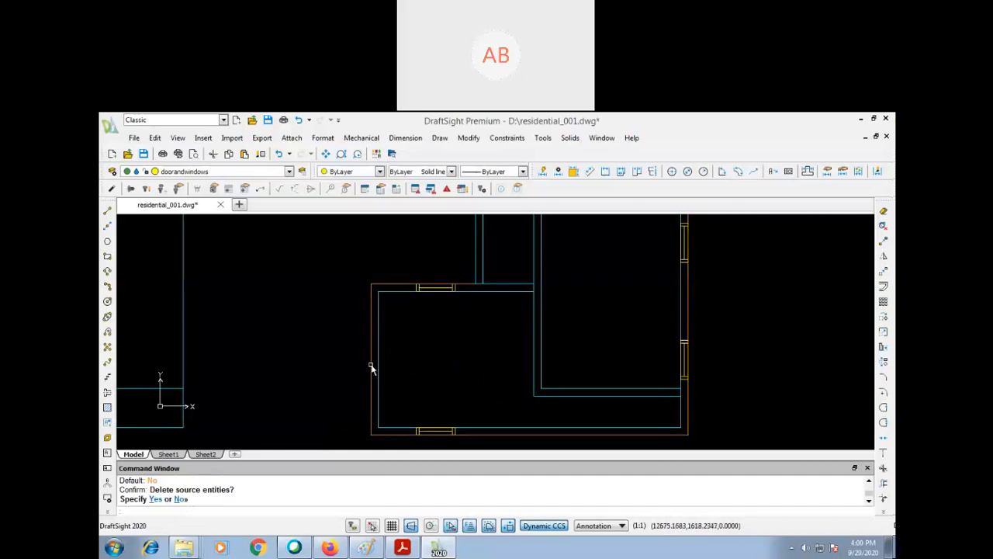
- Insert a w1 window block at the midpoint of the left room's inner left wall line
type("i")
key("Return")
key("Return")
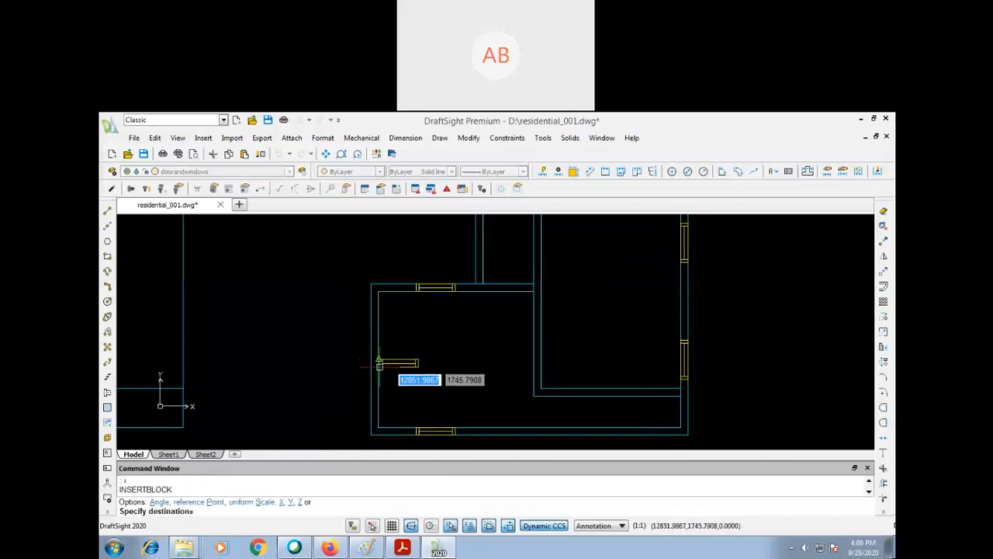
left_click(379, 370)
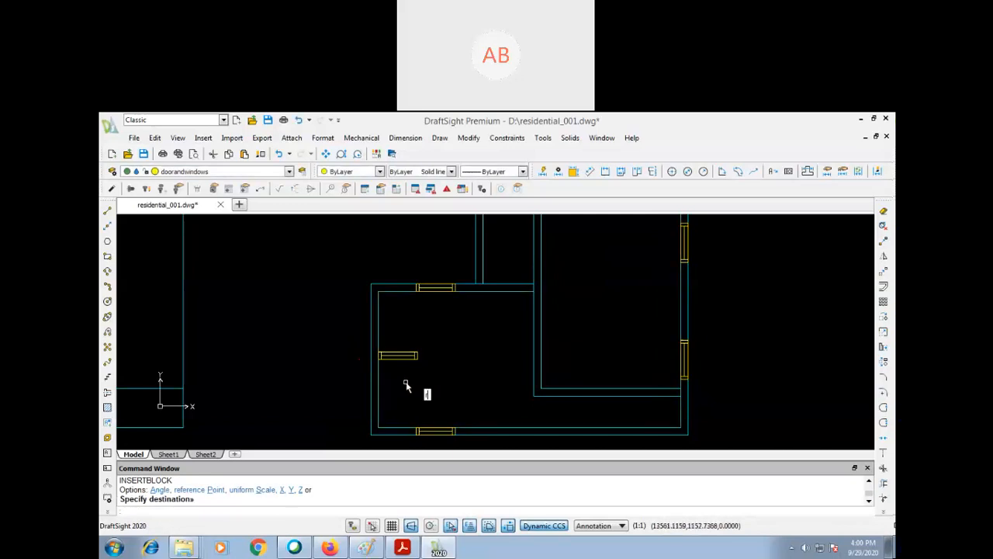
- Rotate the newly inserted window block by 90 degrees about its lower-left corner so it lies in the left wall
type("ro")
key("Return")
left_click(403, 358)
key("Return")
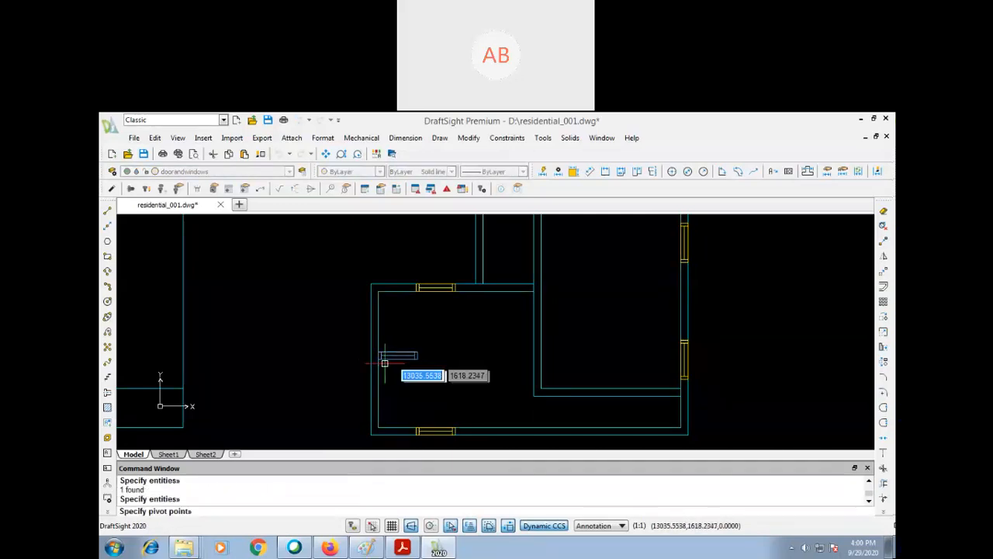
left_click(380, 357)
type("90")
key("Return")
- Move the rotated window, taken from the previous selection, vertically down along the left wall towards its middle
type("m")
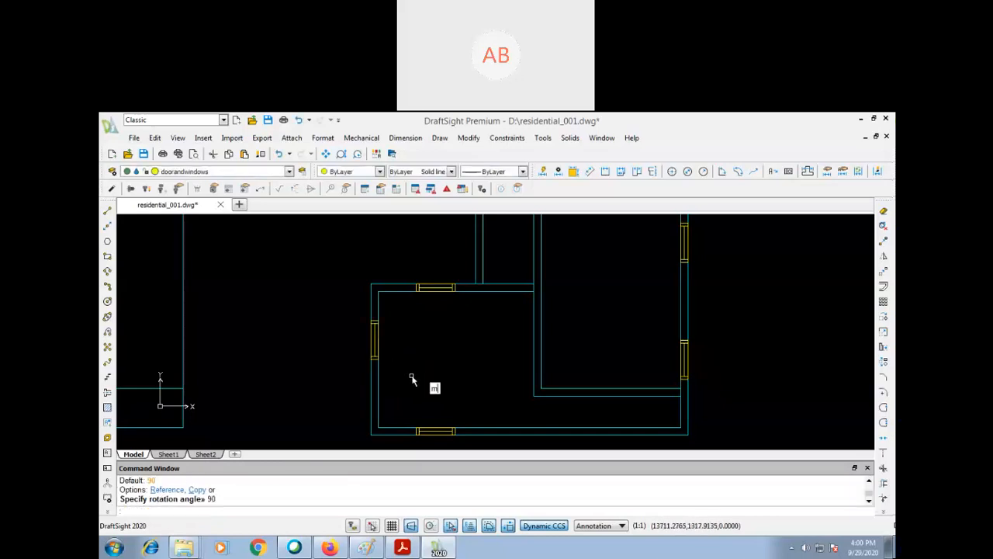
key("Return")
type("p")
key("Return")
- Add a vertical linear dimension to the right room's inner left wall, placing the dimension line inside the room
key("Return")
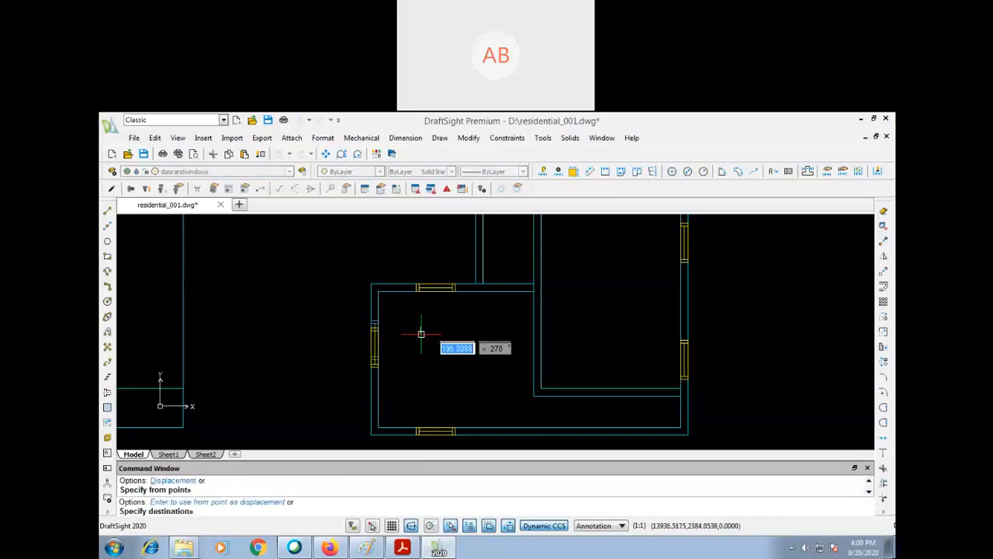
key("Escape")
type("p")
key("Return")
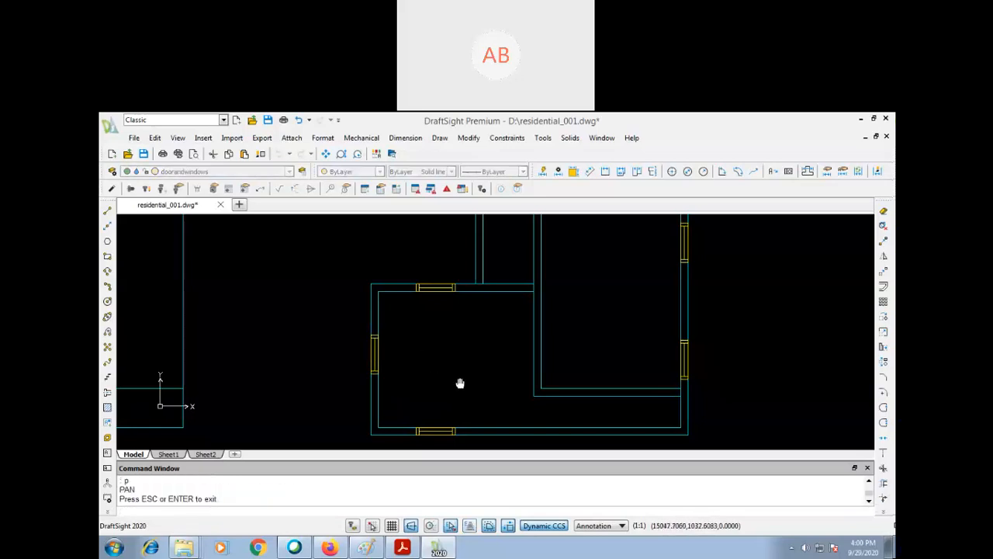
left_click_drag(458, 384, 370, 383)
key("Escape")
type("z")
key("Return")
key("Return")
left_click_drag(465, 303, 466, 339)
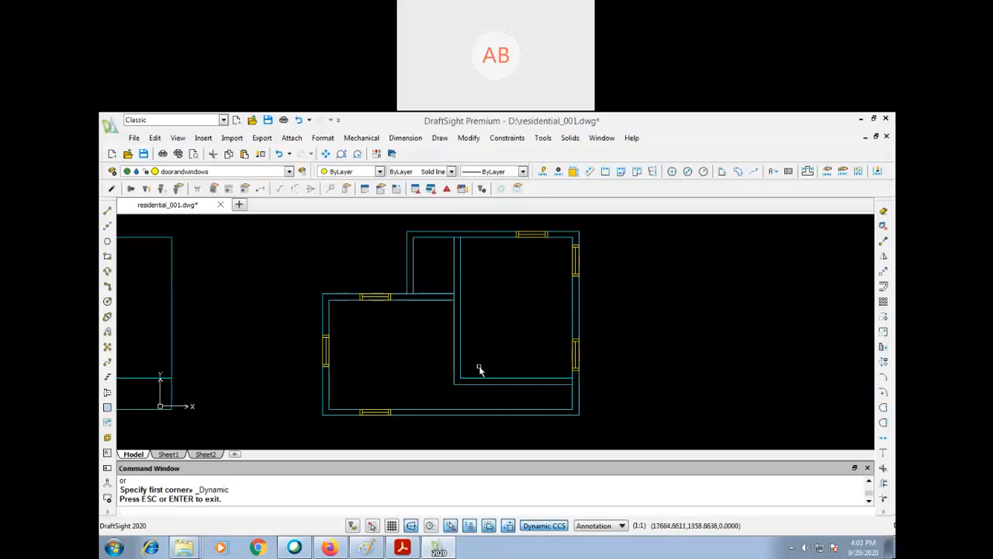
type("dli")
key("Return")
key("Return")
left_click(458, 247)
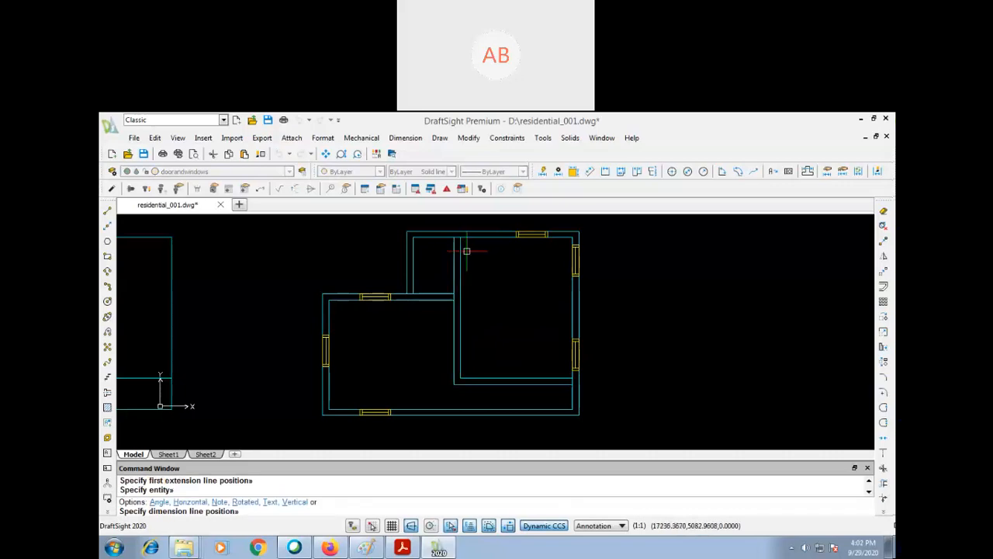
left_click(484, 286)
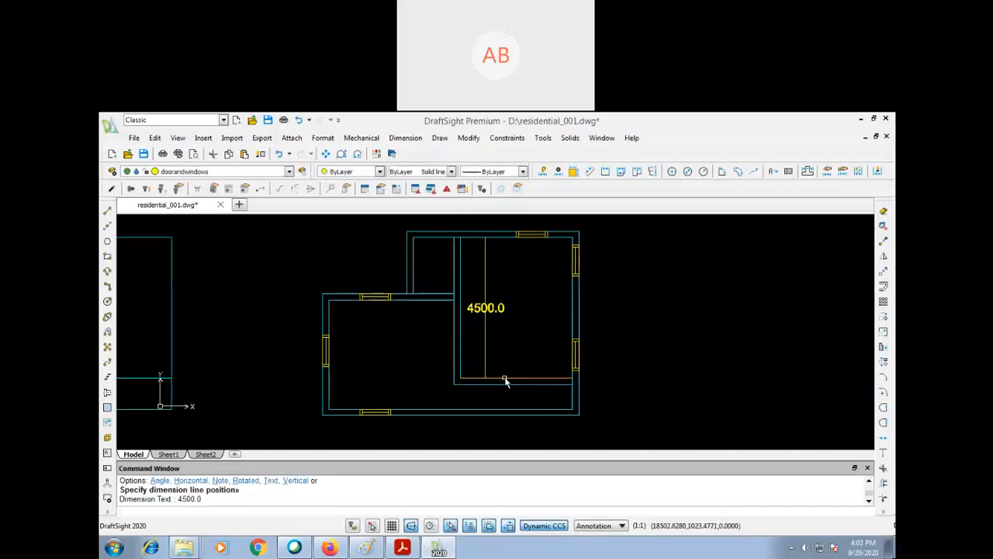
- Add a horizontal linear dimension to the right room's inner bottom wall, placing it just above that wall
key("Return")
key("Return")
left_click(533, 376)
left_click(535, 351)
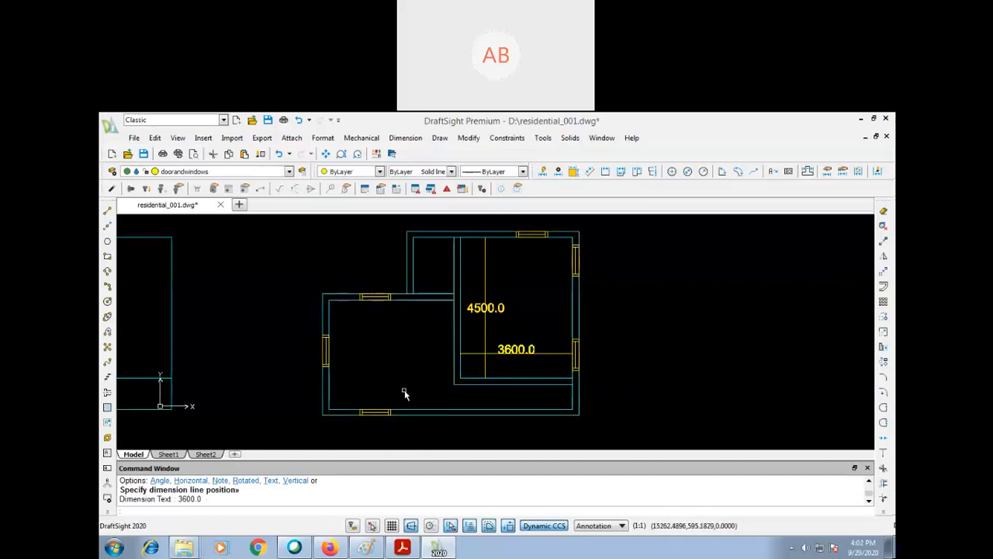
- Add a vertical linear dimension to the left room's inner left wall, placing the dimension line inside the room
key("Return")
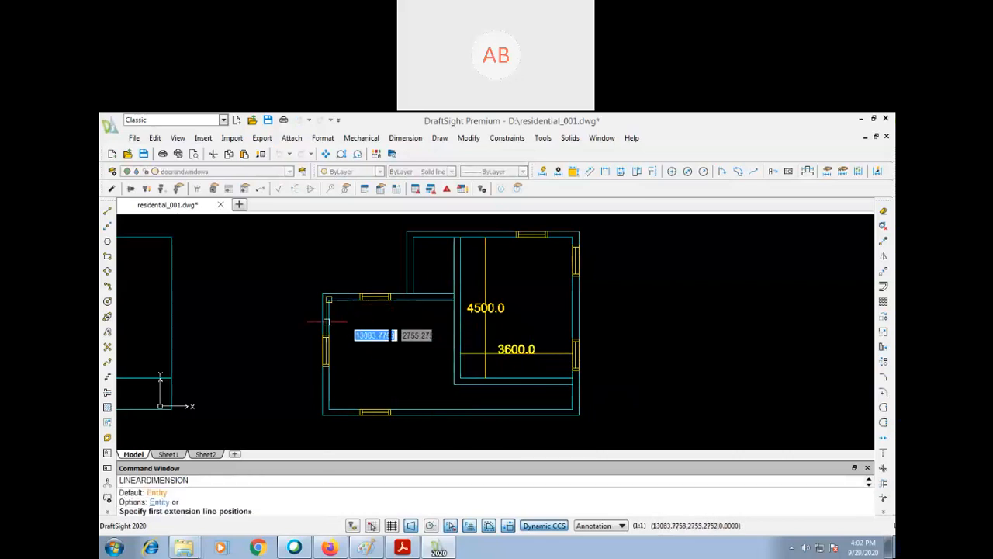
key("Return")
left_click(329, 318)
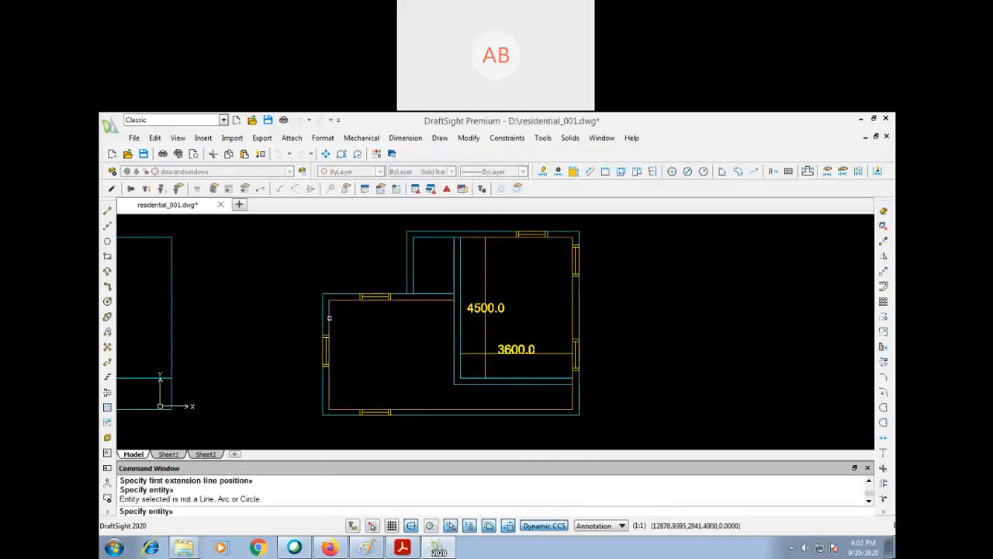
left_click(329, 319)
left_click(360, 353)
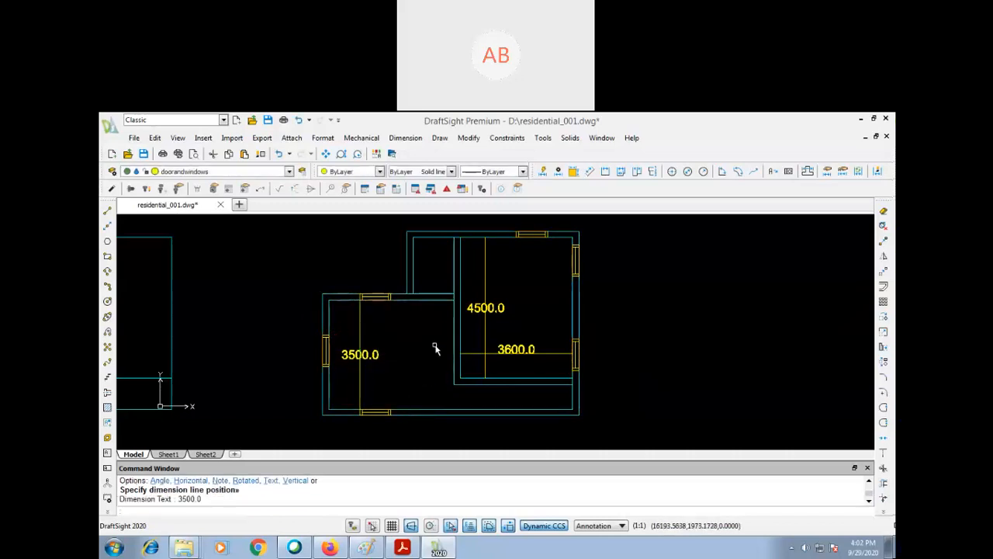
- Add a horizontal linear dimension to the left room's inner top wall, placing the dimension line just below that wall
key("Return")
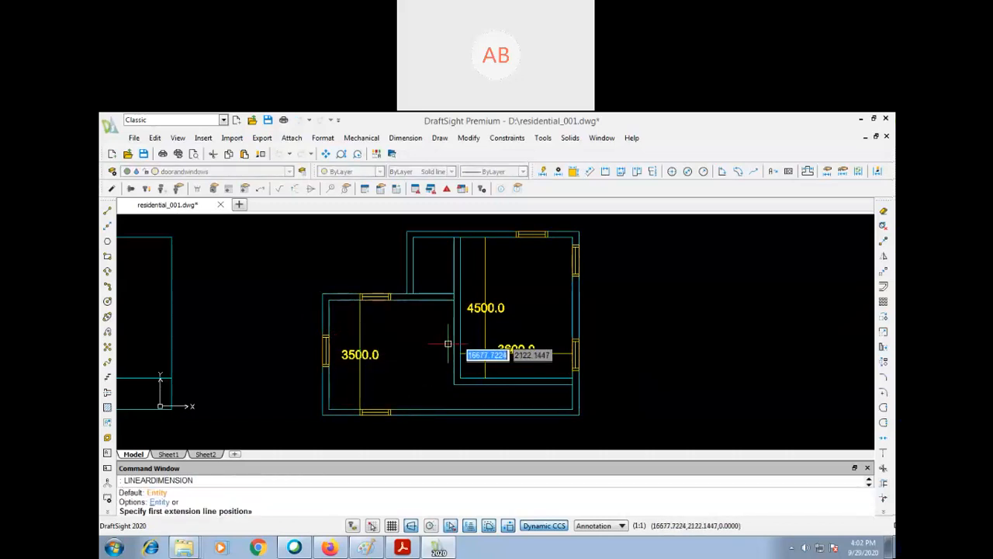
left_click(328, 310)
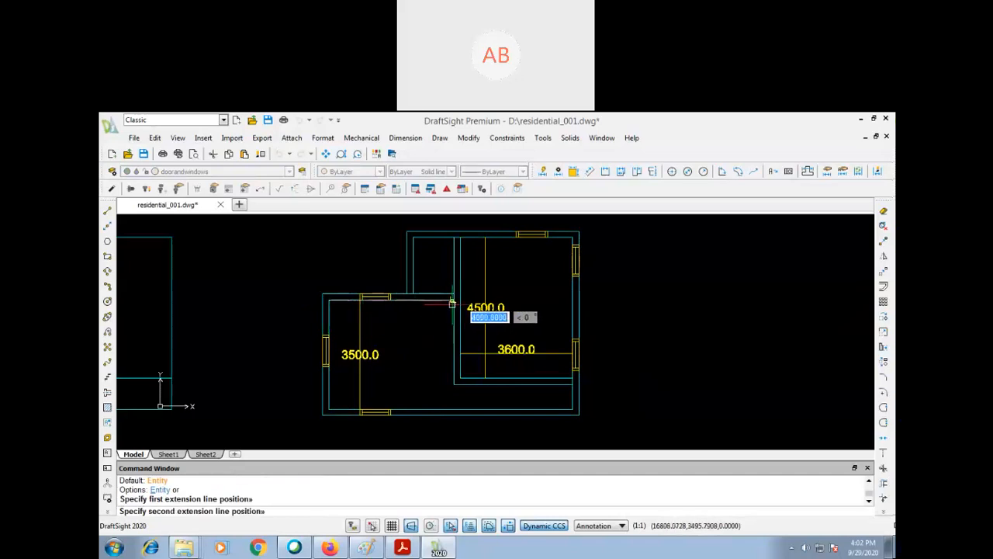
left_click(452, 303)
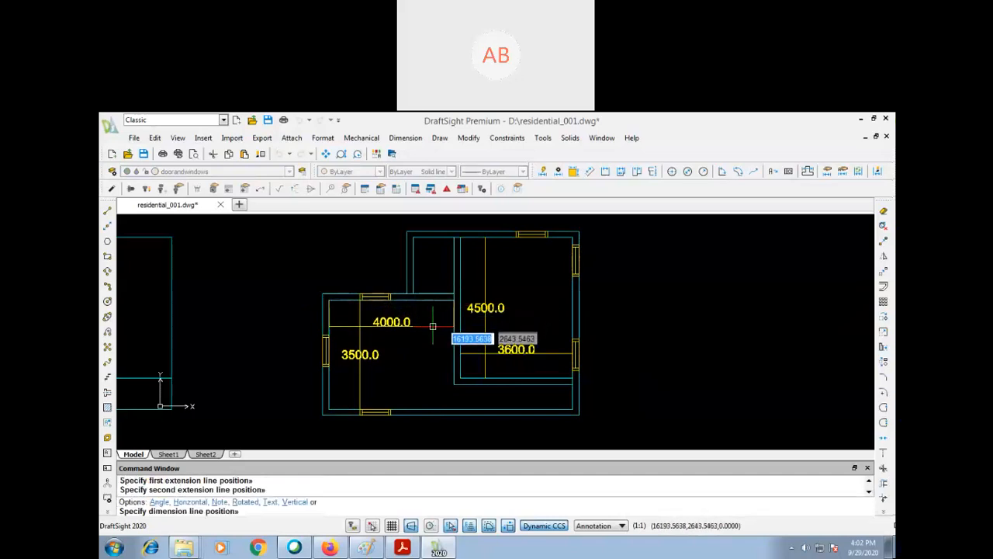
left_click(432, 326)
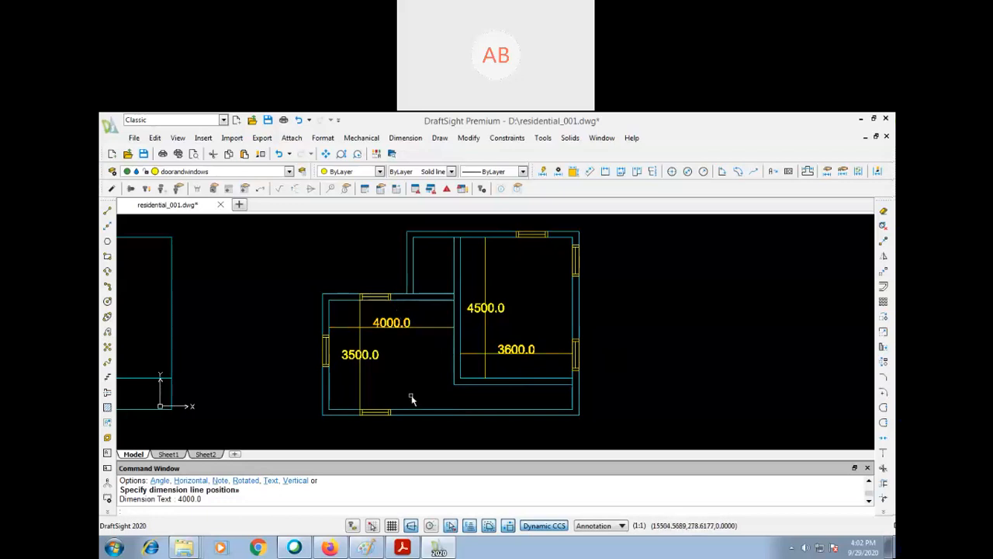
- Stretch the left end of the left room, including its windows and dimensions, outward to the left by 200
type("s")
key("Return")
left_click(400, 269)
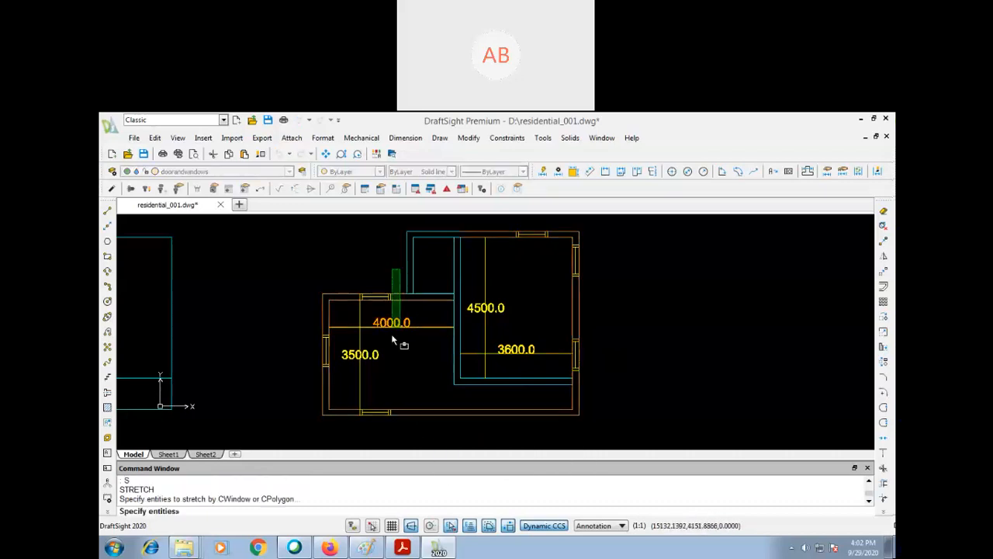
left_click(310, 436)
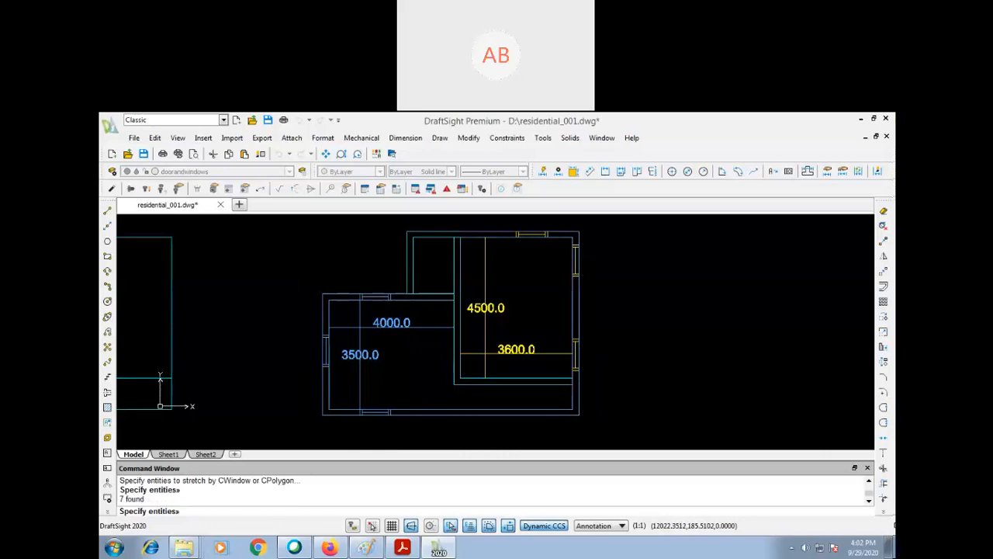
key("Return")
left_click(289, 362)
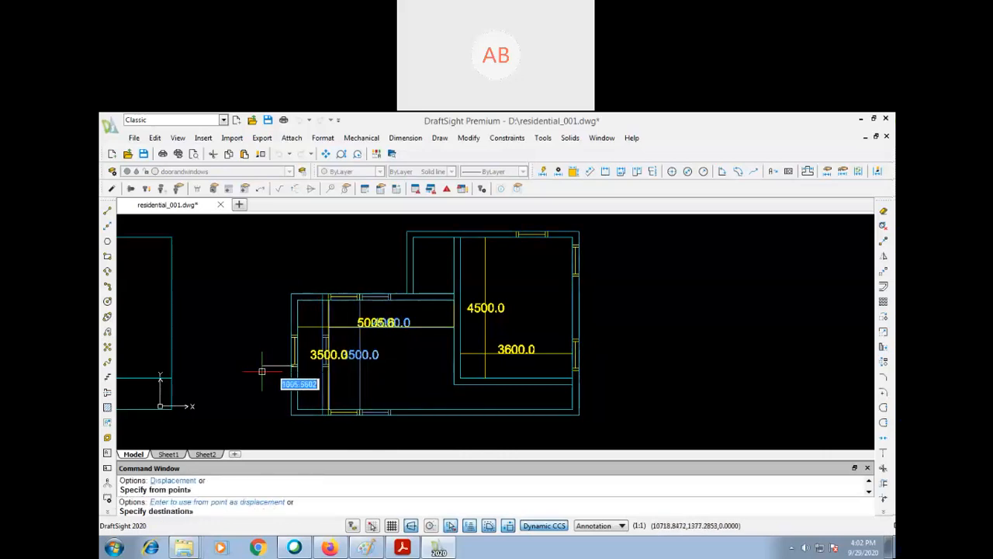
type("200")
key("Return")
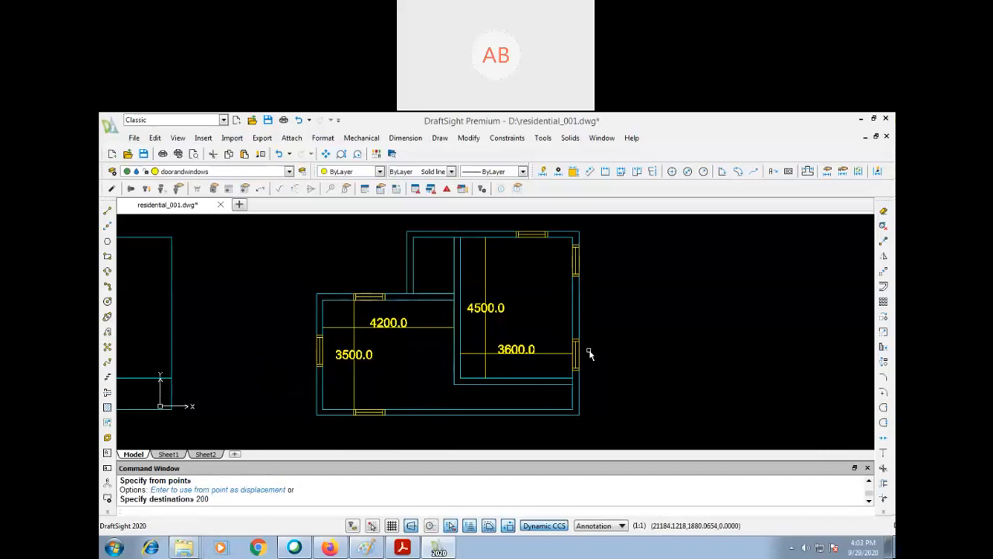
- Add a vertical linear dimension to the passage below the right room, placing the dimension line outside the right outer wall
type("dli")
key("Return")
key("Return")
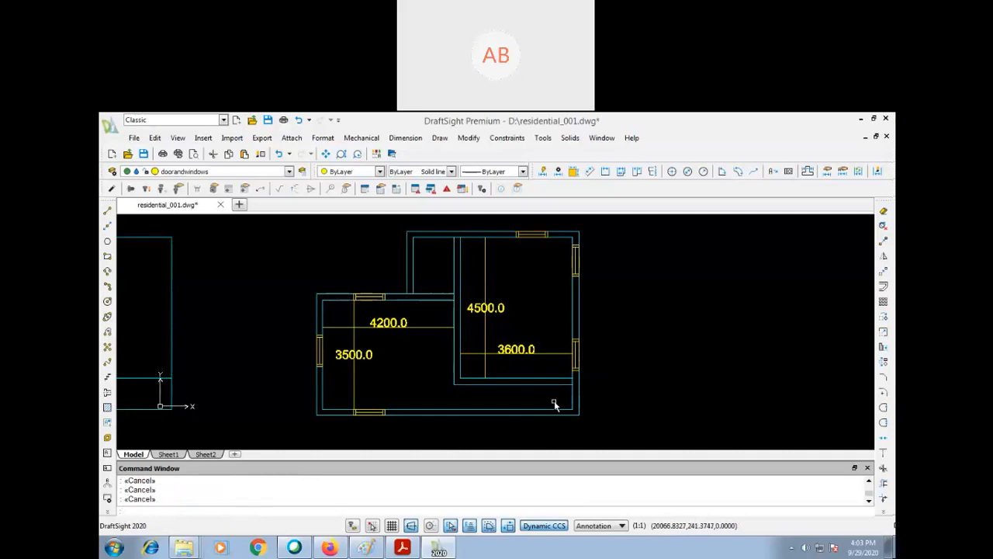
key("Return")
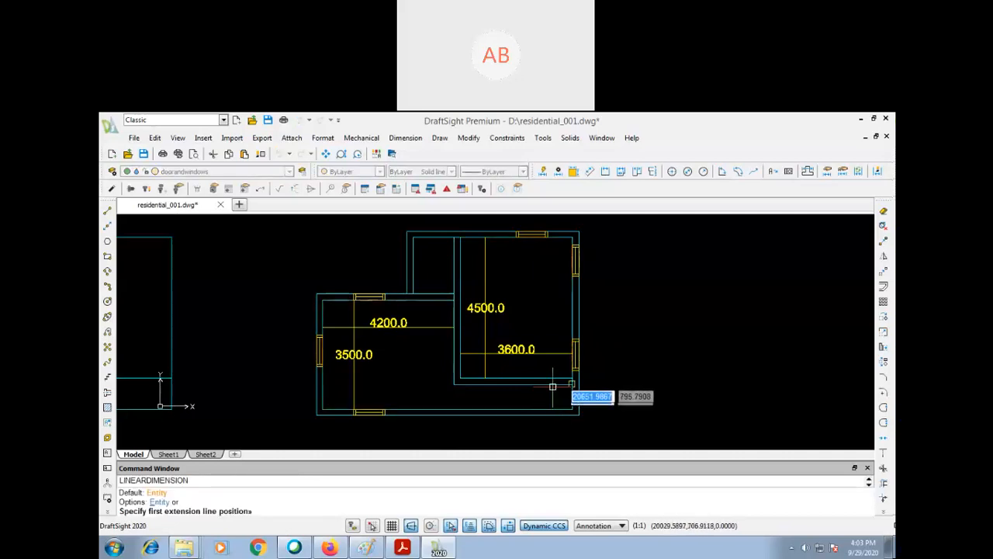
left_click(552, 392)
left_click(572, 408)
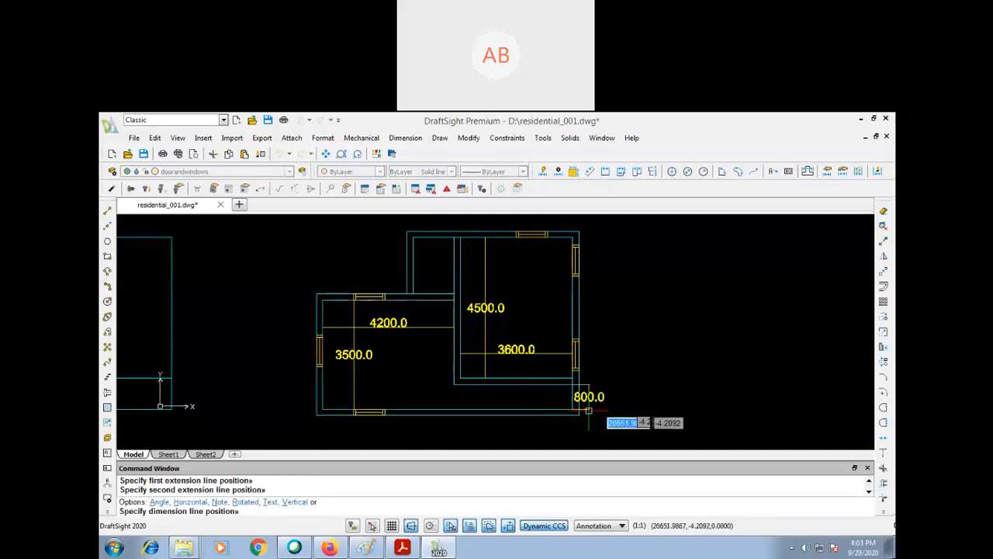
left_click(609, 423)
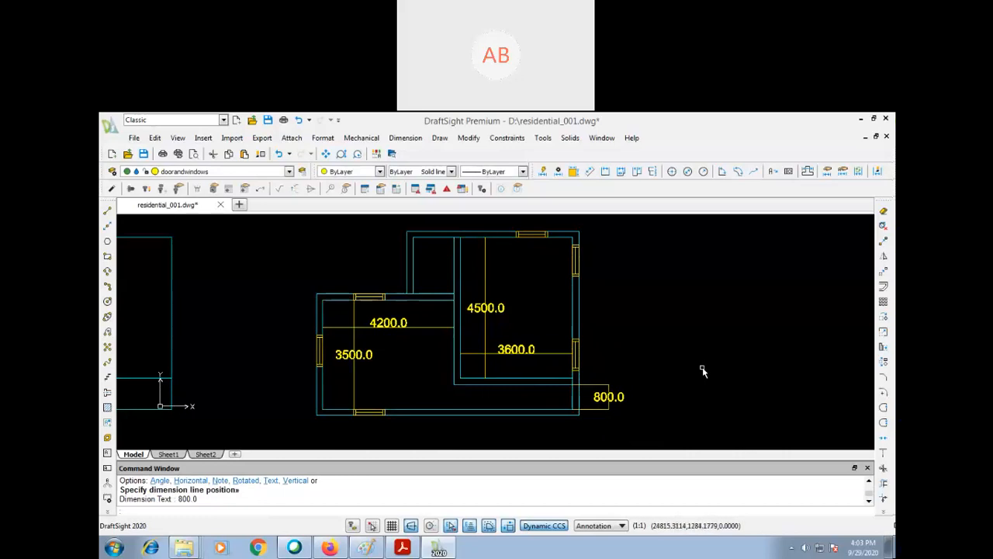
- Stretch the plan's whole bottom wall, including its window, downward by 200
type("s")
key("Return")
left_click(652, 395)
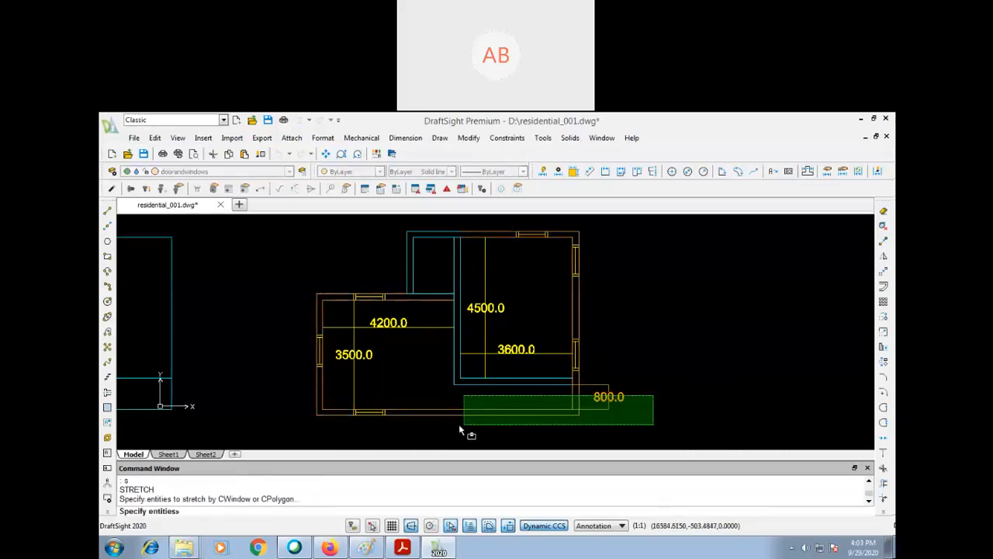
left_click(296, 440)
key("Return")
left_click(717, 314)
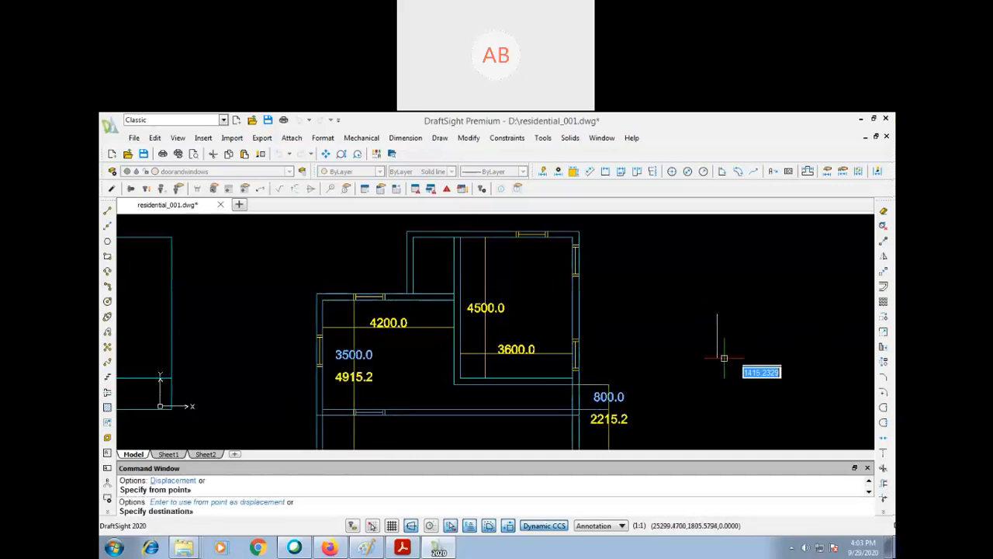
type("200")
key("Return")
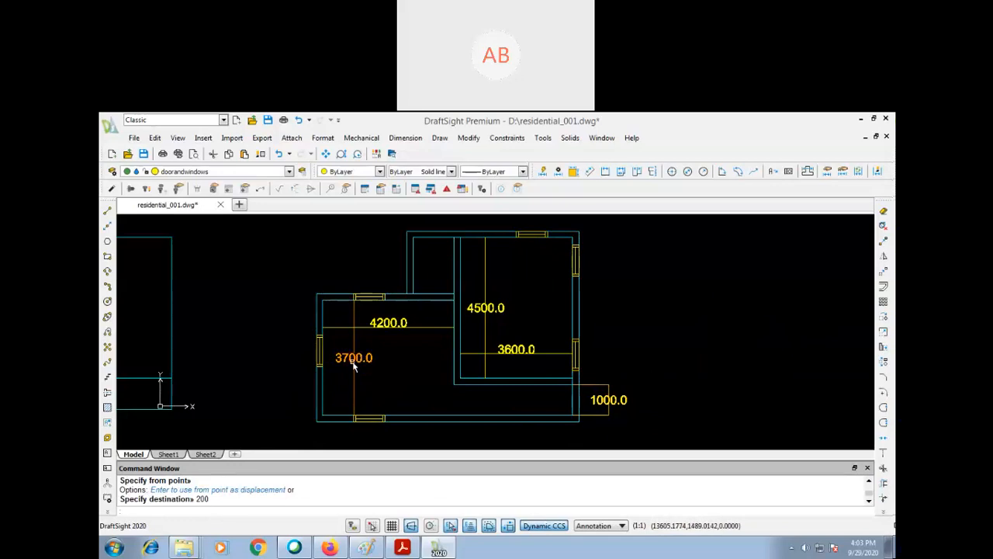
- Stretch the left room's top wall, including its window and the small room's lower end, downward by 200
type("s")
key("Return")
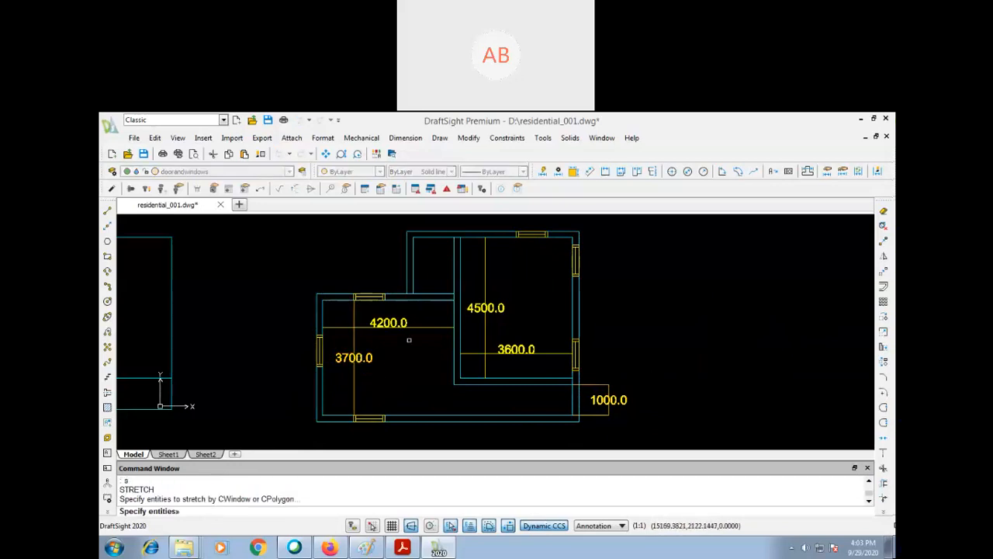
left_click(524, 259)
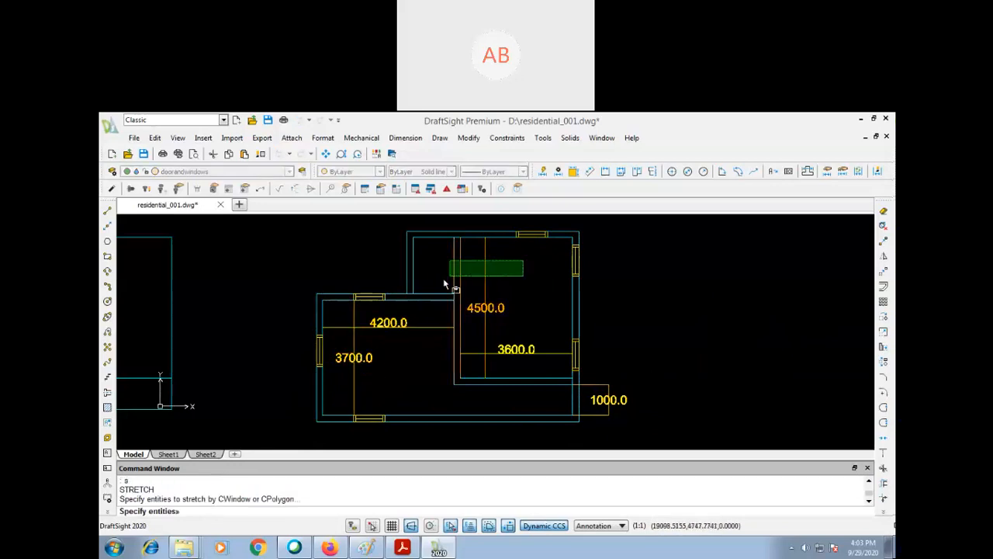
left_click(315, 323)
key("Return")
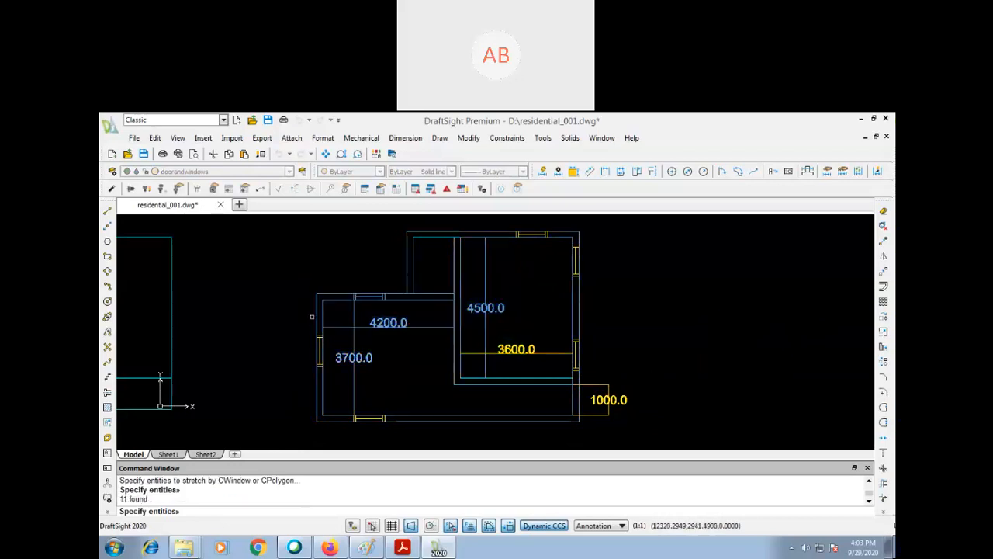
left_click(281, 286)
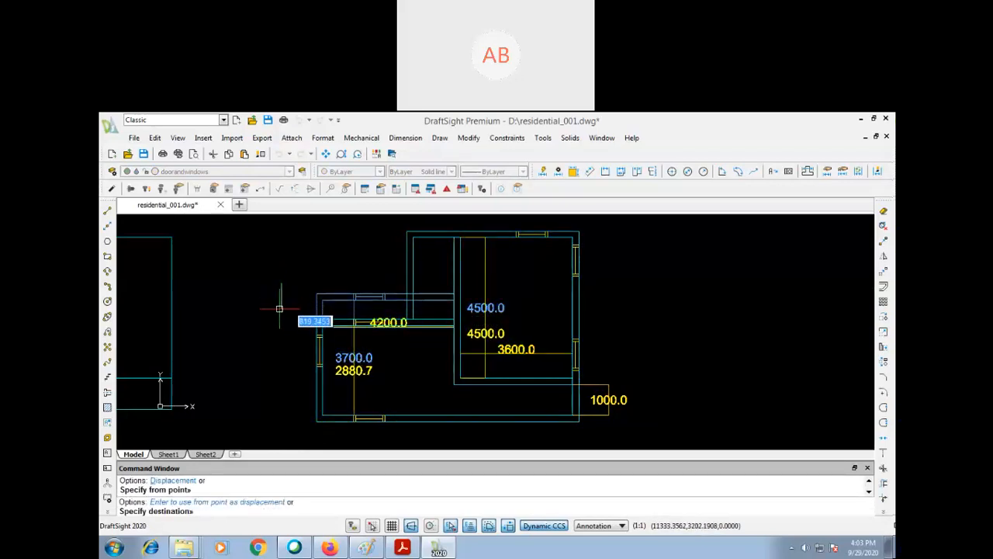
type("200")
key("Return")
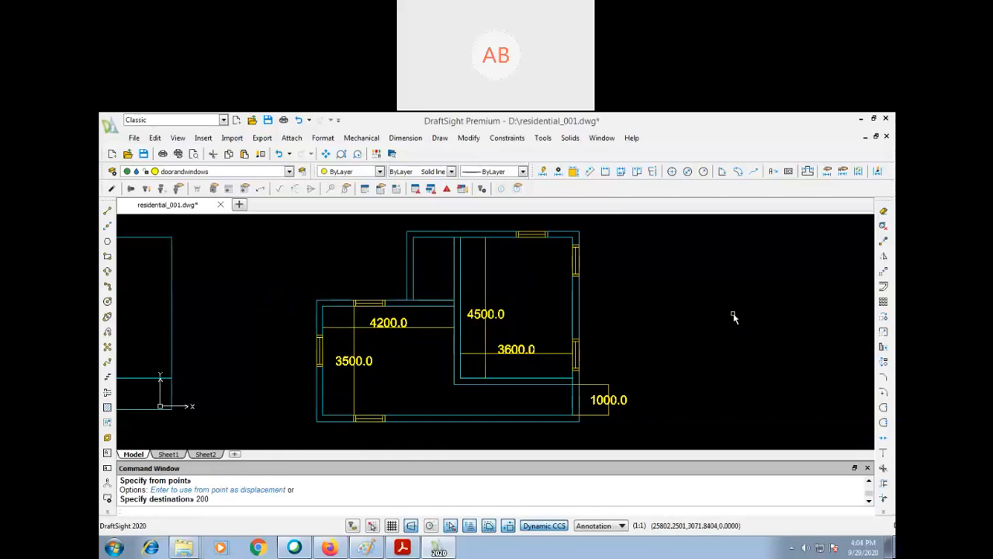
- Add a vertical linear dimension to the small upper room's inner left wall, placing the dimension line outside to its left
type("dli")
key("Return")
key("Return")
left_click(413, 264)
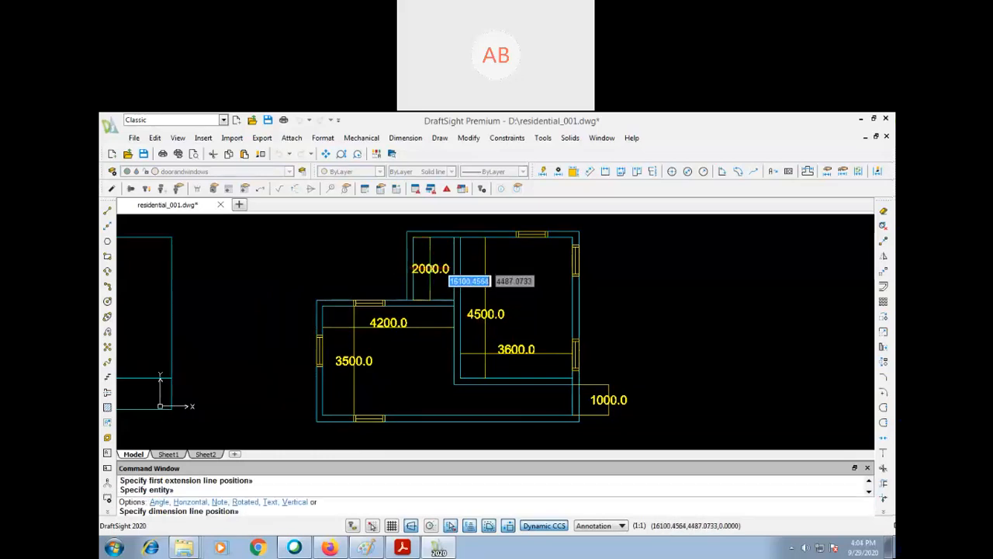
left_click(367, 269)
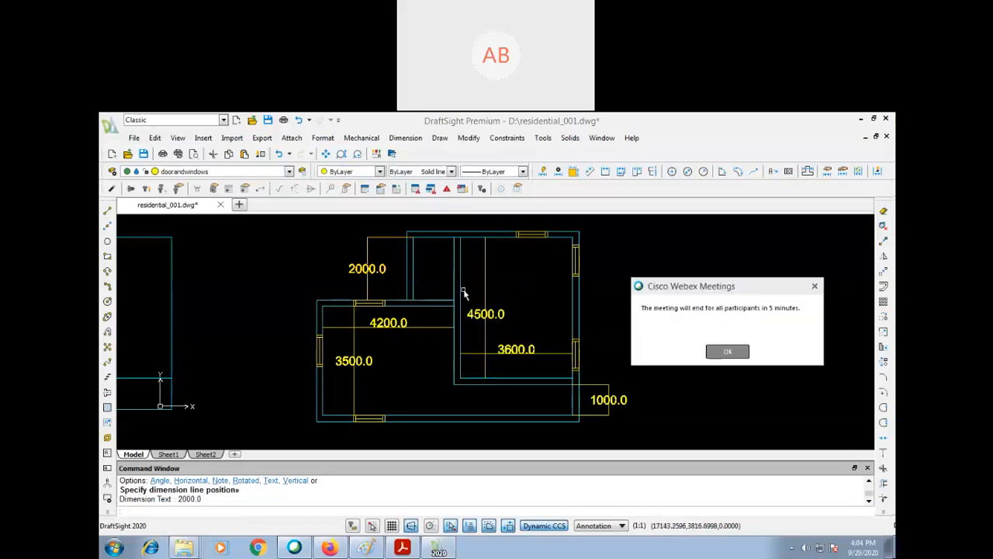
key("Return")
key("Return")
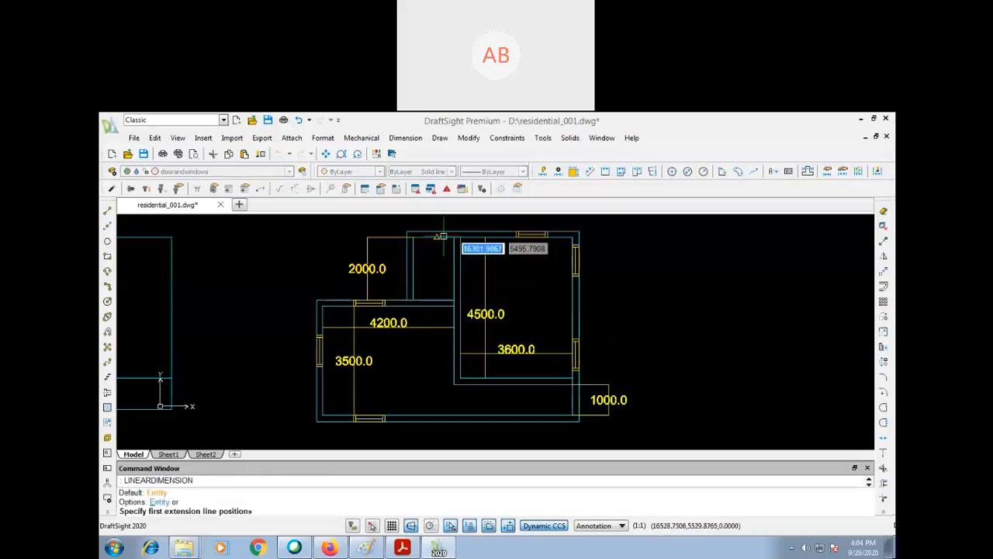
key("Escape")
key("Escape")
key("Escape")
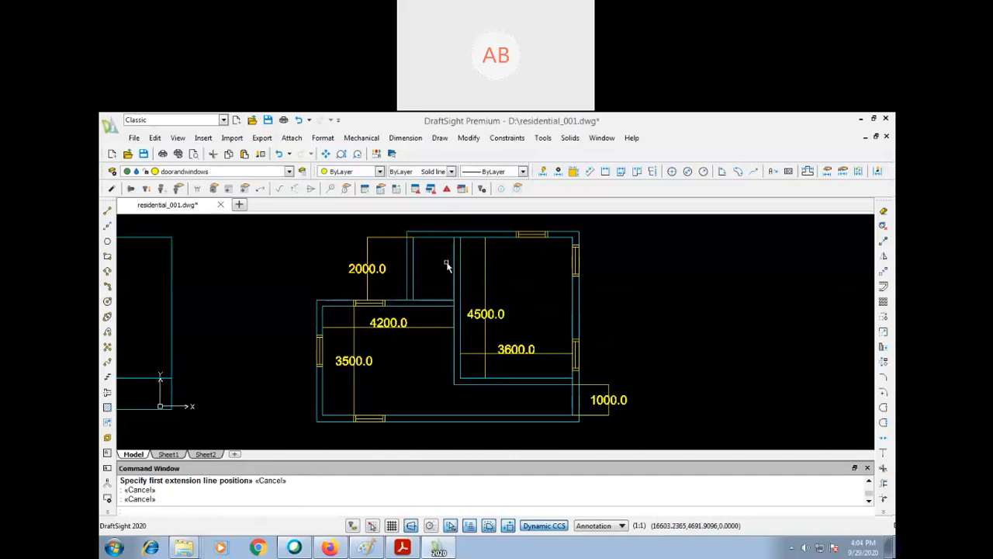
- Add a horizontal linear dimension across the small upper room's inner top wall, placing the dimension line inside the room
key("Return")
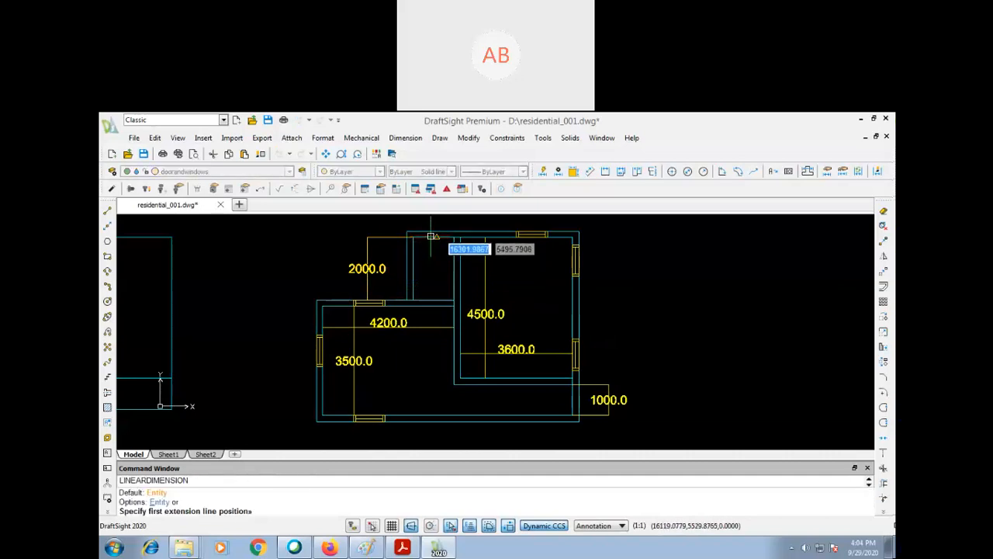
left_click(413, 234)
left_click(454, 234)
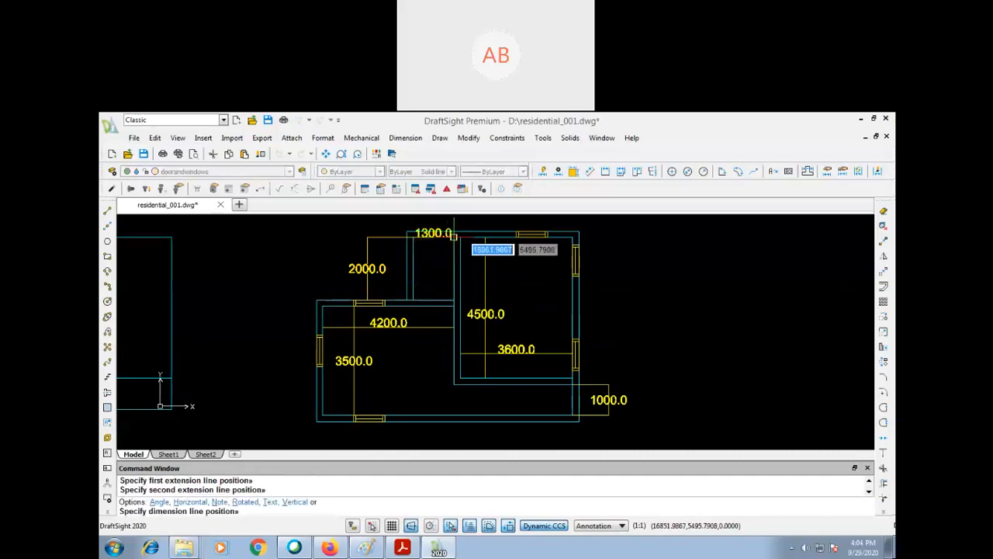
left_click(444, 259)
- Stretch the small upper room's left wall outward to the left by 200
type("s")
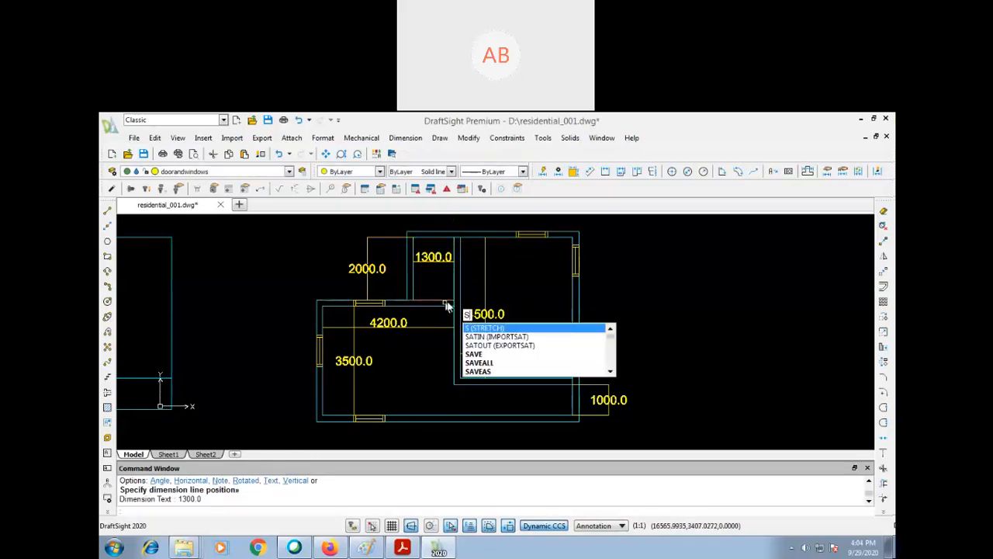
key("Return")
left_click(437, 229)
left_click(402, 312)
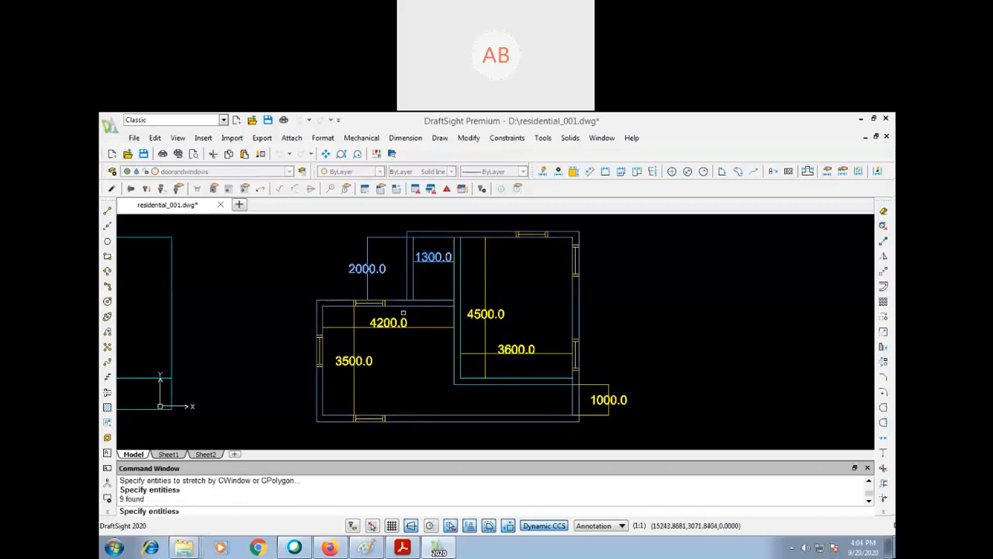
key("Return")
left_click(726, 263)
type("200")
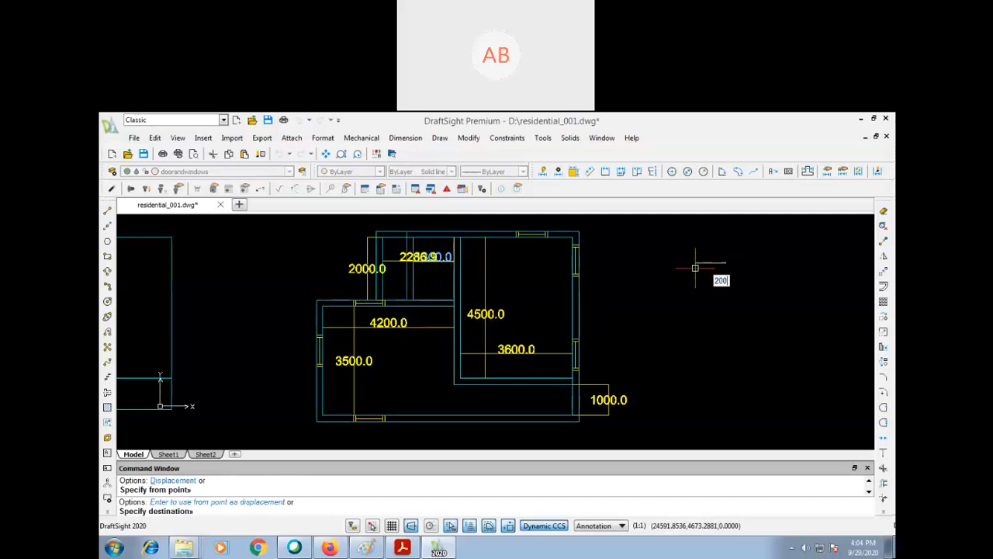
key("Return")
type("p")
key("Return")
left_click_drag(637, 321, 640, 322)
key("Escape")
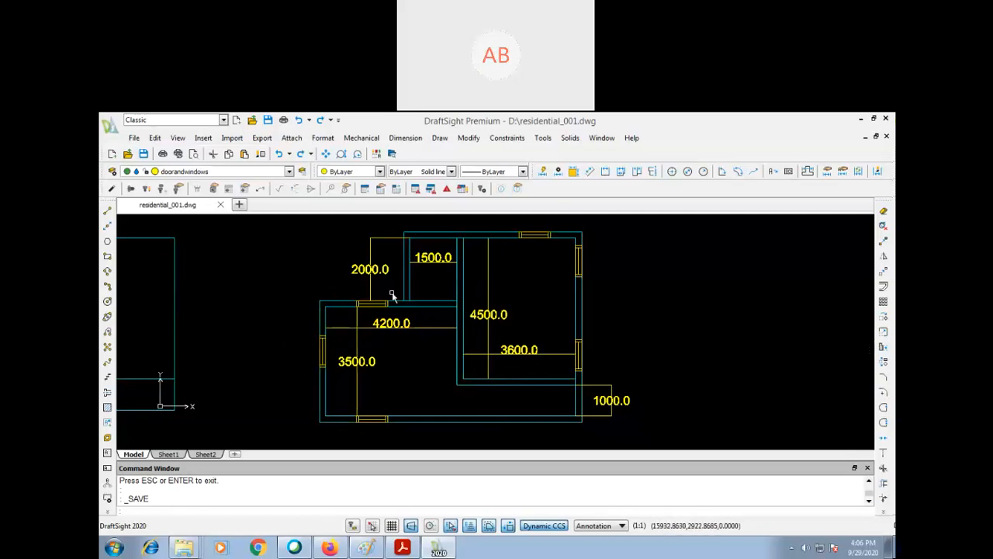
- Draw a vertical infinite line through the outer upper-left corner of the plan's left room
type("z")
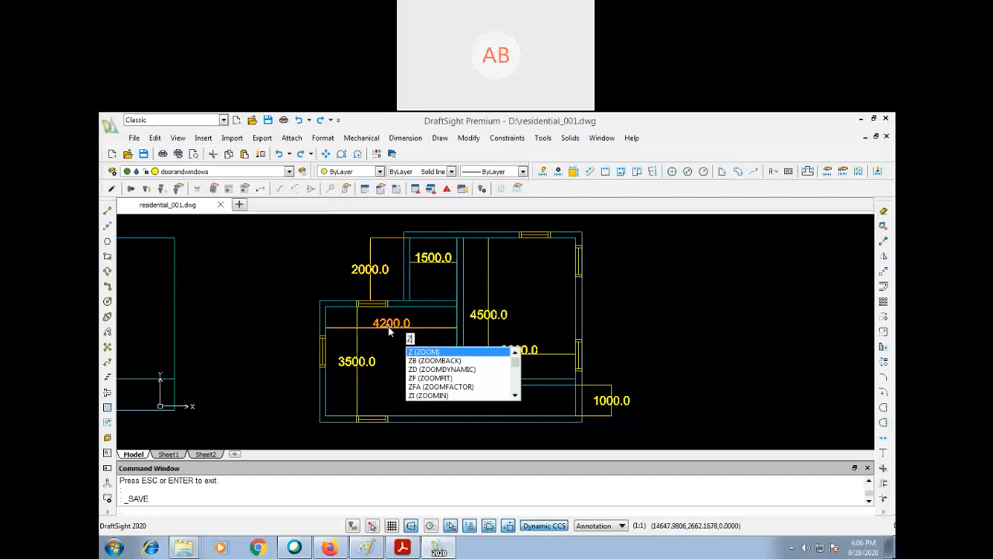
key("Return")
key("Return")
mouse_move(435, 271)
left_mouse_down()
mouse_move(439, 329)
mouse_move(452, 338)
left_mouse_up()
key("Escape")
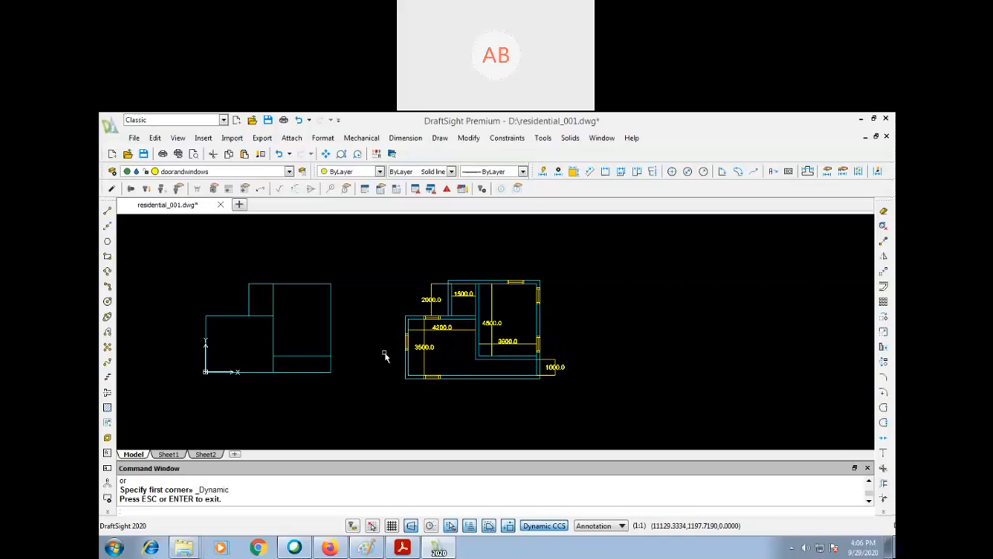
type("xl")
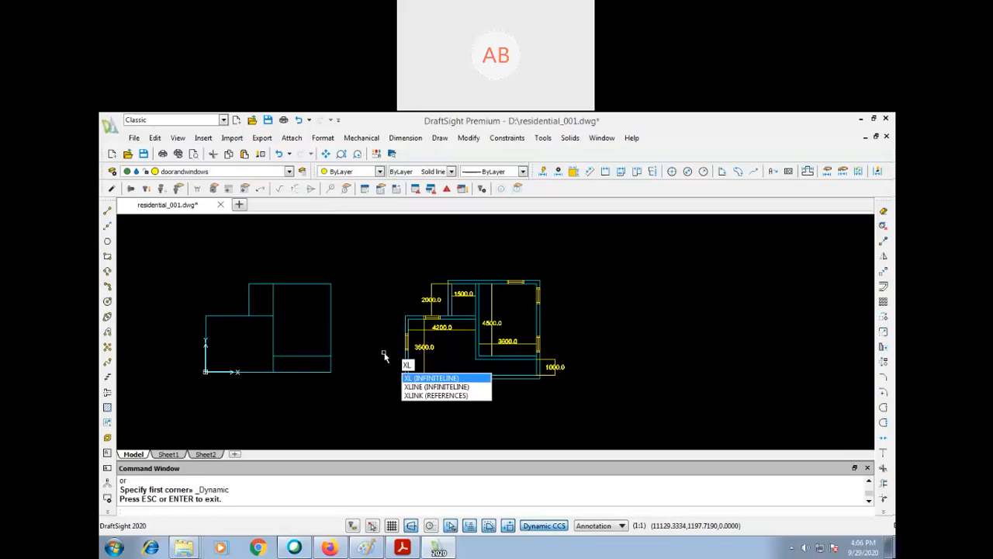
key("Return")
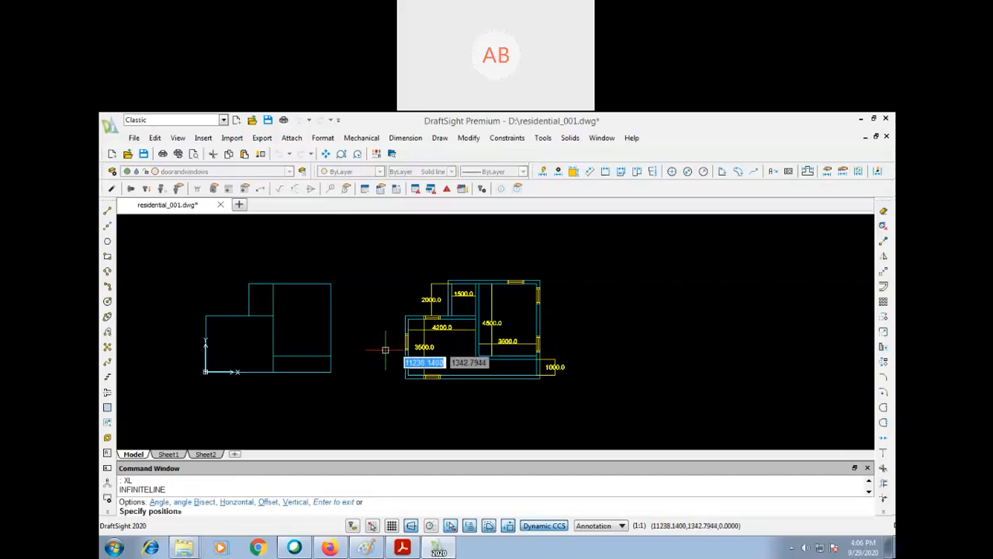
left_click(405, 316)
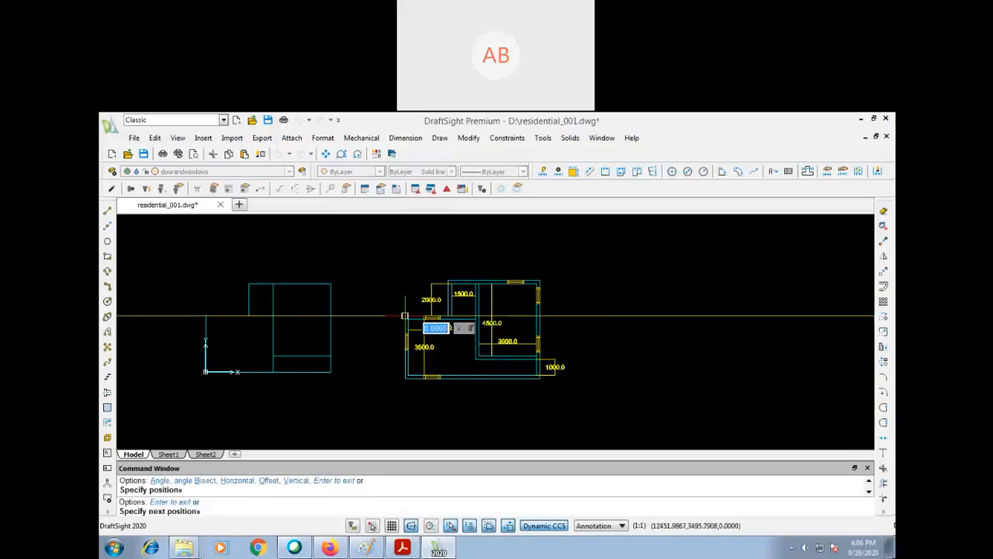
left_click(405, 258)
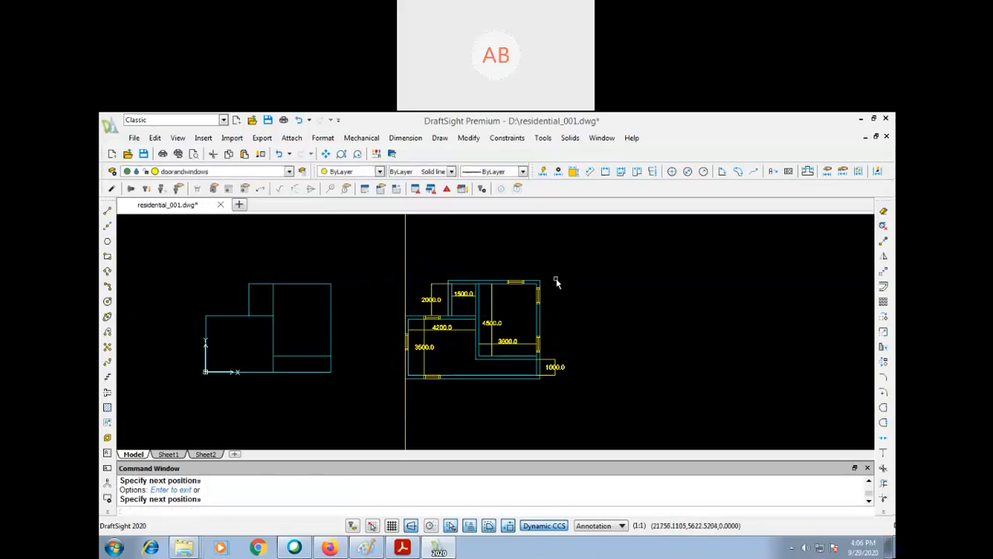
key("Return")
key("Return")
key("Escape")
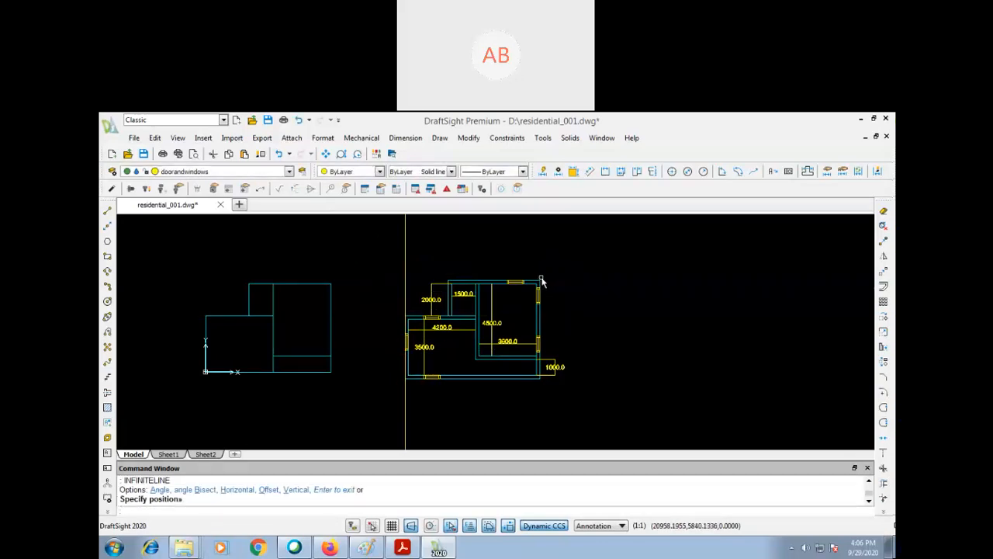
key("Escape")
key("Escape")
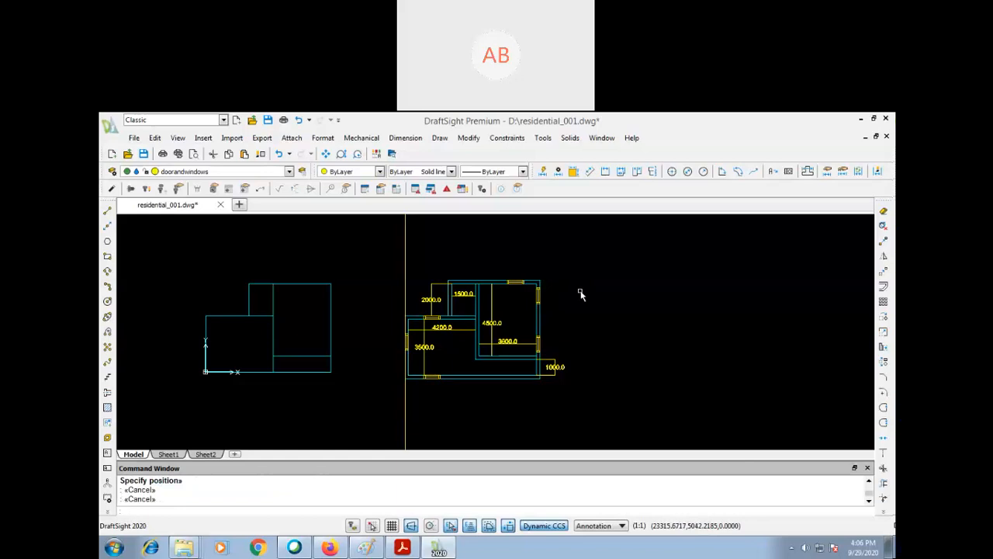
- Draw a second vertical infinite line through the outer upper-right corner of the plan
type("xl")
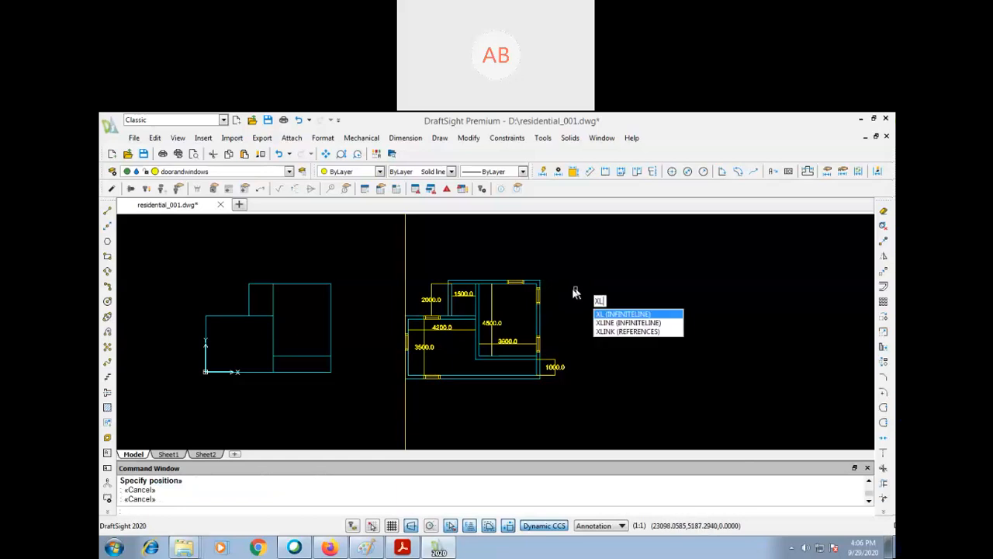
key("Return")
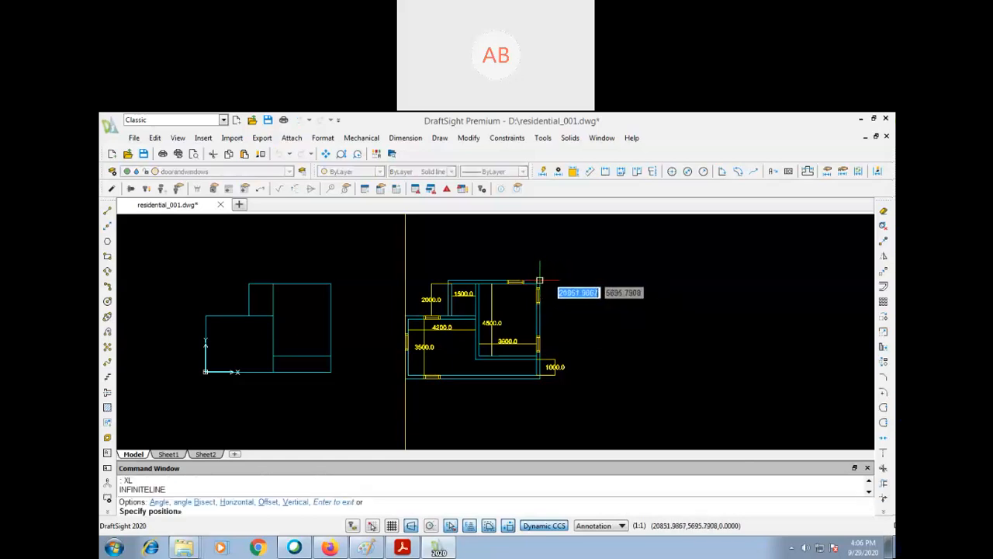
left_click(540, 281)
key("Return")
type("p")
key("Return")
left_click_drag(567, 303, 583, 356)
key("Escape")
- Draw a horizontal line above the plan between the two infinite lines and trim its overhang beyond the right one
type("l")
key("Return")
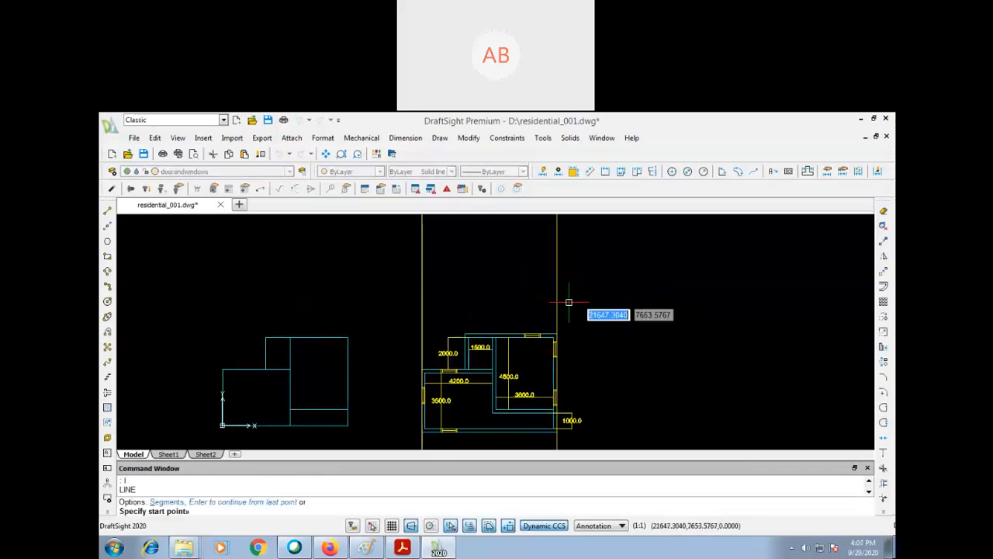
left_click(603, 284)
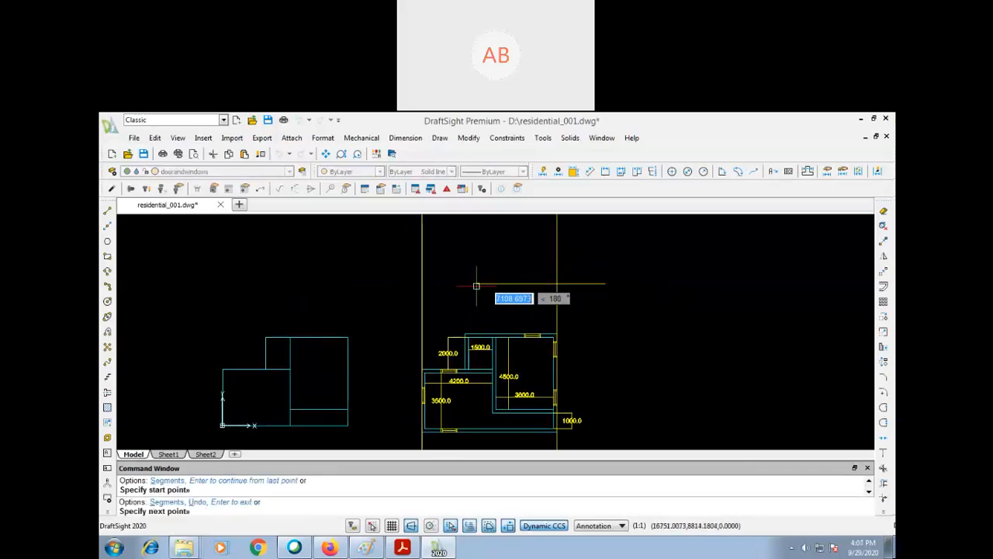
left_click(423, 284)
type("tr")
key("Return")
key("Return")
left_click(583, 283)
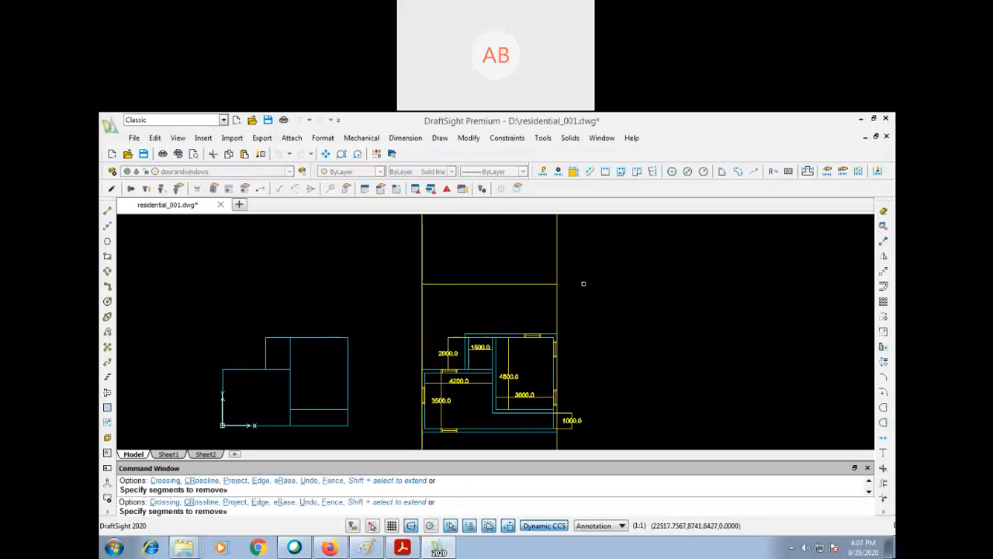
- Offset the horizontal line above the plan upward by 450
key("Return")
type("p")
key("Return")
left_click_drag(563, 307, 571, 329)
key("Escape")
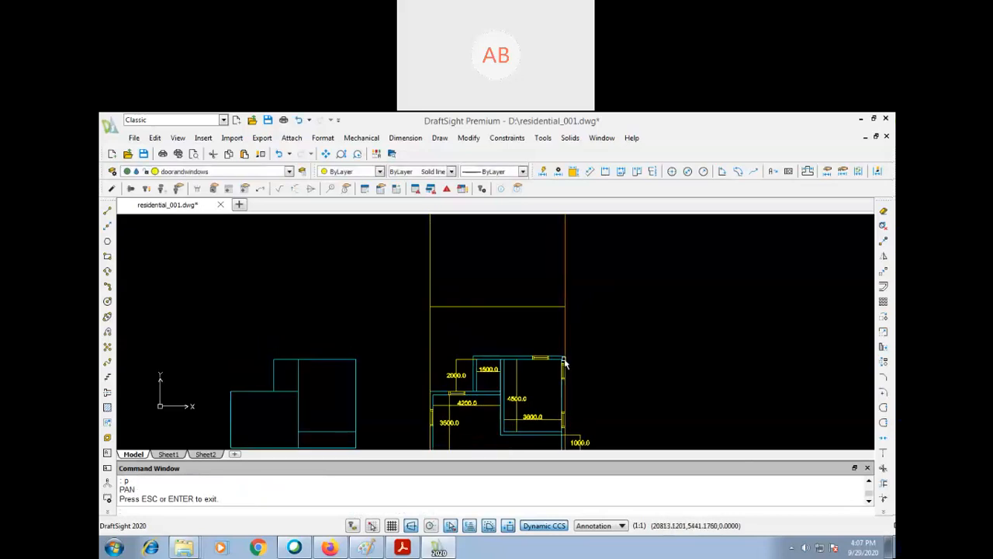
type("o")
key("Return")
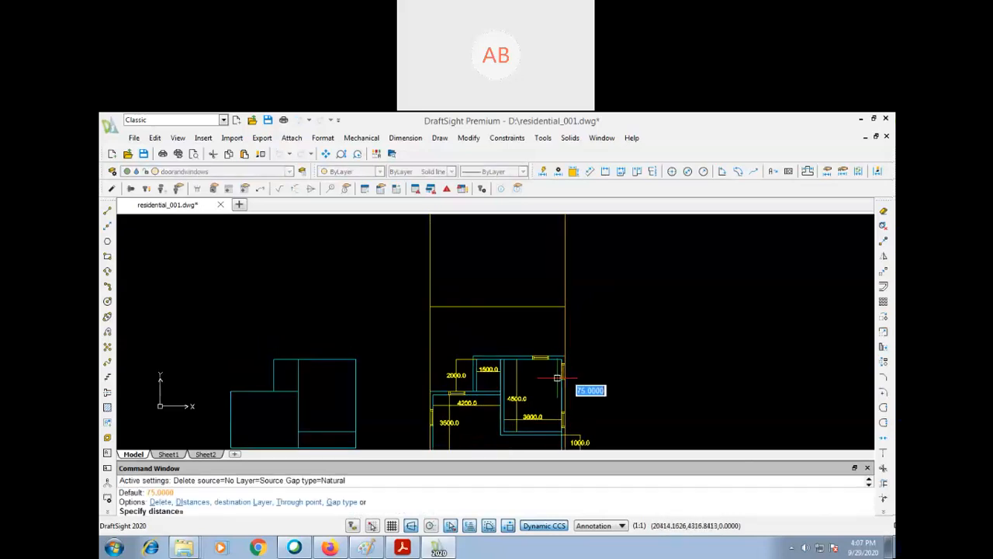
type("450")
key("Return")
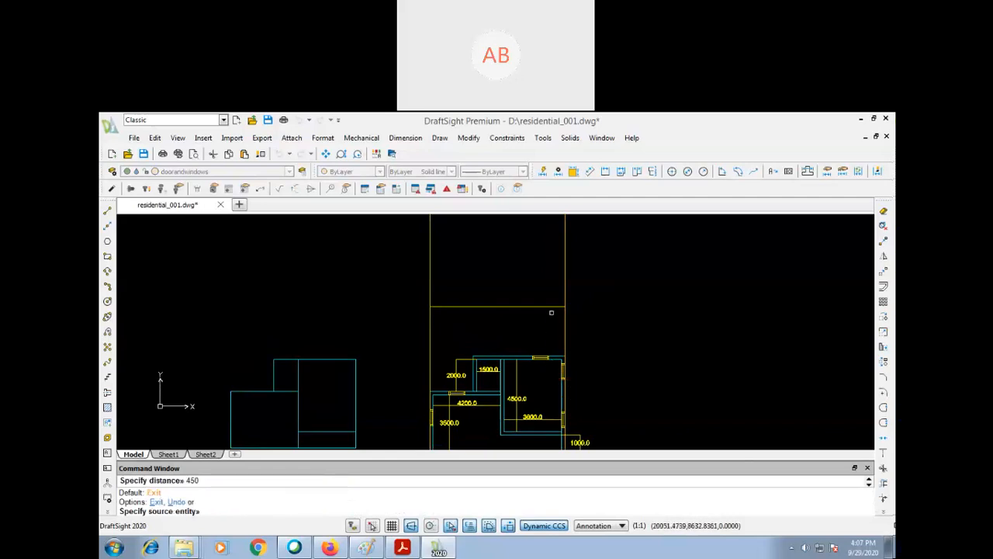
left_click(552, 306)
left_click(550, 276)
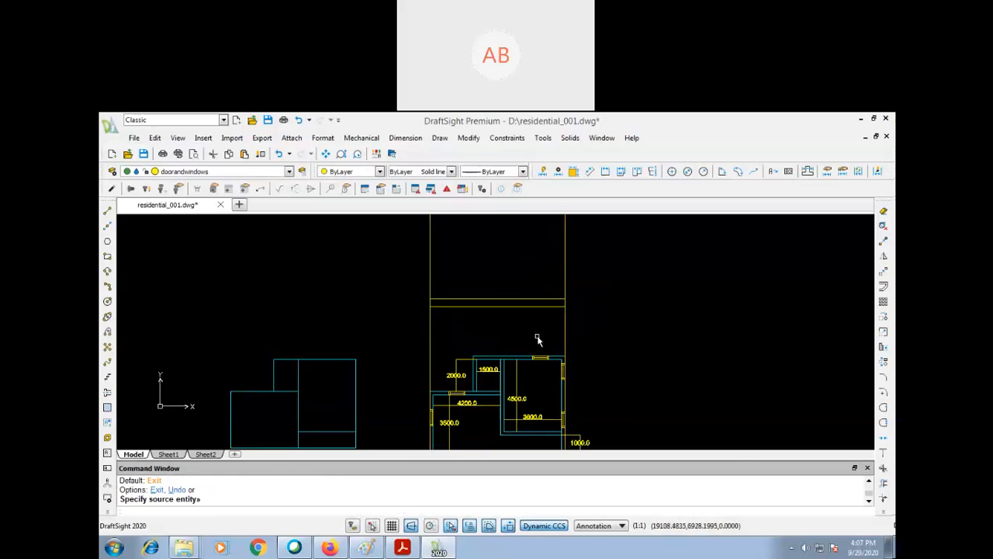
key("Escape")
- Draw a vertical line upward from the small upper room's outer top-left corner, past both horizontal lines
type("l")
key("Return")
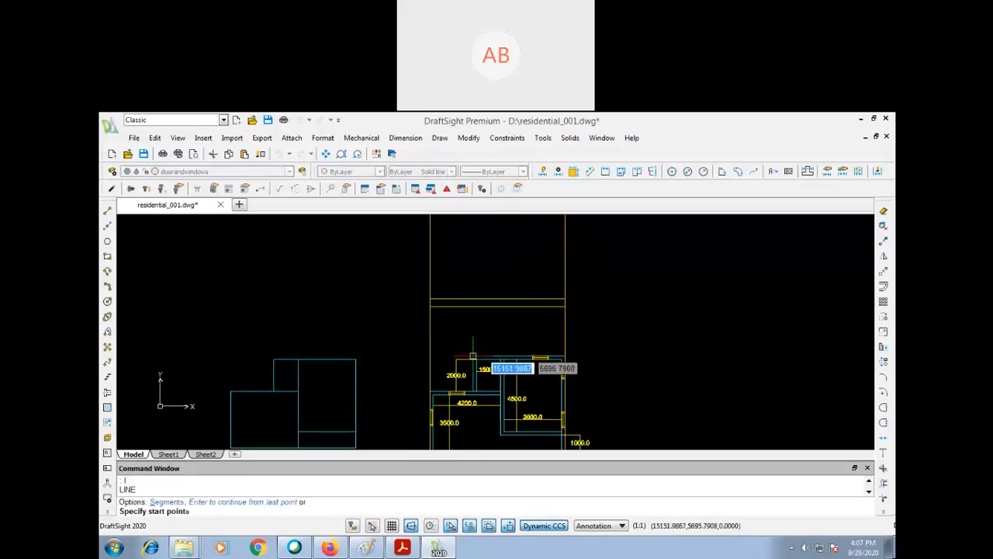
left_click(473, 353)
left_click(485, 232)
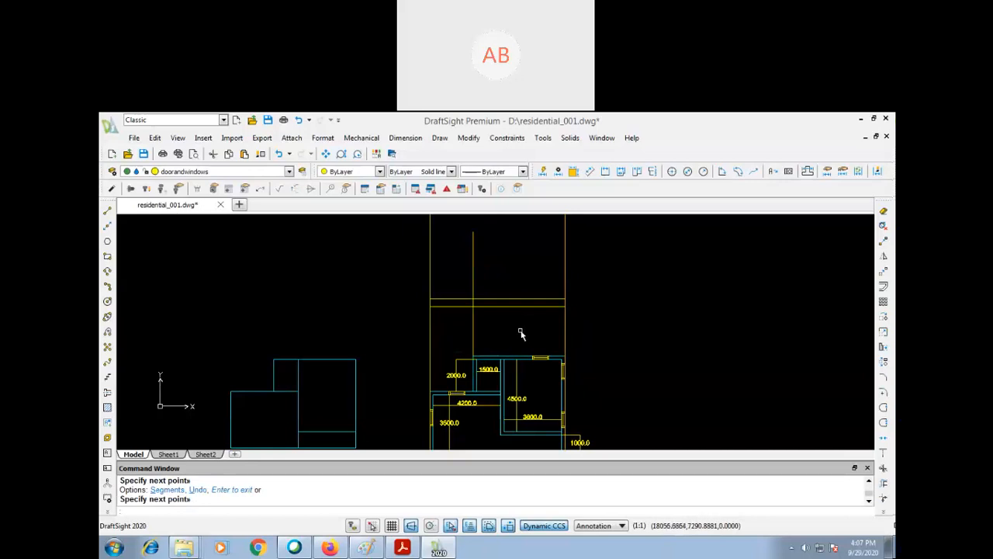
- Offset the upper of the two horizontal lines upward by 3000
type("o")
key("Return")
type("3000")
key("Return")
left_click(506, 299)
left_click(509, 268)
- Trim the part of the vertical line that extends above the topmost horizontal line
type("tr")
key("Return")
key("Return")
left_click(473, 234)
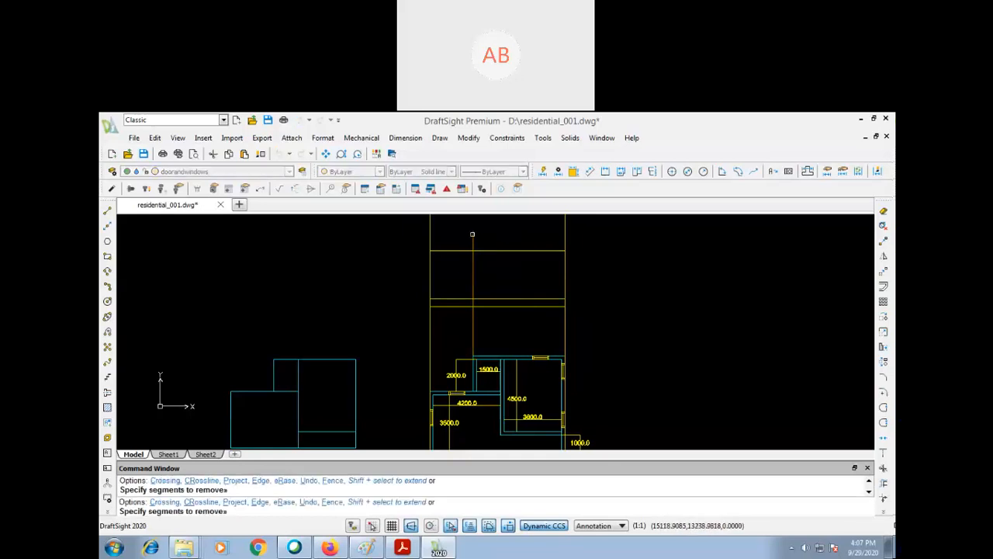
key("Return")
- Offset the topmost horizontal line upward by 200
type("p")
key("Return")
left_click_drag(483, 271, 481, 355)
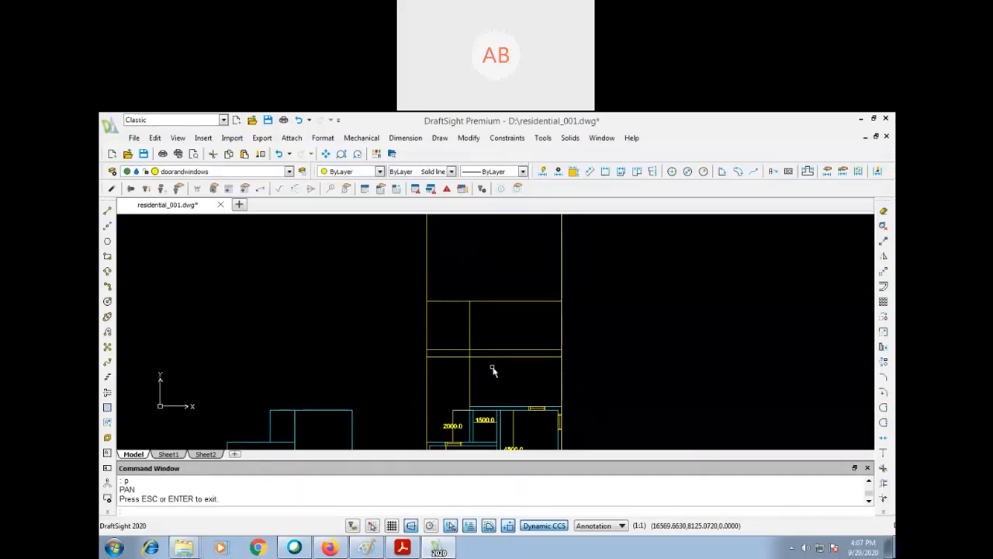
type("o")
key("Return")
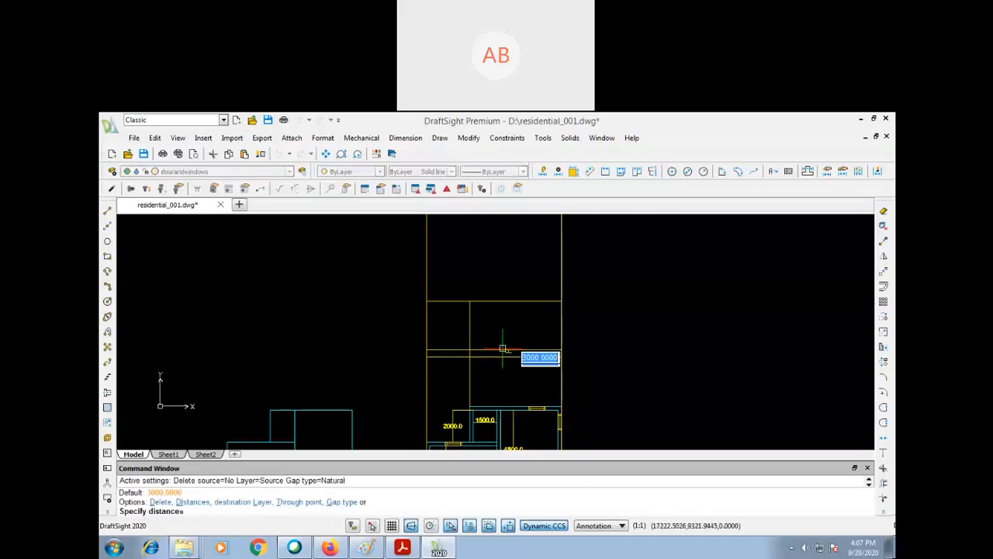
type("200")
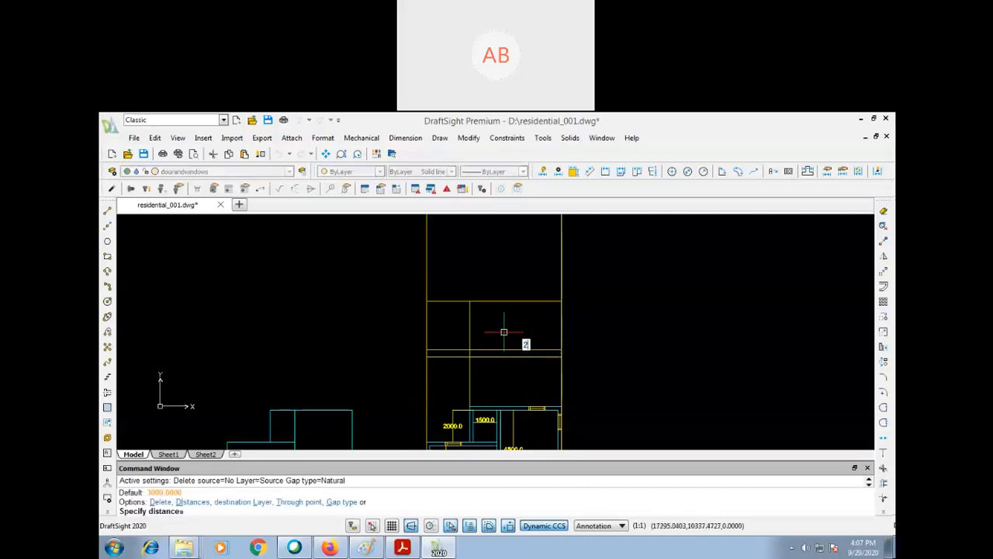
key("Return")
left_click(506, 302)
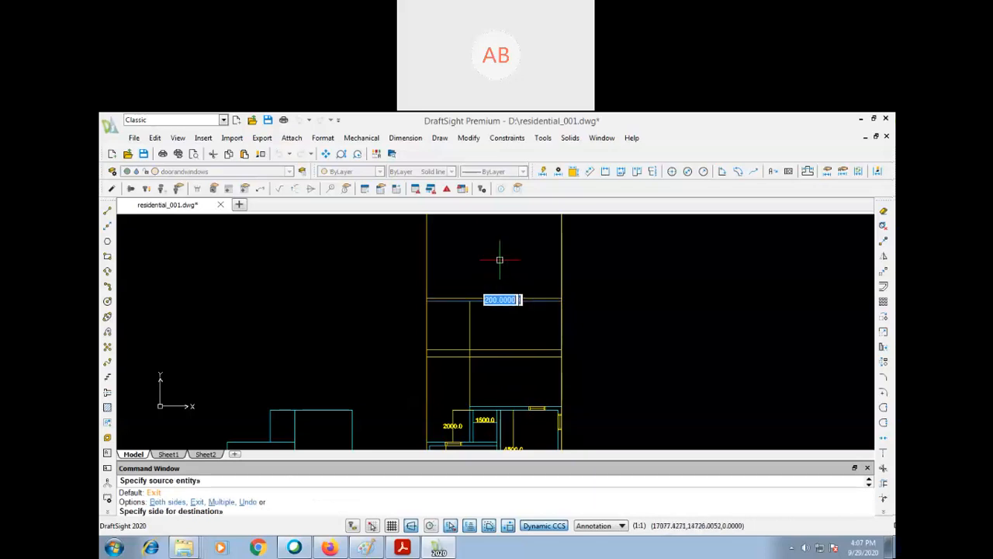
left_click(498, 248)
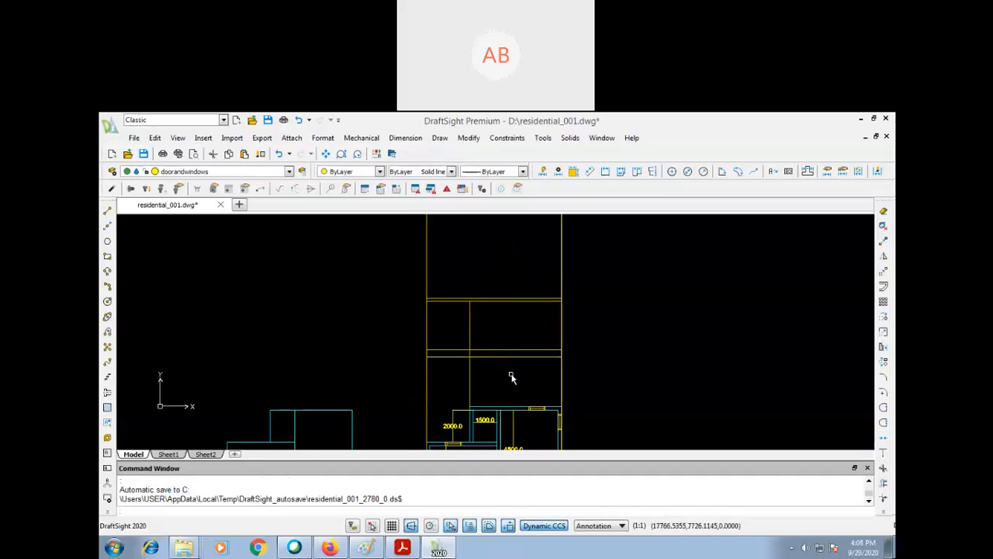
- Move the horizontal lines and the vertical projection line straight down to the empty space below the plan
type("p")
key("Return")
left_click_drag(498, 355, 496, 264)
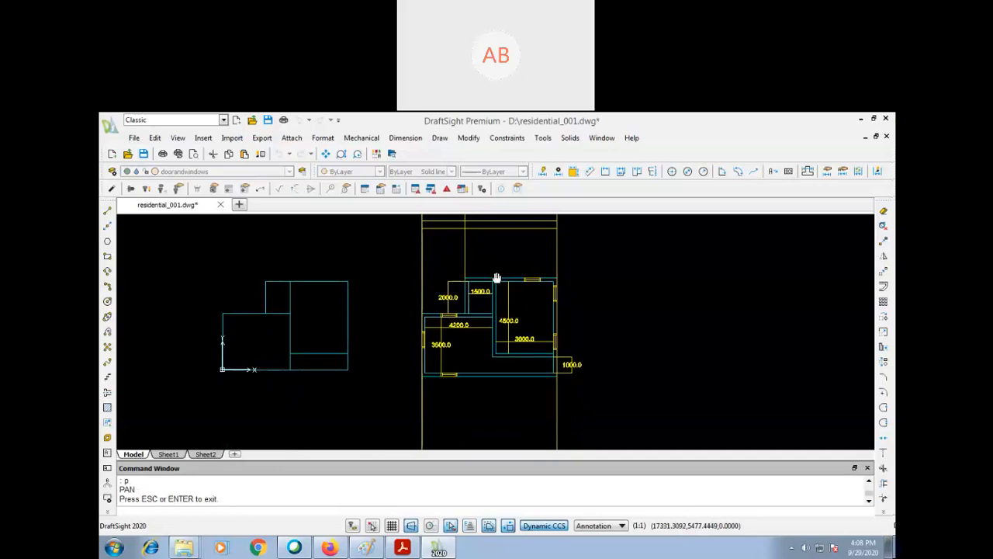
key("Escape")
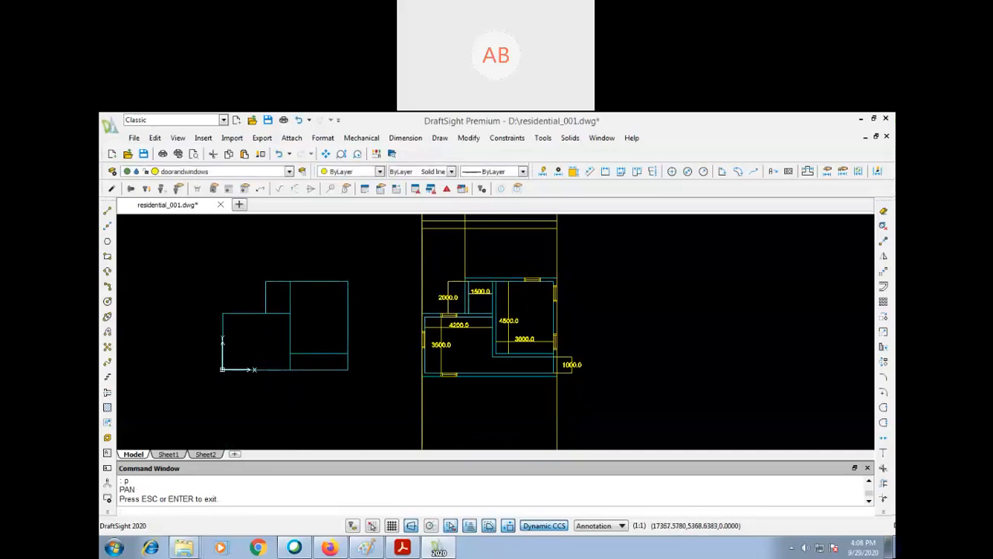
key("Return")
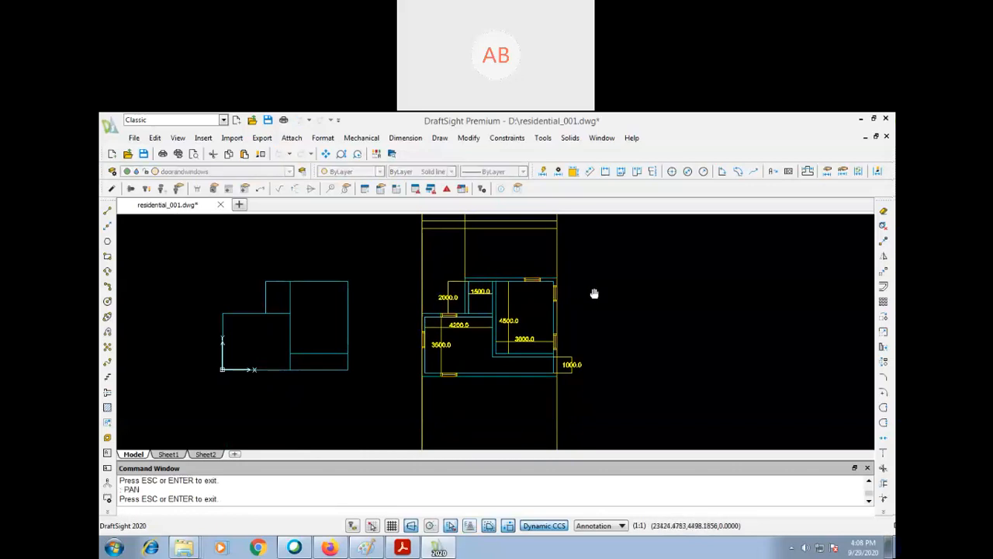
mouse_move(584, 255)
left_mouse_down()
mouse_move(601, 339)
mouse_move(600, 295)
mouse_move(602, 351)
left_mouse_up()
key("Escape")
type("z")
key("Return")
key("Return")
key("Escape")
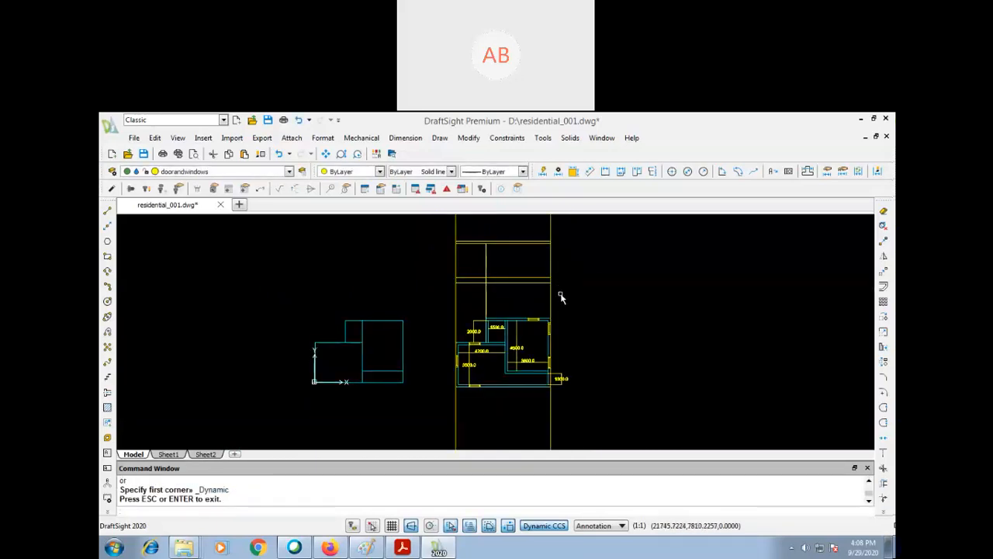
type("m")
key("Return")
left_click(577, 229)
left_click(450, 291)
key("Return")
left_click(594, 249)
left_click(577, 423)
- Save the drawing and undock the command window so that it floats over the drawing area
type("p")
key("Return")
left_click_drag(576, 380, 559, 321)
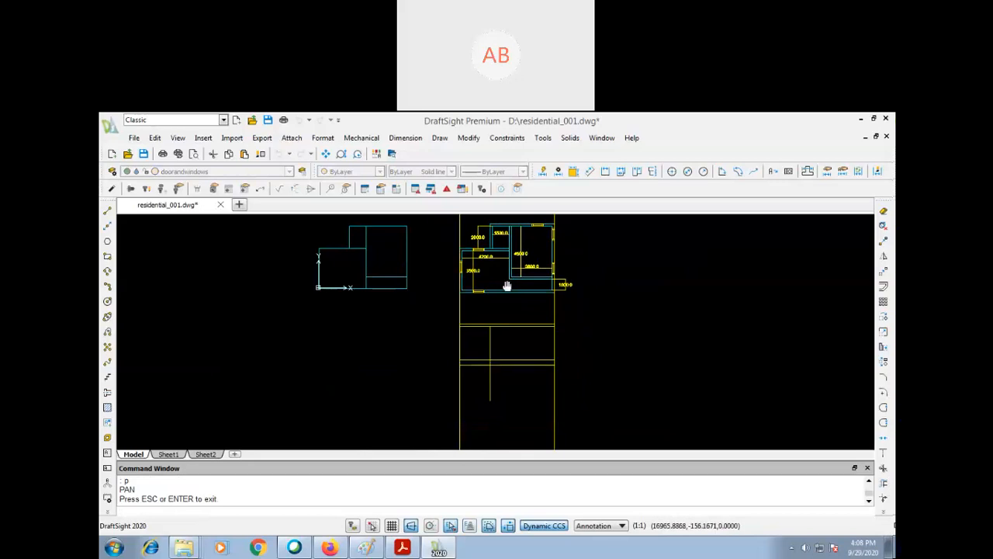
key("Escape")
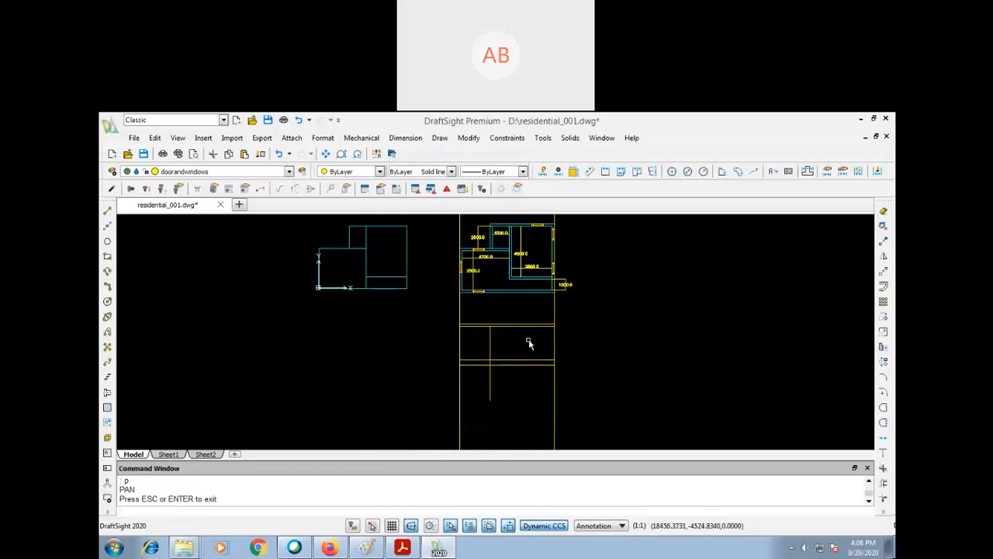
middle_click_drag(520, 344, 502, 369)
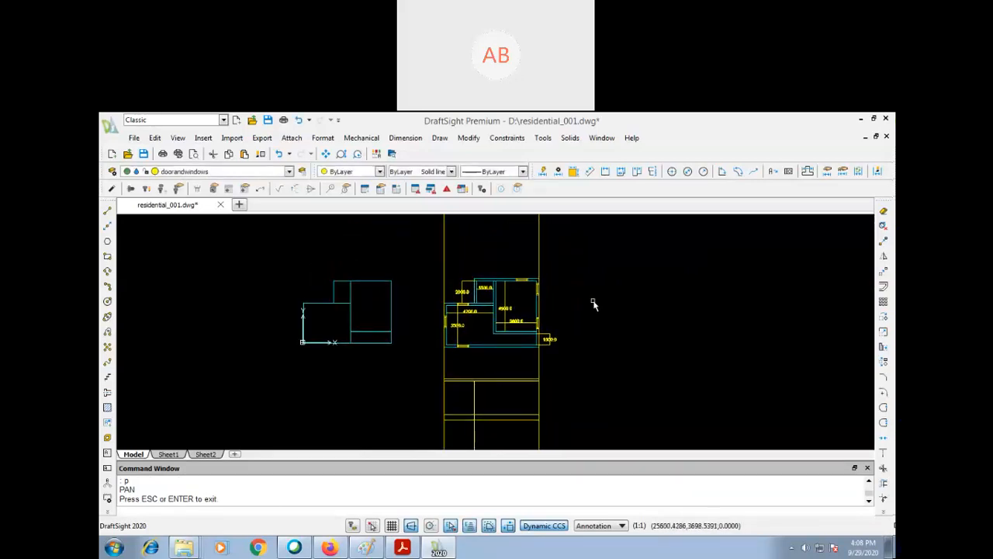
key("ctrl+s")
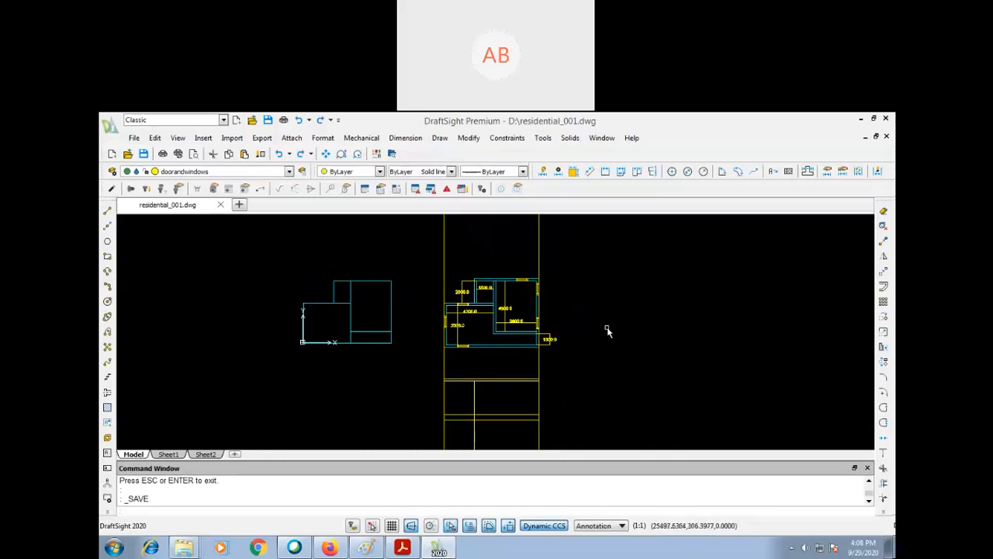
left_click(141, 155)
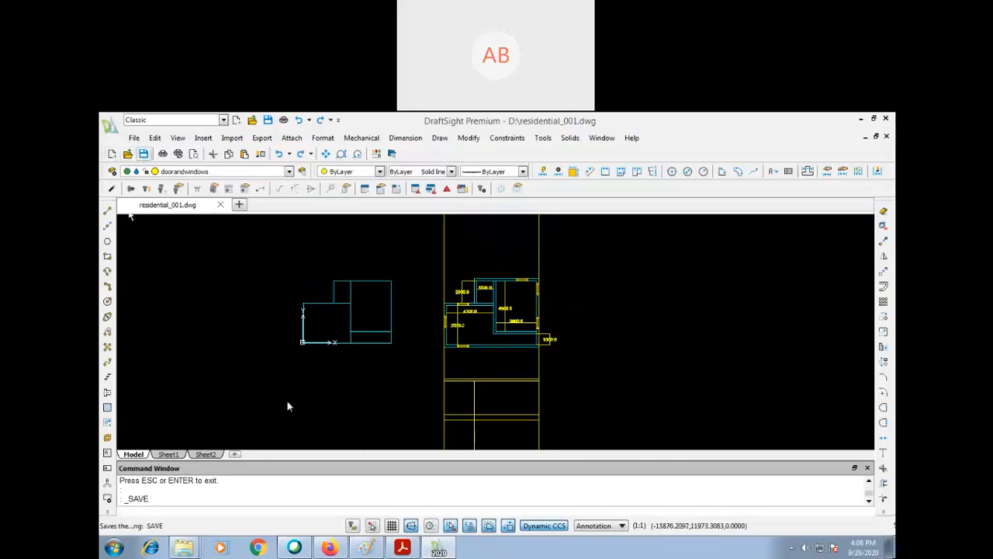
mouse_move(398, 469)
left_mouse_down()
mouse_move(372, 338)
mouse_move(424, 284)
mouse_move(430, 255)
left_mouse_up()
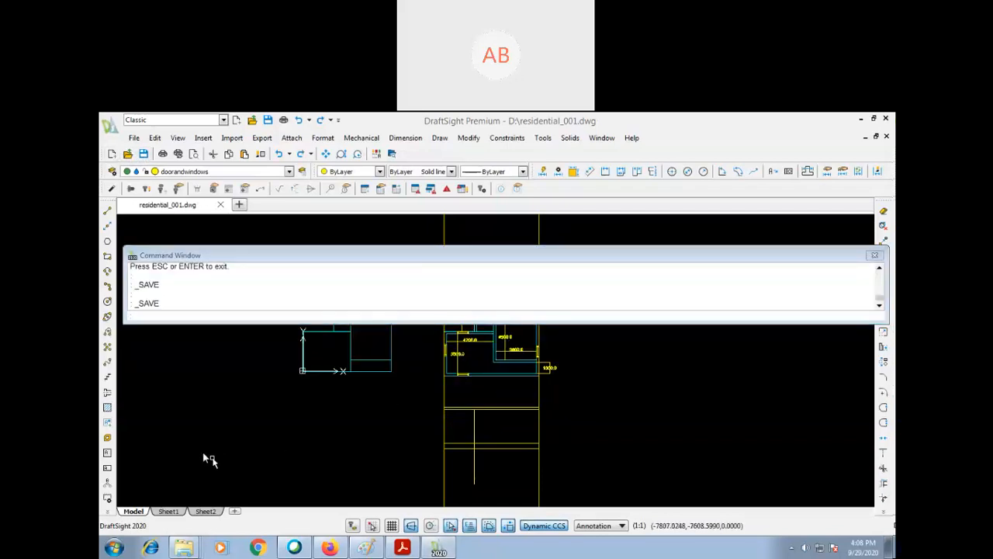